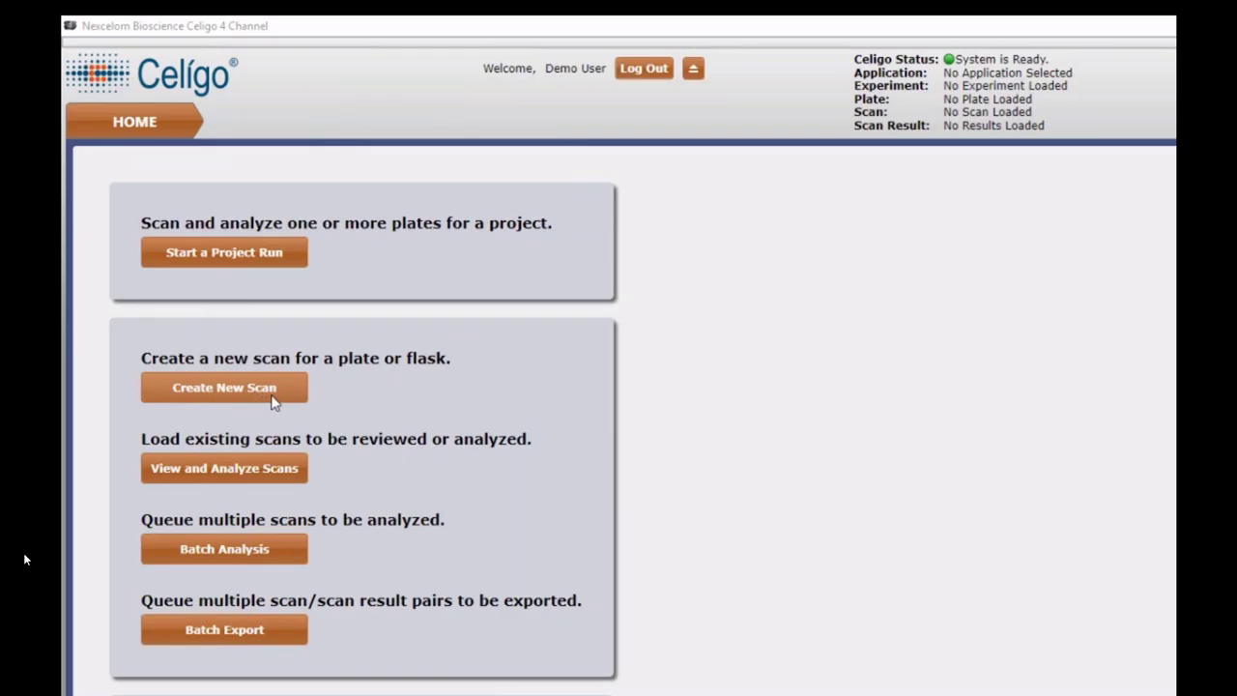
- Create a new scan and choose the 96-Well Greiner 655090 plate profile
left_click(272, 401)
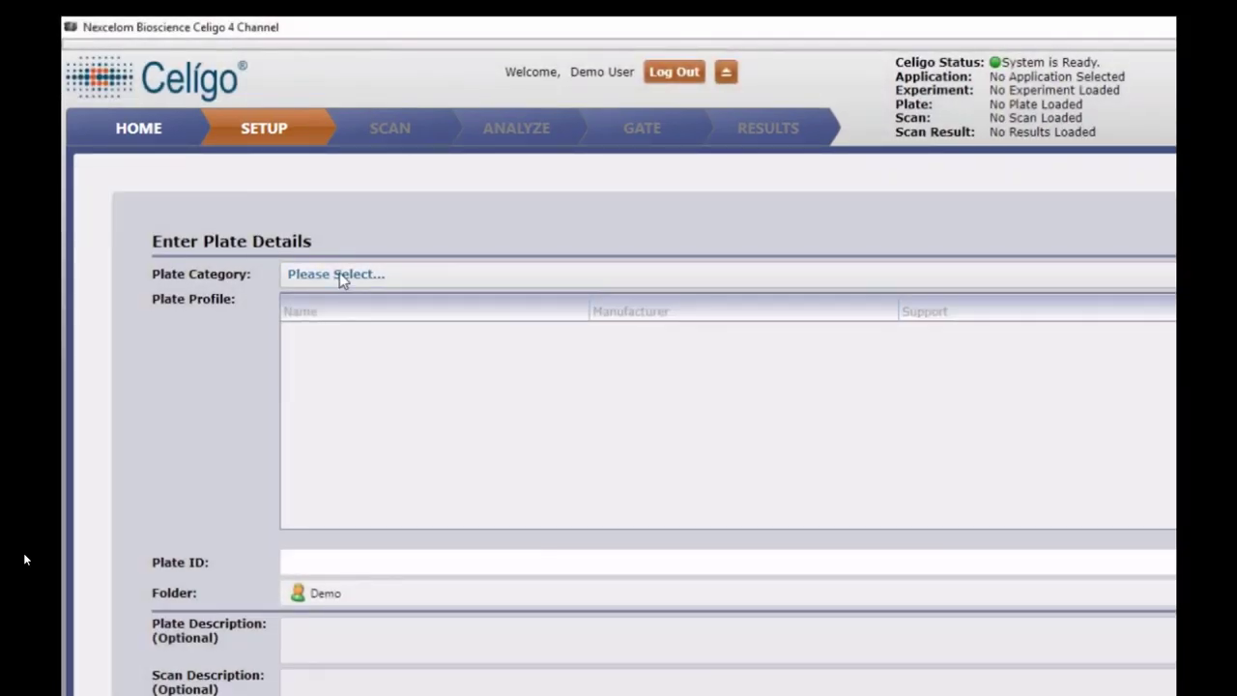
left_click(319, 276)
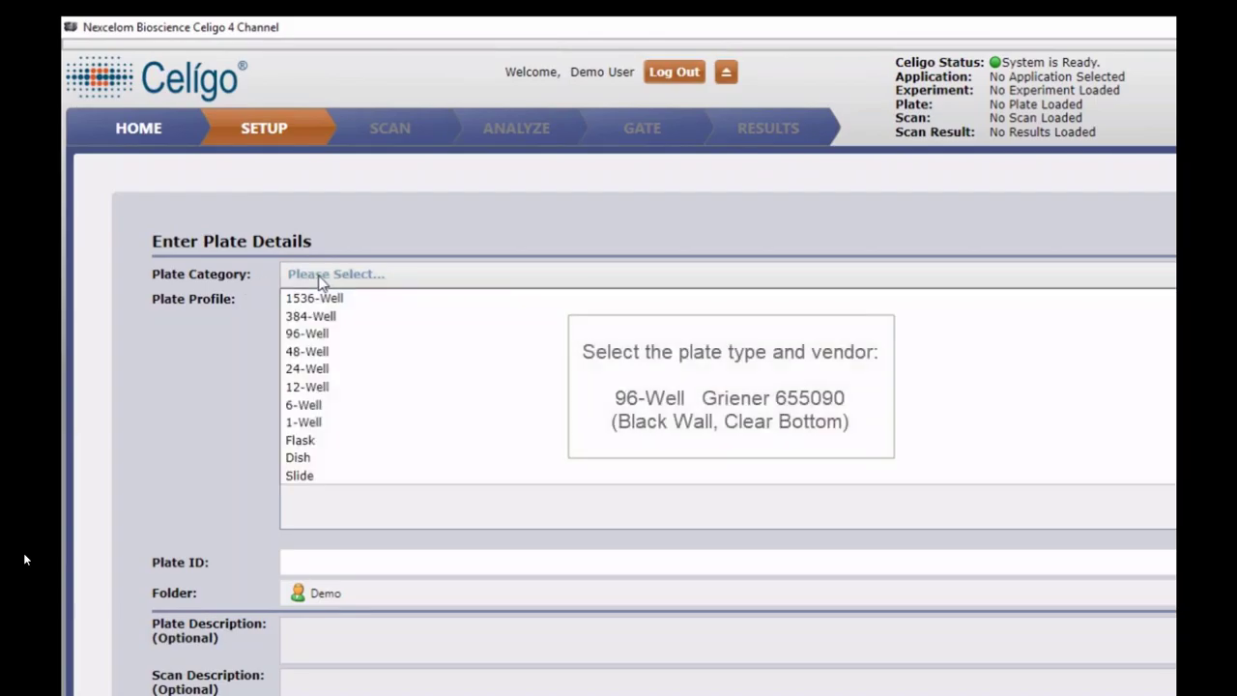
left_click(314, 334)
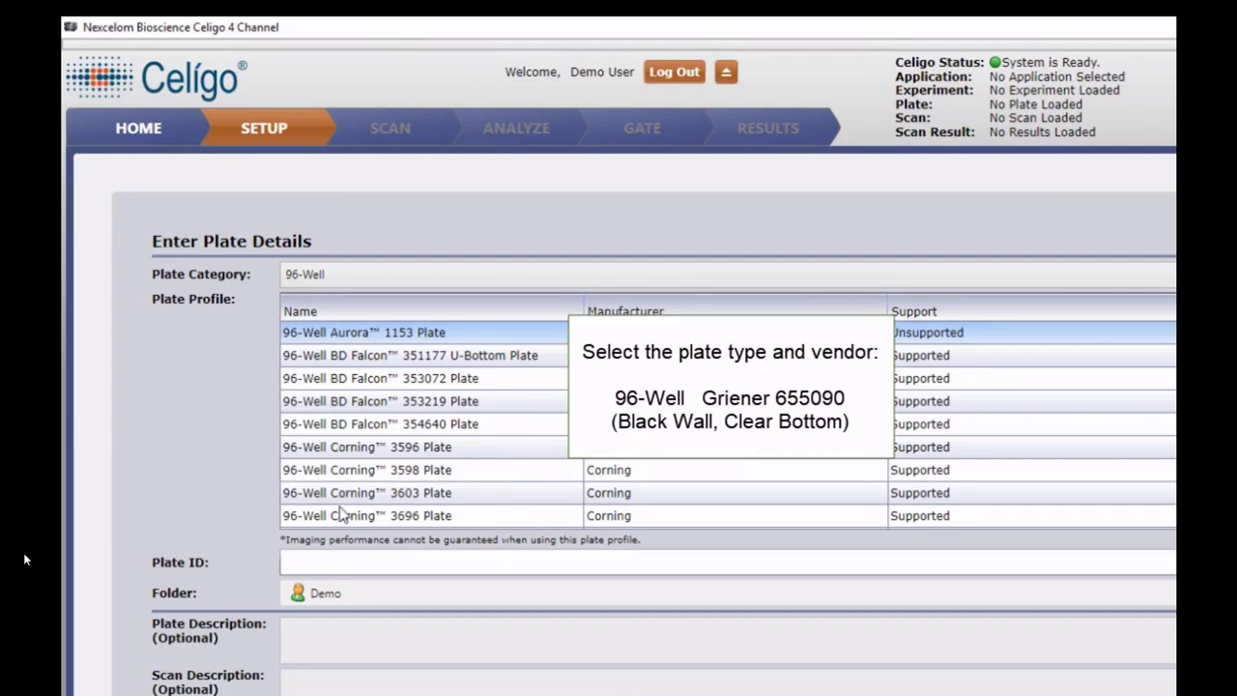
scroll(339, 516, "down", 2)
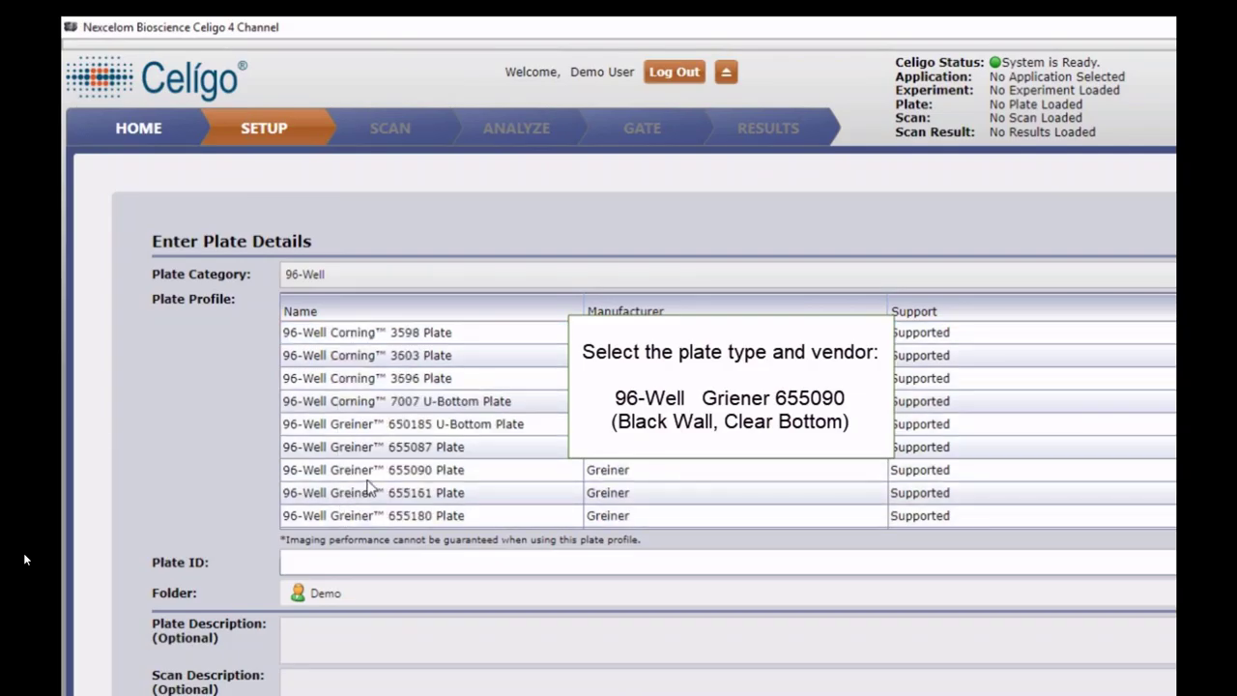
left_click(412, 478)
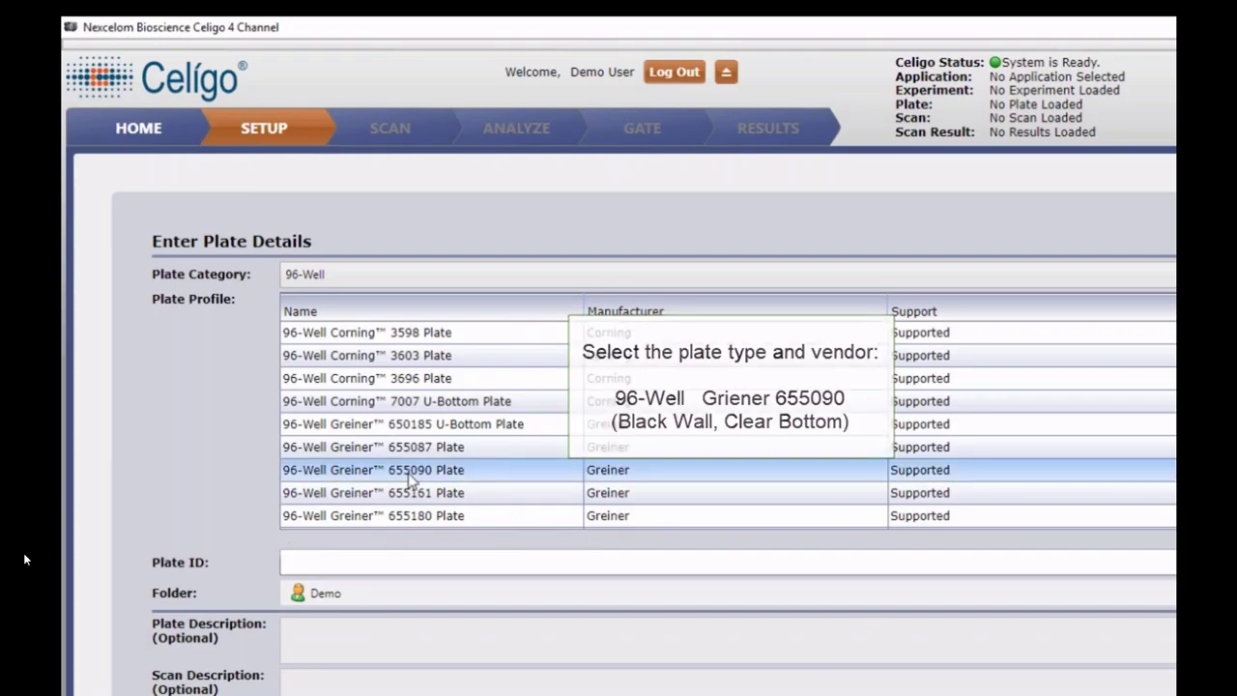
- Enter "DCC 2D Cell Titration" as the plate ID and load the plate into the instrument
left_click(492, 567)
type("DCC 2D Cell Titratio")
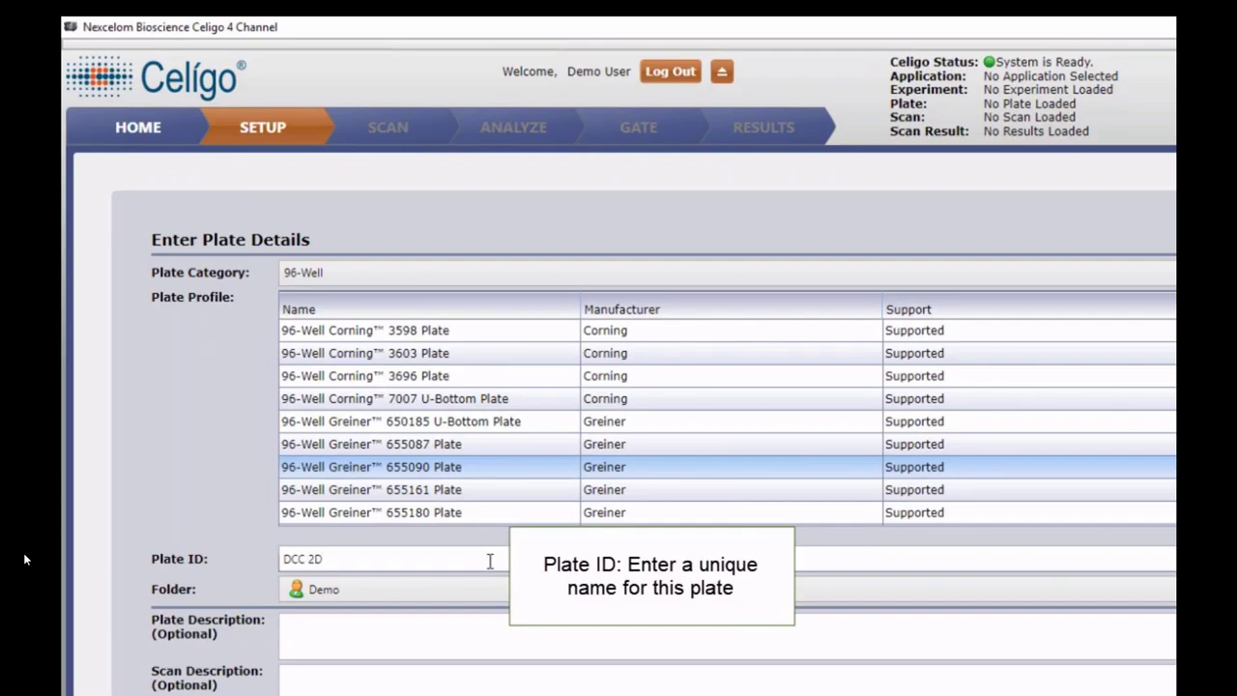
type("n")
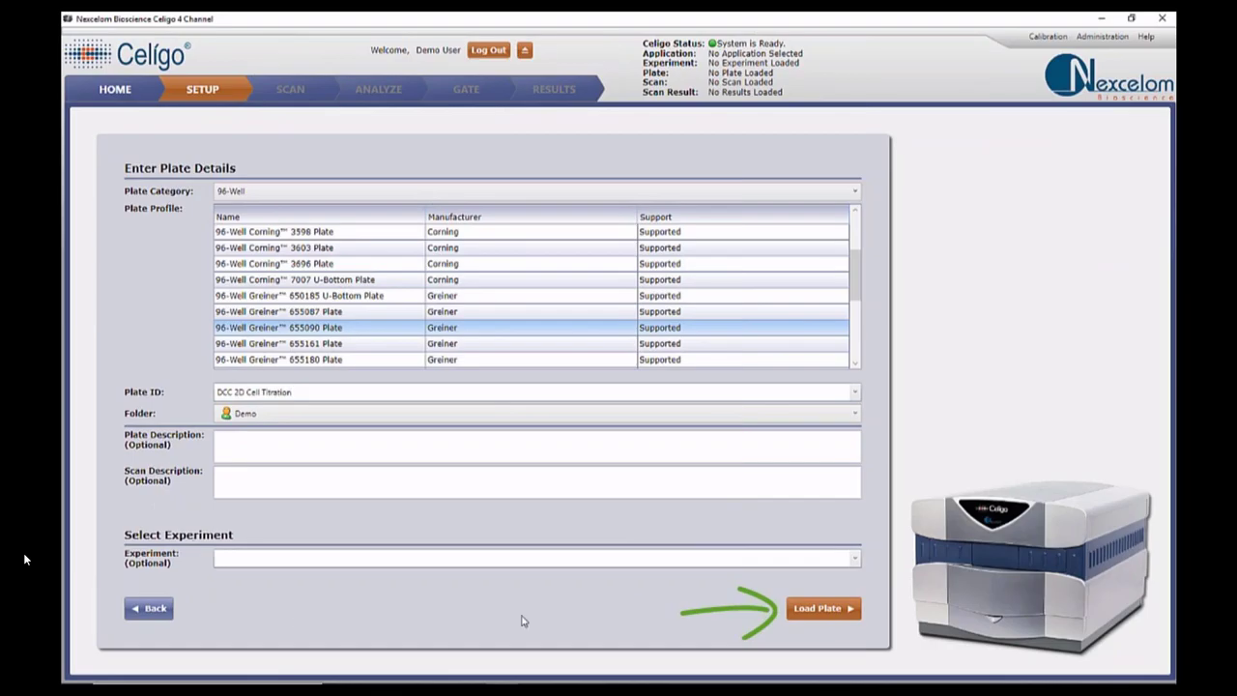
left_click(799, 609)
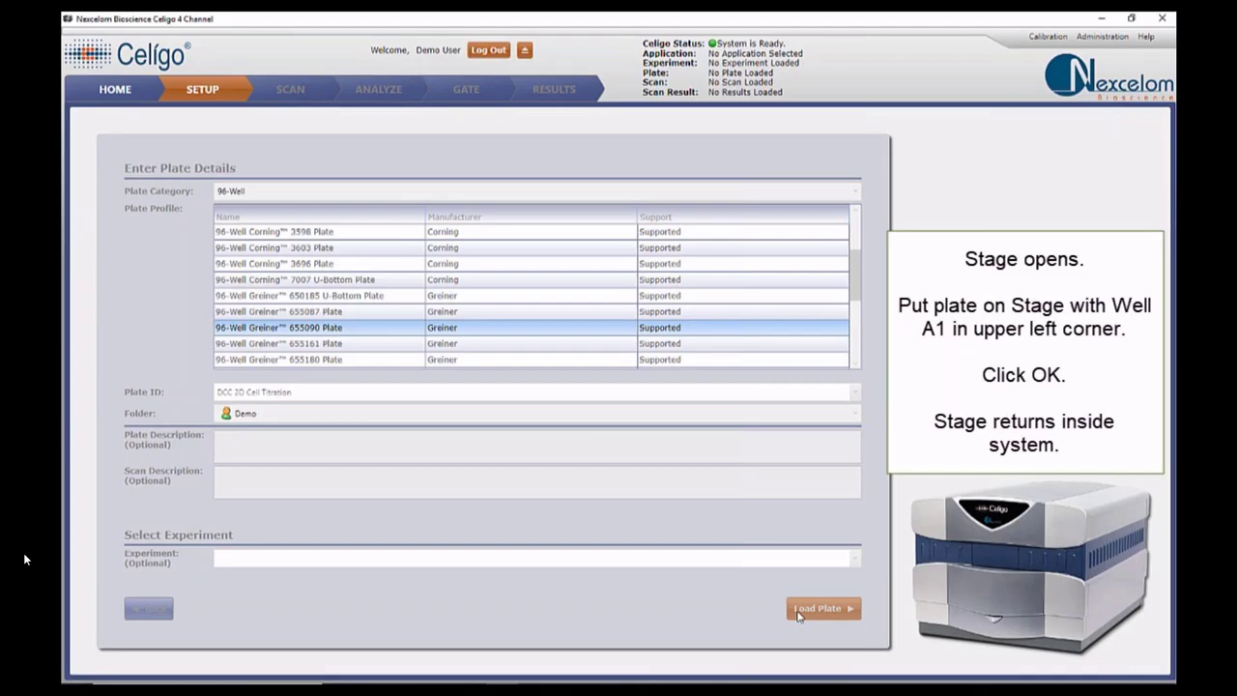
left_click(798, 613)
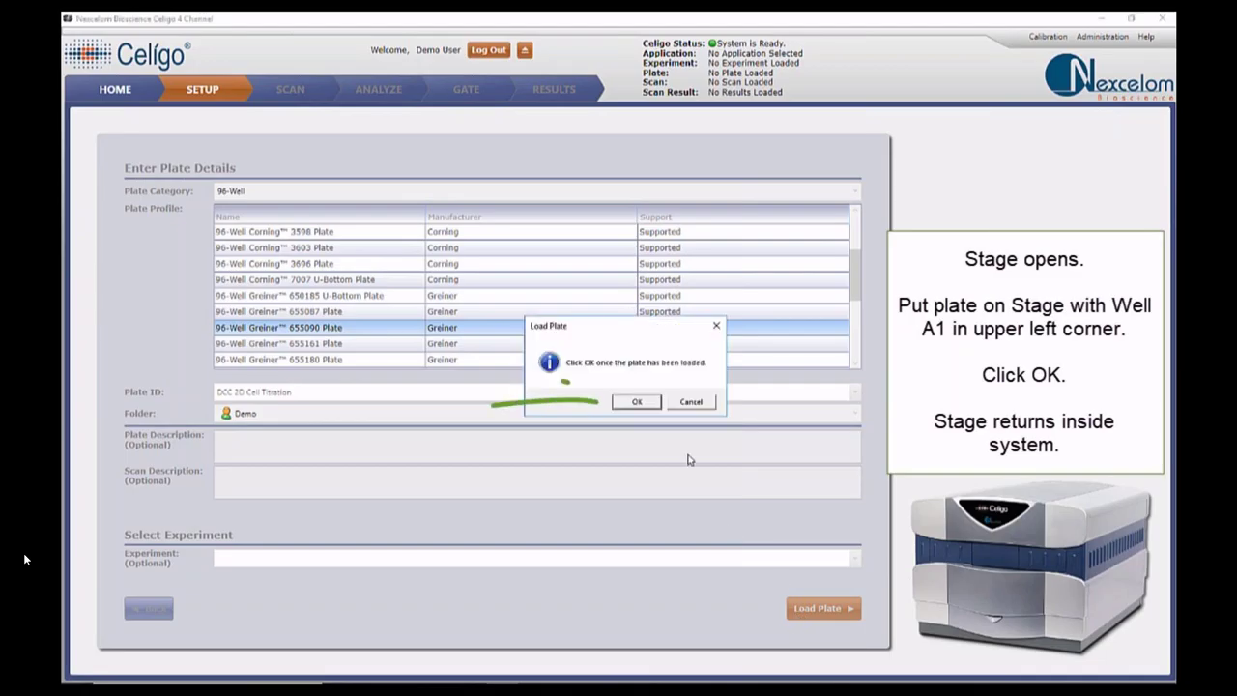
left_click(634, 402)
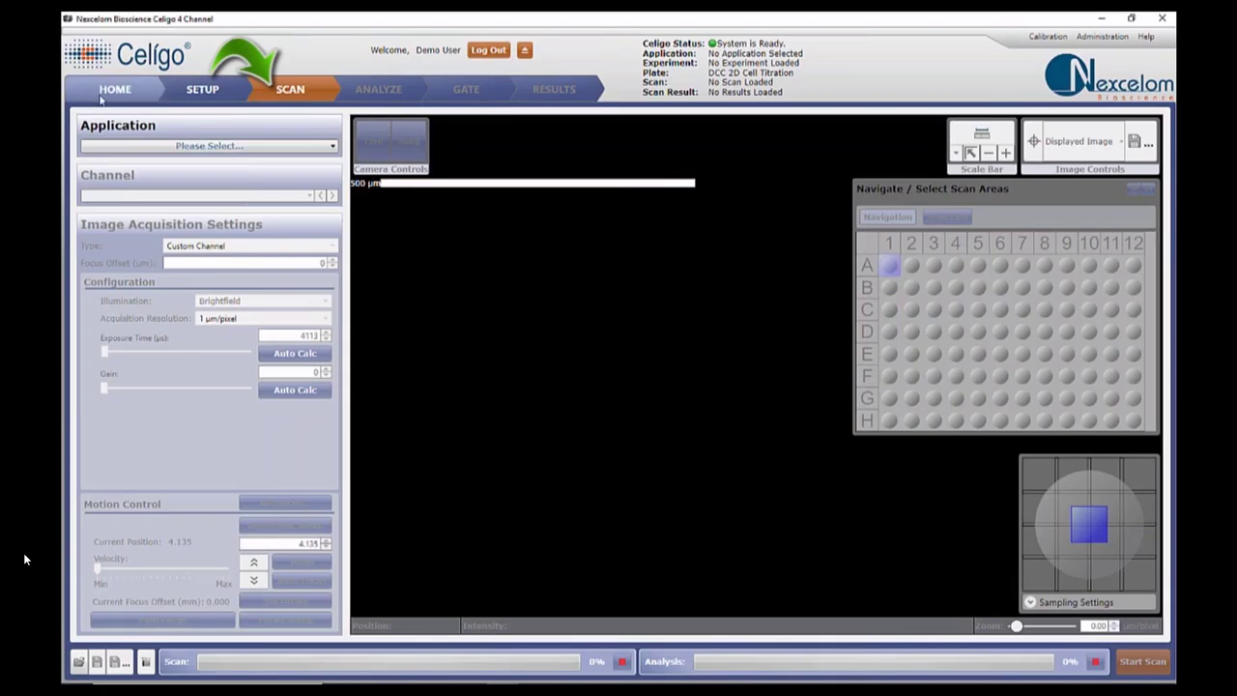
- Select Direct Cell Counting from the Cell Counting applications for the scan
left_click(241, 148)
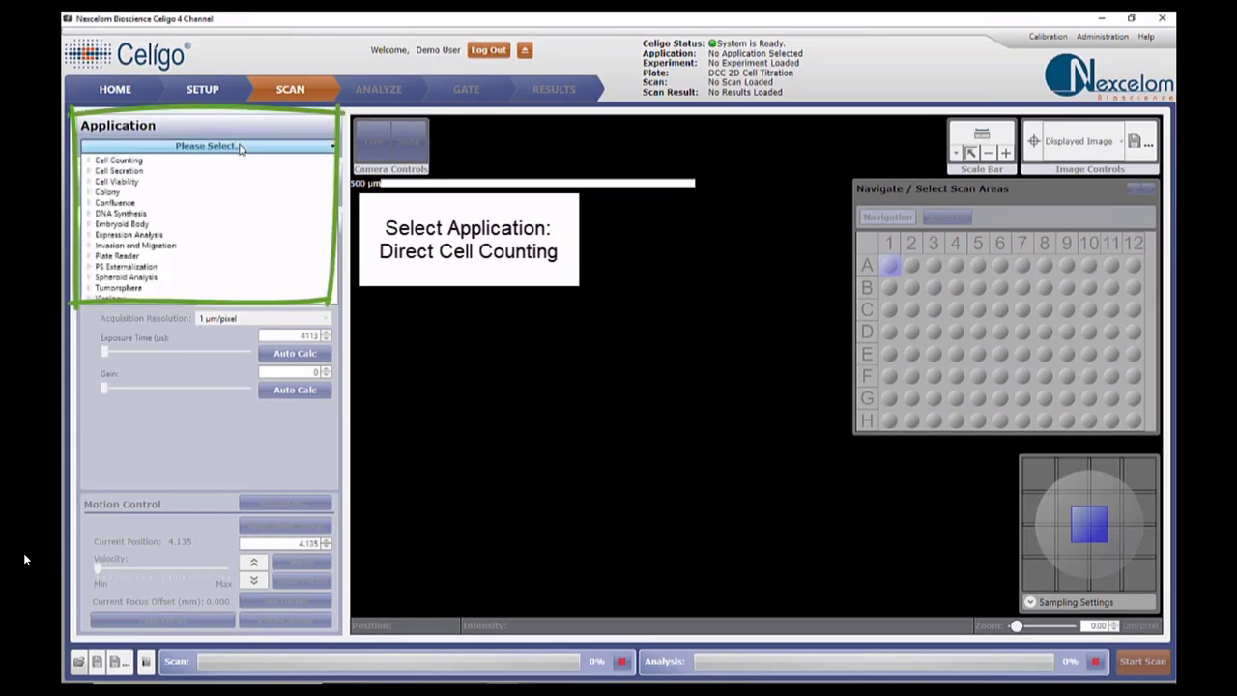
left_click(89, 164)
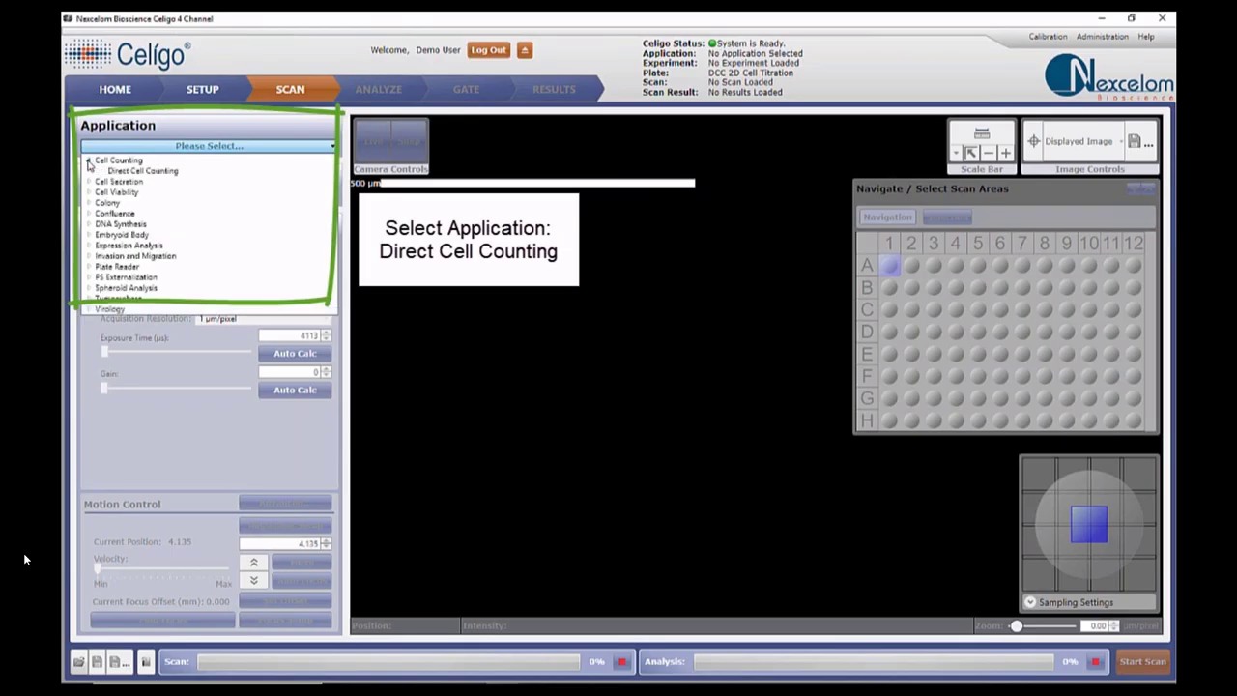
left_click(143, 171)
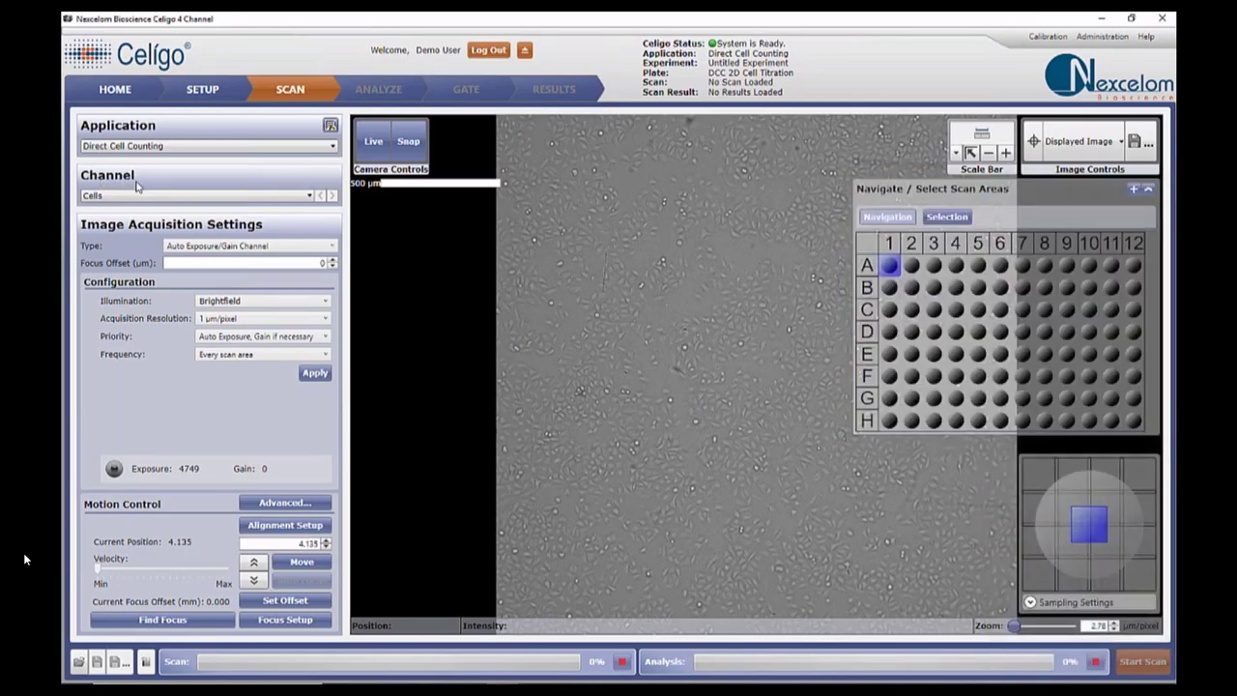
- Check which imaging channels the Direct Cell Counting application offers
left_click(290, 196)
left_click(290, 196)
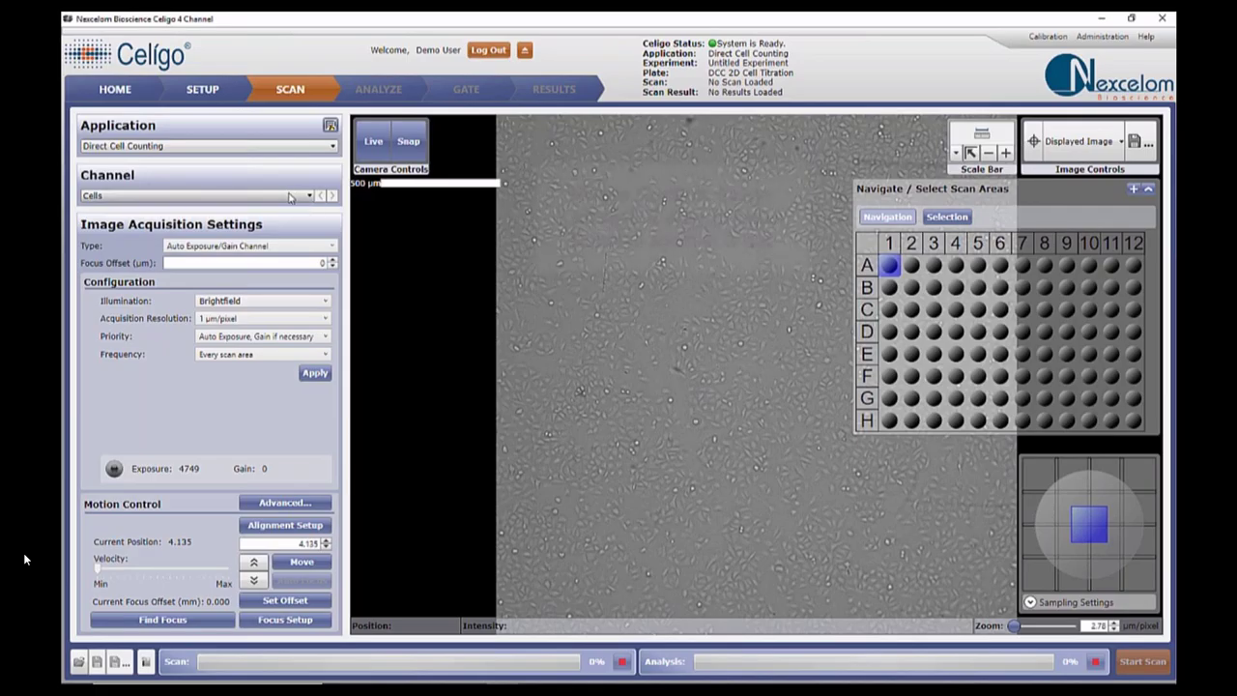
left_click(289, 196)
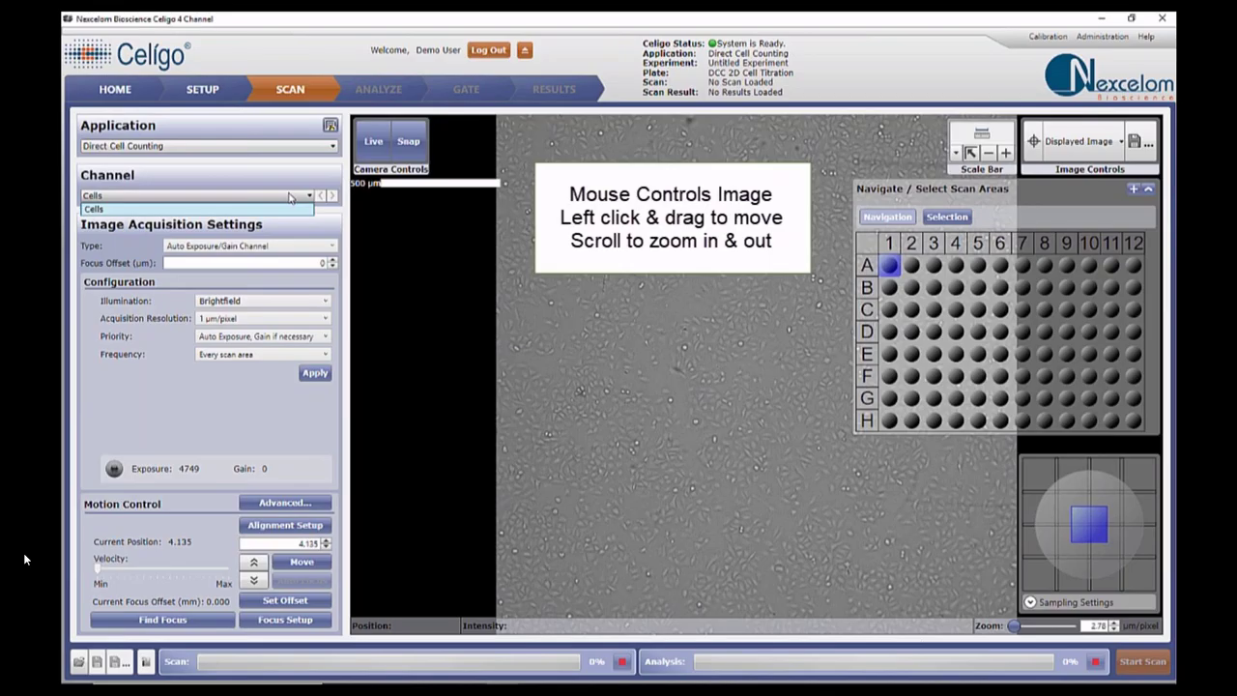
left_click(289, 196)
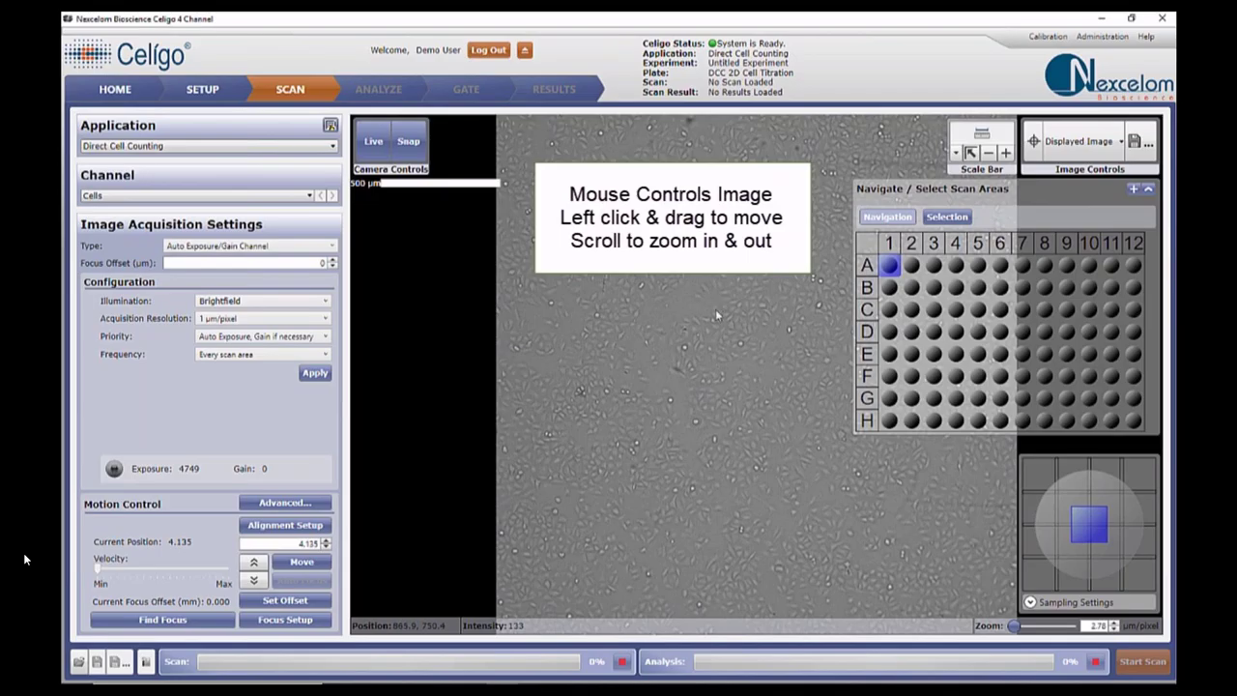
- Examine the brightfield cell image of well A1 in close-up and as a whole
left_click_drag(705, 363, 638, 355)
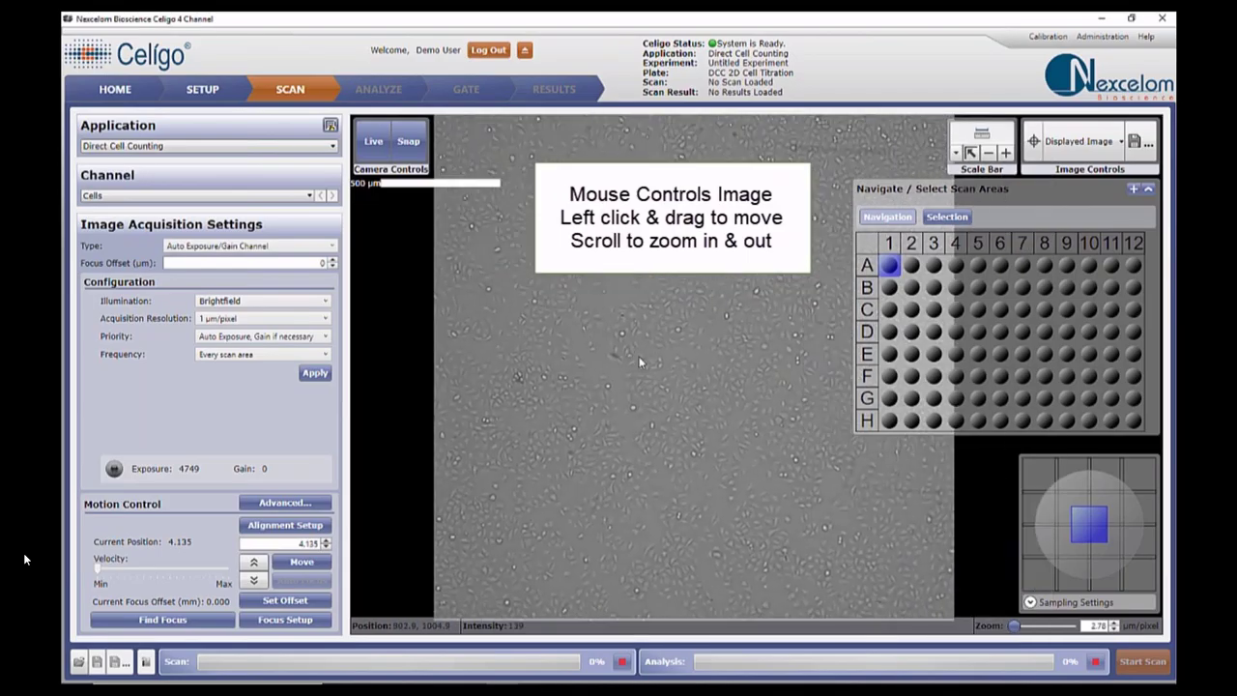
scroll(639, 362, "up", 3)
scroll(669, 426, "up", 1)
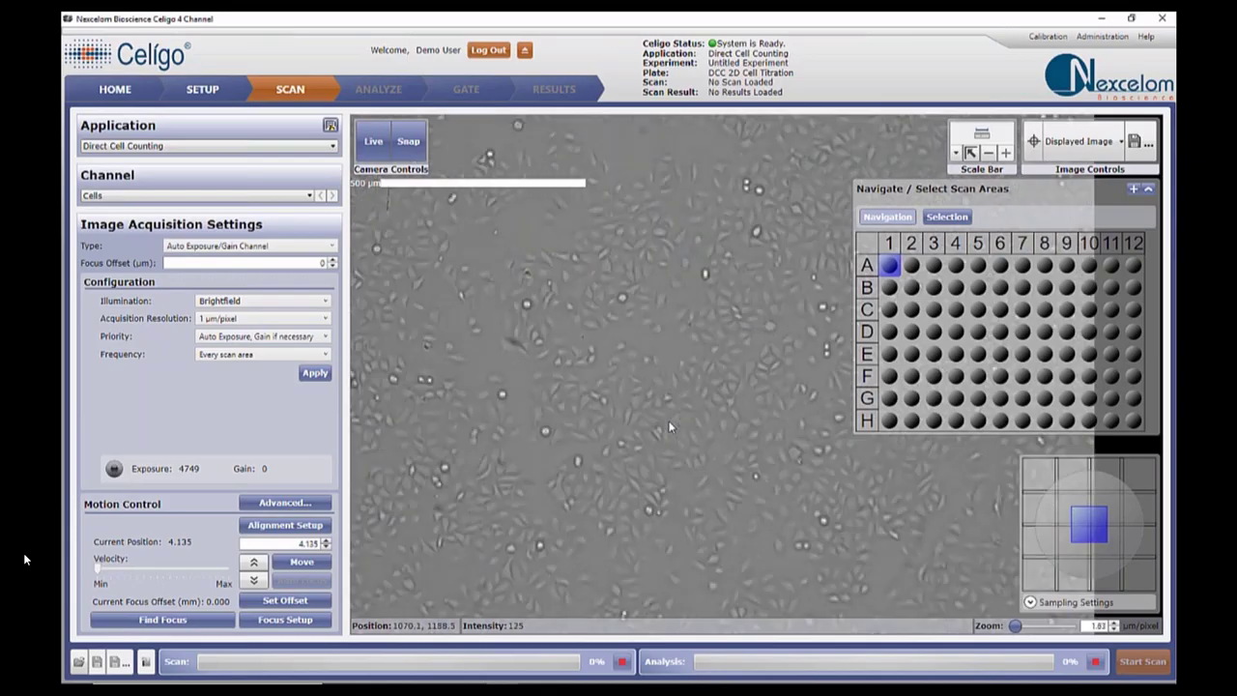
scroll(670, 426, "up", 2)
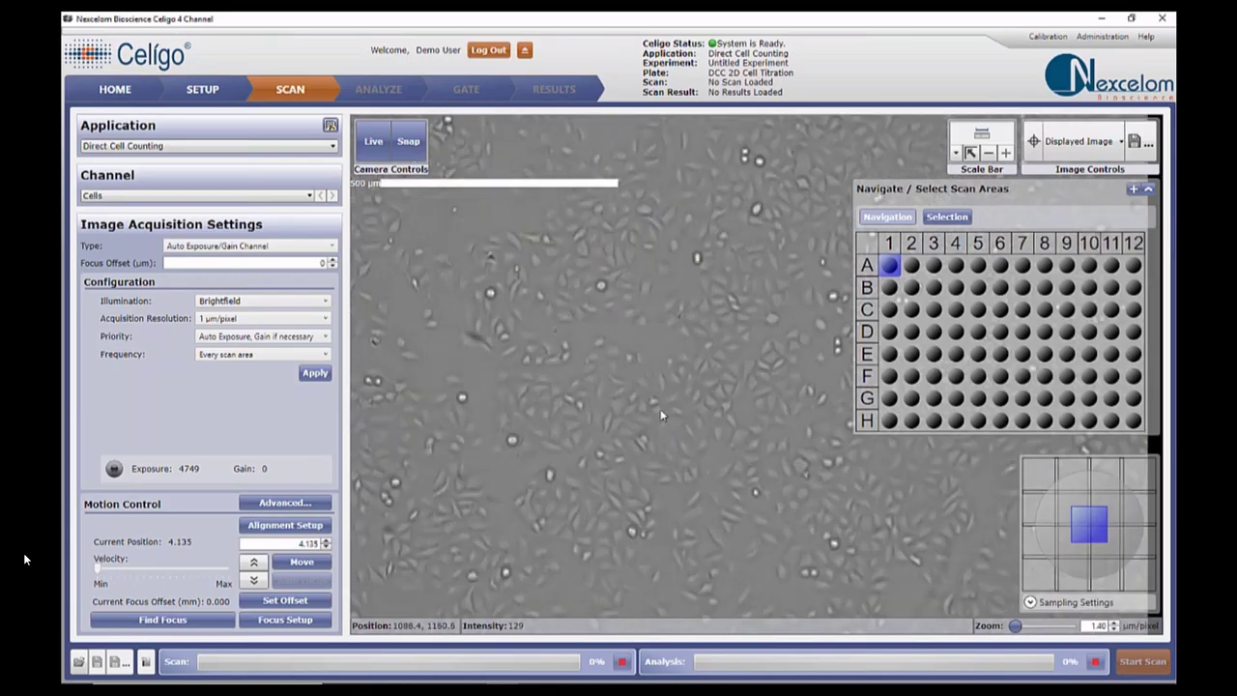
scroll(657, 401, "down", 6)
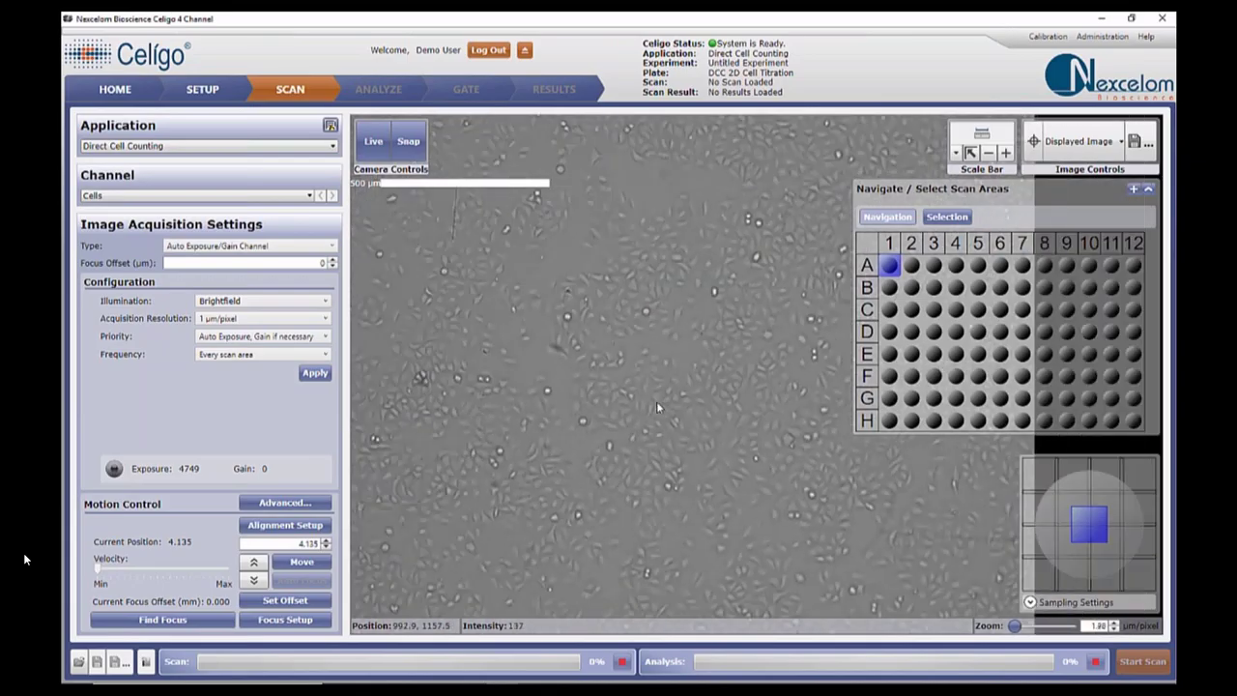
scroll(656, 401, "down", 1)
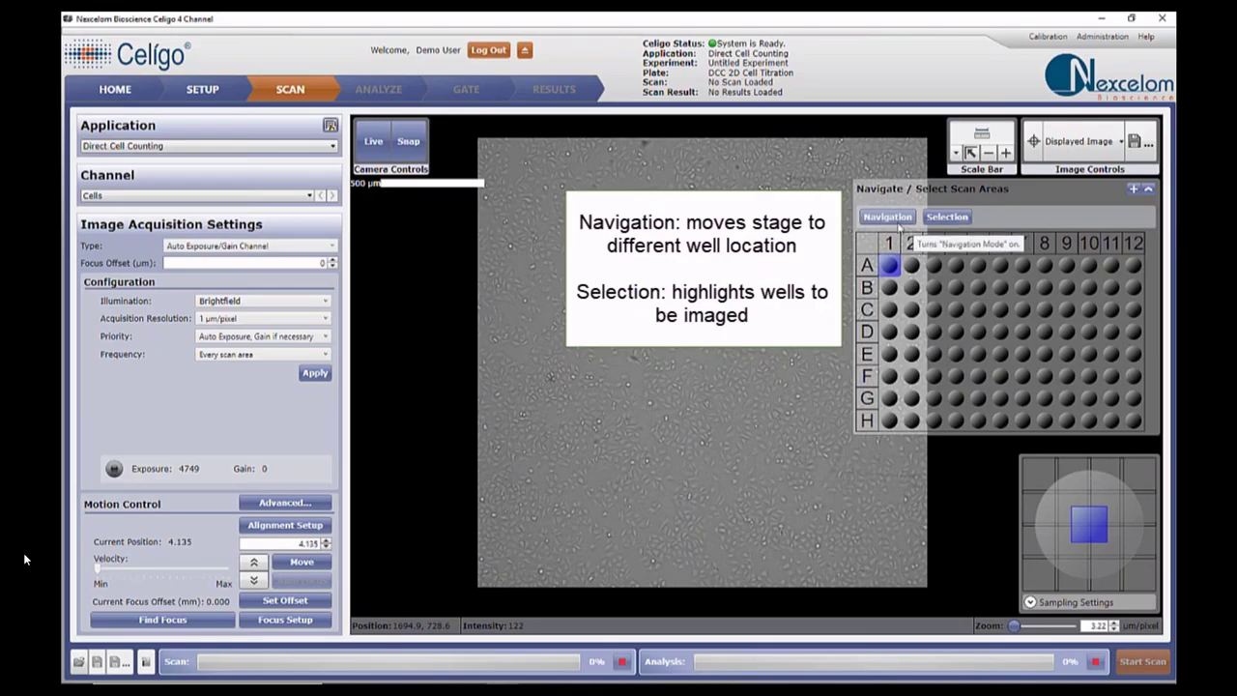
- Move the stage to wells B2, C3 and D4 in turn
left_click(915, 295)
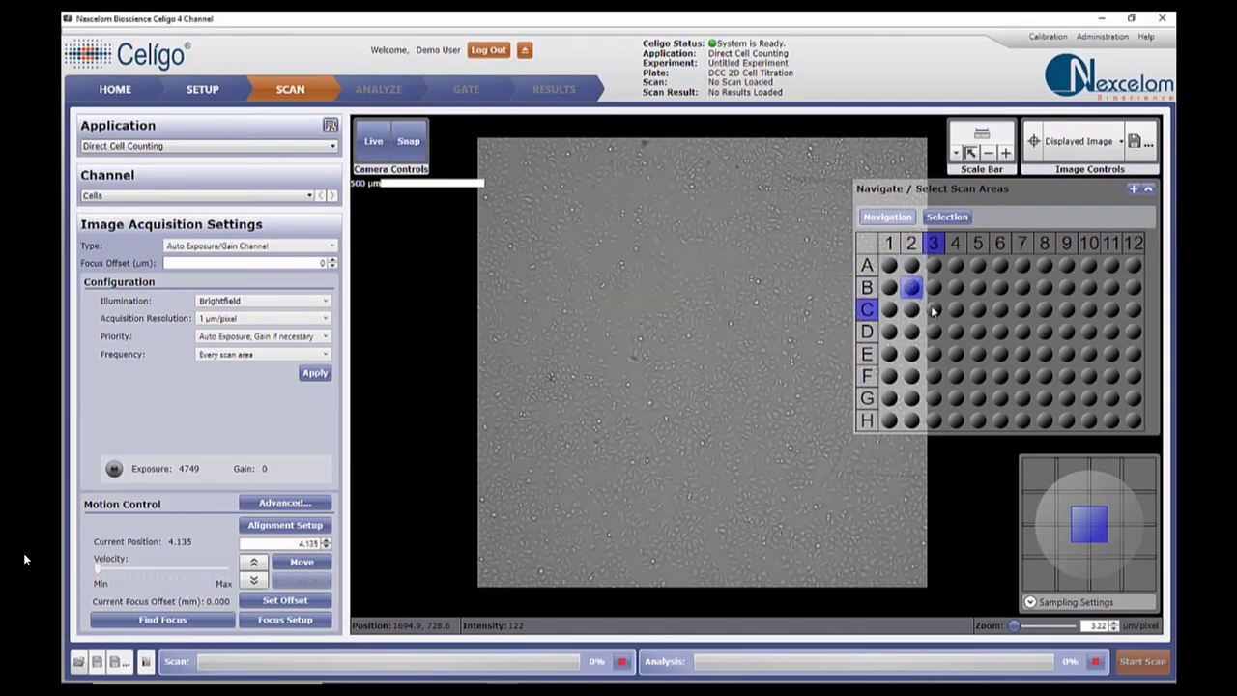
left_click(933, 309)
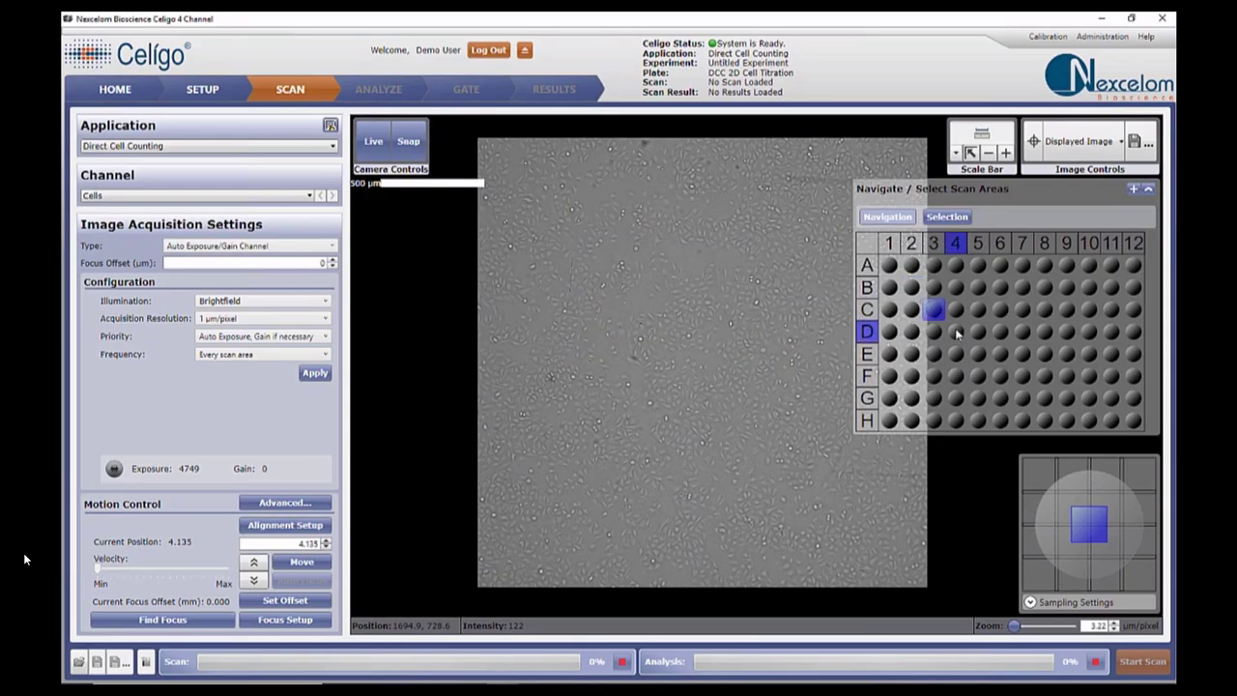
left_click(955, 331)
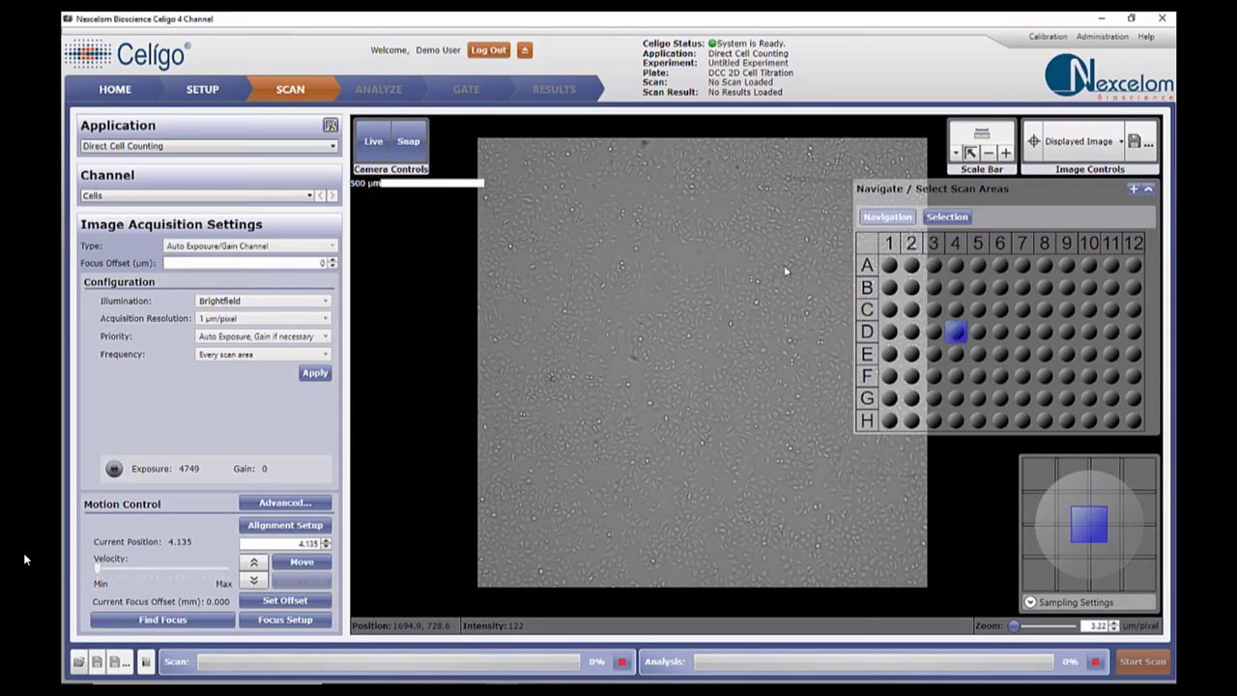
- Turn on the live camera view and move the stage to well B2 to view its cells
left_click(374, 146)
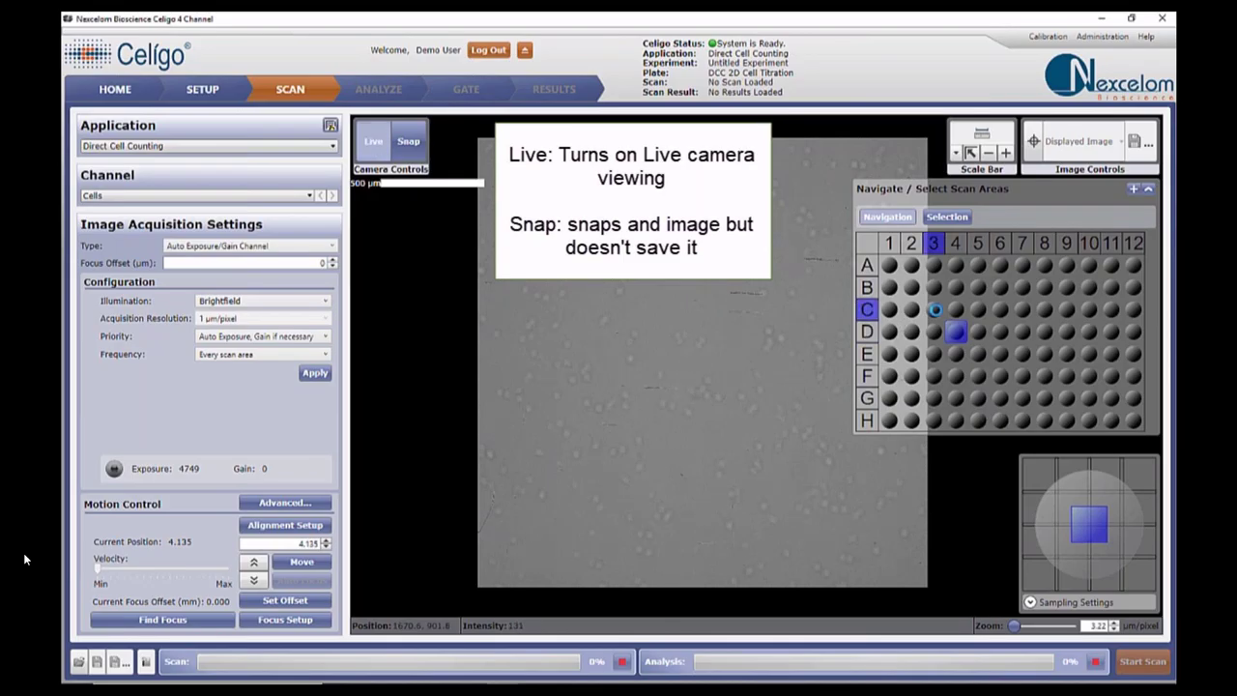
left_click(911, 287)
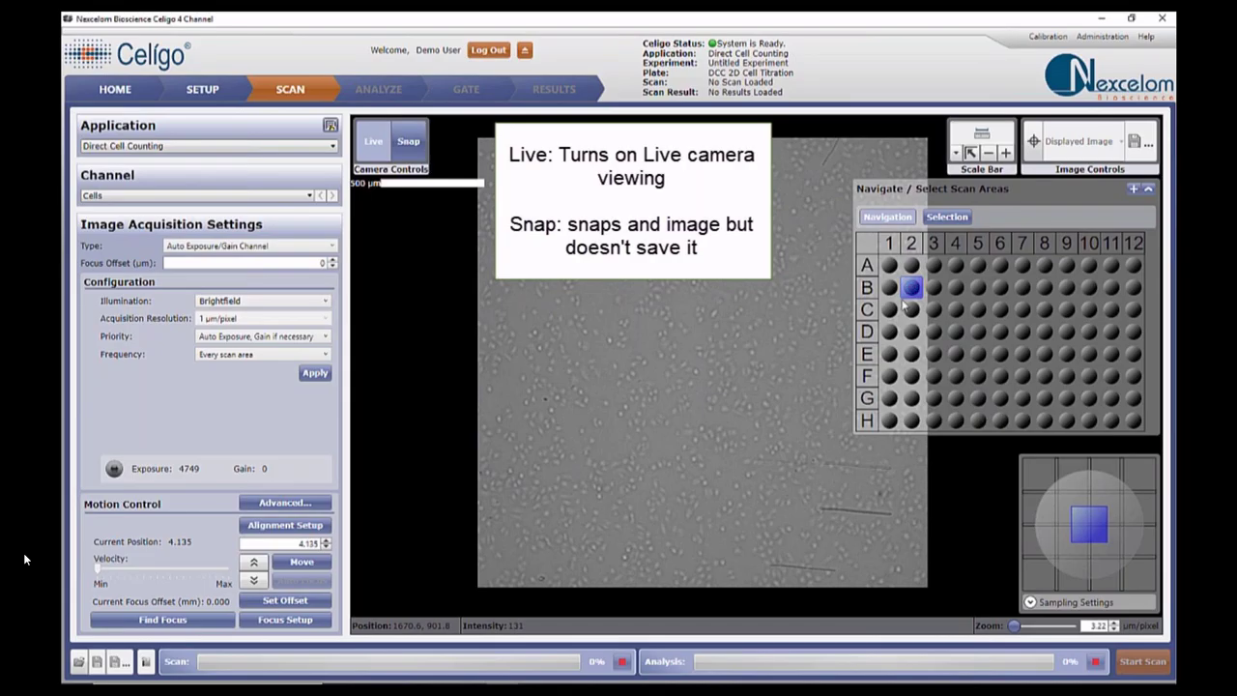
scroll(644, 384, "up", 2)
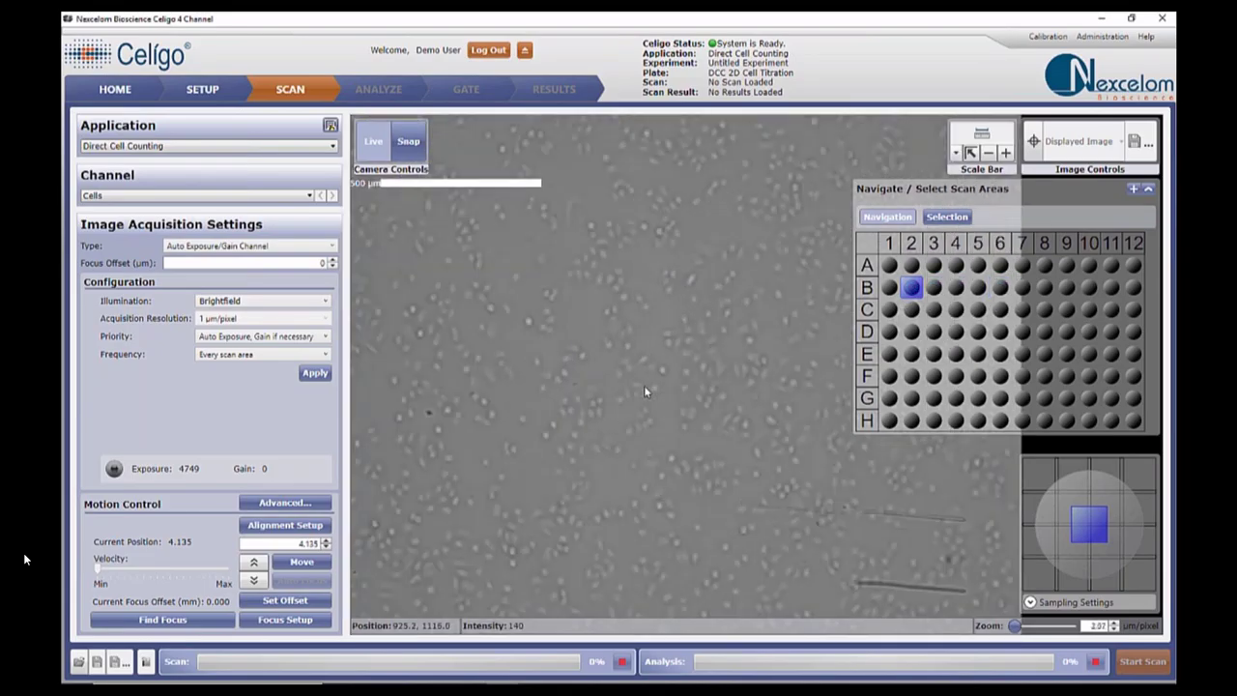
scroll(643, 385, "down", 1)
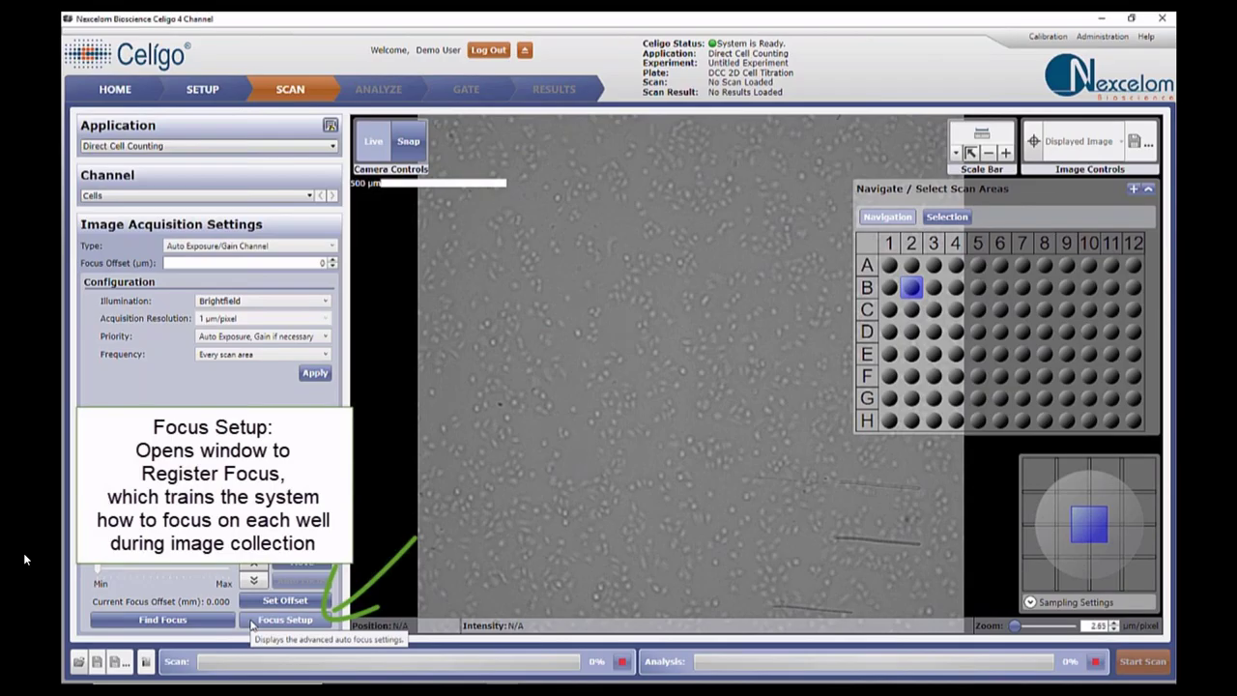
- Automatically register the Hardware Auto Focus position at well B2
left_click(251, 624)
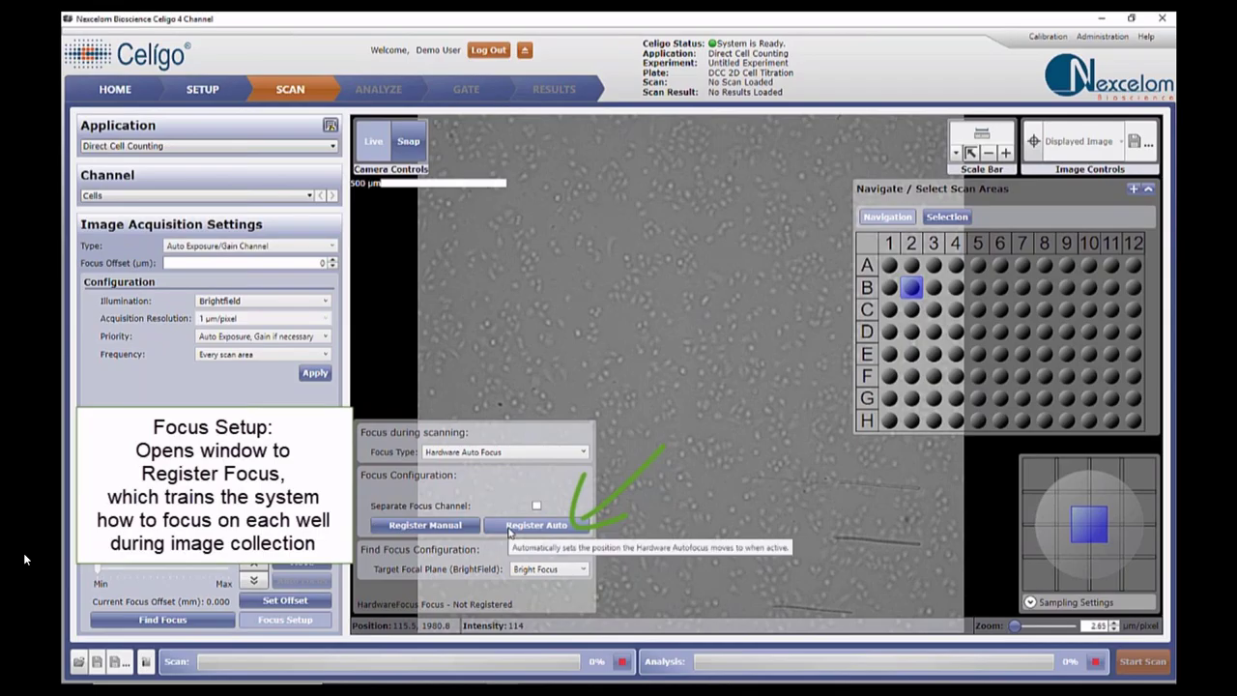
left_click(509, 529)
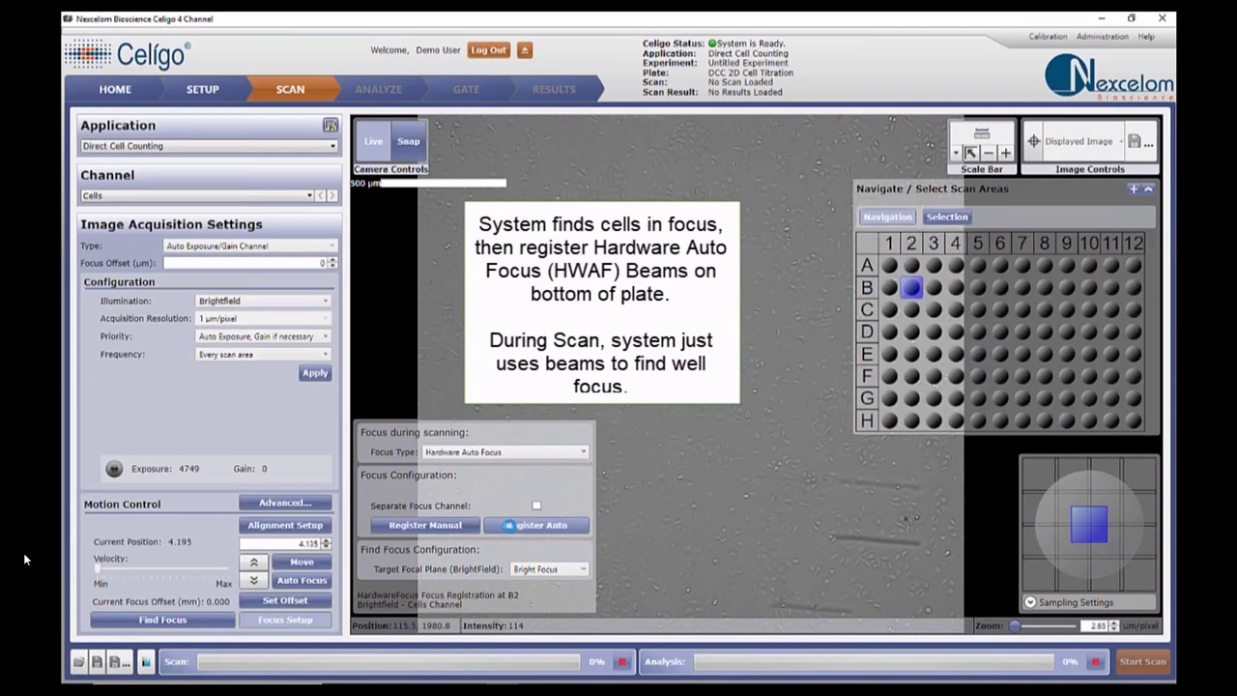
left_click(298, 624)
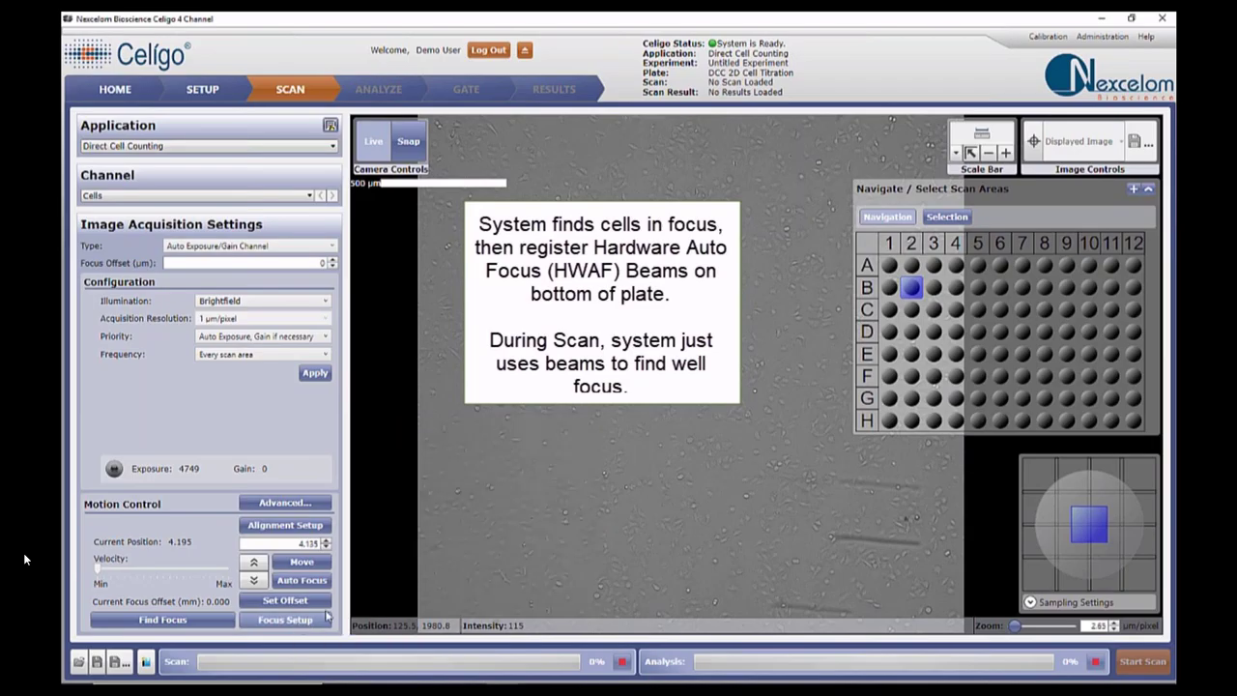
- Inspect the focused cells in well B2 closely and reapply the auto exposure and gain for the brightfield Cells channel
scroll(518, 510, "up", 1)
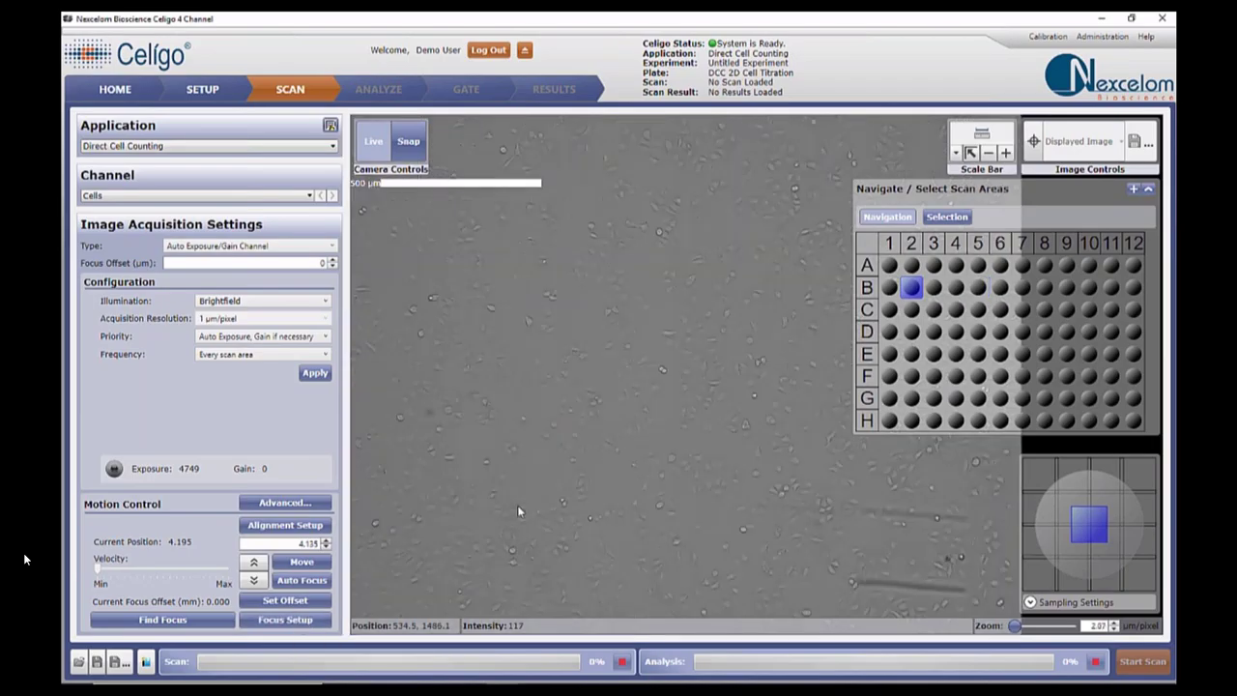
scroll(518, 509, "up", 1)
scroll(517, 512, "up", 1)
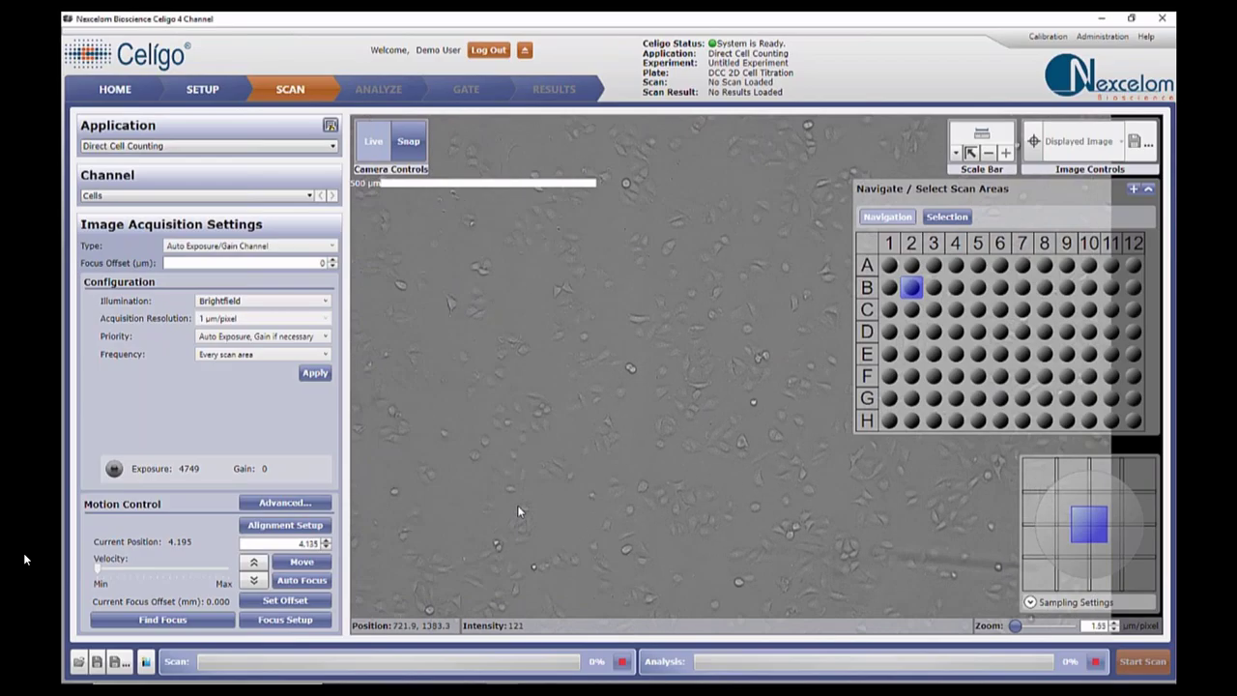
scroll(517, 511, "up", 1)
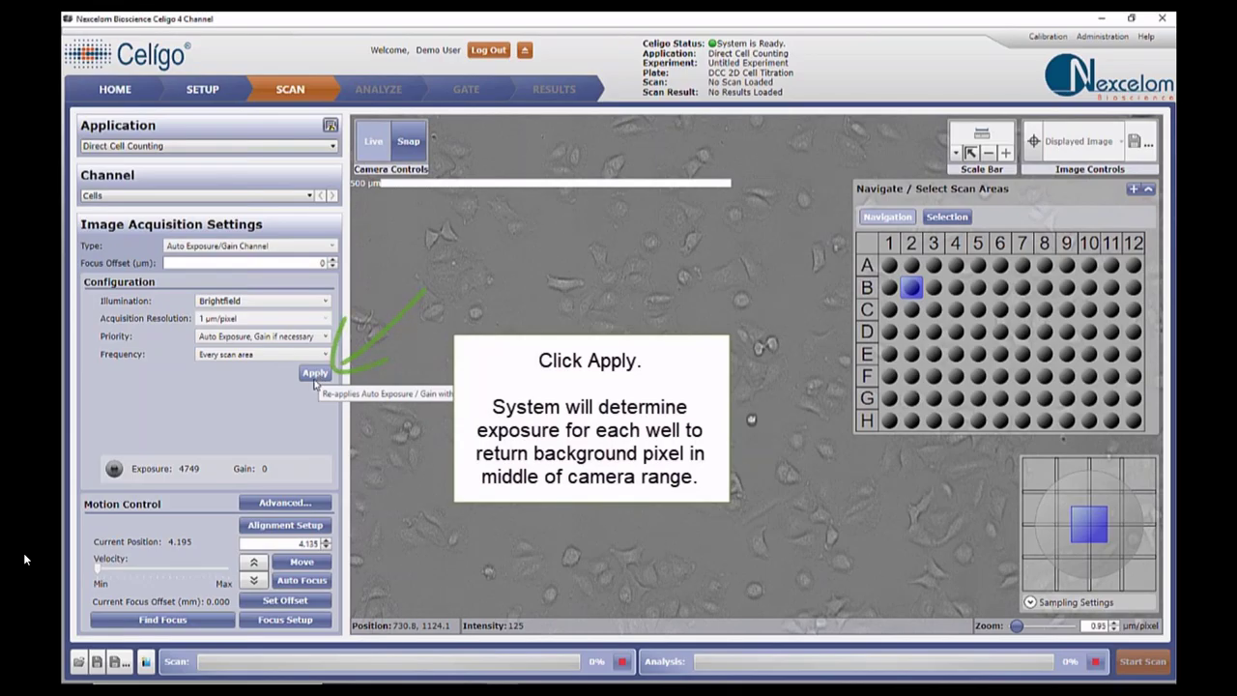
left_click(323, 374)
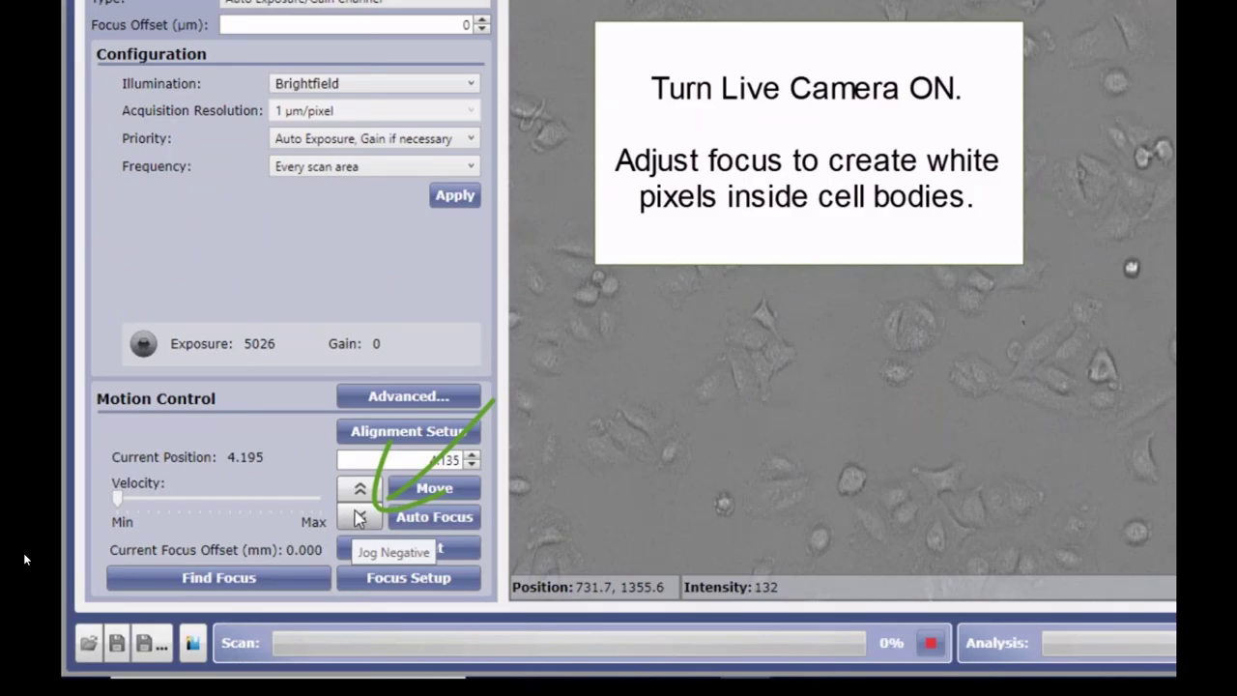
- Jog the focus downward in small increments to an offset of -0.020 mm, aiming for white pixels inside the cell bodies
left_click(358, 519)
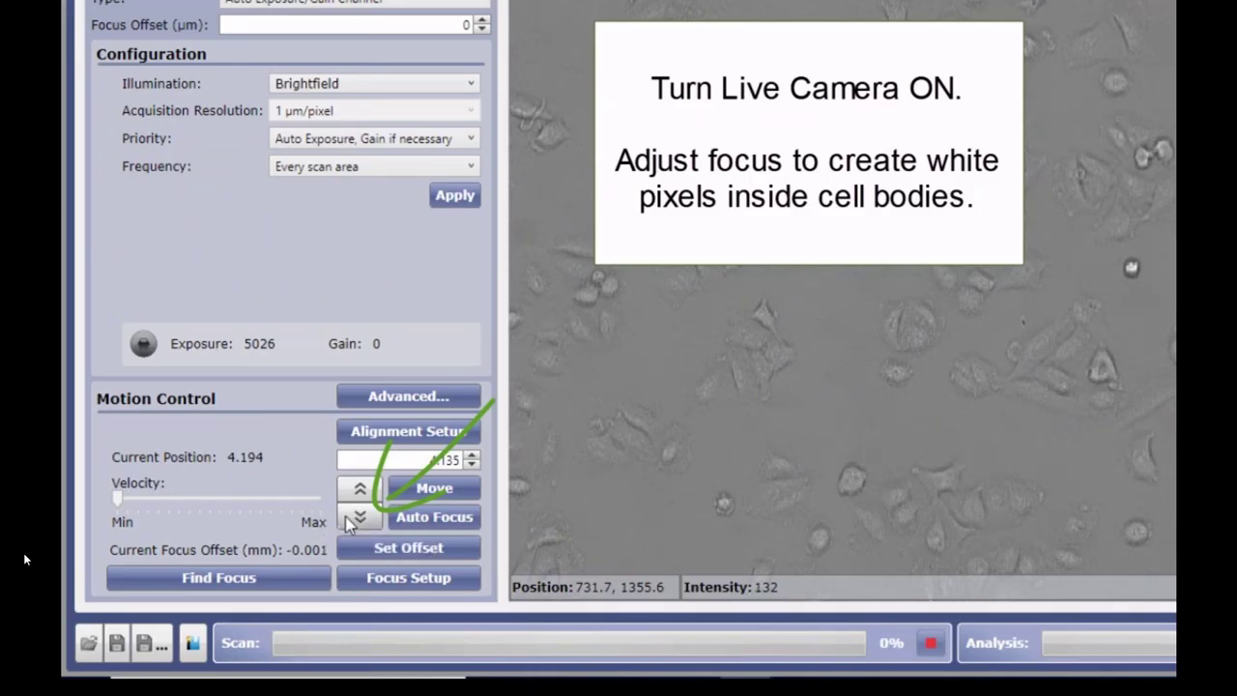
left_click(348, 521)
left_click(345, 519)
left_click(345, 519)
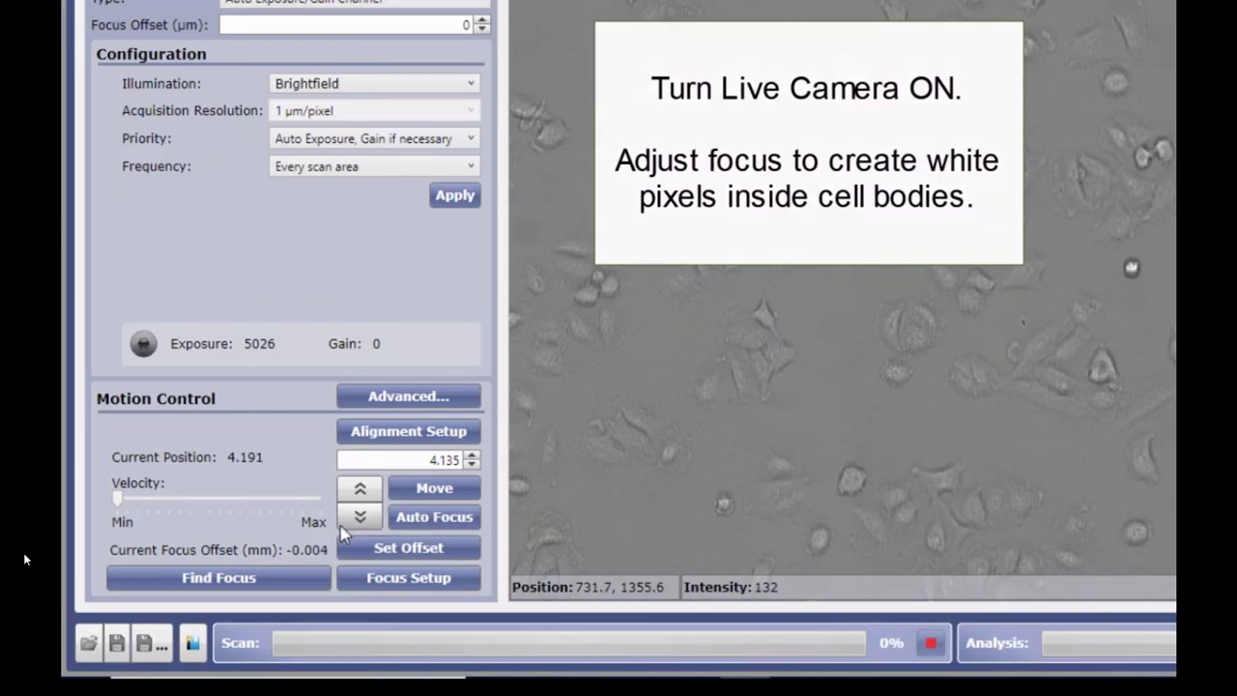
left_click(344, 519)
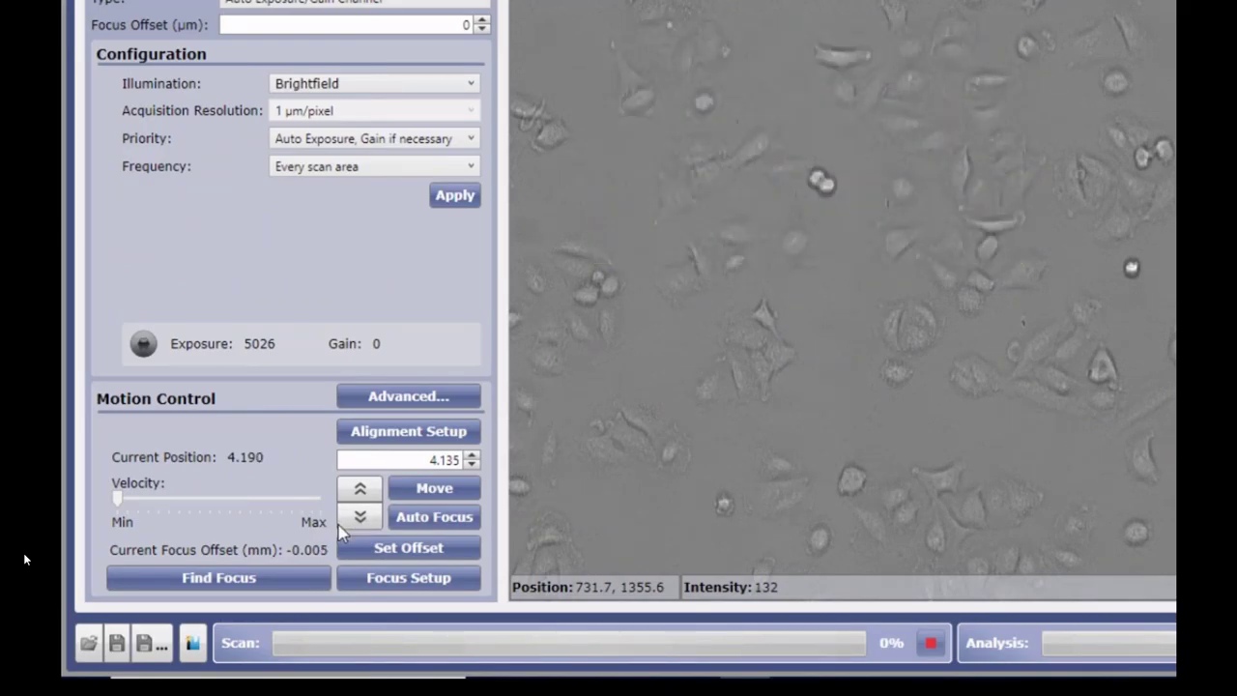
left_click(346, 522)
left_click(346, 522)
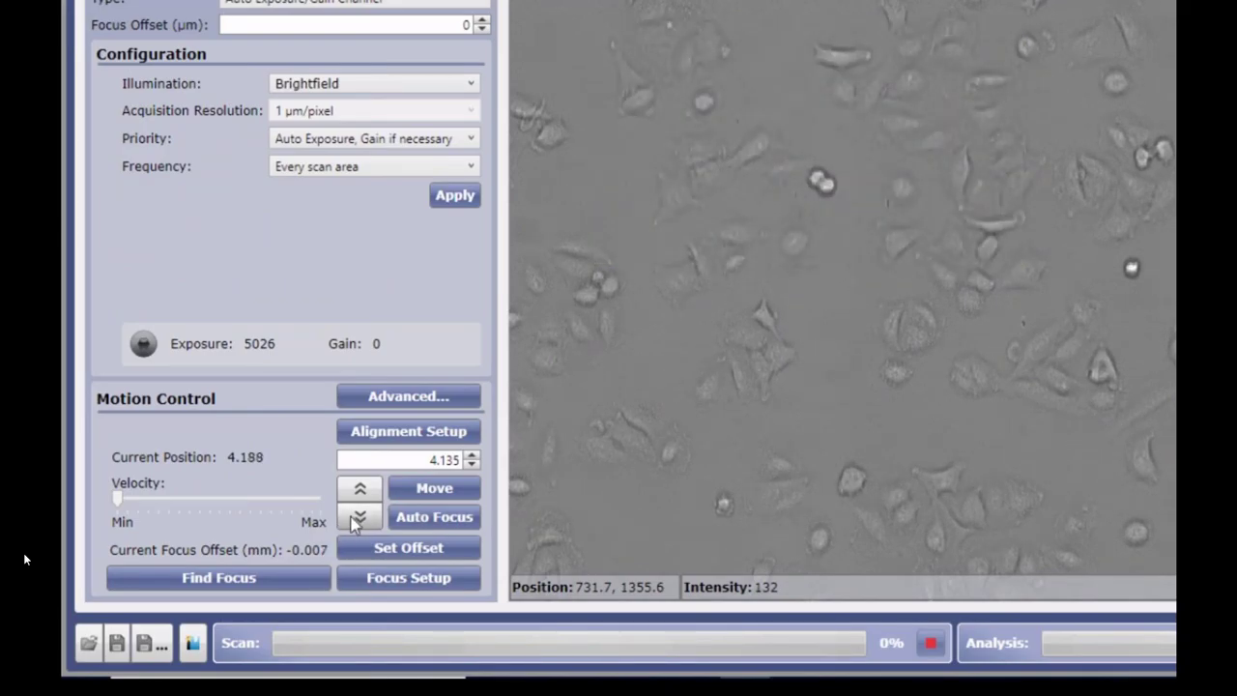
left_click(348, 521)
left_click(350, 520)
left_click(350, 521)
left_click(350, 523)
left_click(349, 523)
left_click(349, 522)
left_click(348, 522)
left_click(349, 523)
left_click(348, 523)
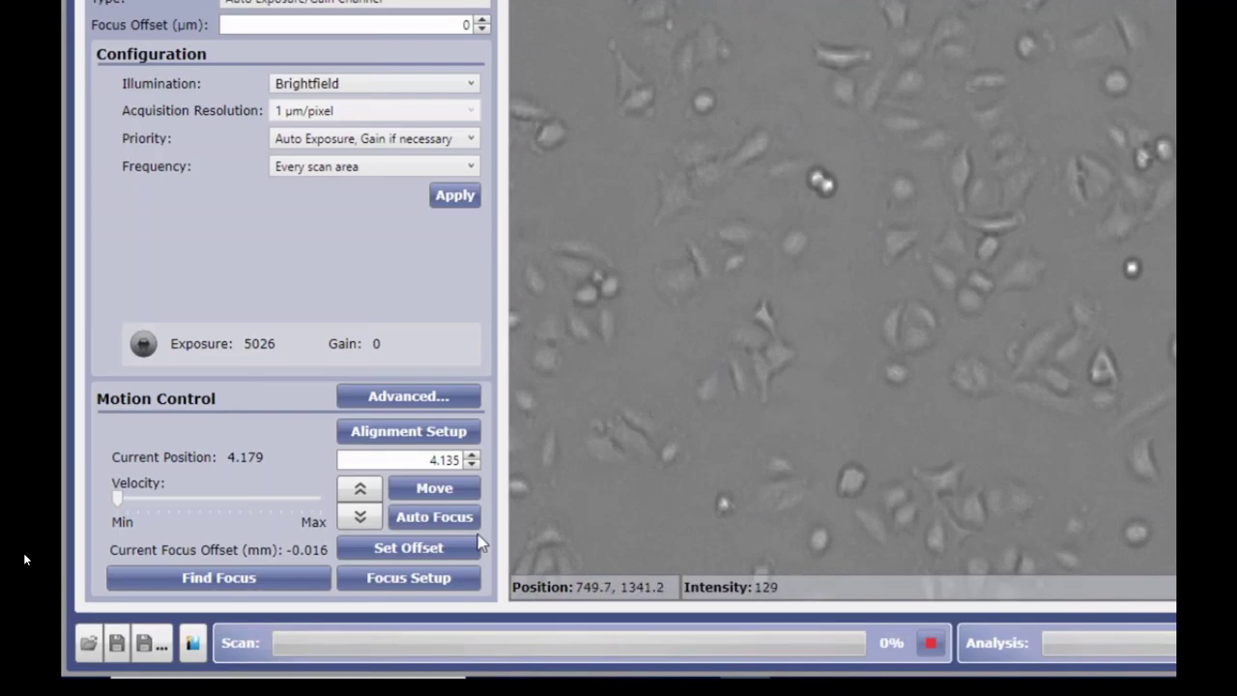
left_click(348, 522)
left_click(348, 522)
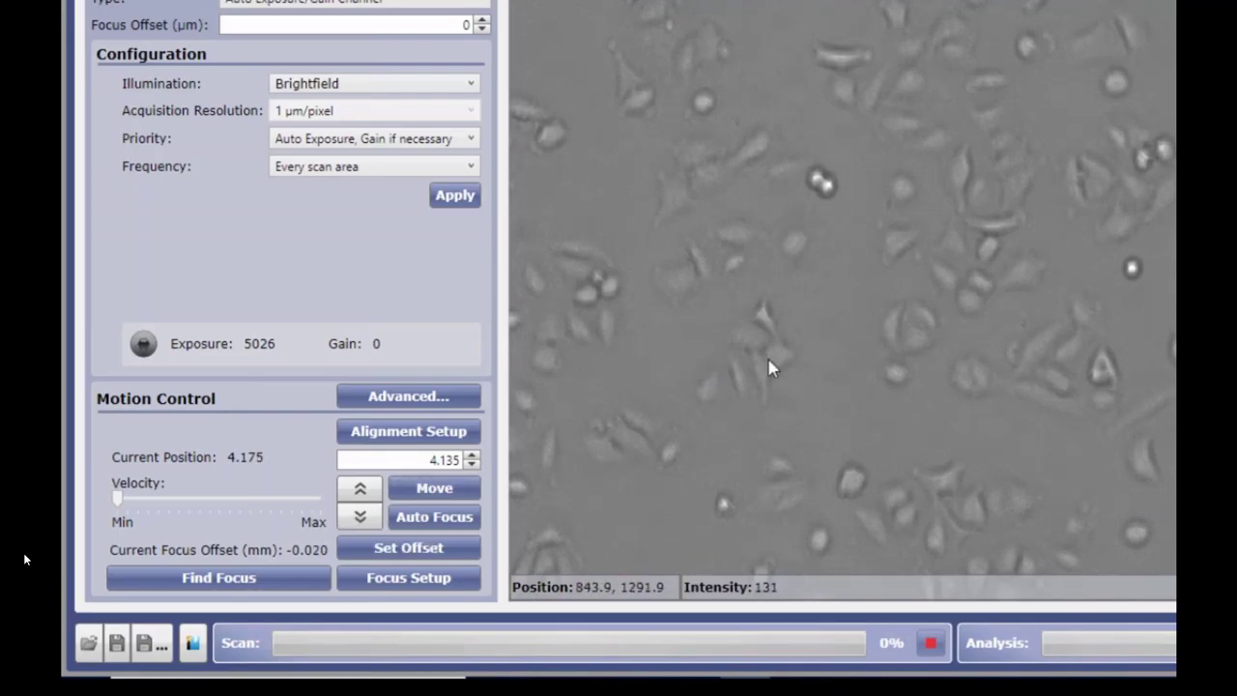
- Jog the focus back up to -0.015 mm and store it as the Cells channel's focus offset
left_click(361, 491)
left_click(360, 493)
left_click(362, 495)
left_click(370, 495)
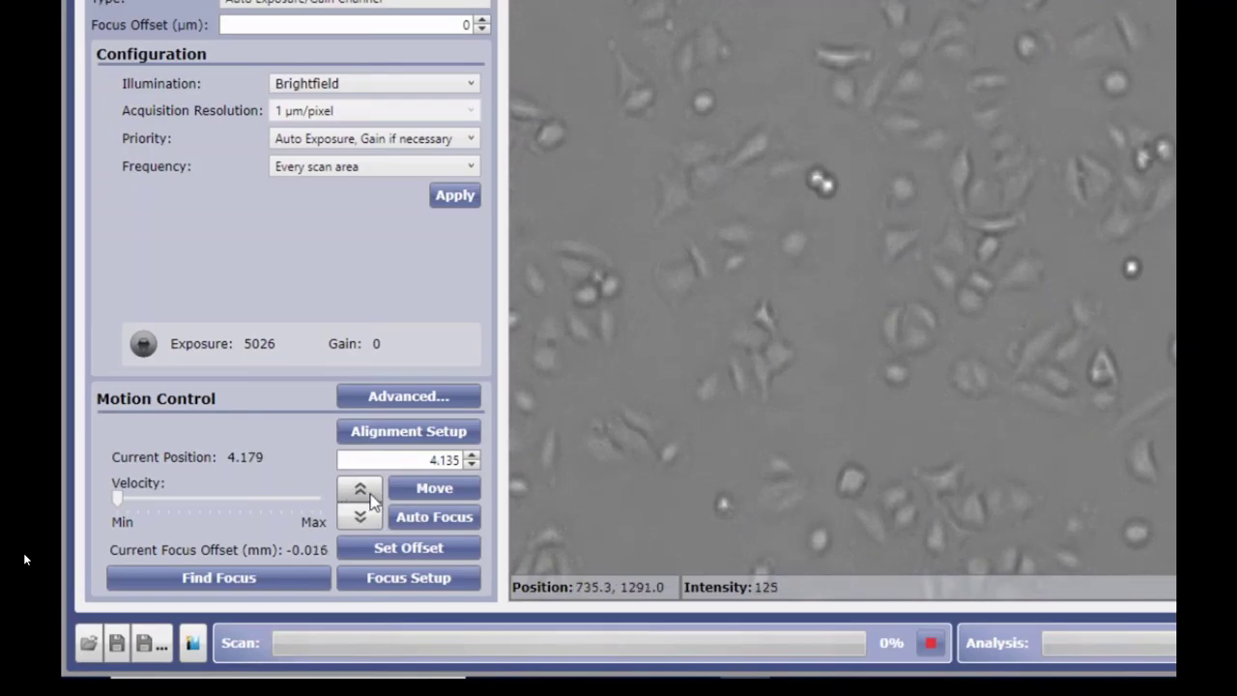
left_click(364, 493)
left_click(354, 551)
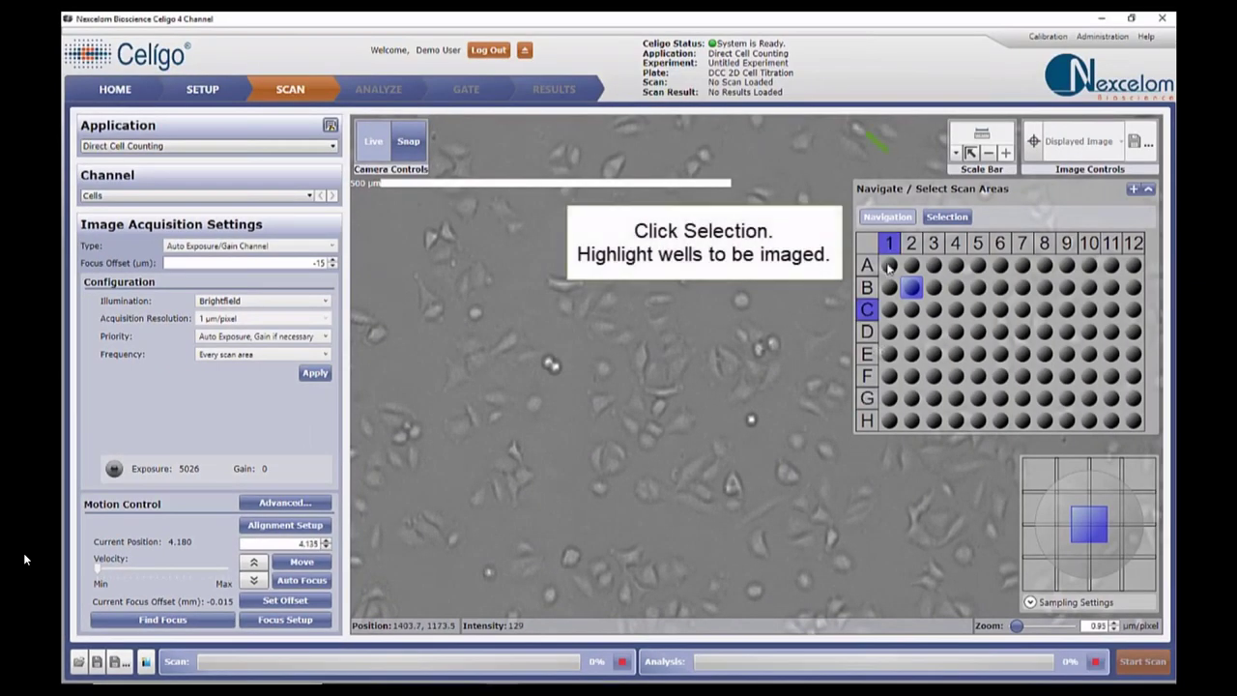
- Switch to scan area selection and try selecting wells B2 to H9 and the whole plate, clearing the selection
left_click(941, 218)
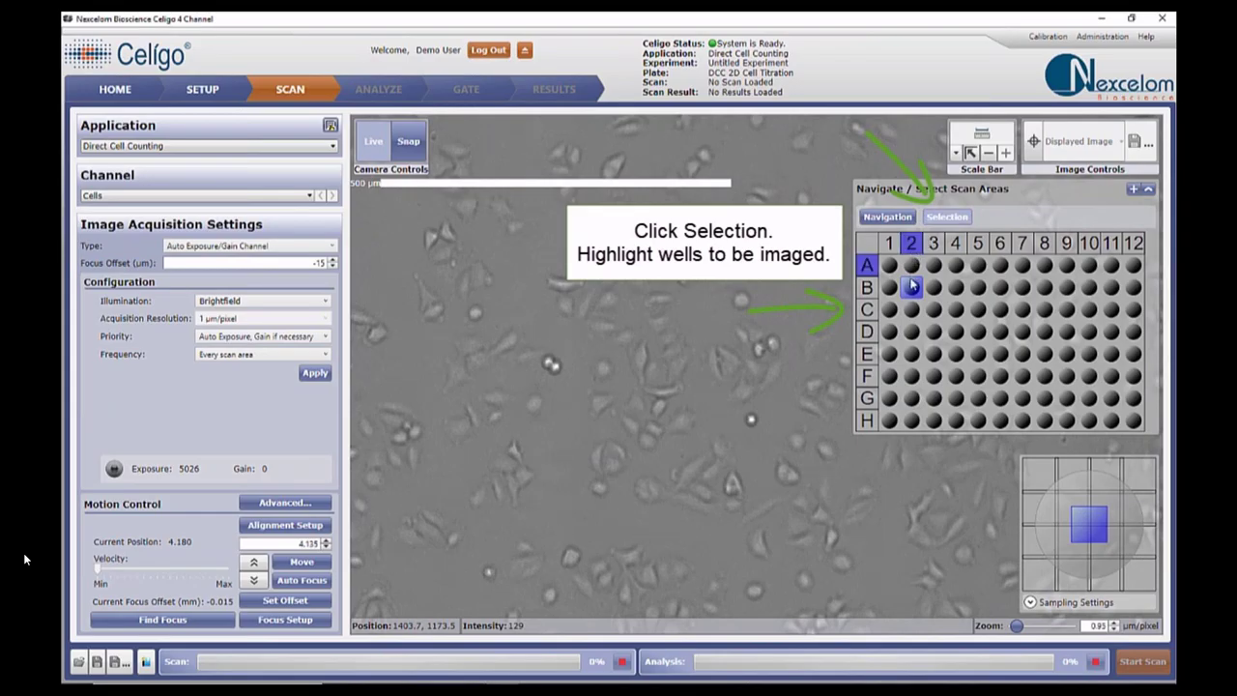
left_click_drag(912, 287, 1077, 418)
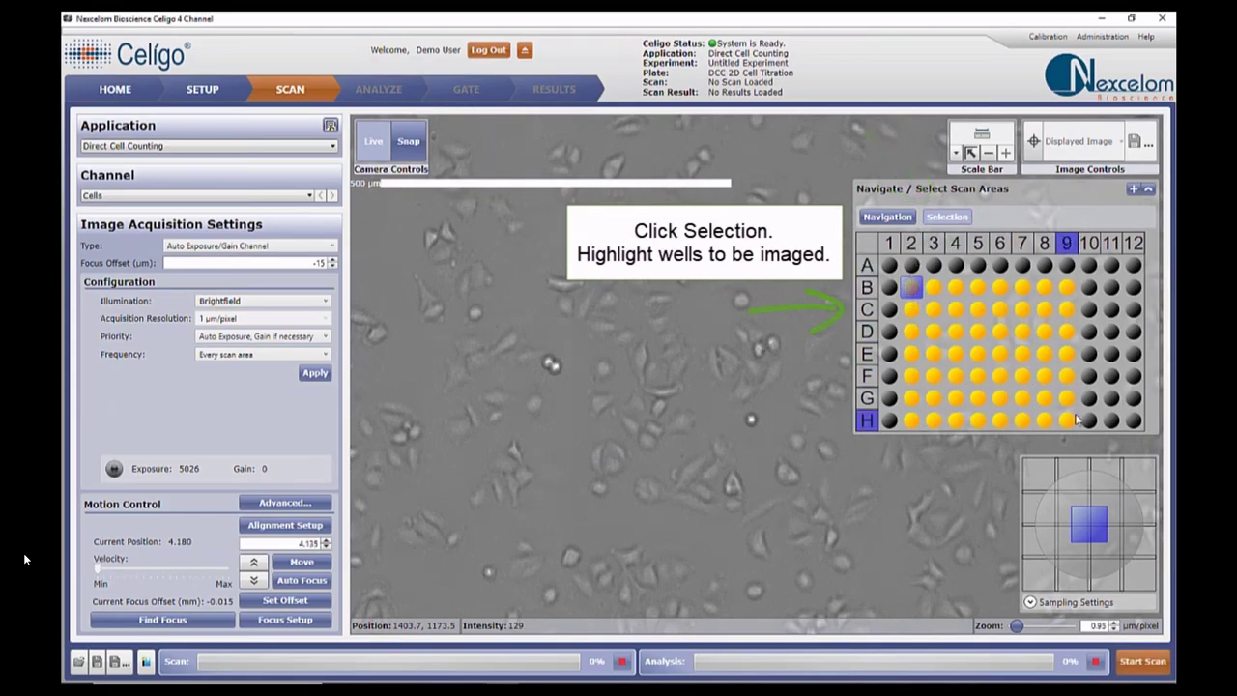
left_click(871, 249)
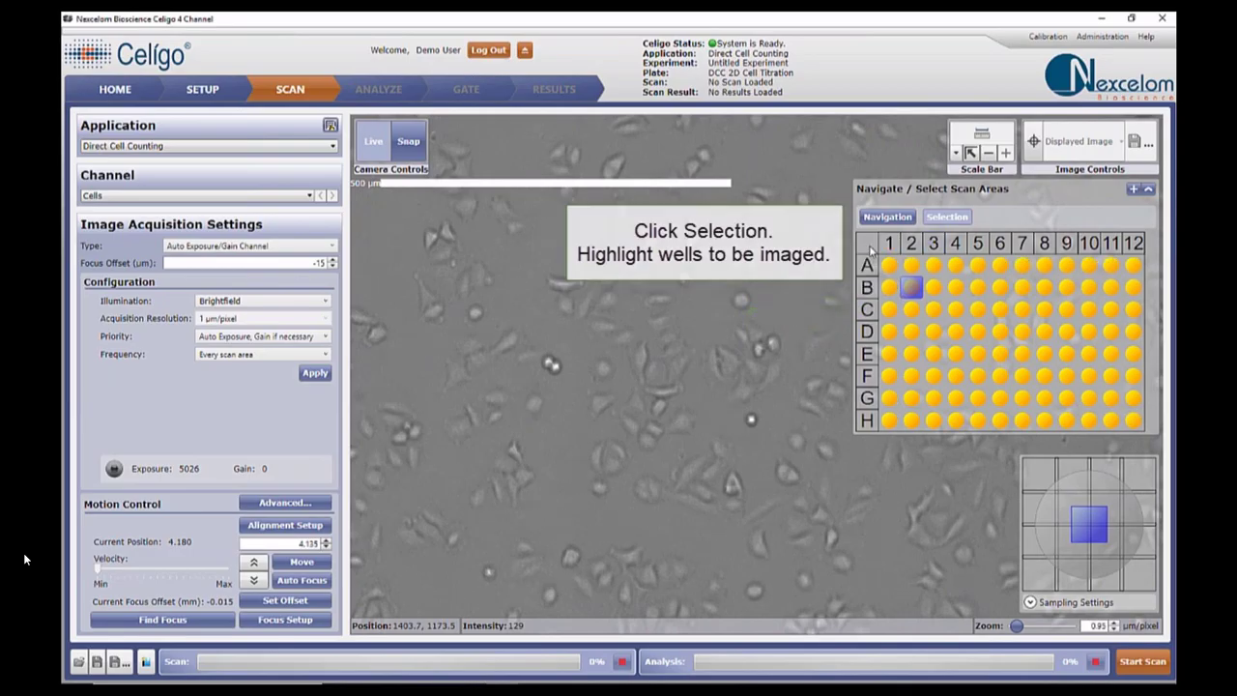
left_click(871, 247)
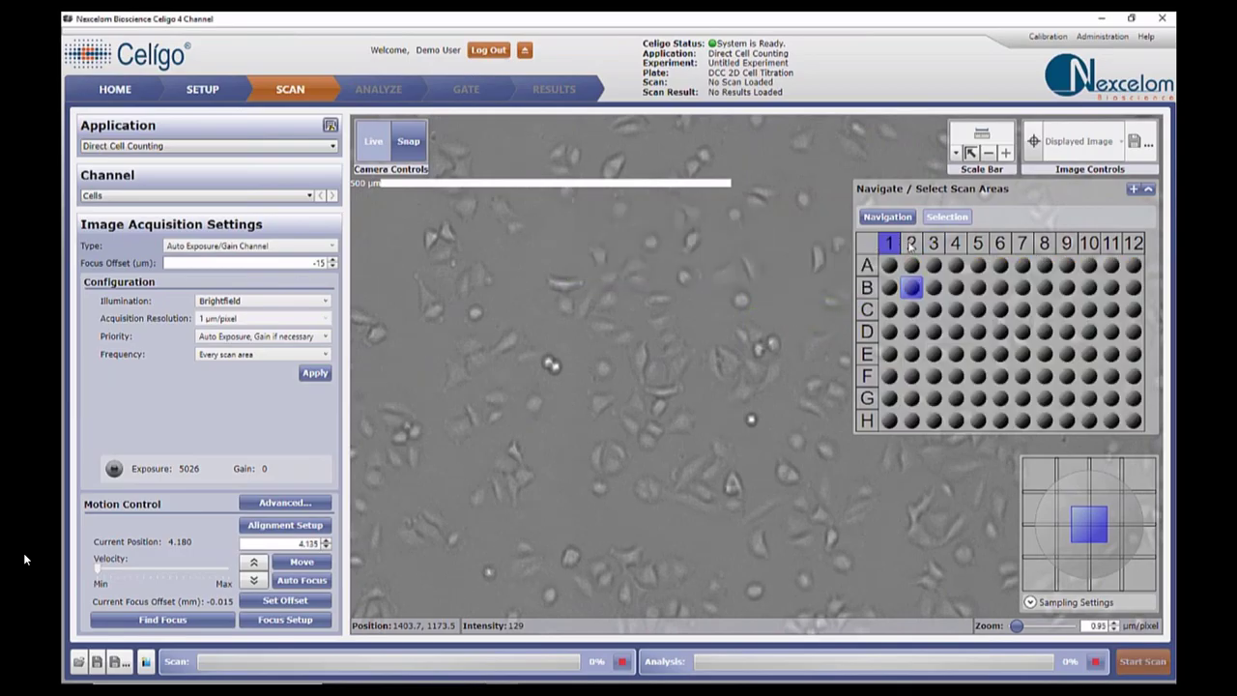
- Select column 2 and row B as scan areas, extending the selection to all 96 wells
left_click(912, 245)
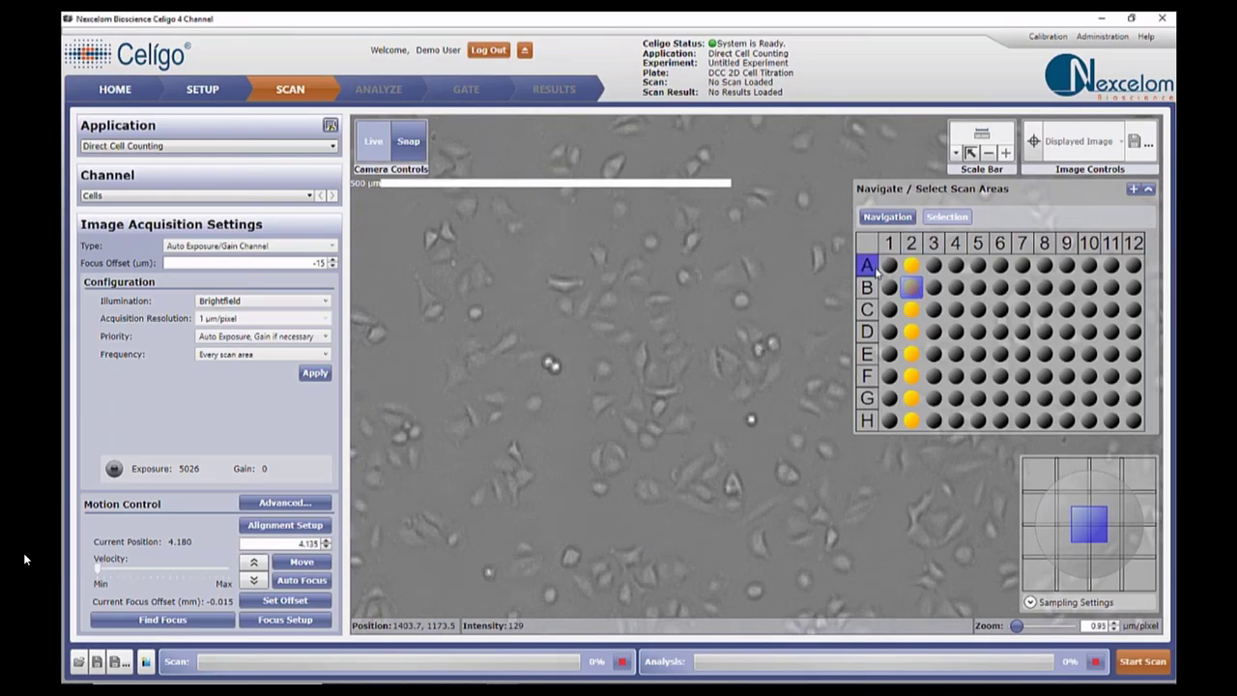
left_click(868, 287)
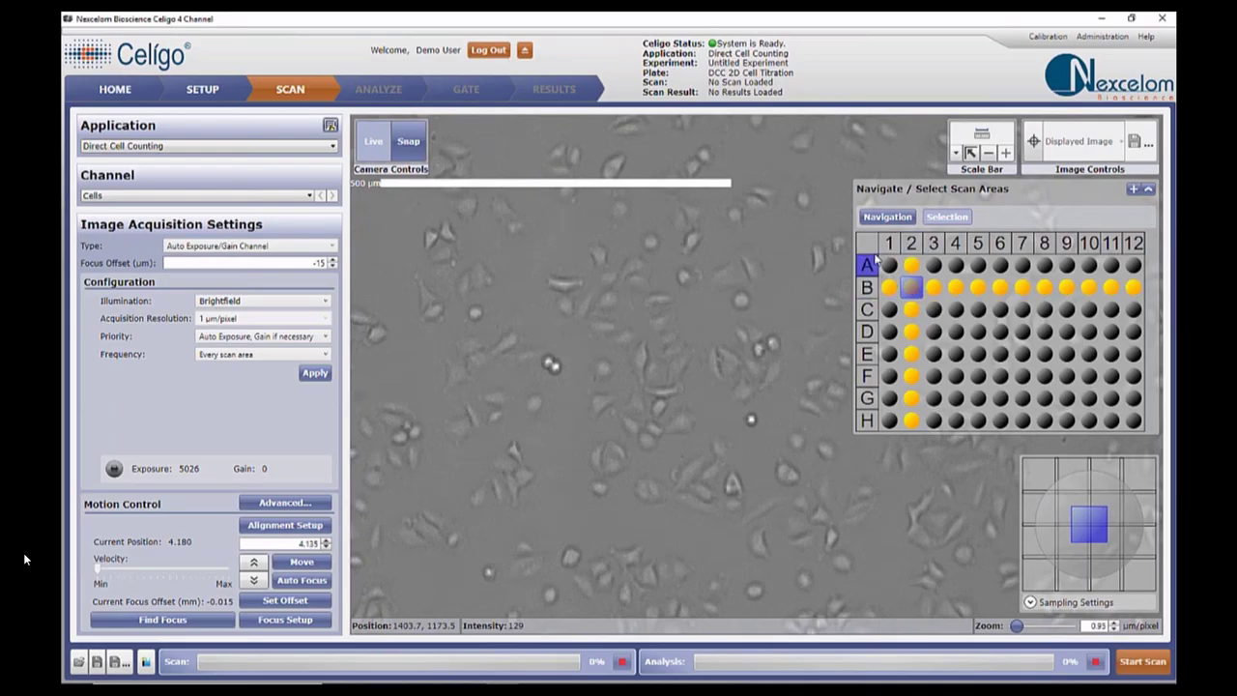
left_click(873, 245)
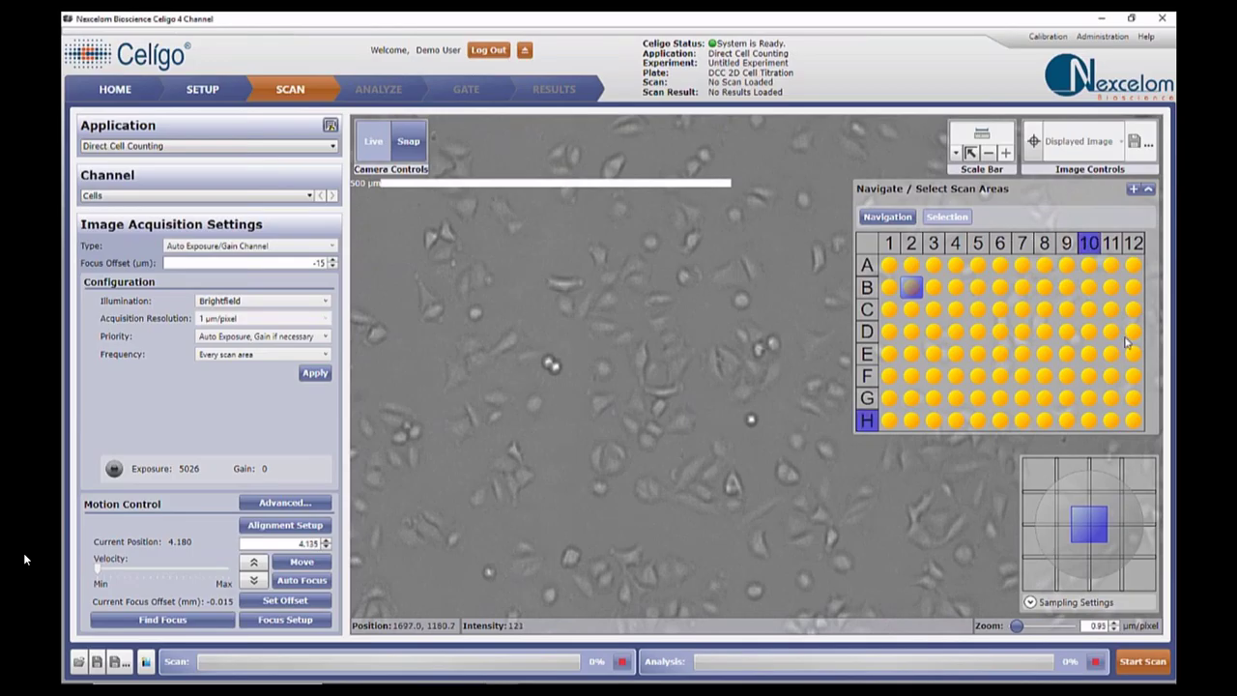
- Expand the sampling settings, collapse the plate map and reduce the number of FOVs per well to 1
left_click(1148, 189)
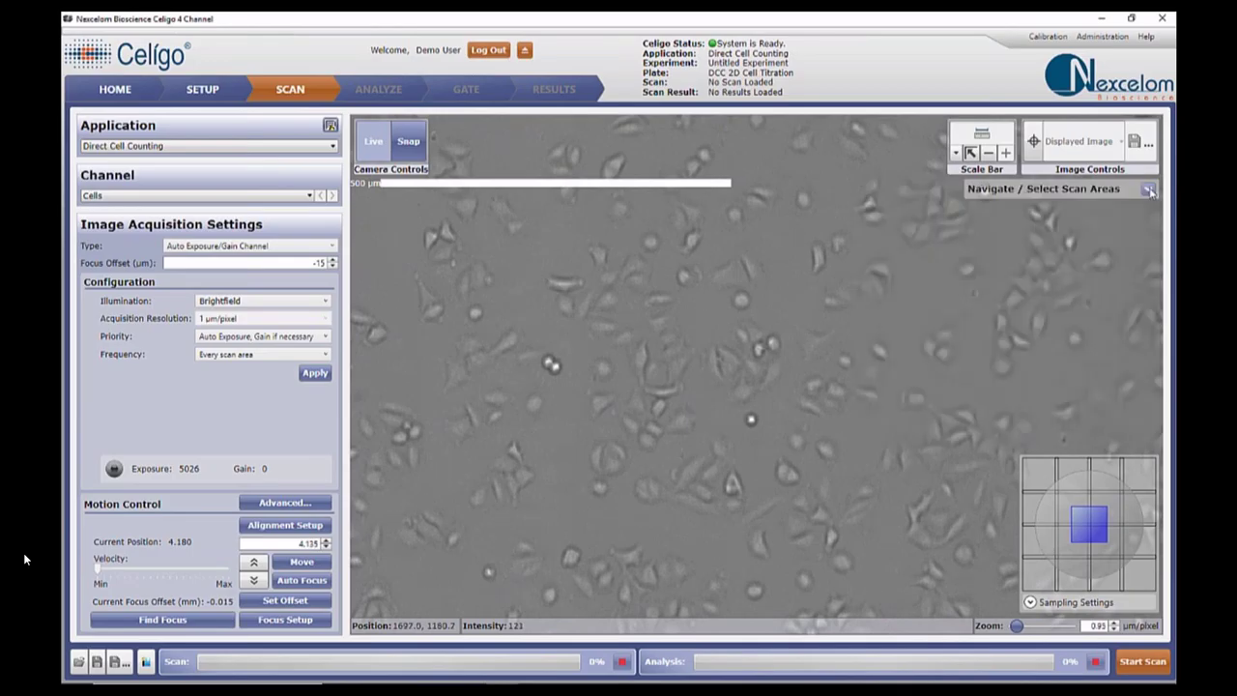
left_click(1149, 190)
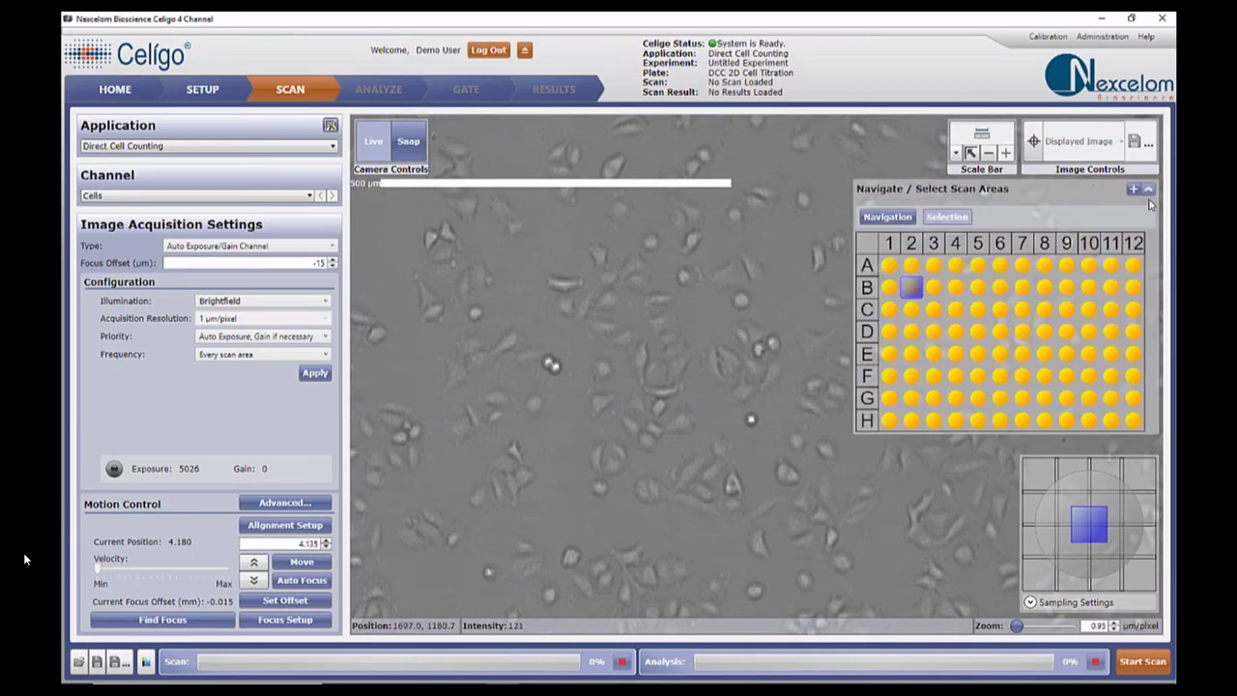
left_click(1030, 602)
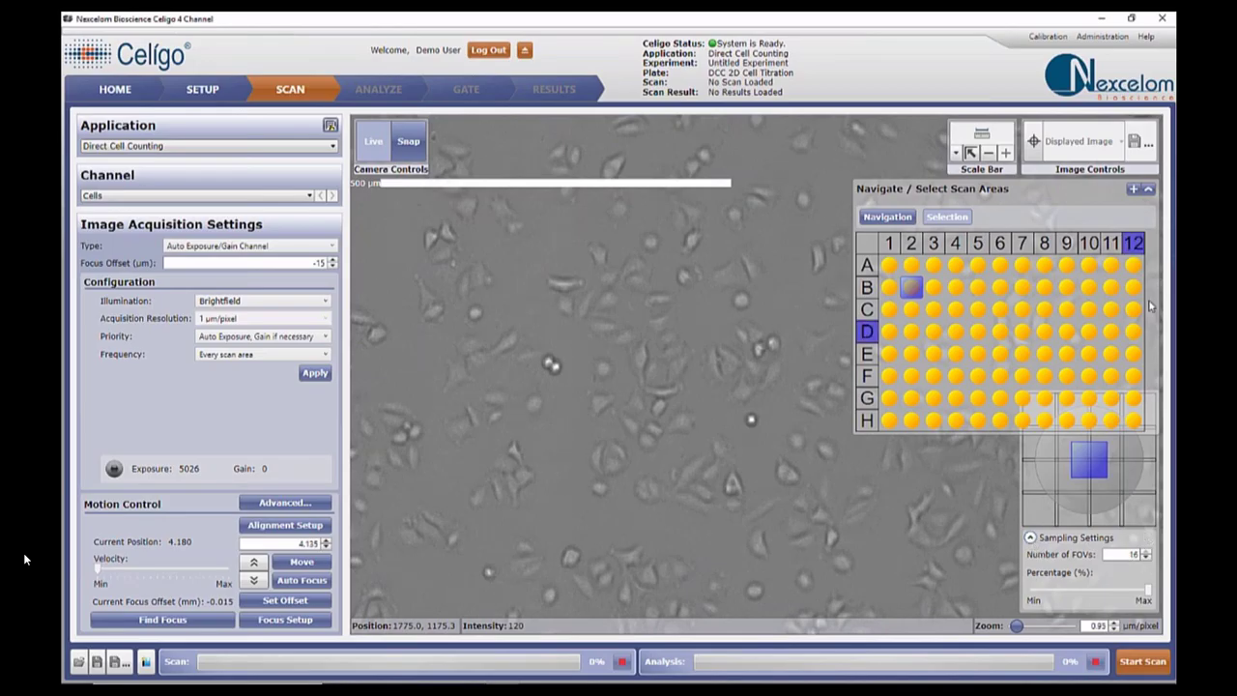
left_click(1148, 188)
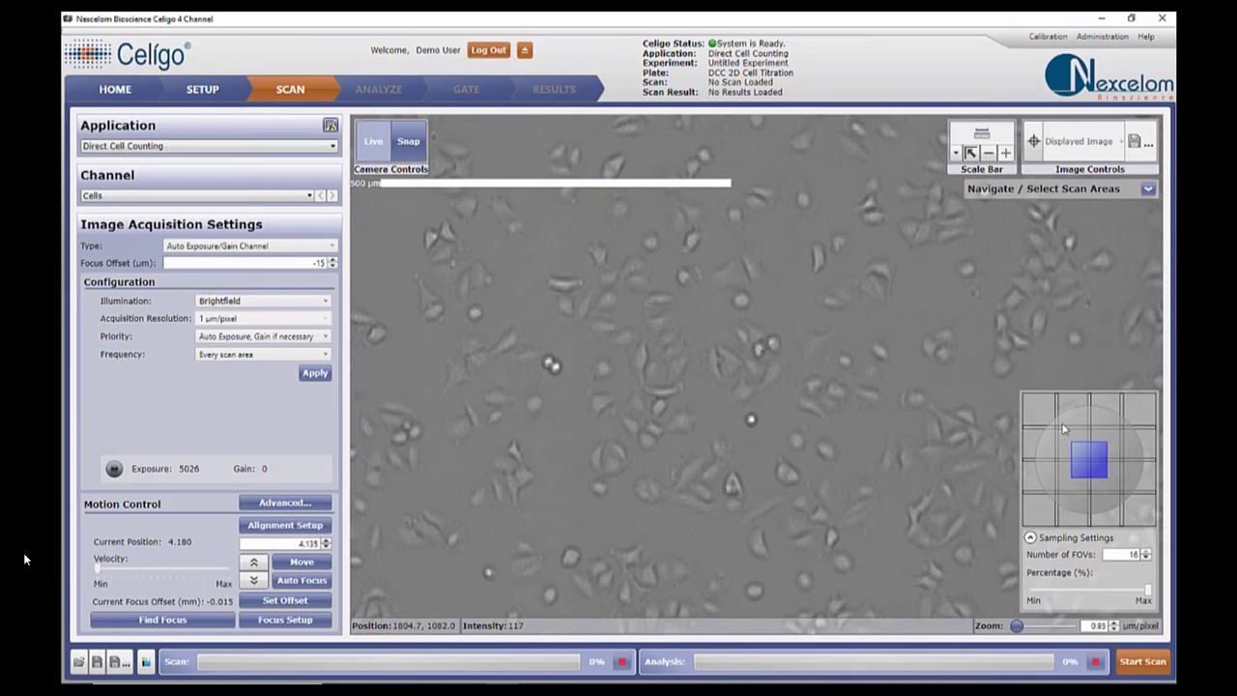
left_click(1146, 559)
left_click(1147, 559)
left_click(1146, 558)
left_click(1146, 558)
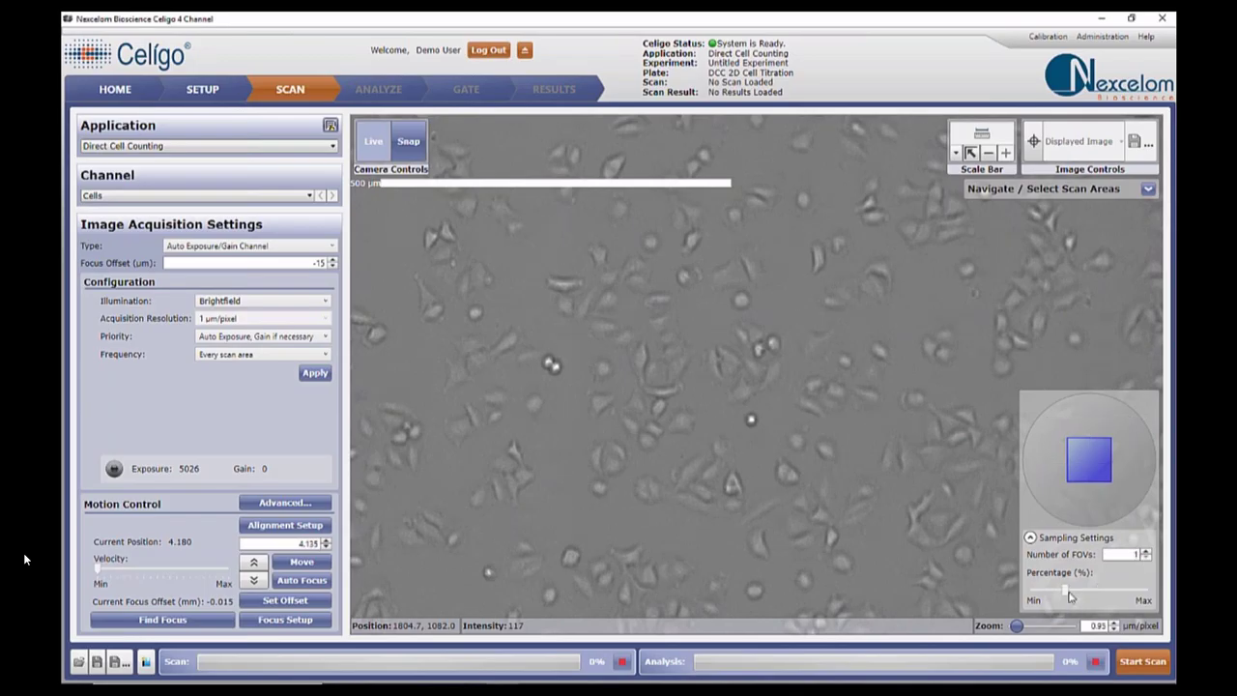
- Restore the sampling percentage to its maximum of 16 FOVs, collapsing the sampling settings and reopening the plate map
left_click_drag(1066, 594, 1149, 592)
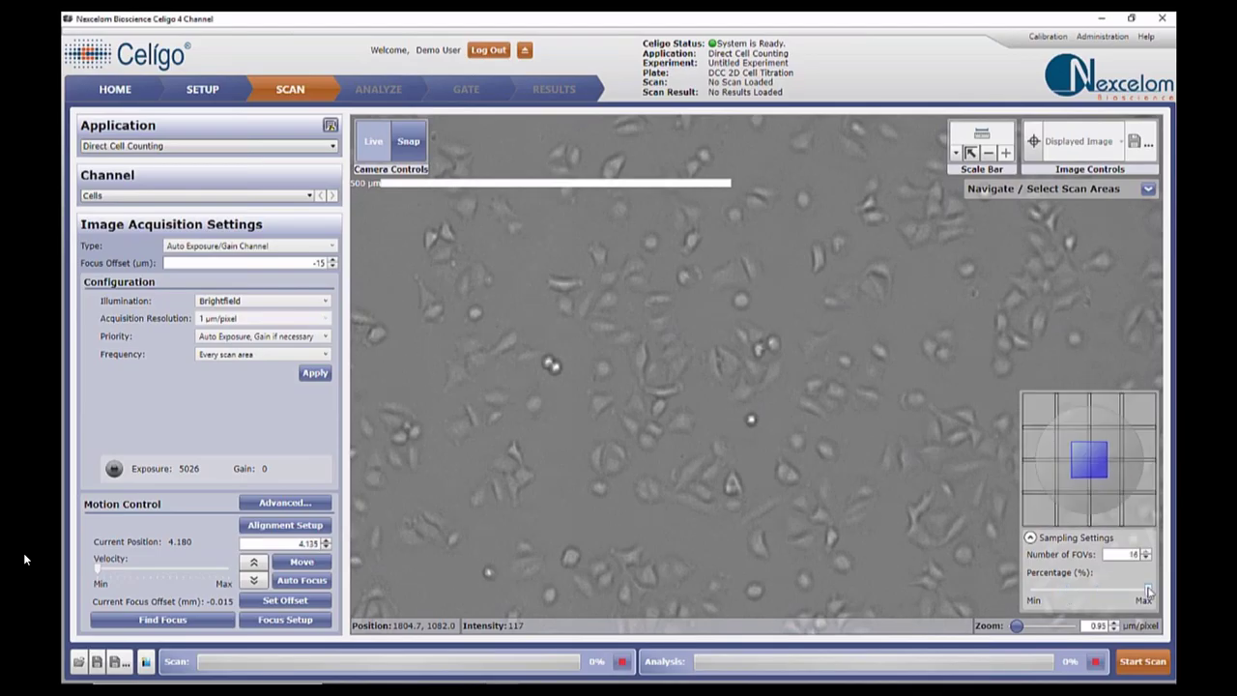
left_click(1031, 539)
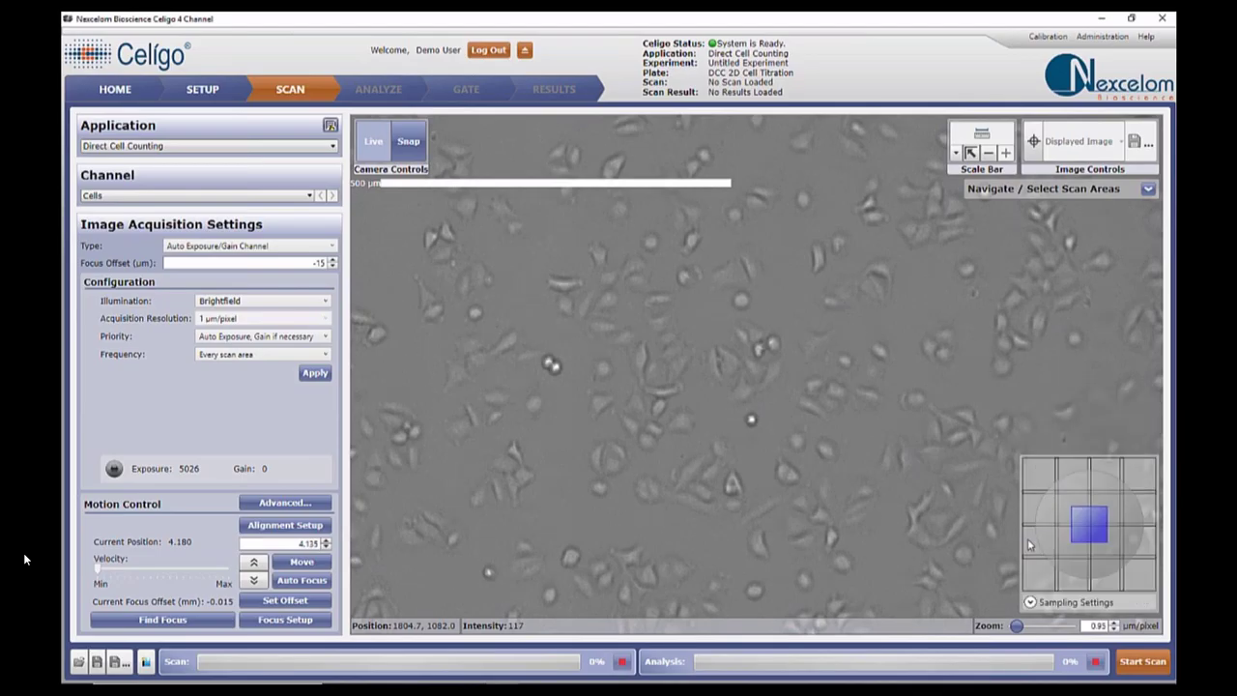
left_click(1148, 190)
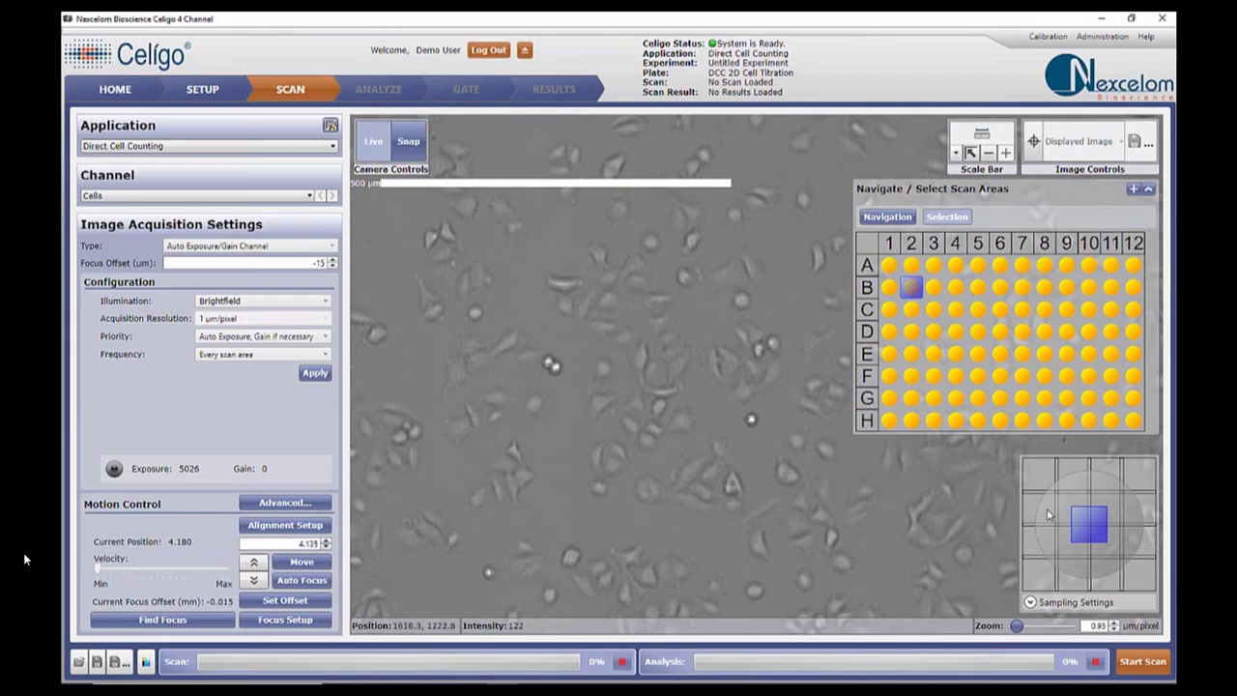
- Examine the fields of view across well B2, from the well edges to its central fields, at whole-field magnification
scroll(816, 498, "down", 3)
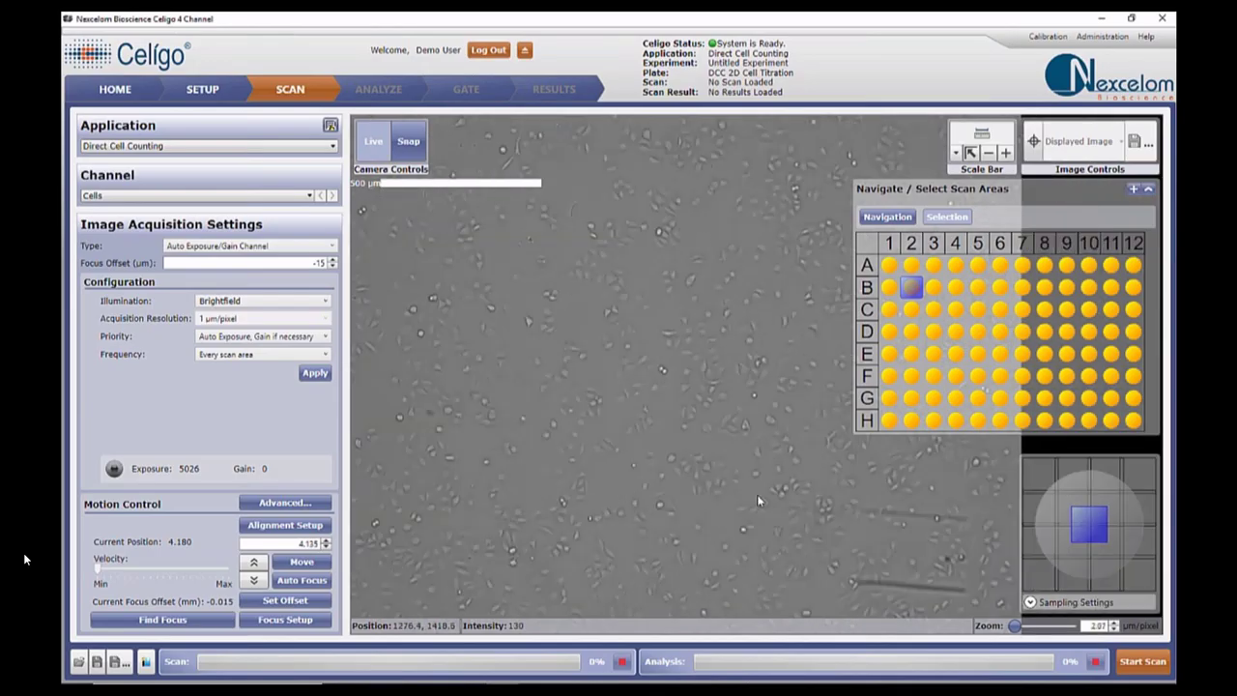
scroll(758, 498, "down", 2)
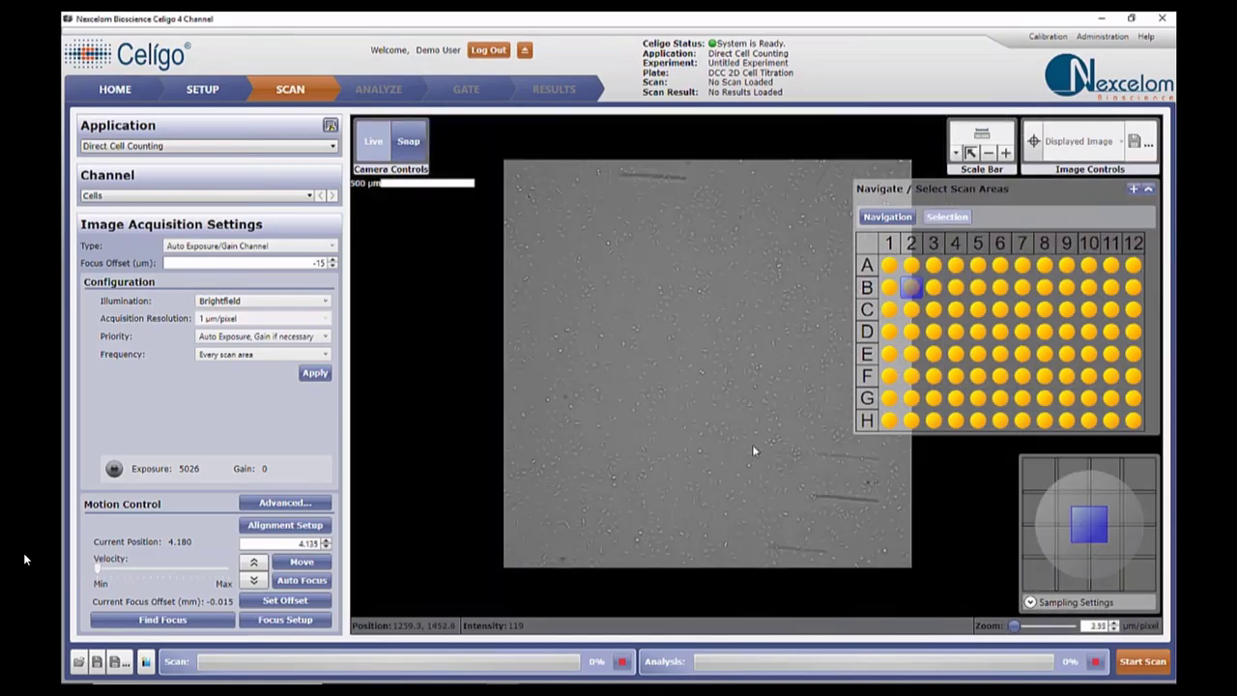
left_click_drag(752, 451, 707, 459)
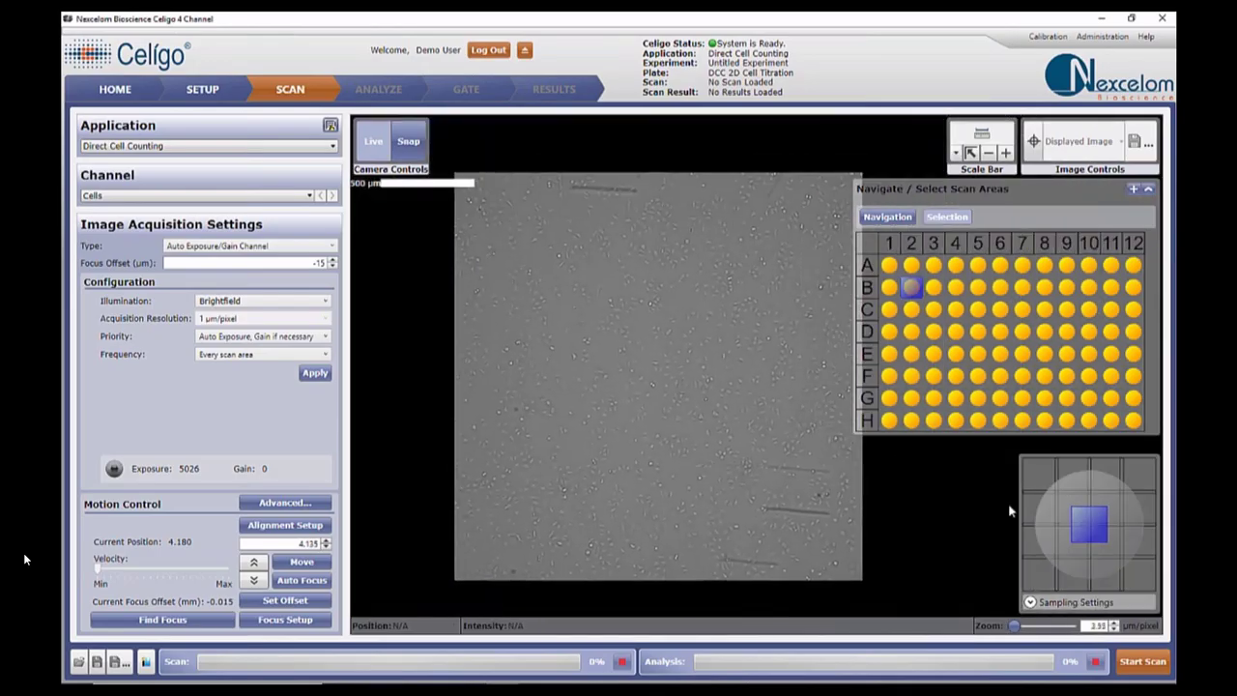
left_click(1041, 511)
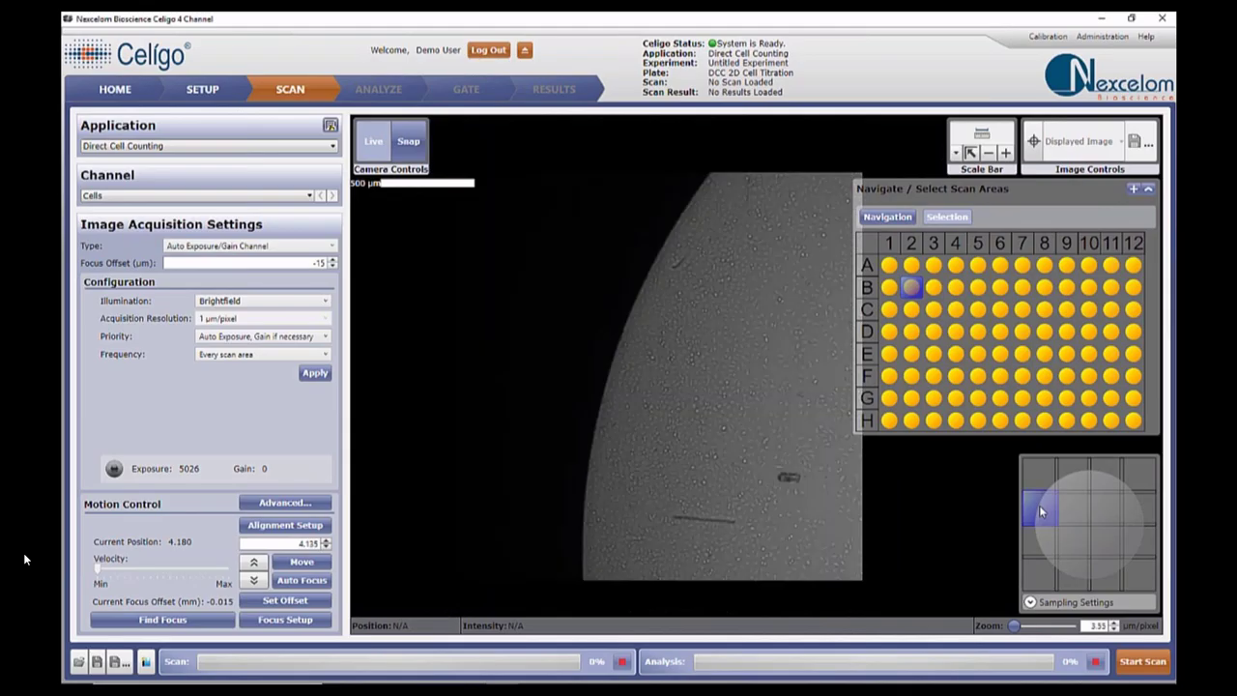
left_click(1103, 477)
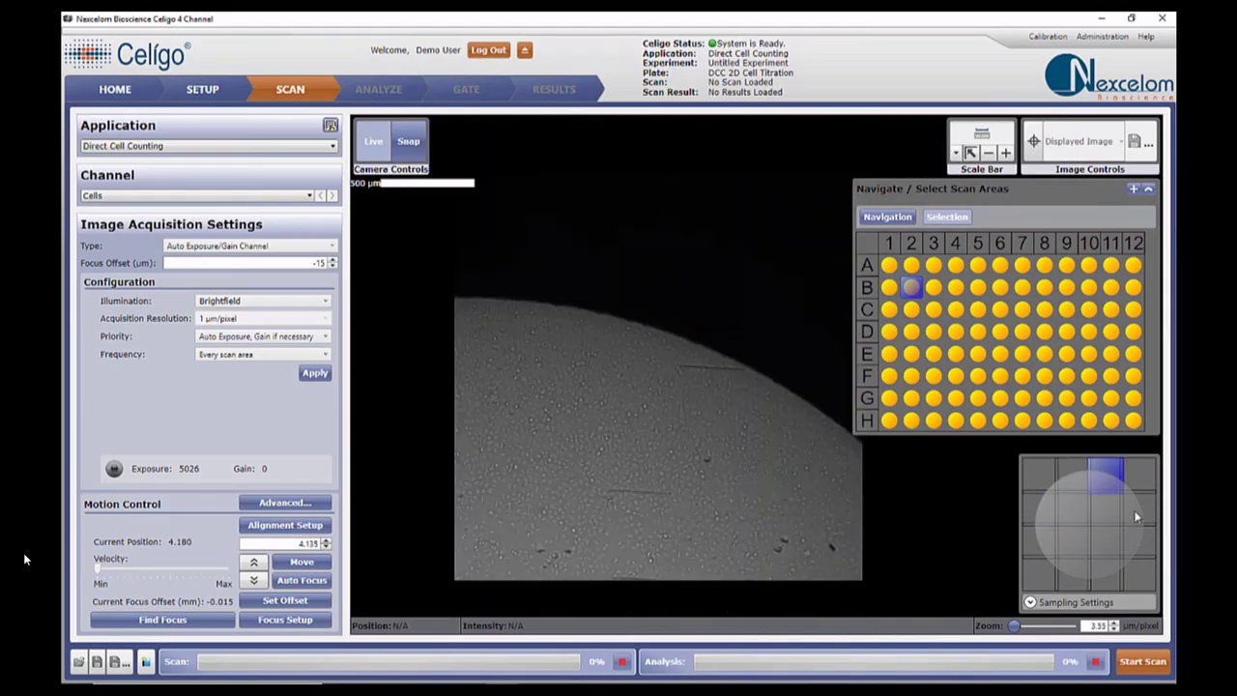
left_click(1143, 510)
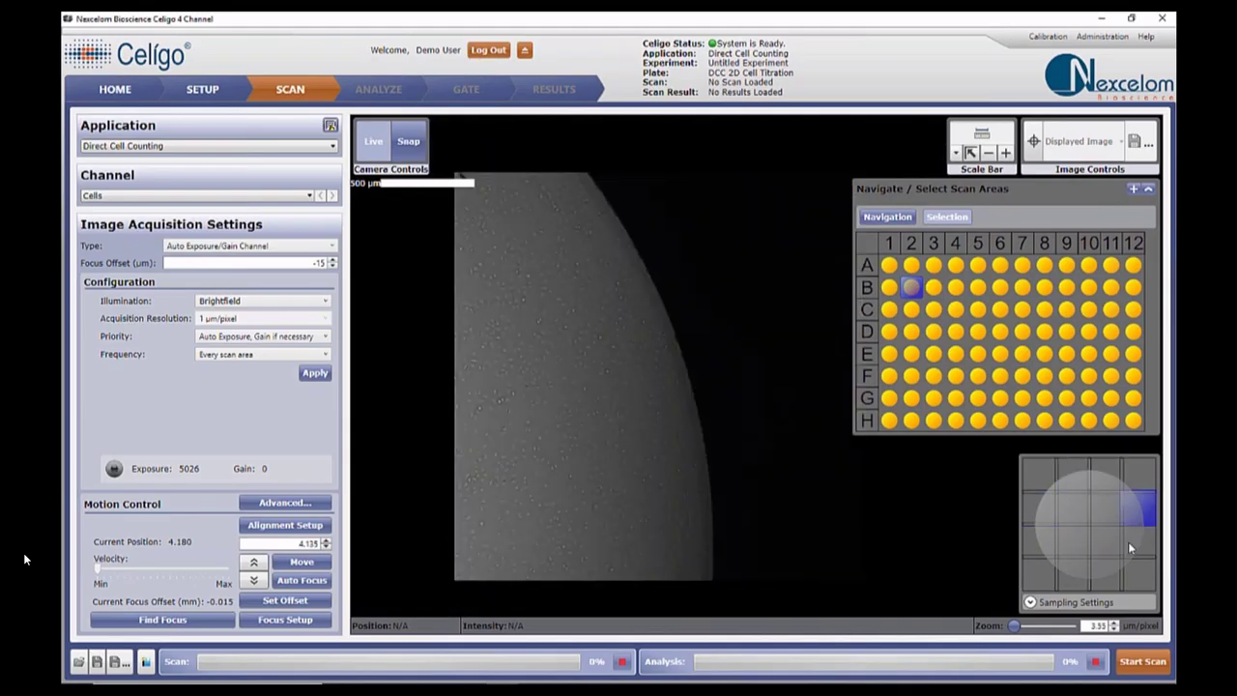
left_click(1128, 542)
left_click(1093, 575)
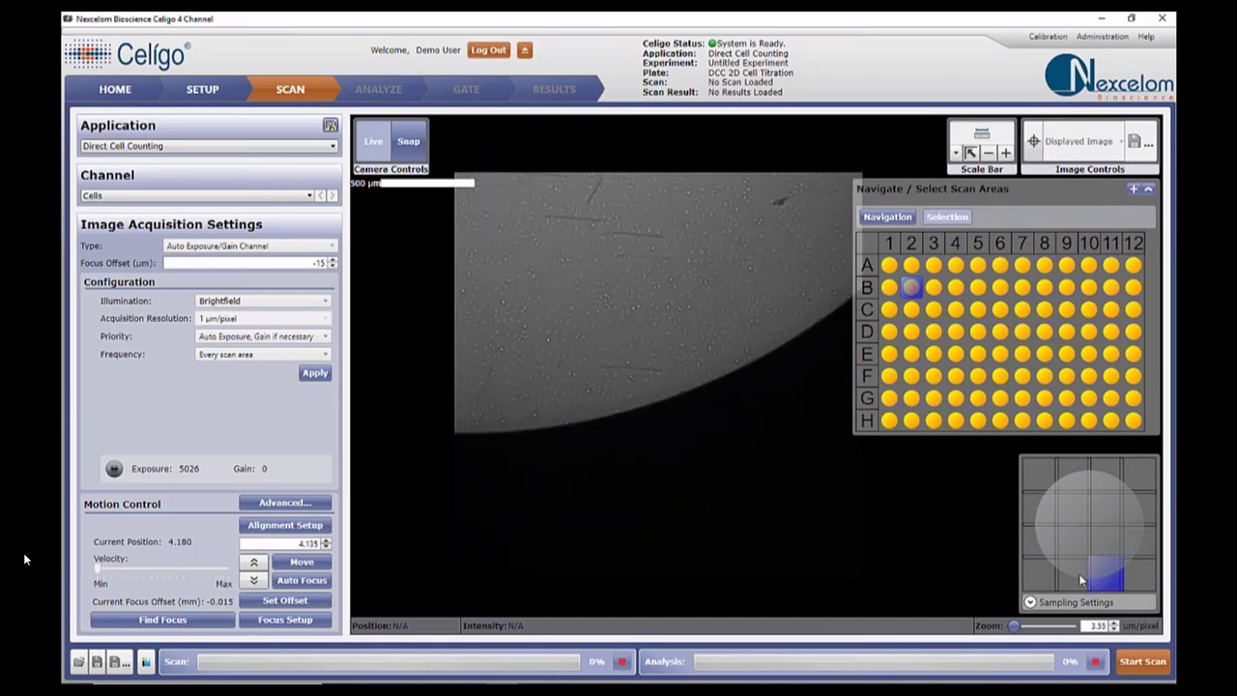
left_click(1078, 534)
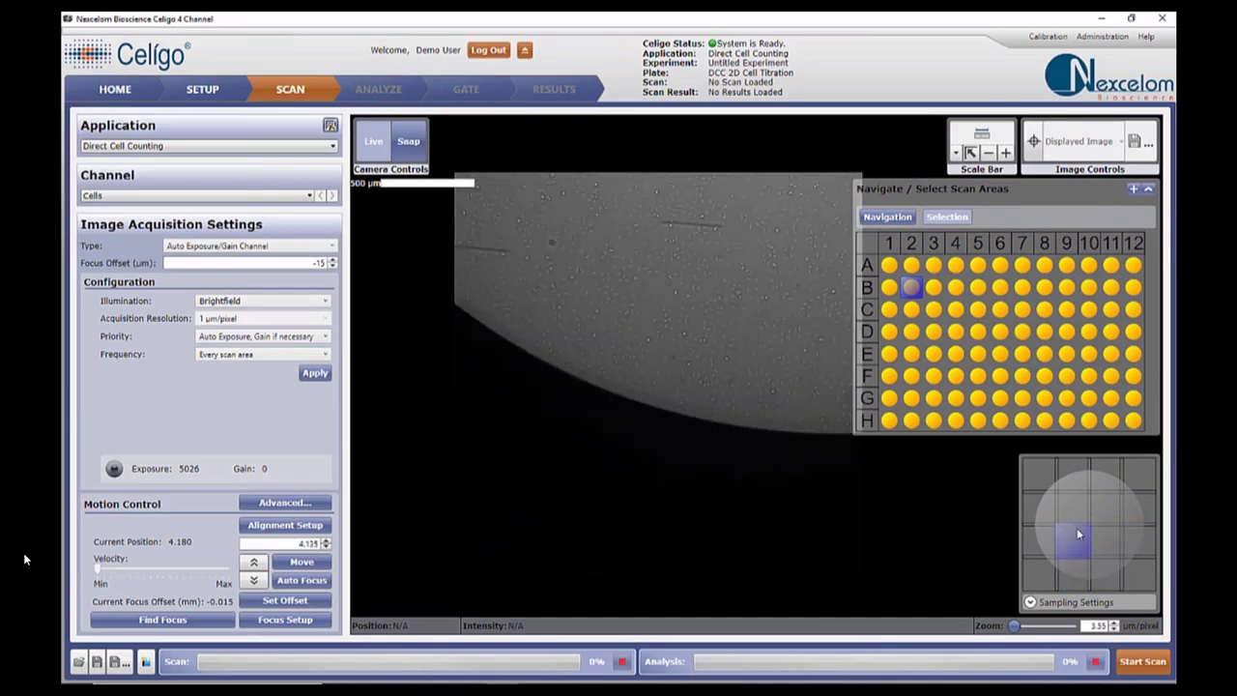
left_click(1102, 509)
left_click(1108, 547)
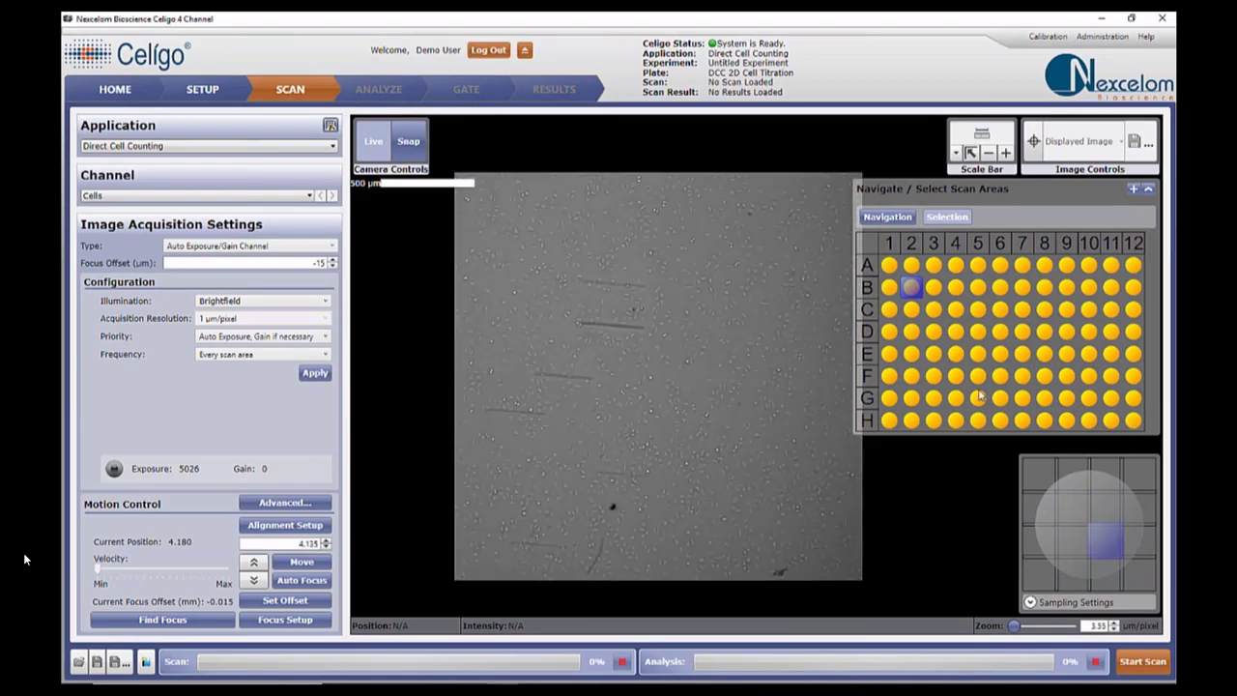
- Switch to navigation mode and view well B2 again, including its upper-left inner field, ending on well C3
left_click(910, 287)
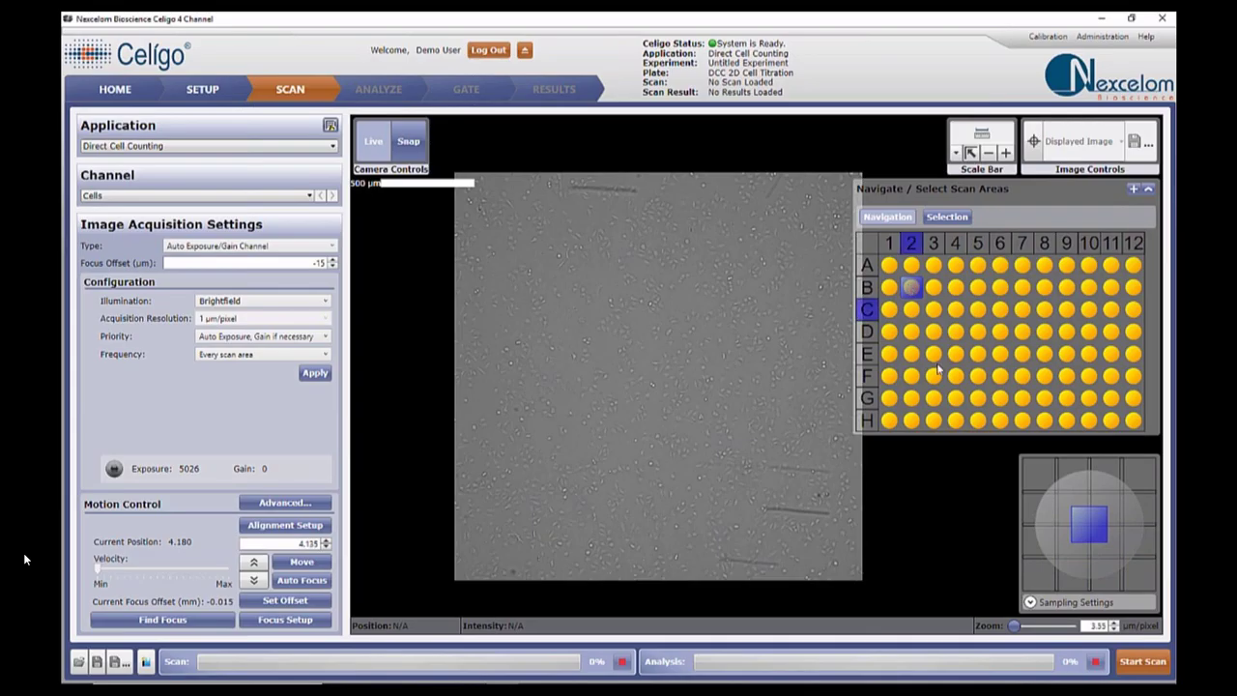
left_click(1061, 495)
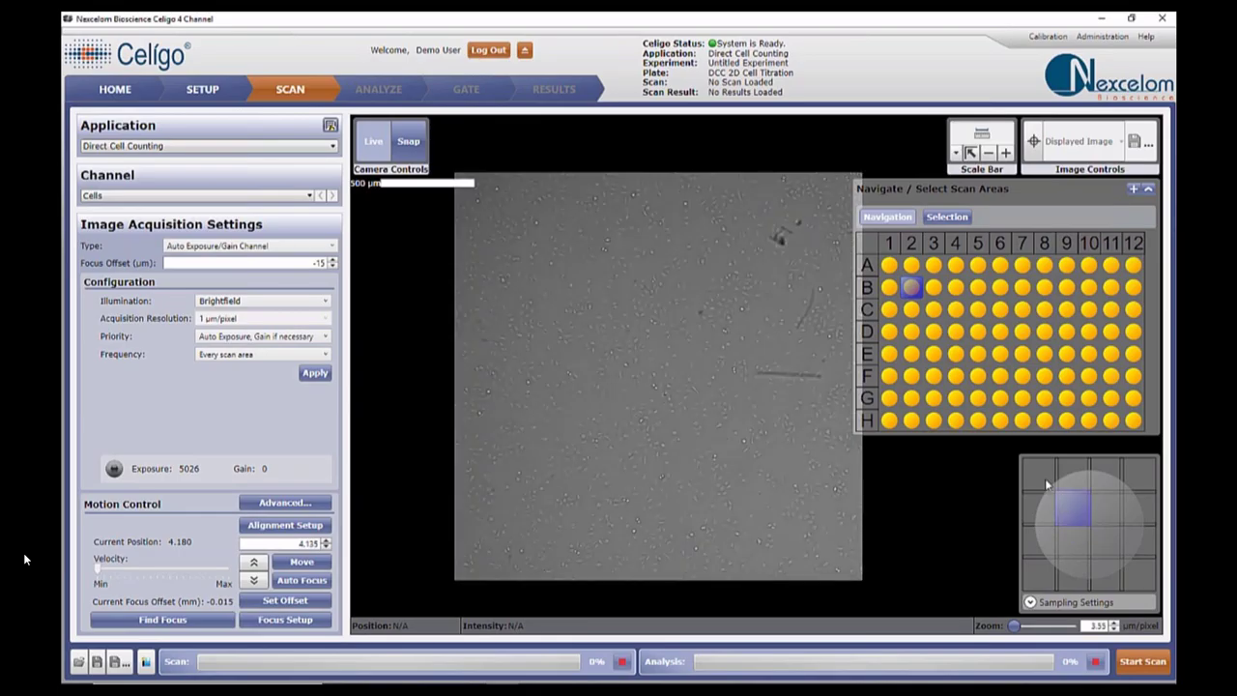
left_click(912, 290)
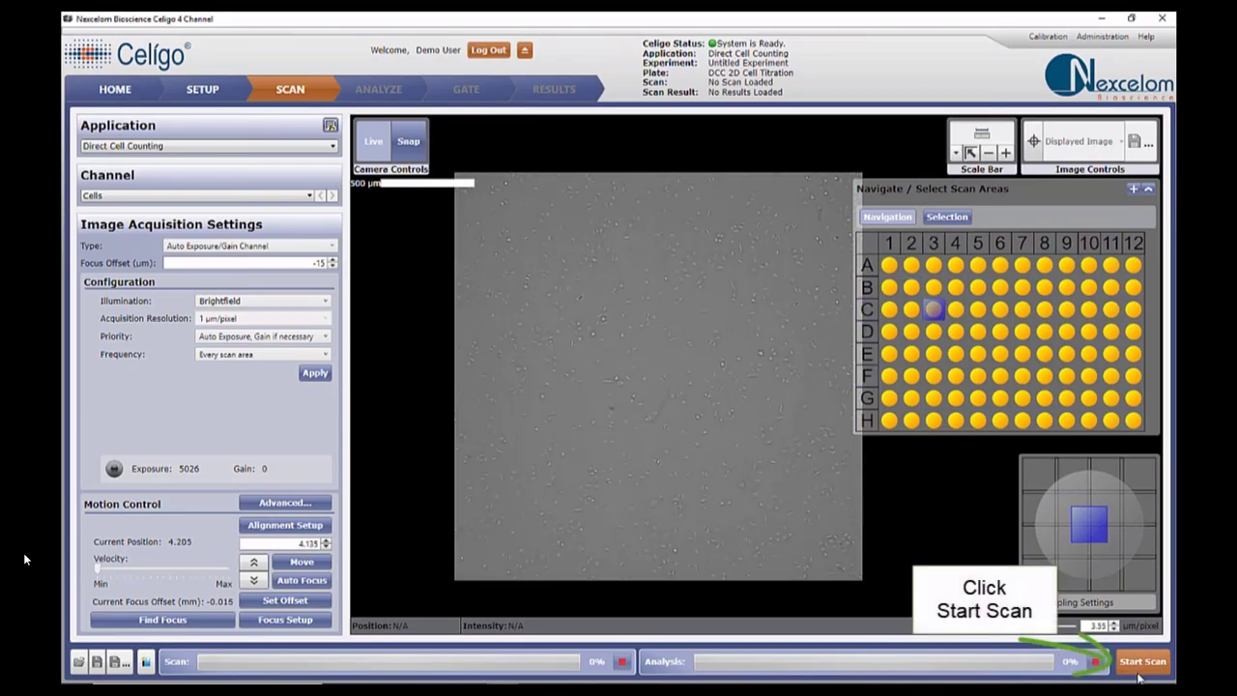
- Start the plate scan and set the % well mask in the analysis settings to 98
left_click(1138, 667)
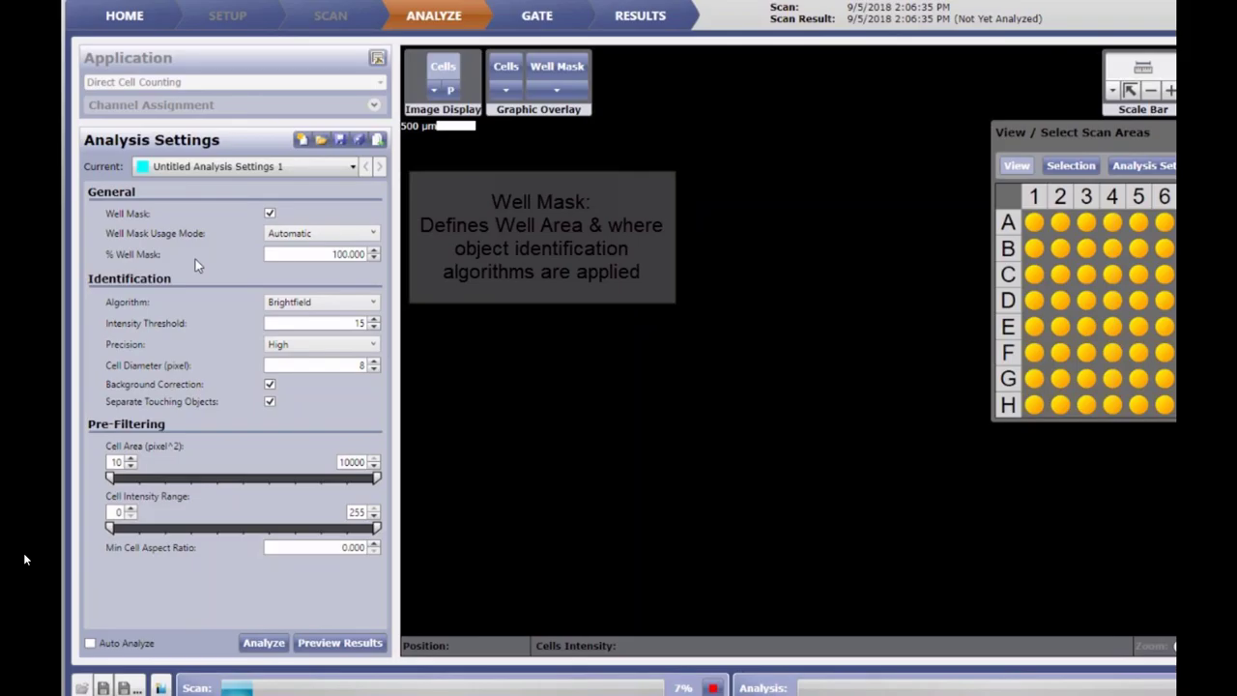
left_click(373, 258)
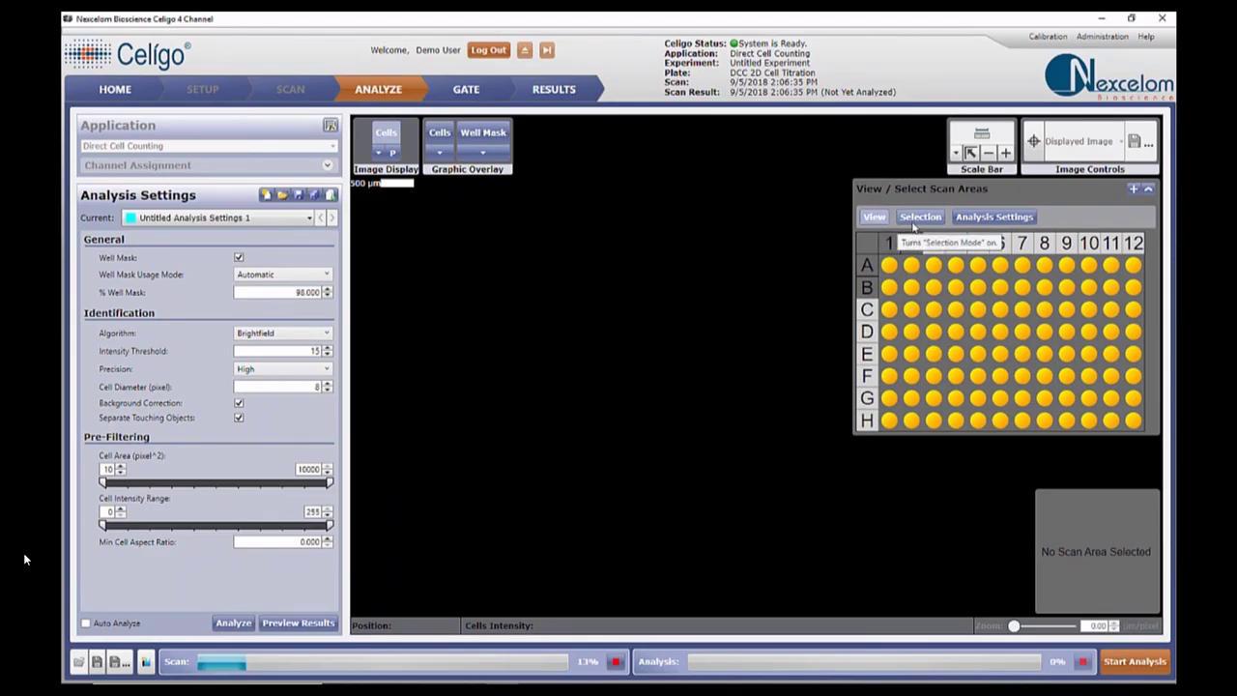
- View the left-edge field of well A2 and turn on the Cells and Well Mask graphic overlays
left_click(993, 217)
left_click(912, 264)
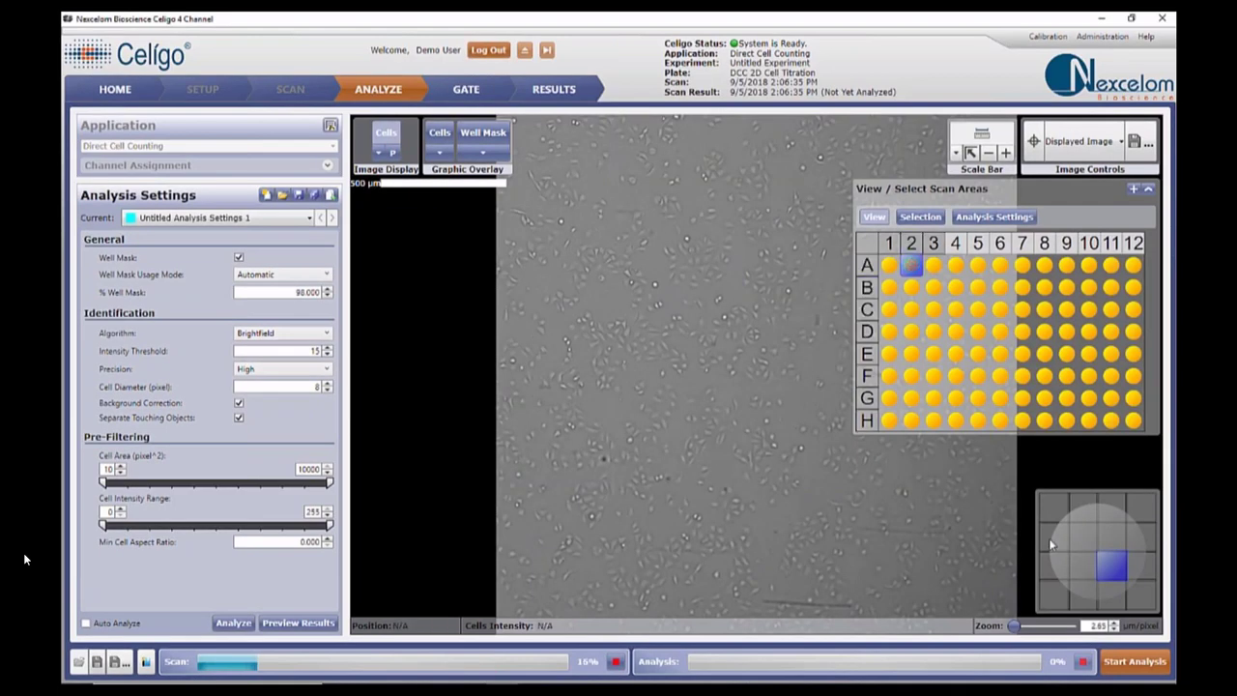
left_click(1052, 541)
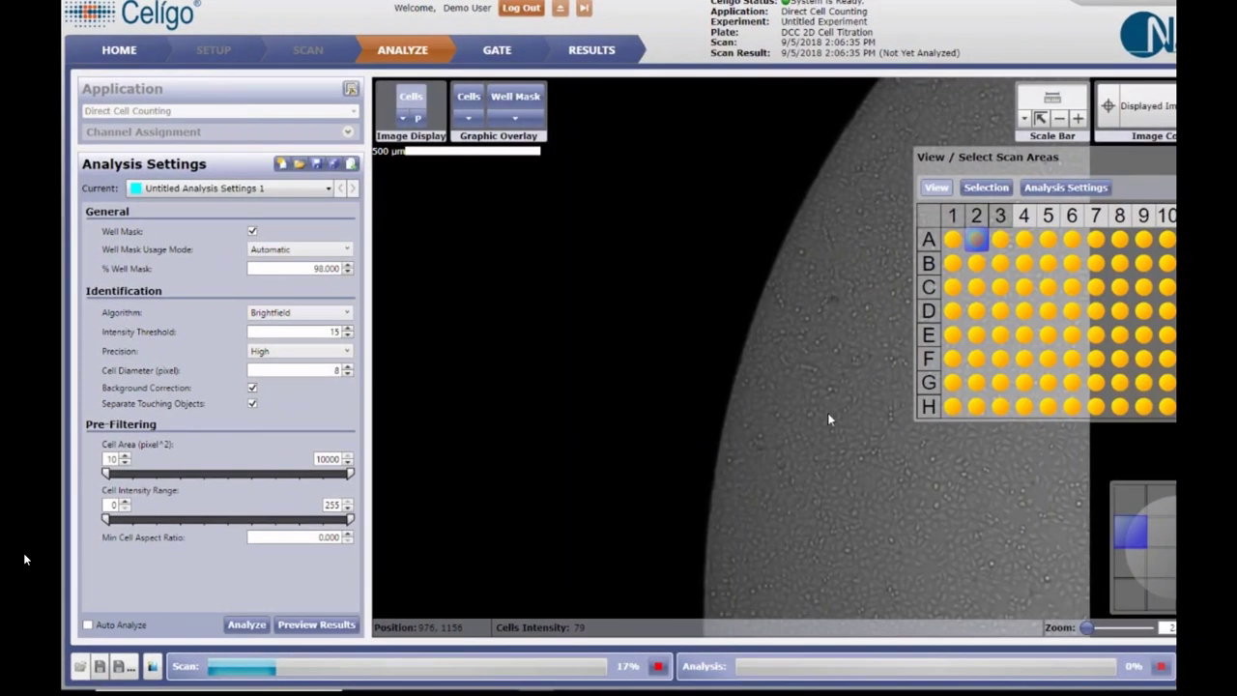
left_click_drag(836, 418, 678, 372)
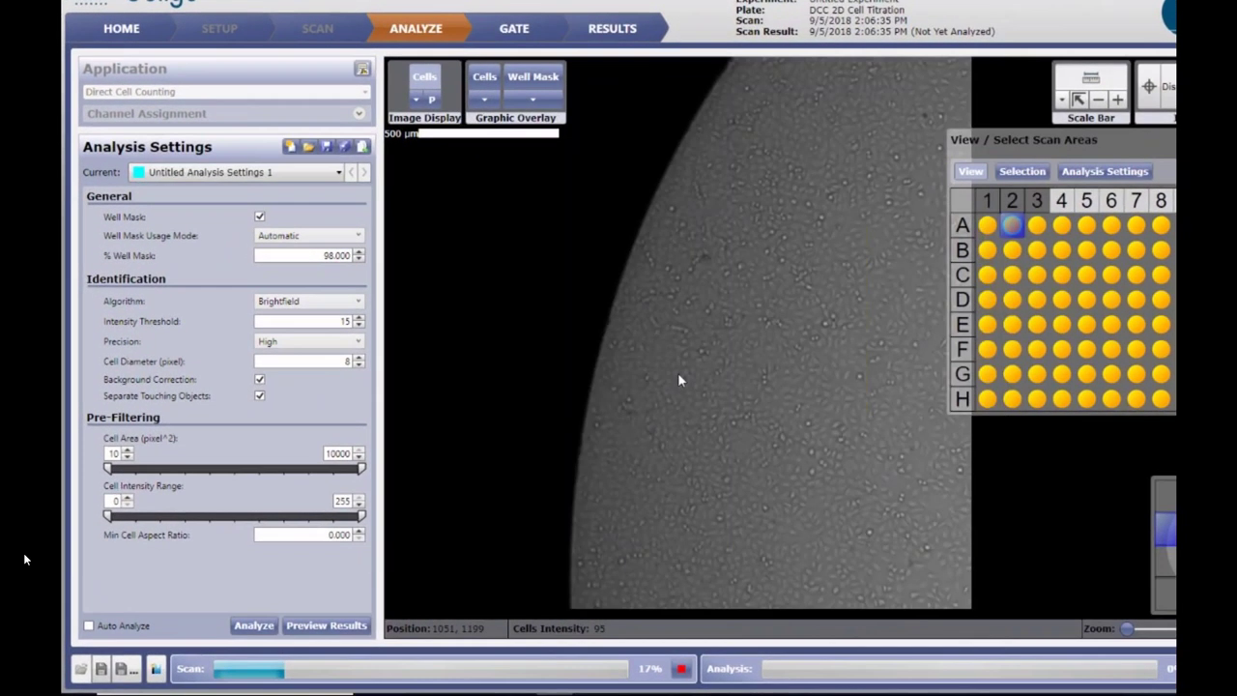
scroll(692, 380, "up", 2)
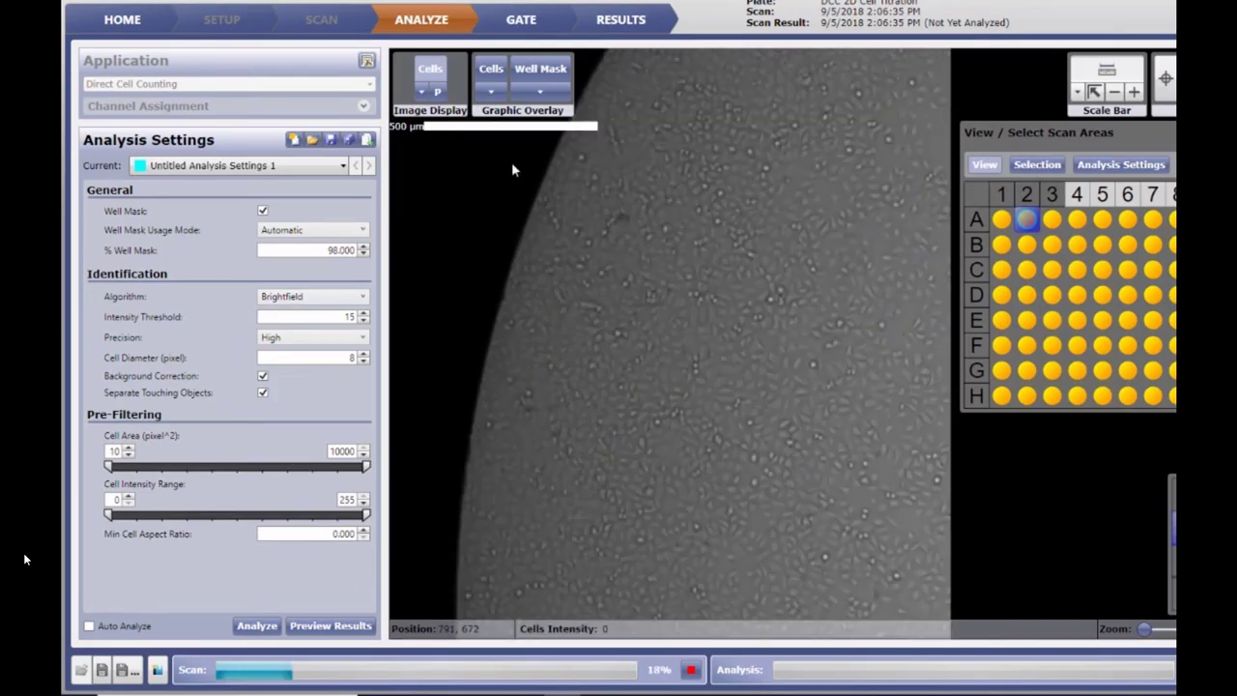
left_click(490, 70)
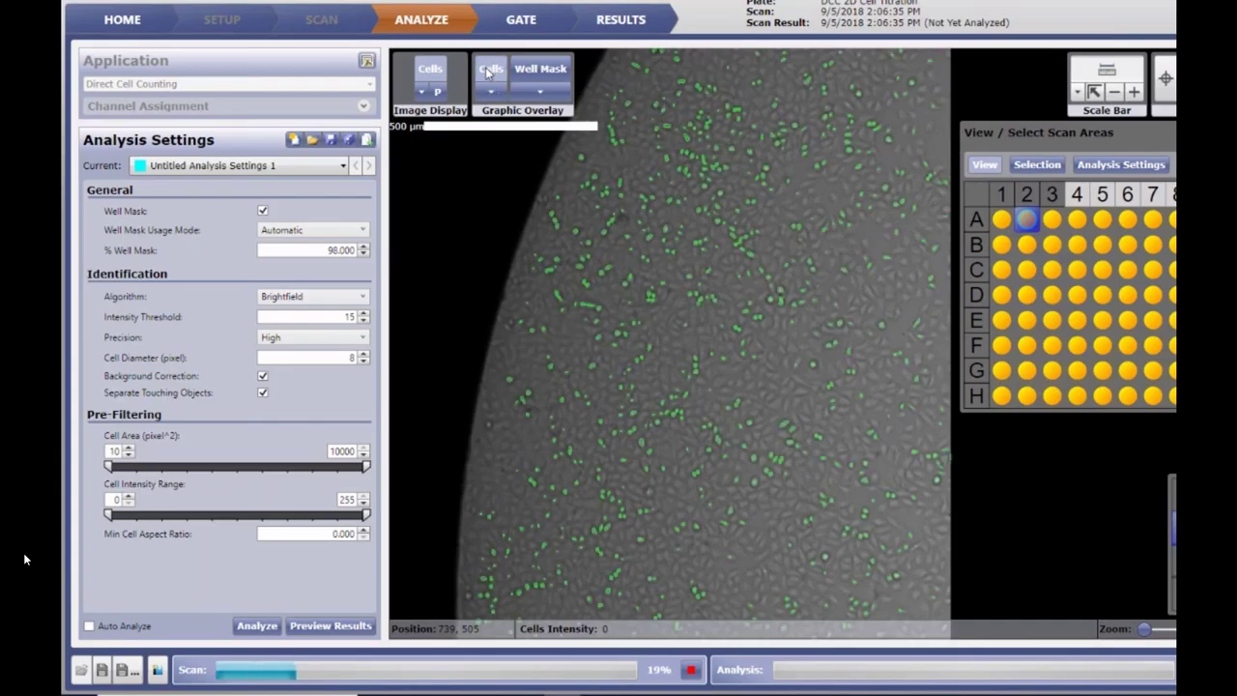
left_click(534, 71)
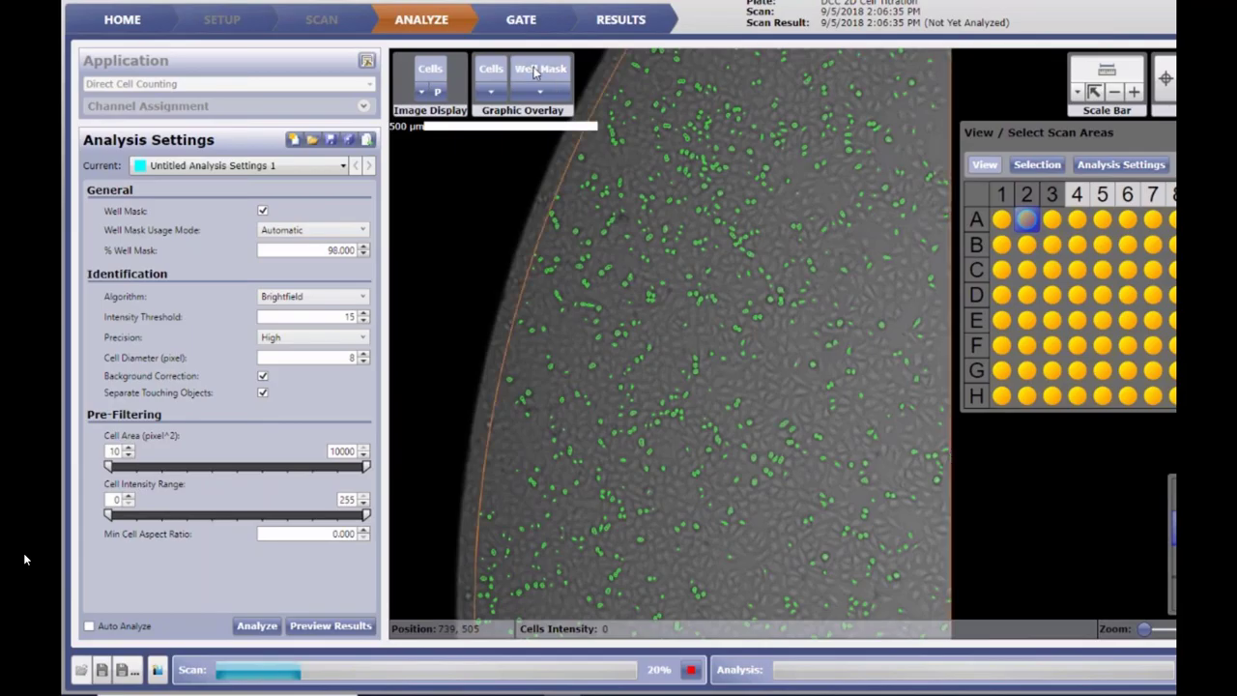
- Set the % well mask to 100 and analyze the displayed field with it
left_click(365, 246)
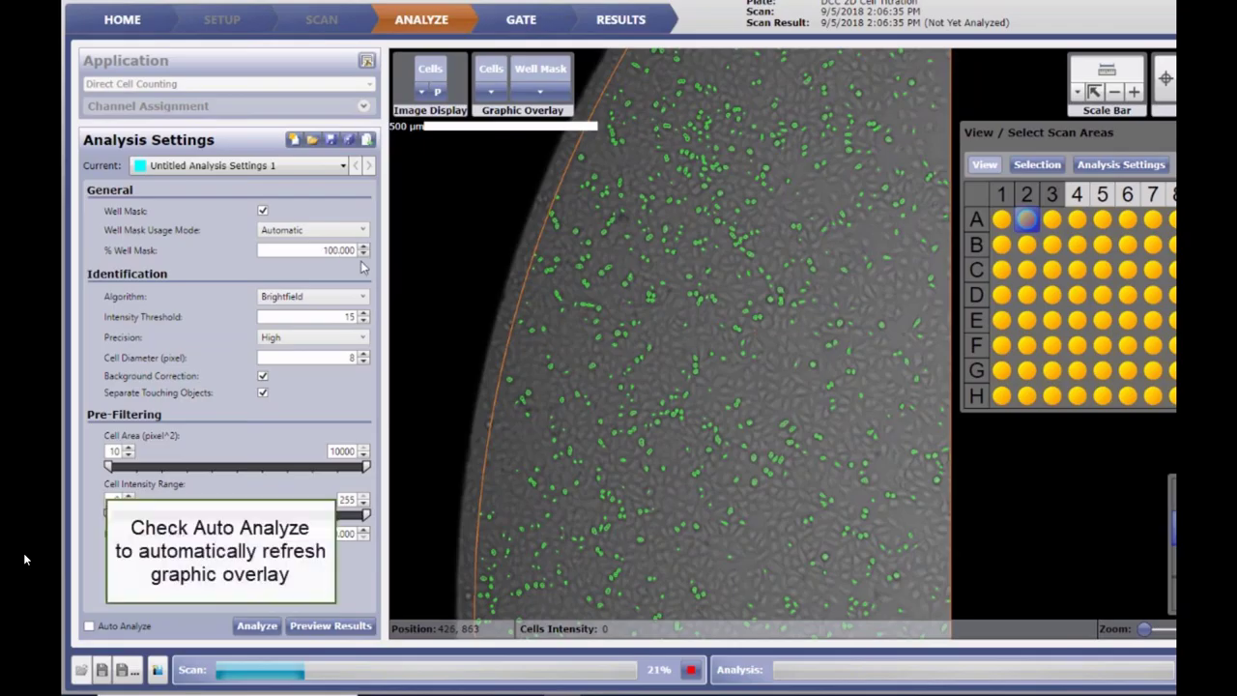
left_click(256, 628)
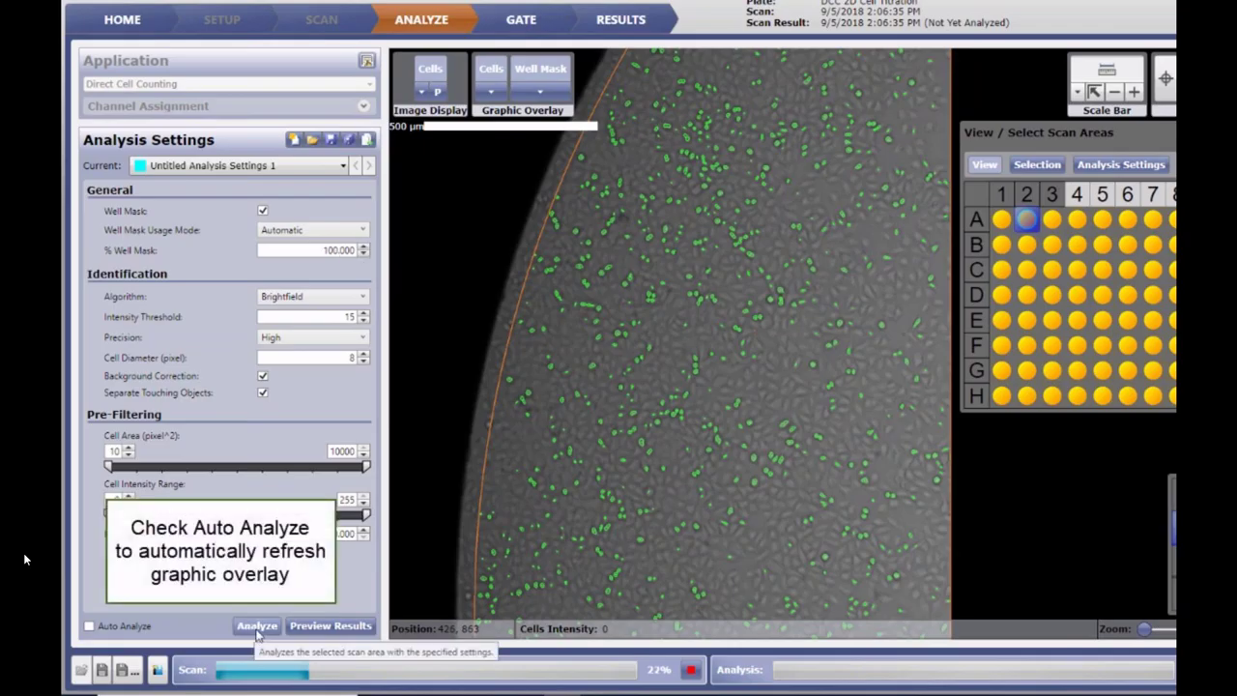
left_click(257, 626)
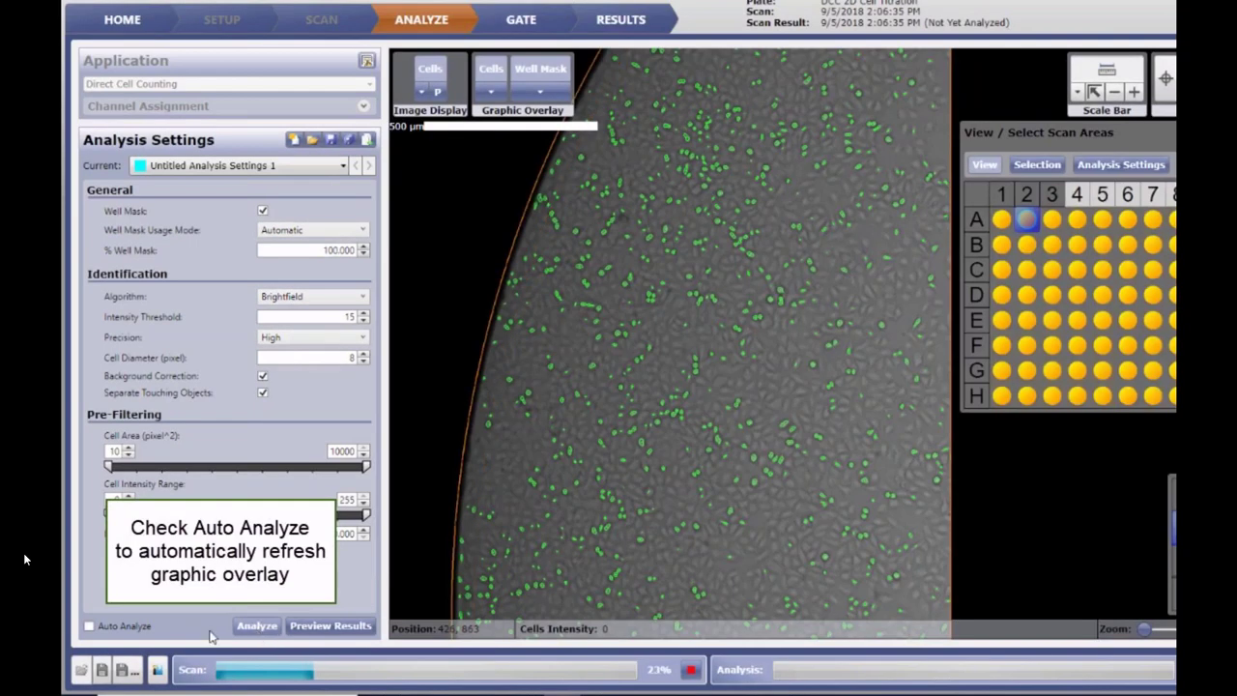
- Enable automatic analysis and set the % well mask to 98
left_click(90, 628)
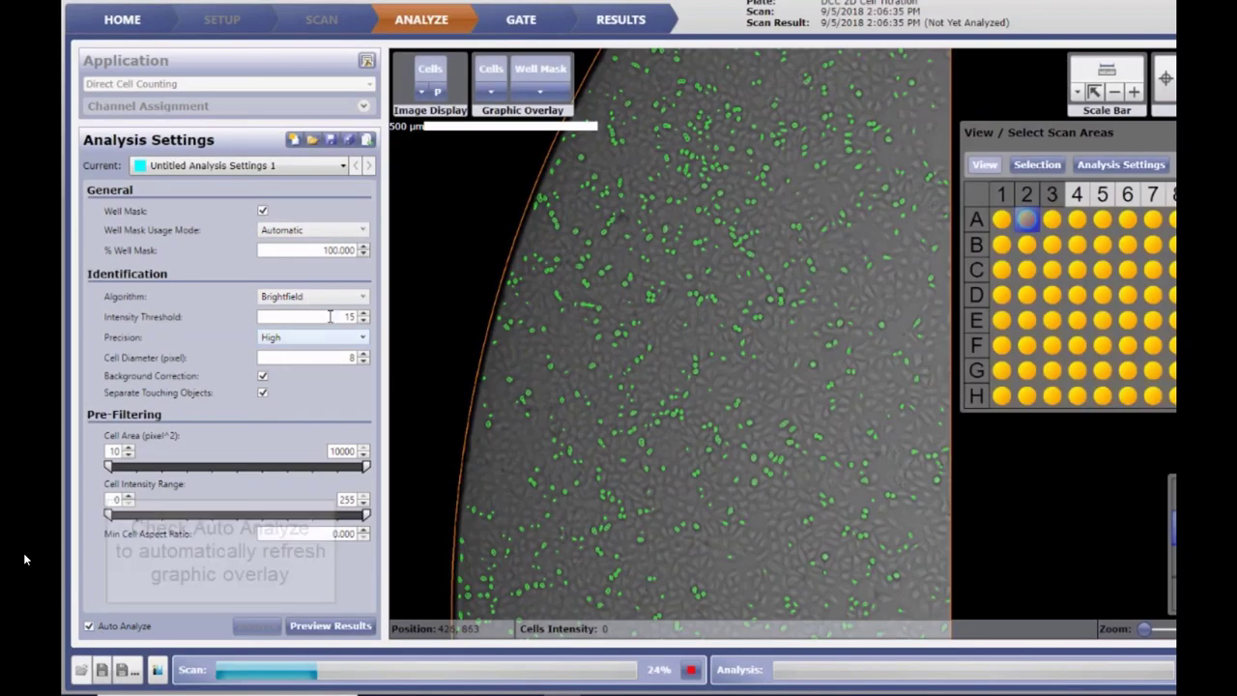
left_click(364, 253)
left_click(365, 253)
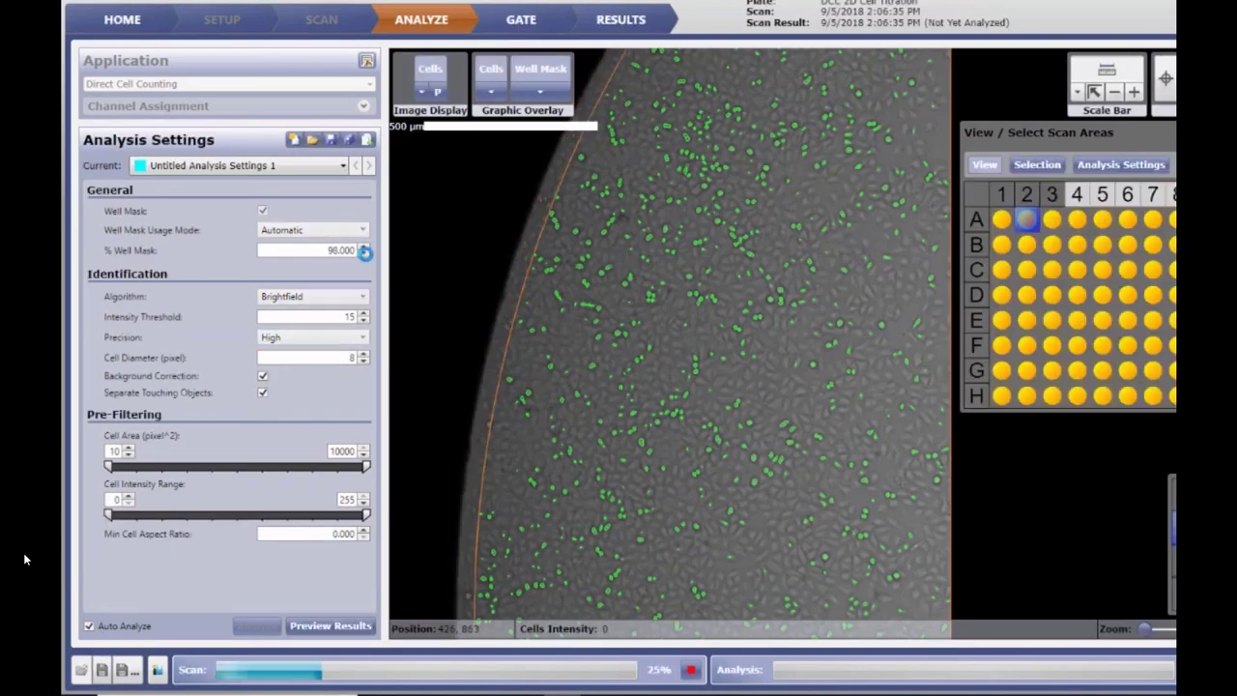
- Lower the intensity threshold for cell identification to 5
scroll(611, 420, "up", 2)
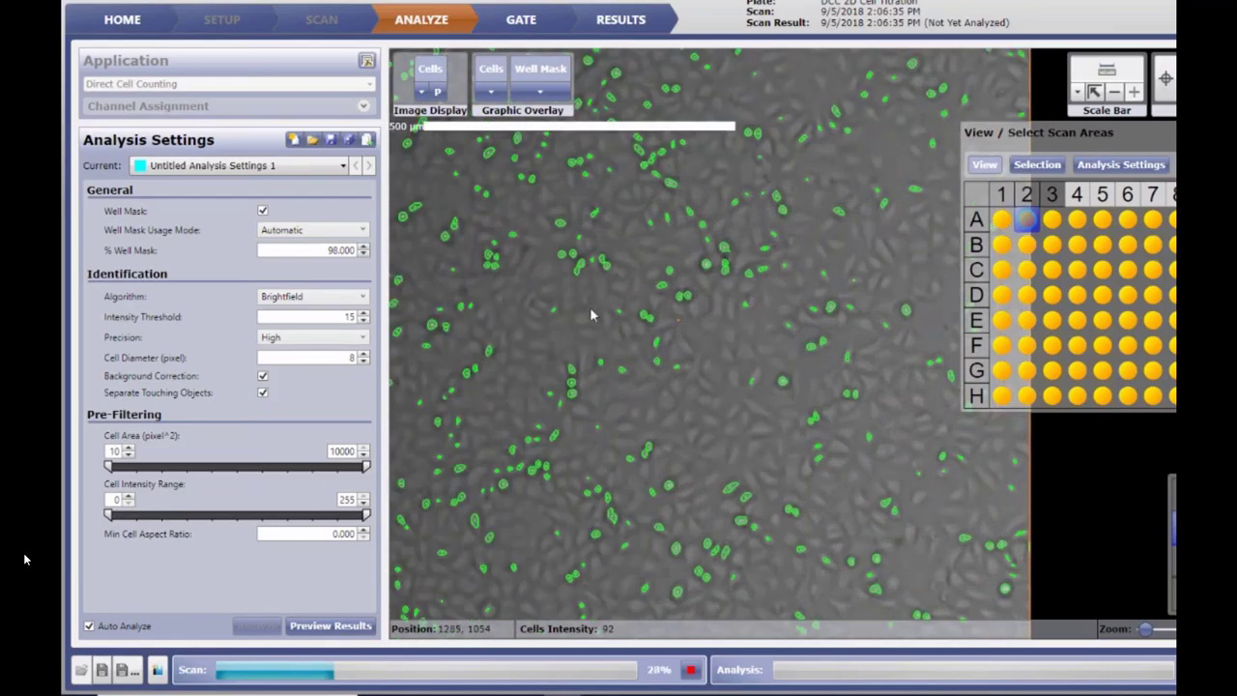
left_click(364, 320)
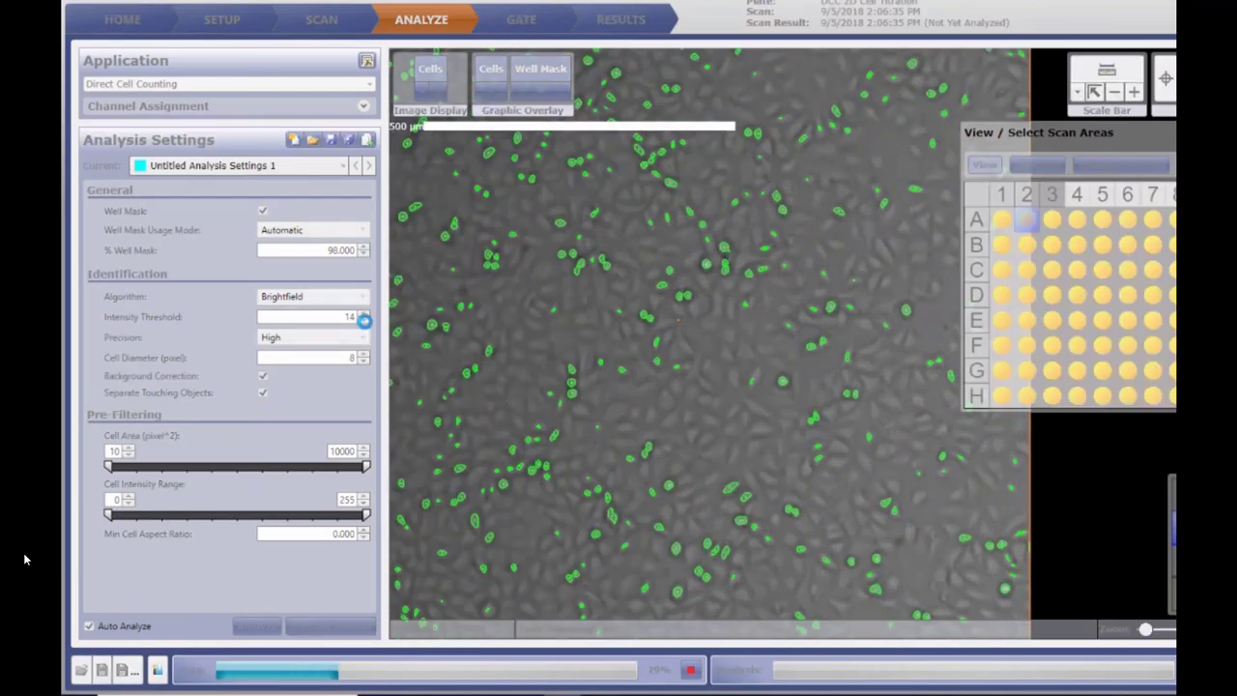
left_click(364, 320)
left_click(365, 320)
left_click(364, 320)
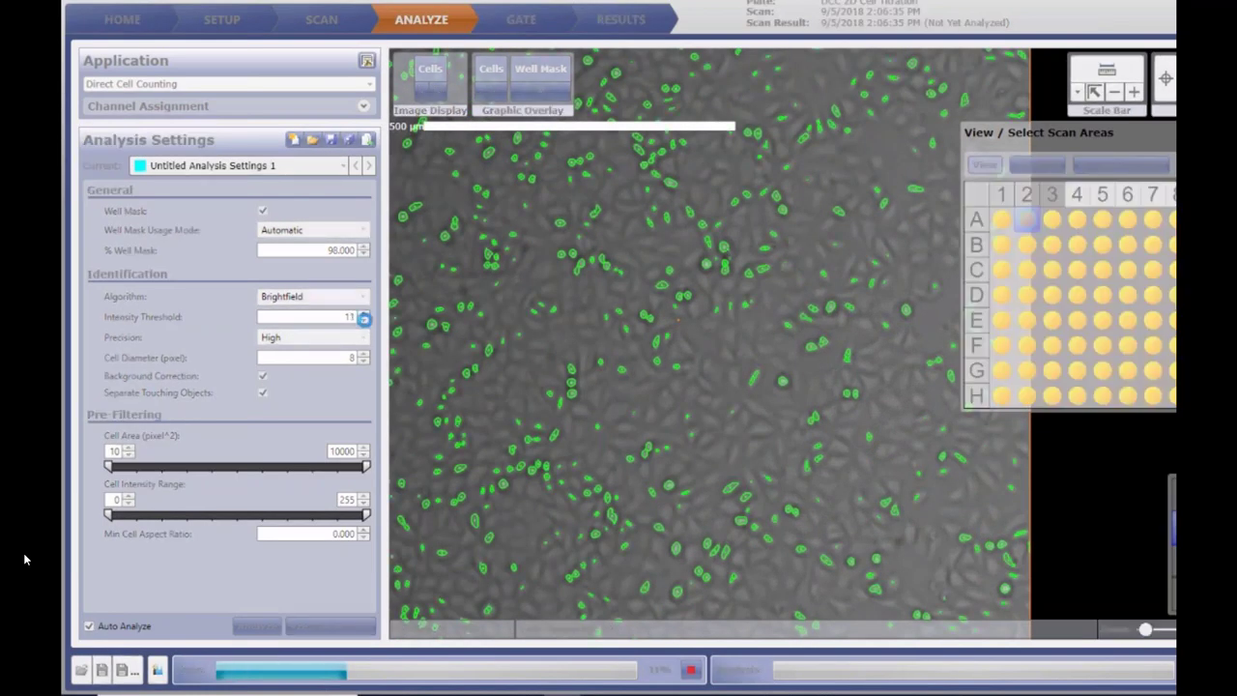
left_click(365, 319)
left_click(365, 320)
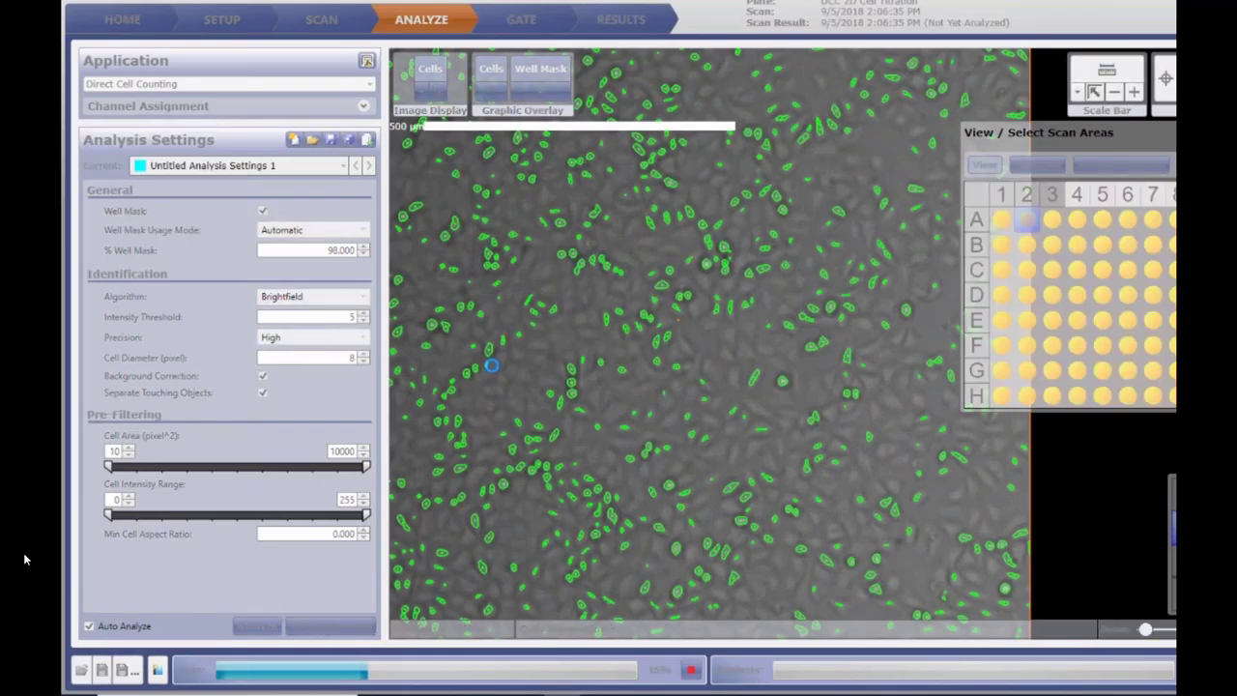
- Increase the cell diameter for cell identification to 12 pixels
left_click(364, 355)
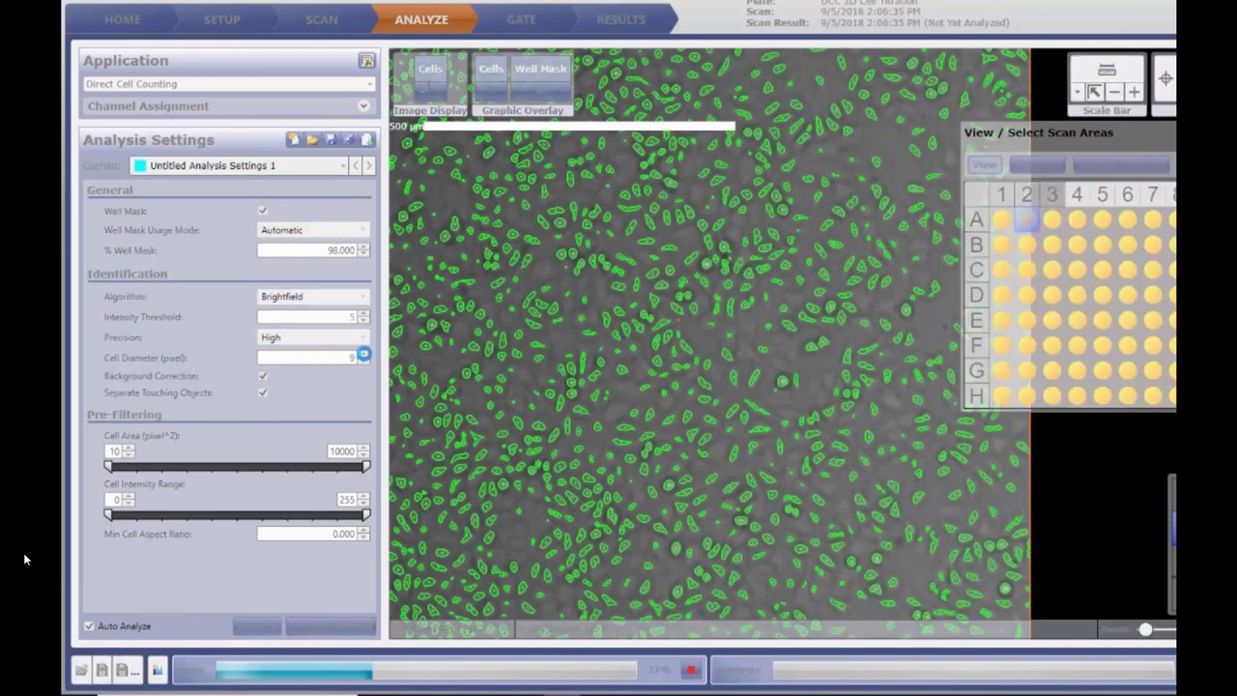
key("Up")
left_click(363, 354)
left_click(363, 354)
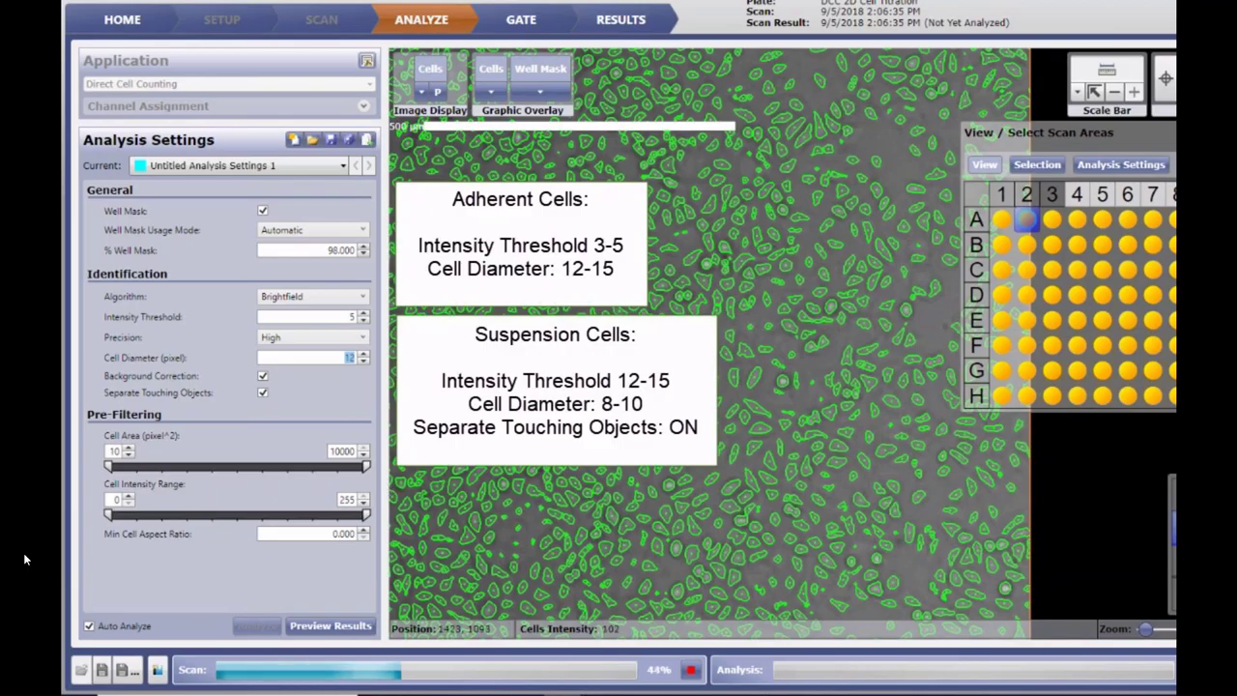
- Set the minimum cell area in the pre-filtering to 50 square pixels
mouse_move(820, 363)
left_mouse_down()
mouse_move(879, 292)
mouse_move(836, 231)
mouse_move(794, 196)
mouse_move(702, 220)
mouse_move(811, 352)
left_mouse_up()
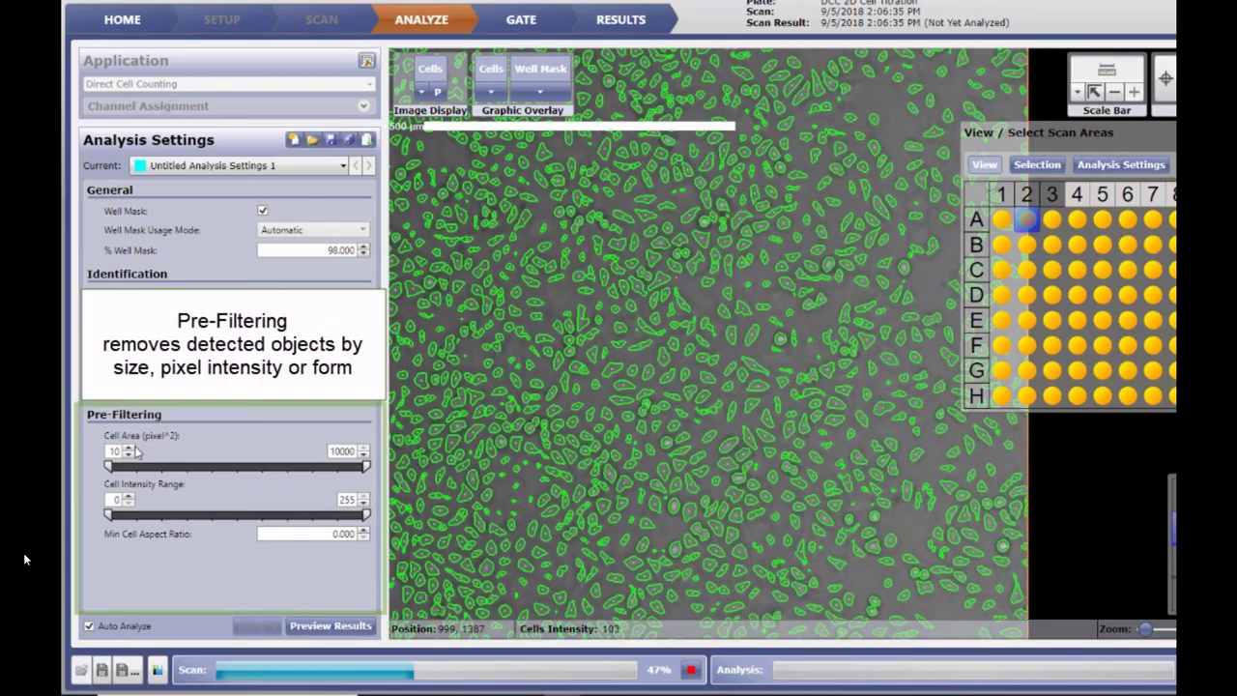
double_click(110, 451)
type("50")
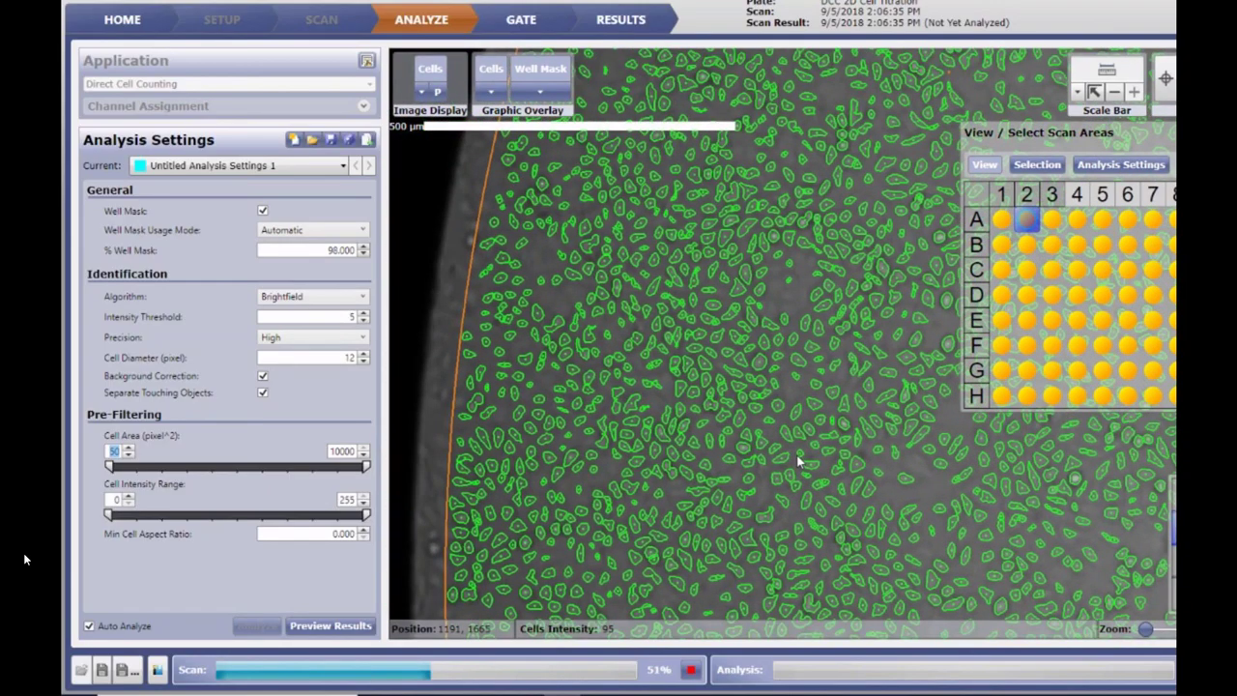
- Set the minimum cell aspect ratio in the pre-filtering to 0.1
left_click_drag(799, 462, 766, 500)
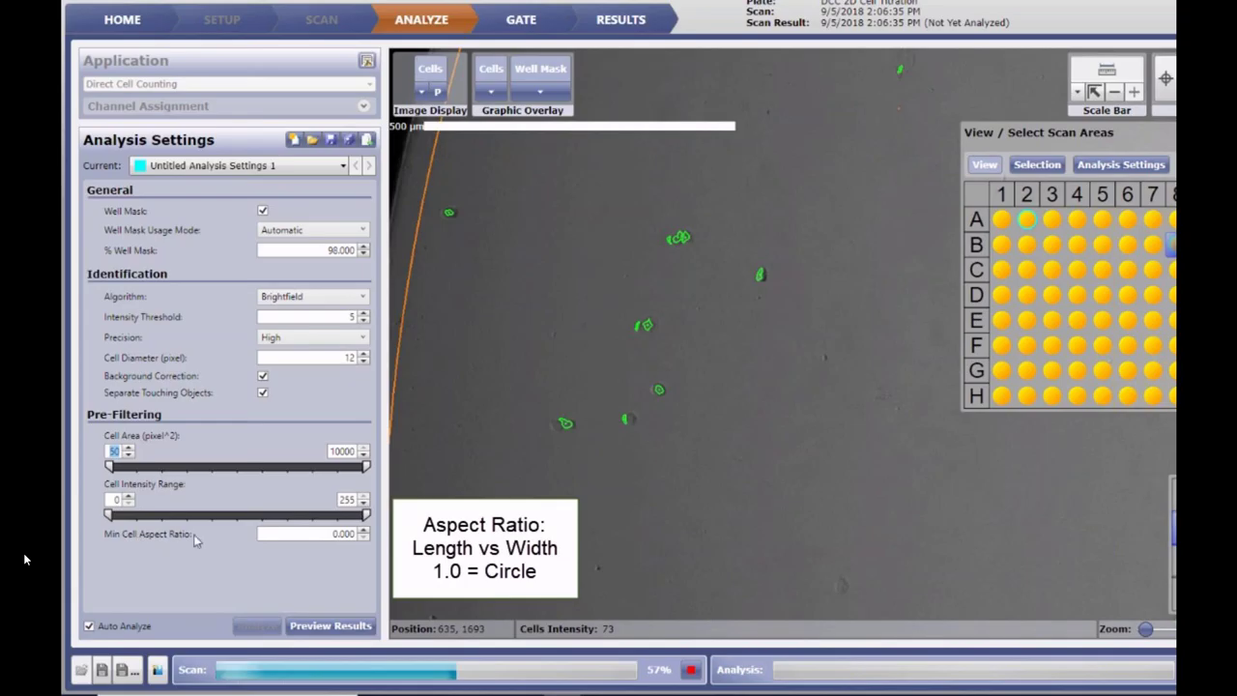
left_click(317, 536)
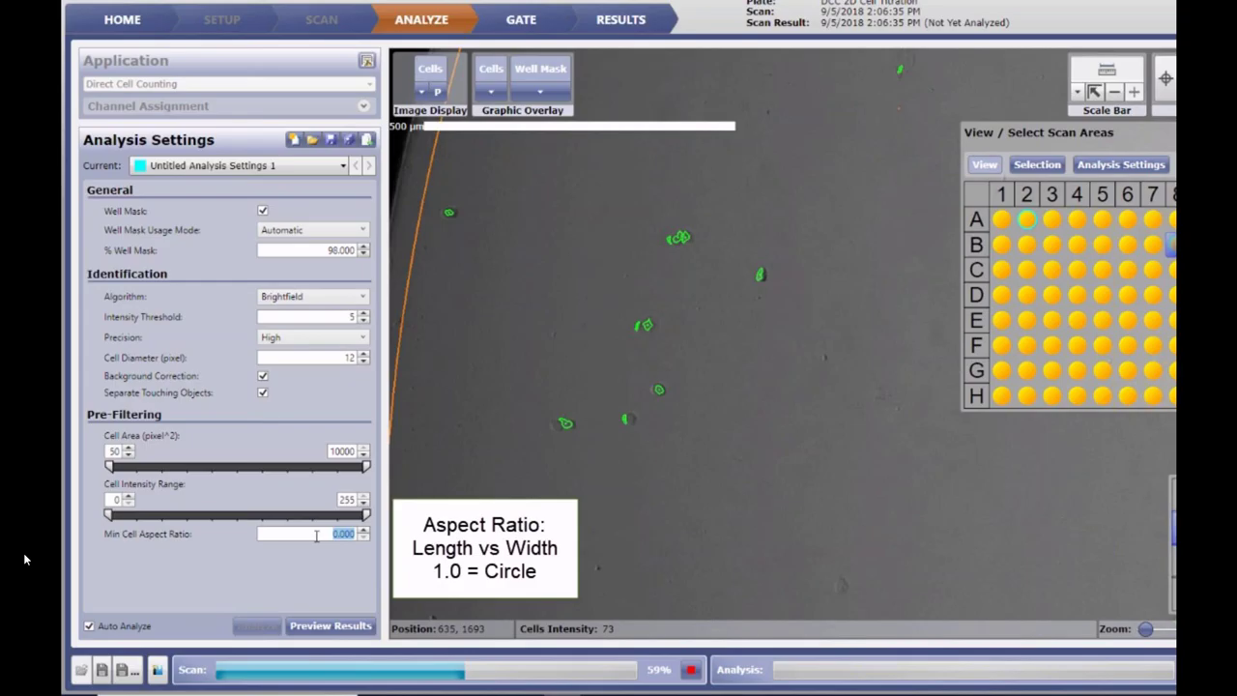
type("0.")
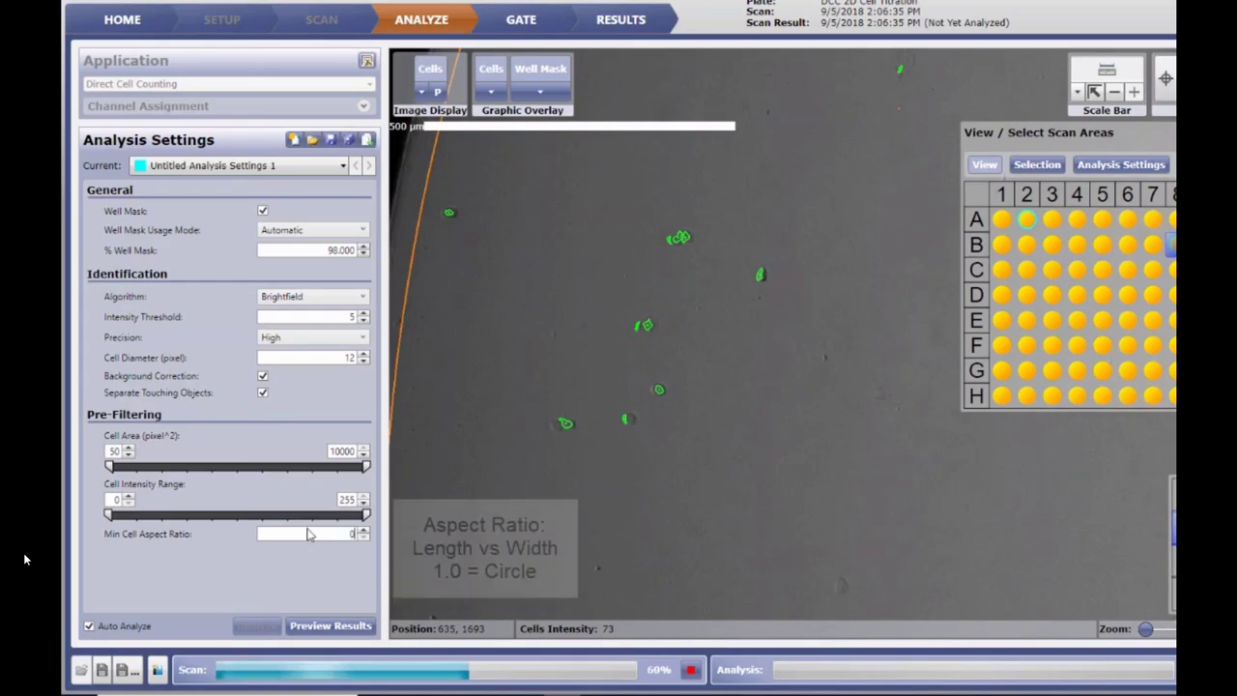
type("1")
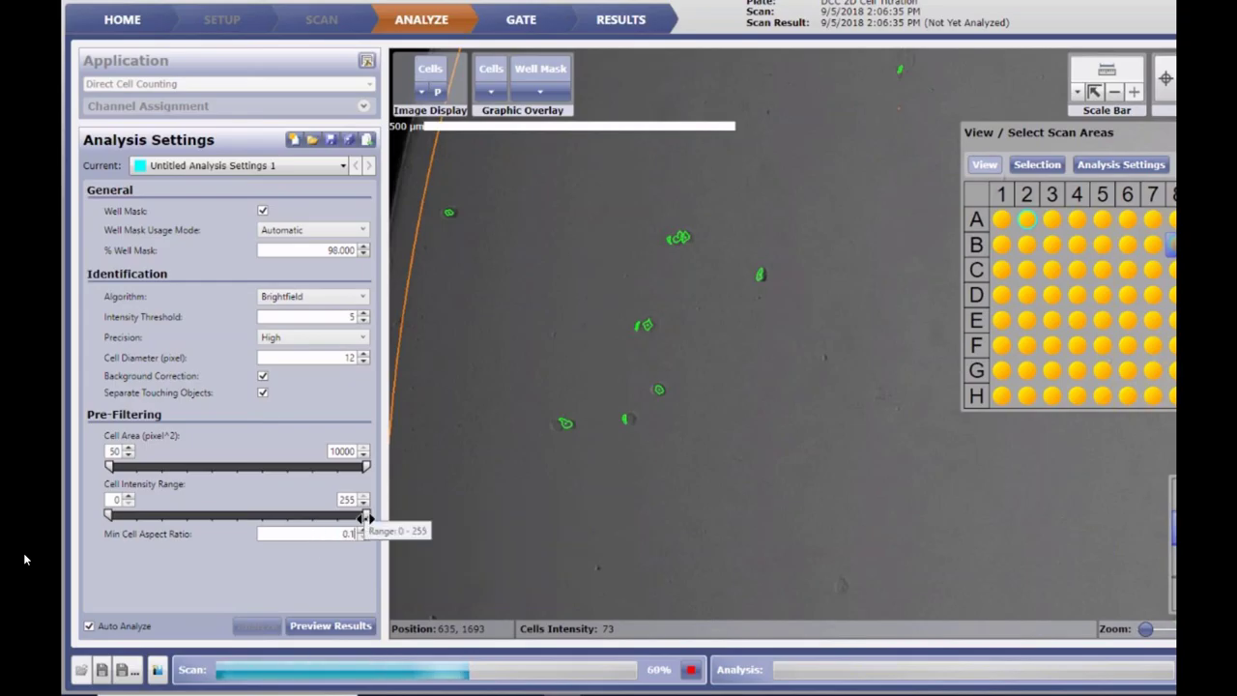
key("Return")
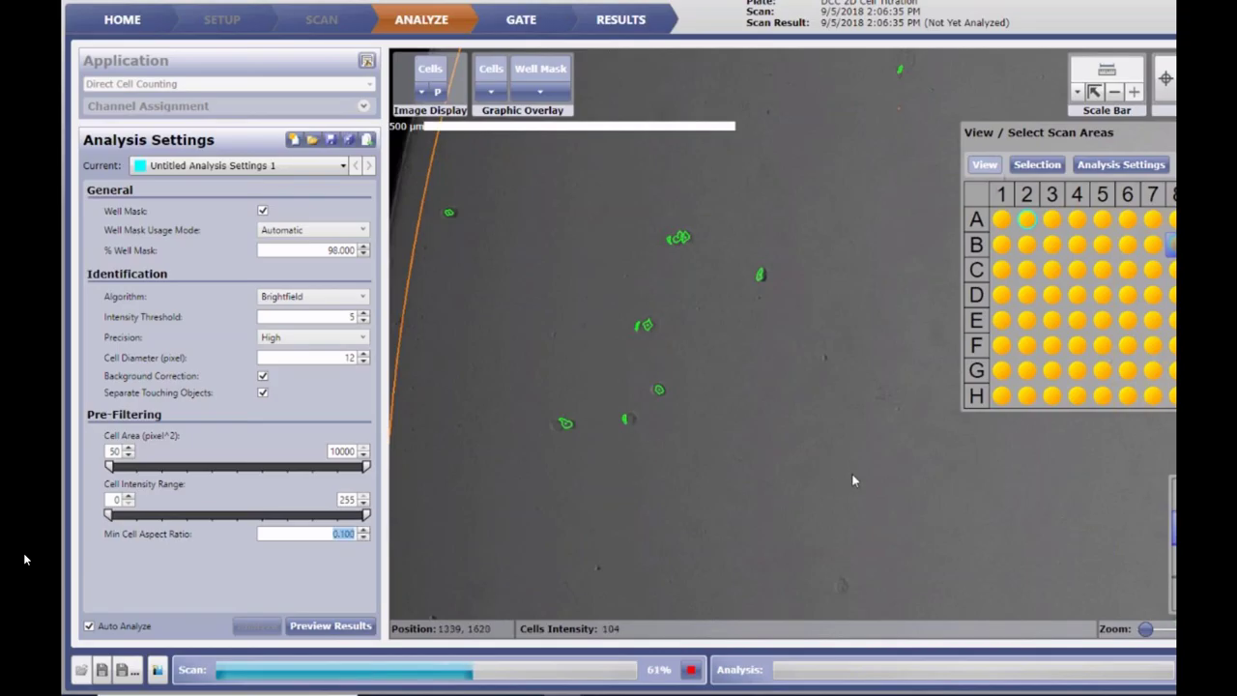
- Check the remaining small objects across the field and raise the minimum cell aspect ratio to 0.130
left_click_drag(832, 478, 764, 475)
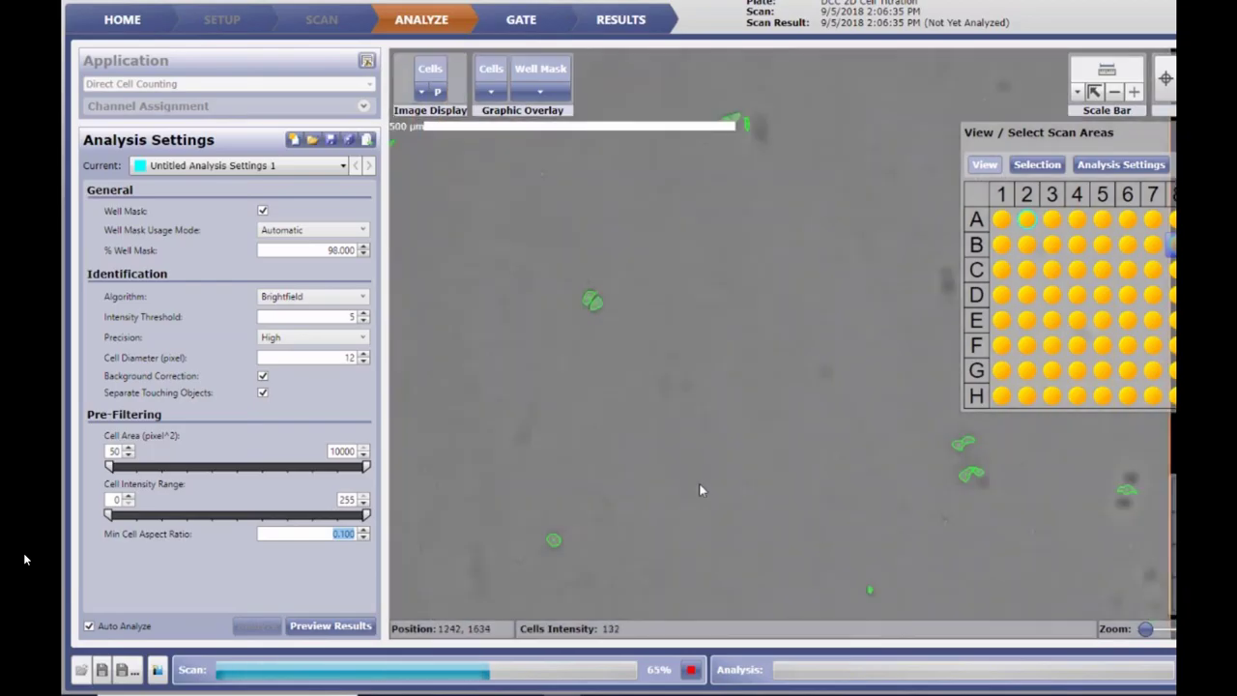
left_click_drag(777, 571, 711, 436)
scroll(721, 447, "down", 1)
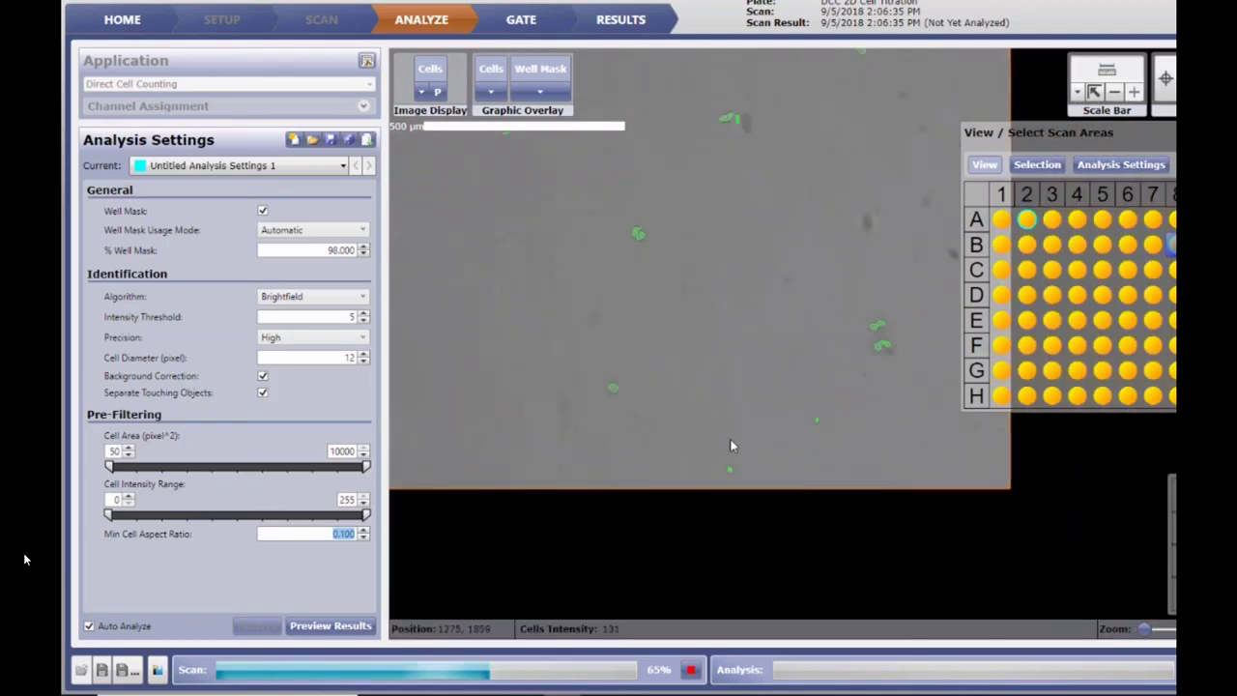
left_click_drag(740, 403, 885, 553)
left_click_drag(681, 542, 751, 531)
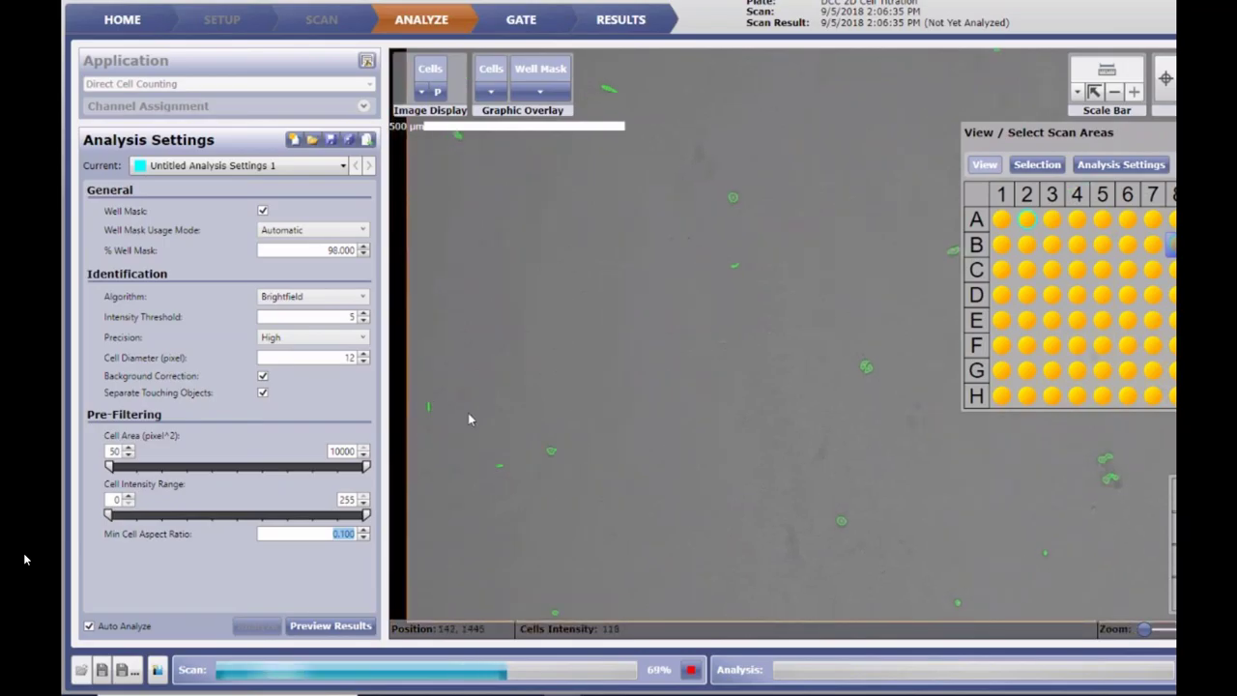
left_click(364, 530)
left_click(364, 530)
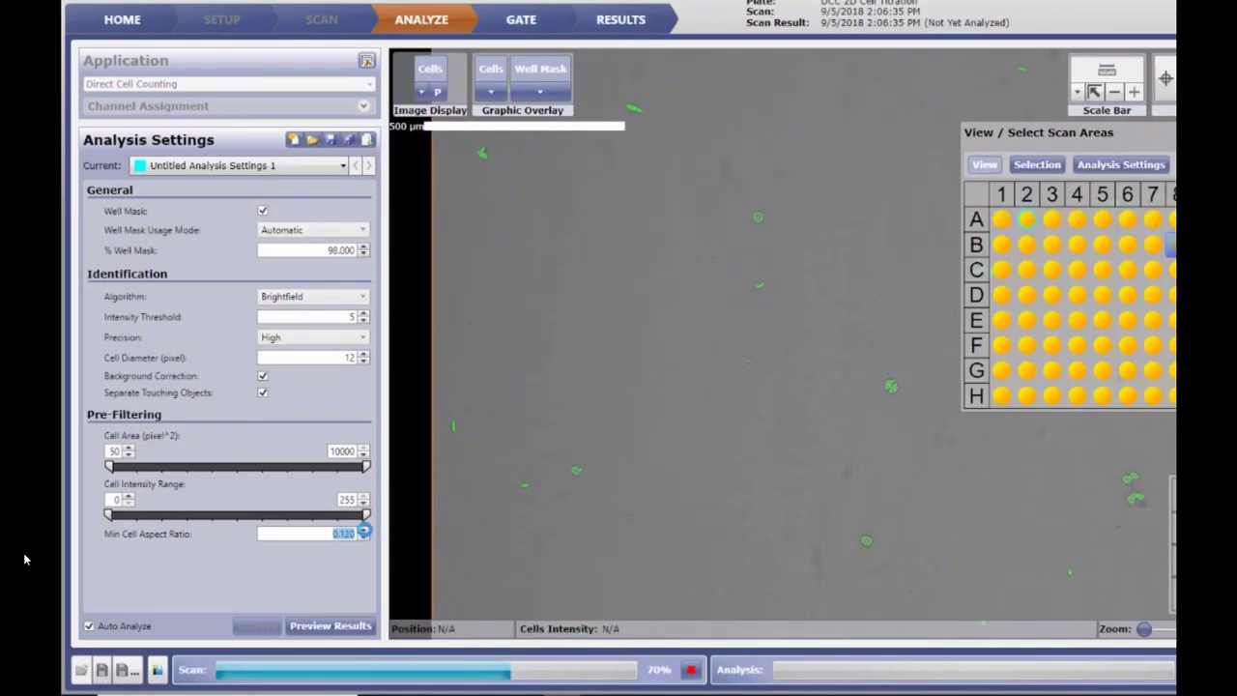
left_click(364, 533)
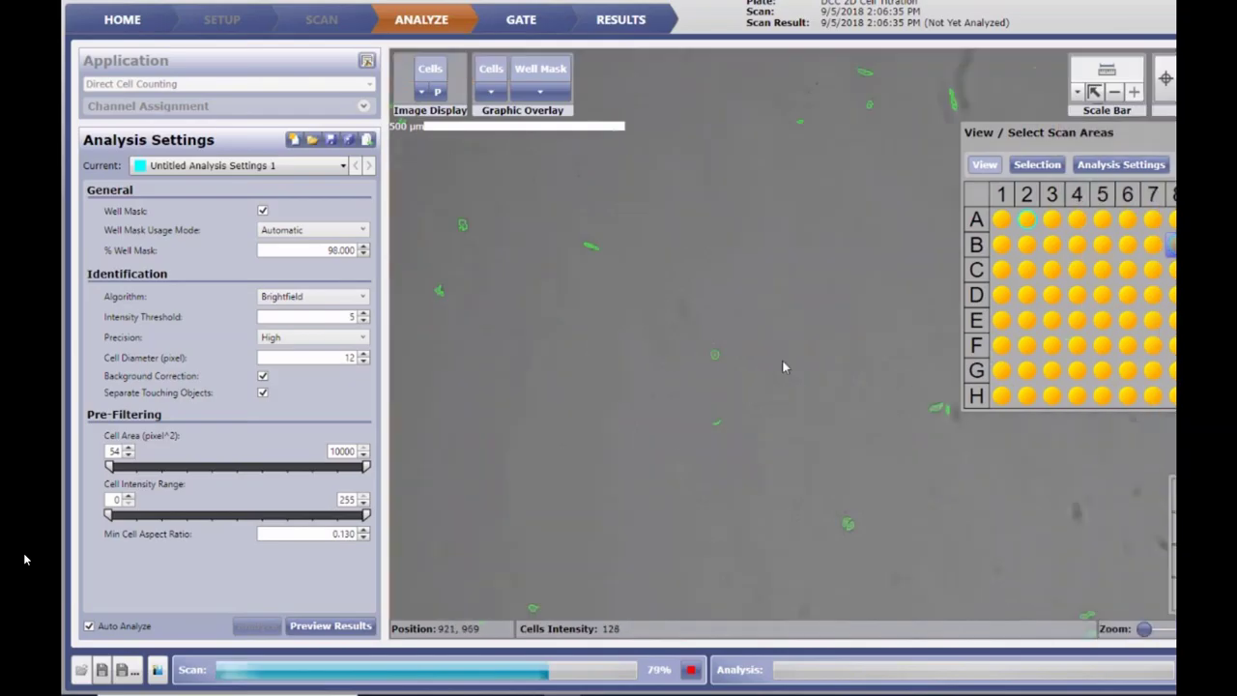
- Raise the minimum cell area in the pre-filtering to 75 square pixels
left_click(128, 447)
left_click(128, 449)
left_click(130, 448)
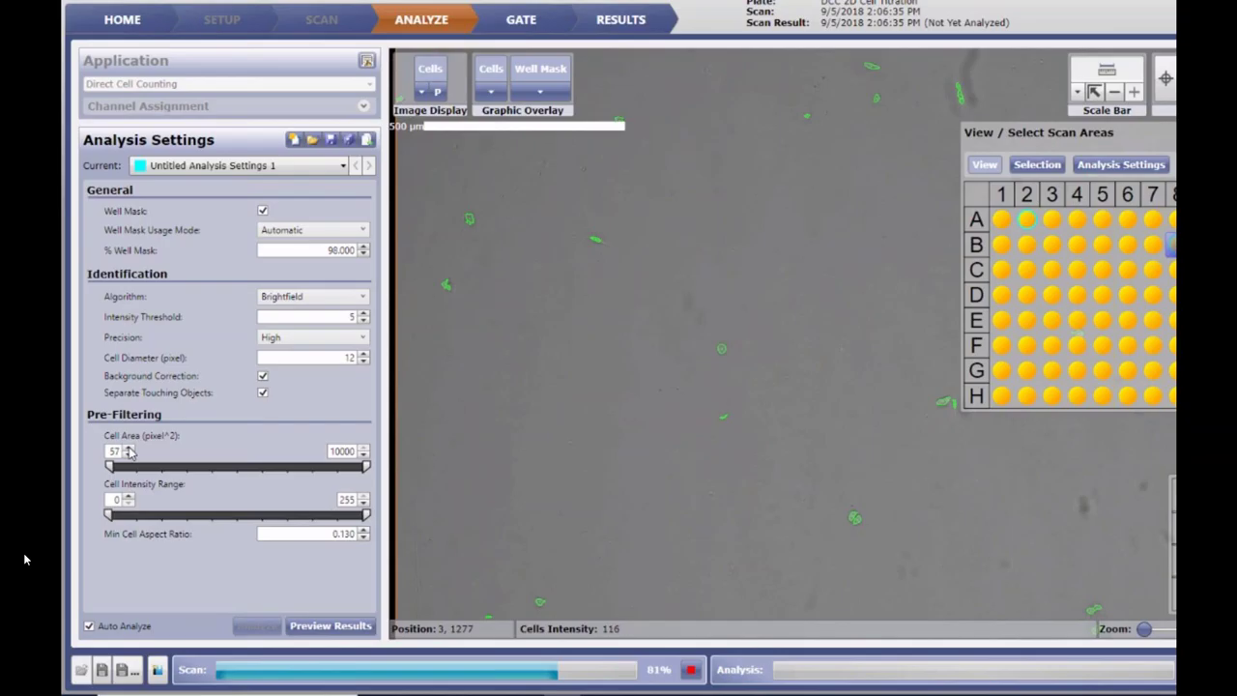
left_click(129, 448)
left_click(129, 449)
left_click(128, 448)
left_click(128, 448)
left_click(128, 448)
left_click(129, 448)
left_click(129, 448)
left_click(129, 449)
left_click(129, 449)
left_click(129, 448)
left_click(129, 449)
left_click(129, 449)
left_click(128, 448)
left_click(129, 449)
left_click(128, 449)
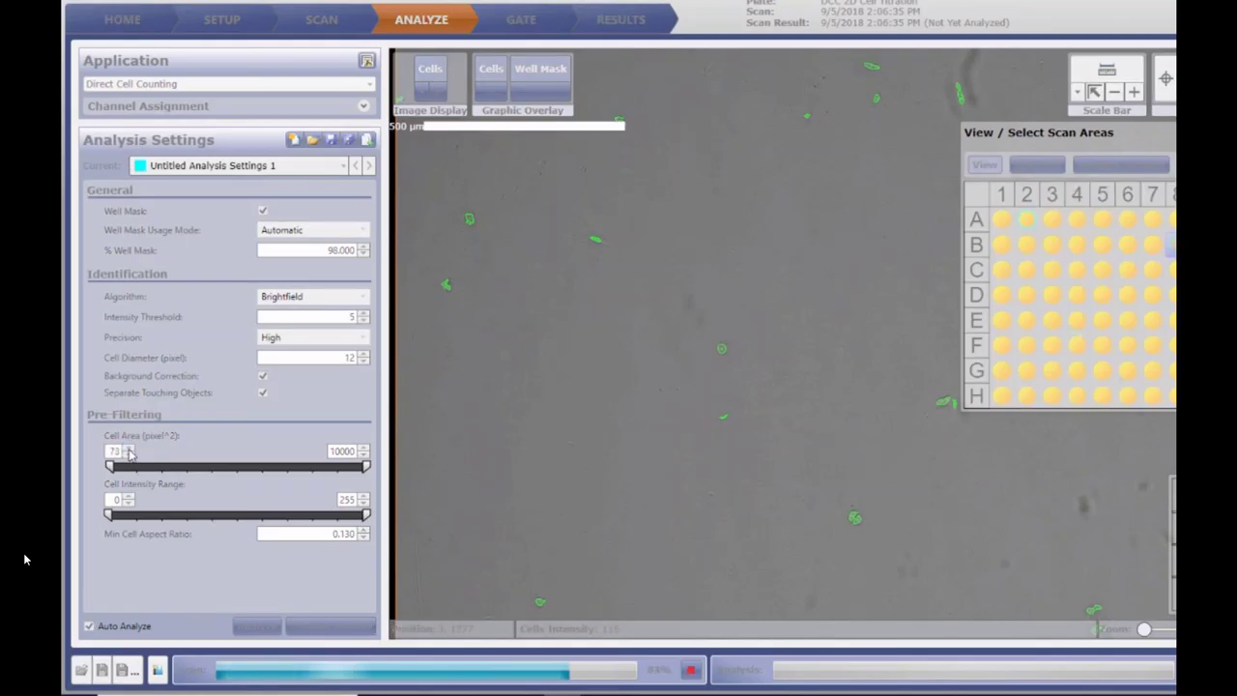
left_click(128, 448)
left_click(128, 449)
left_click(128, 448)
left_click(128, 448)
left_click(129, 454)
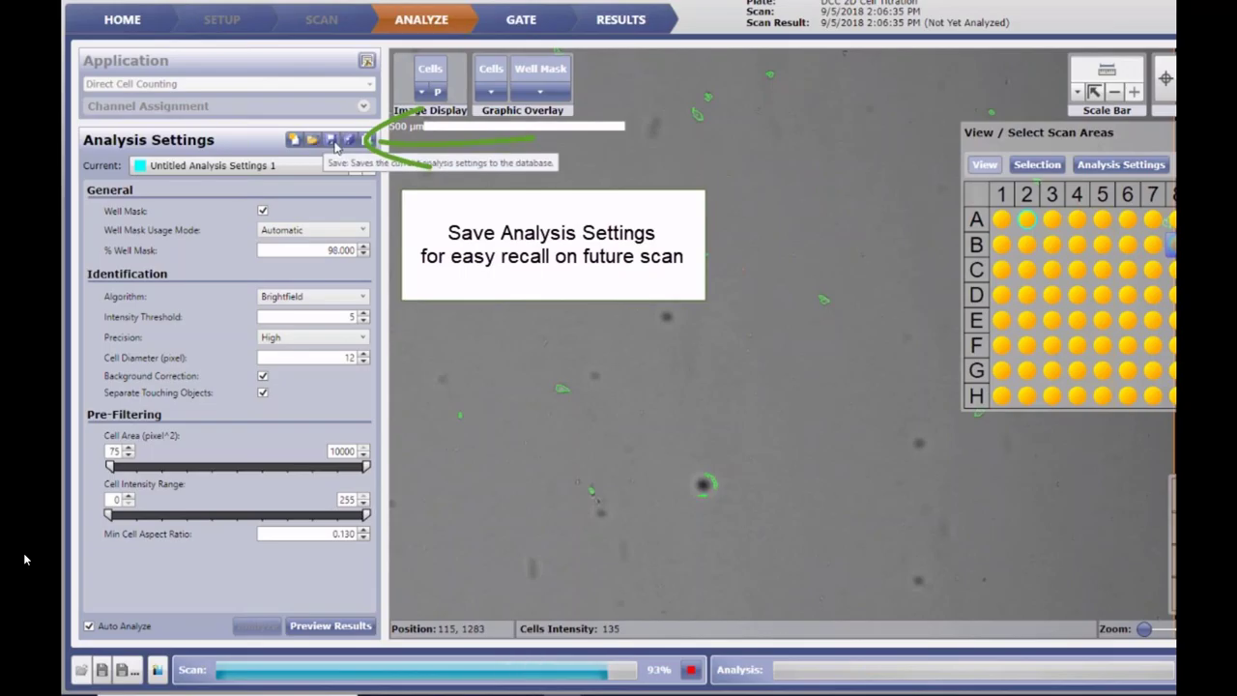
- Save the current analysis settings as "DCC 2D Adherent Analysis Setting" in the Demo folder
left_click(349, 143)
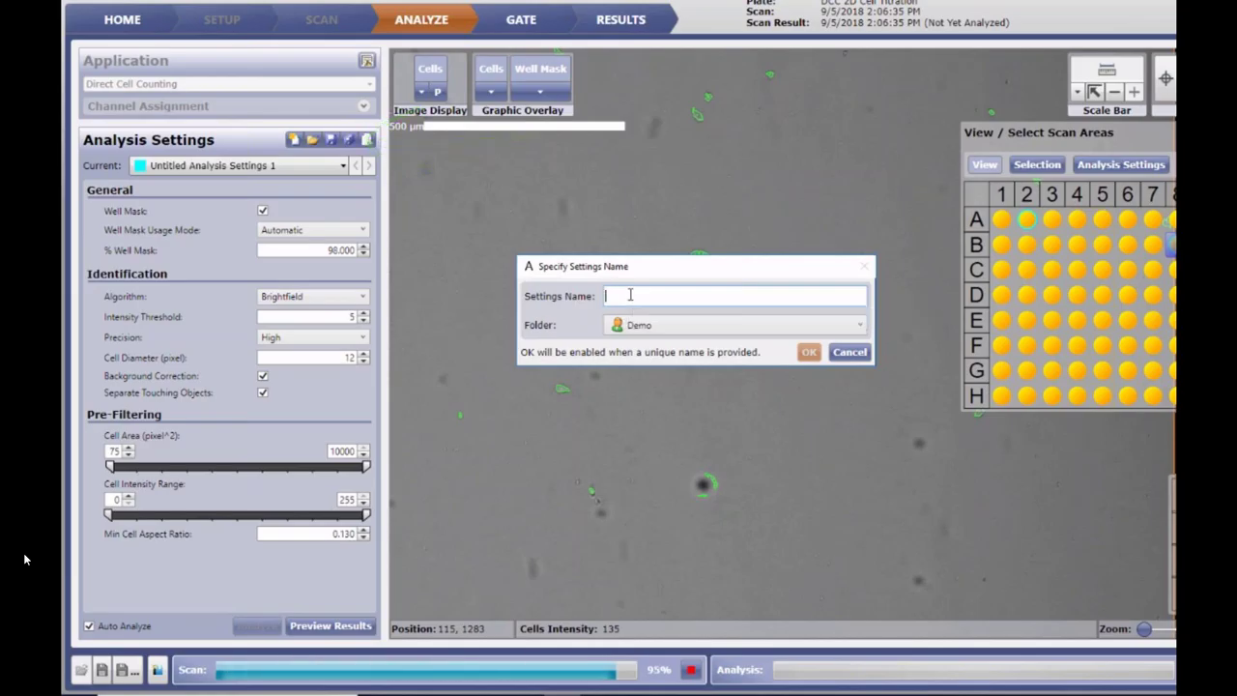
type("DCC ")
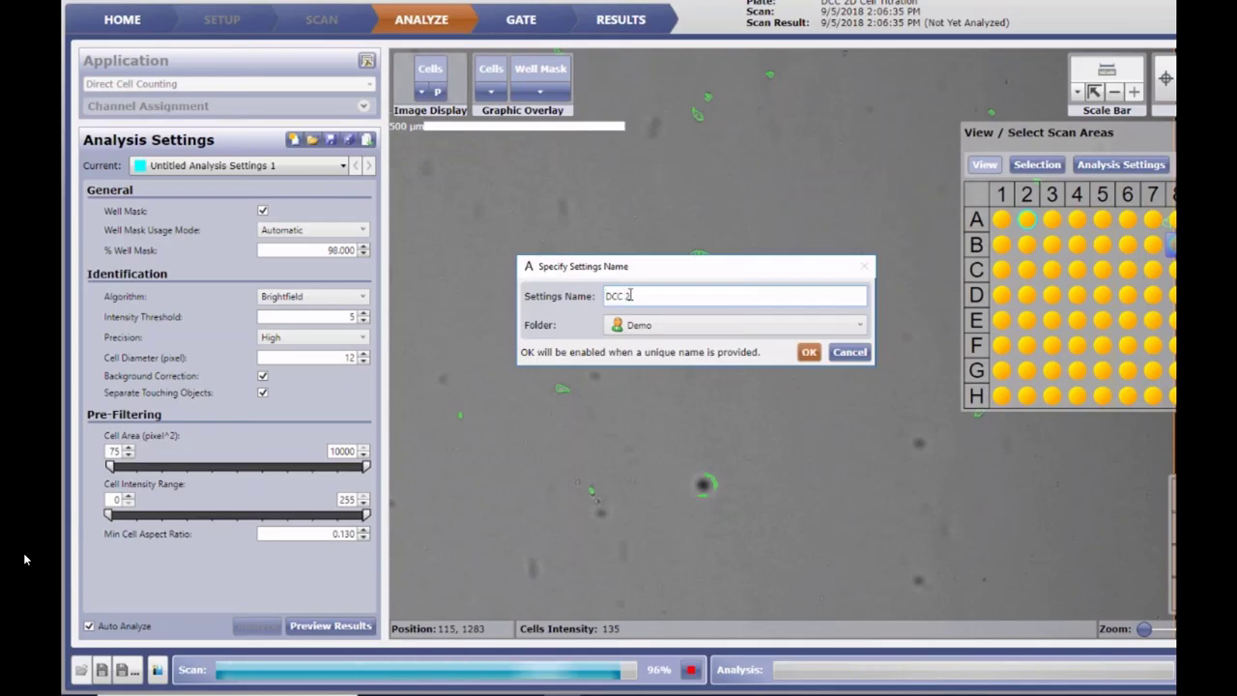
type("2D Adherent Analysis")
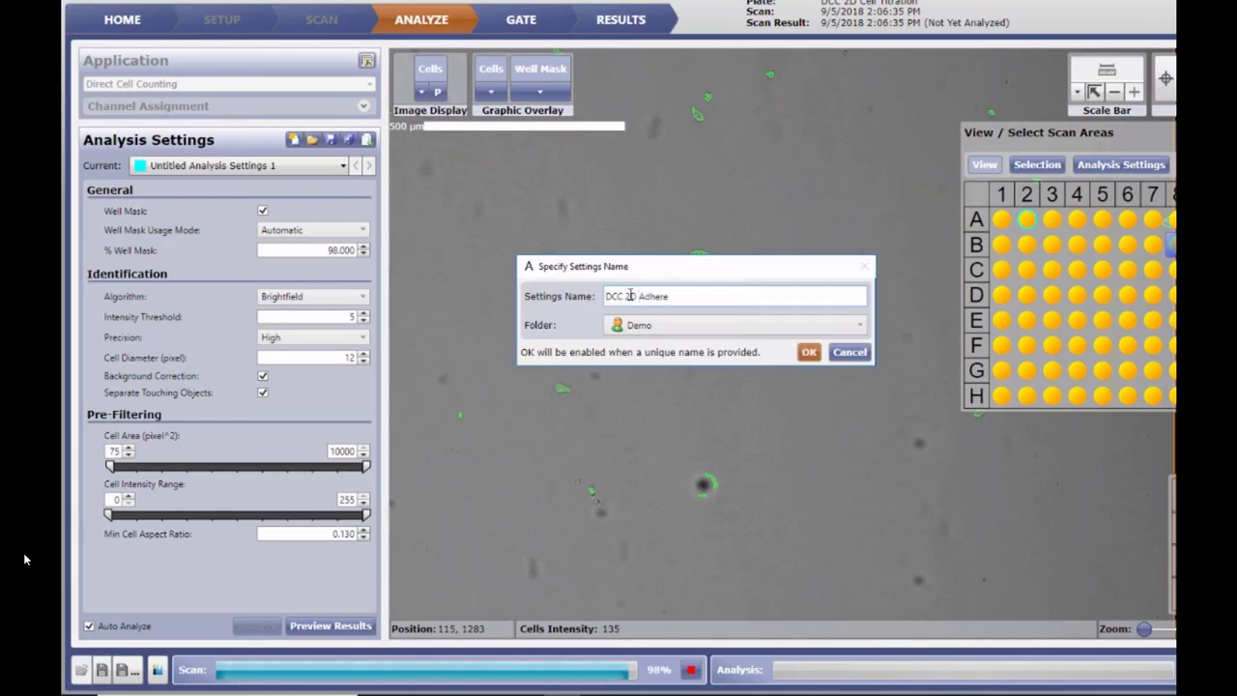
type(" Setting")
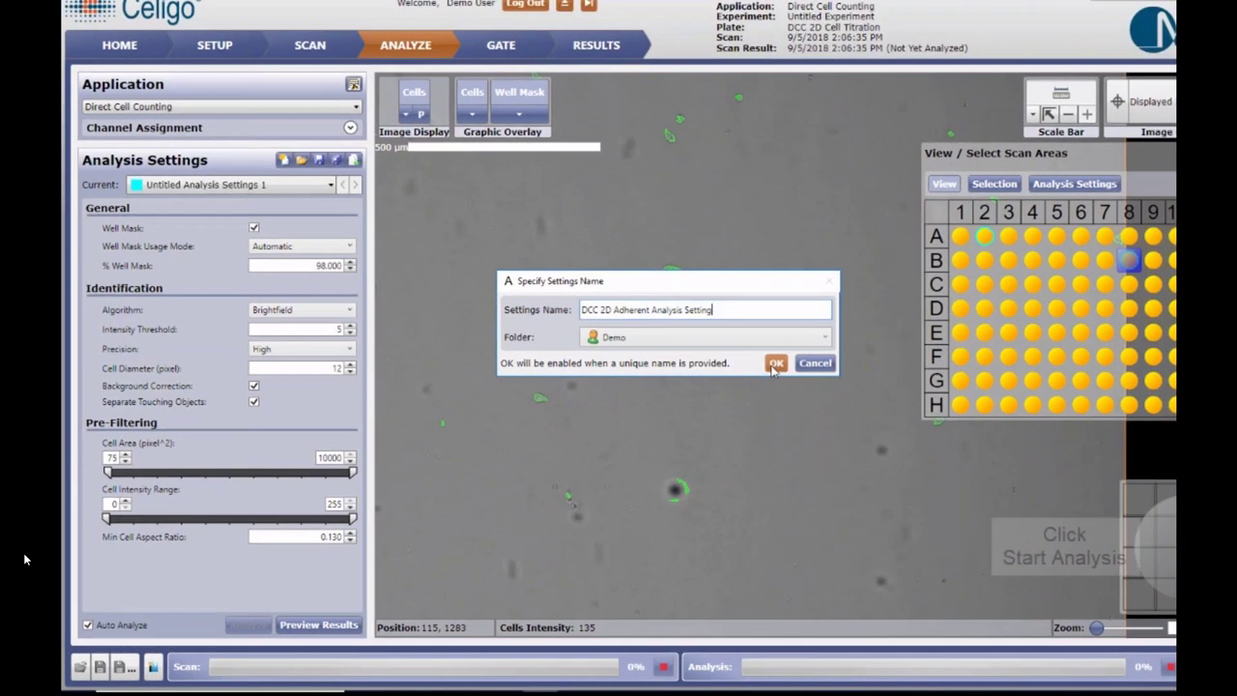
left_click(775, 363)
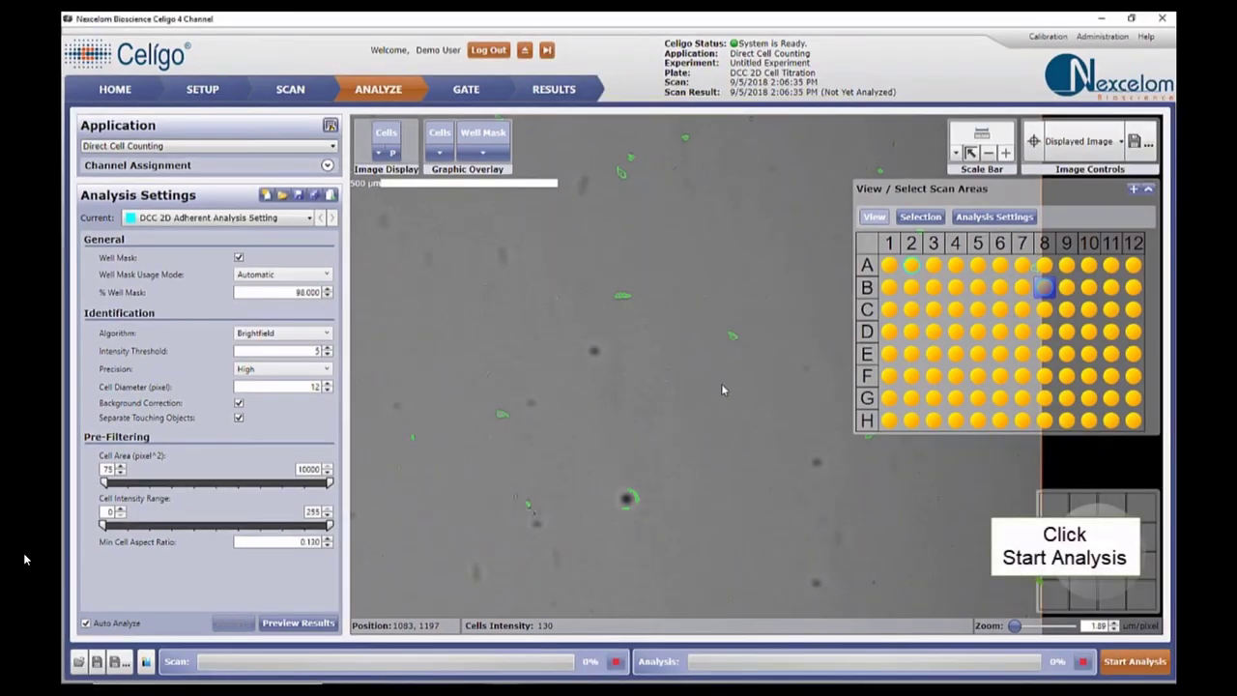
- Start the analysis of the scanned plate with the saved settings
left_click(1108, 664)
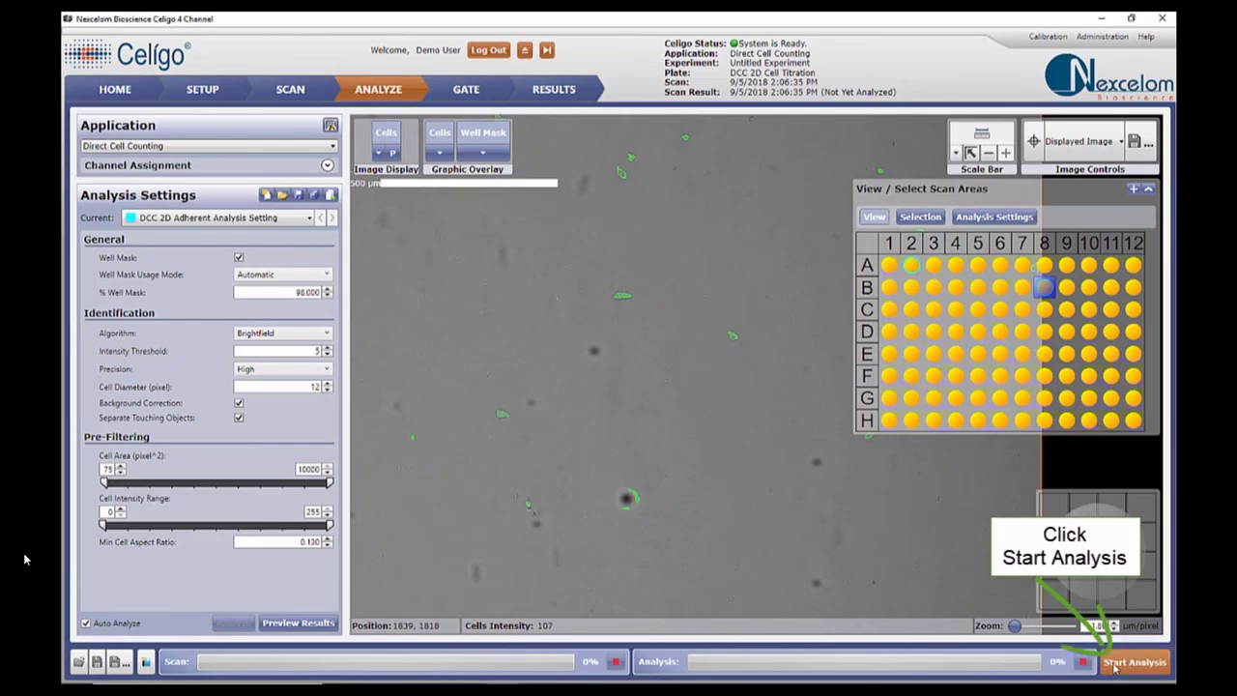
left_click(1114, 665)
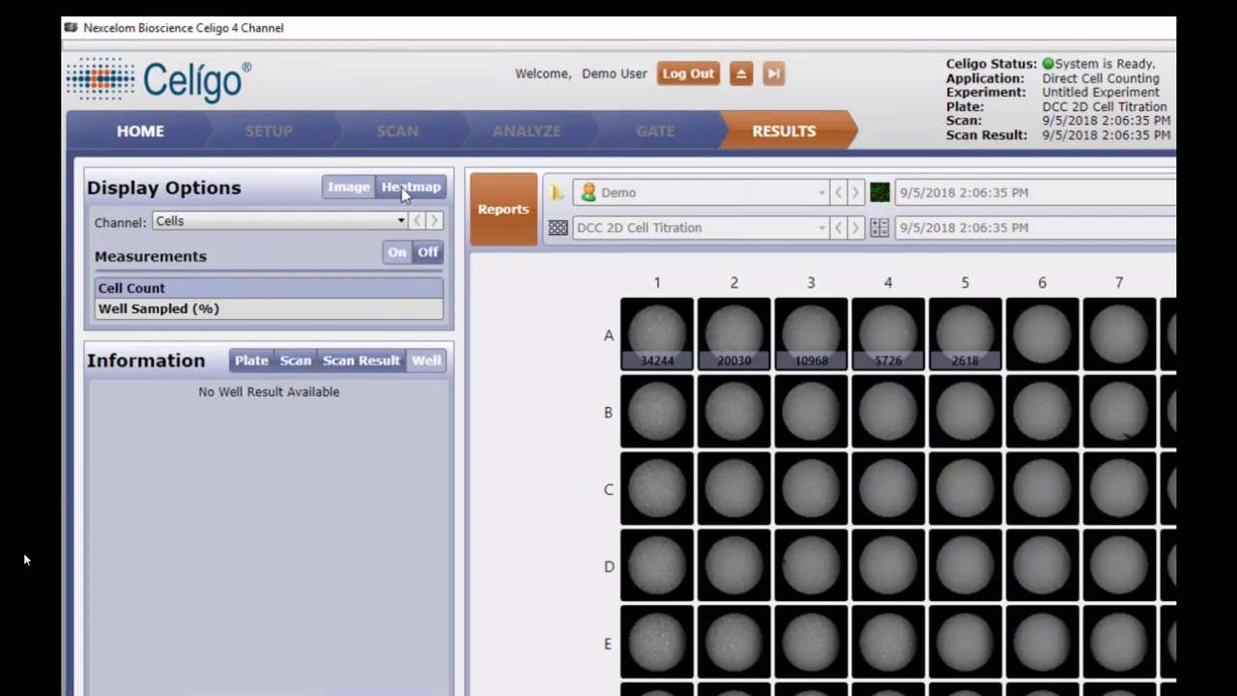
- Toggle the well measurements off and on, and compare the plate's image and heatmap displays, ending on the heatmap
left_click(399, 255)
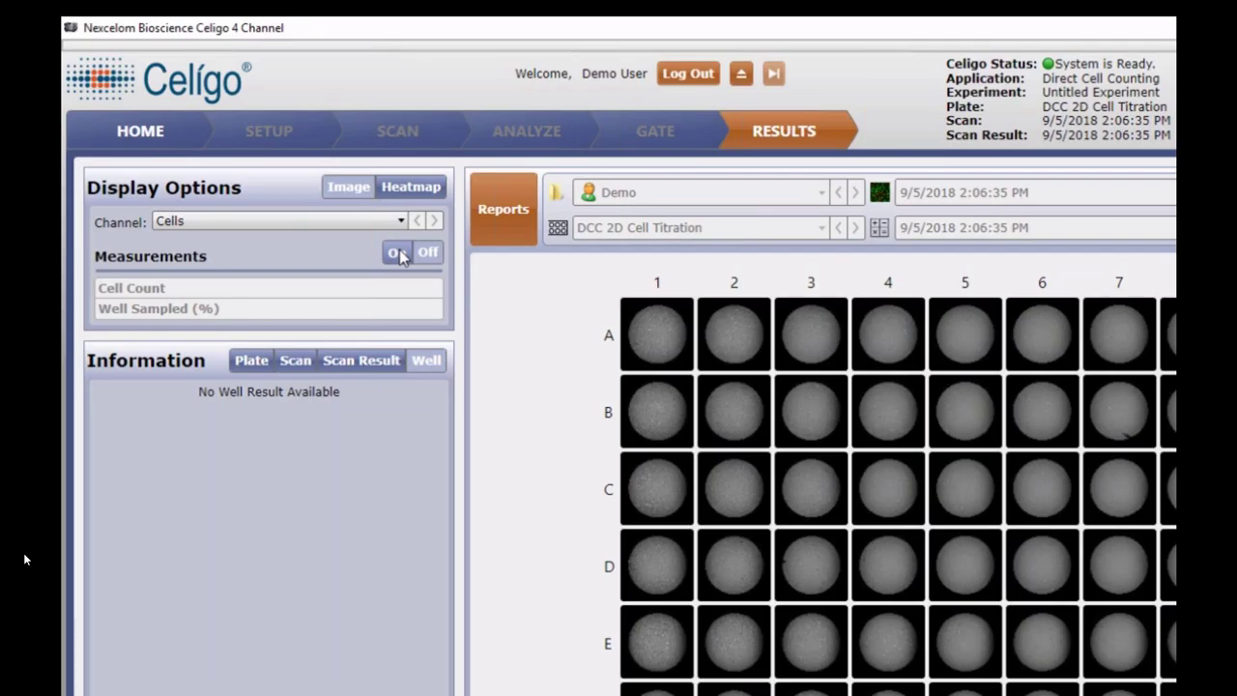
left_click(400, 254)
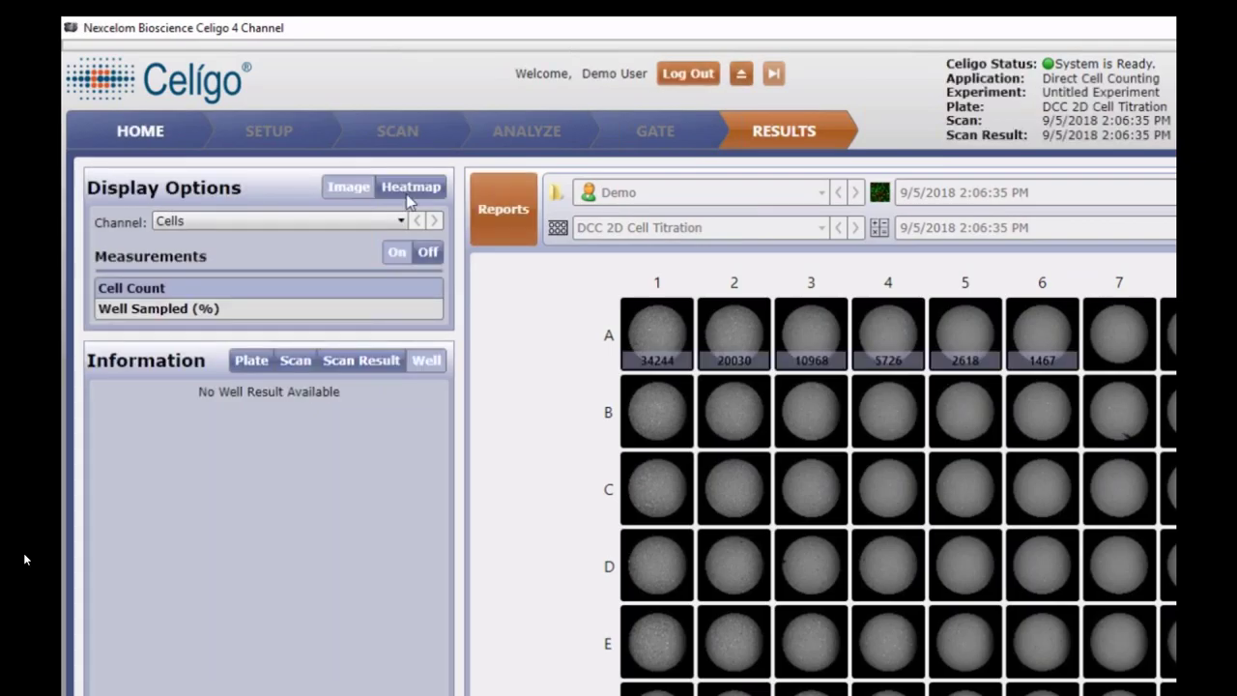
left_click(410, 189)
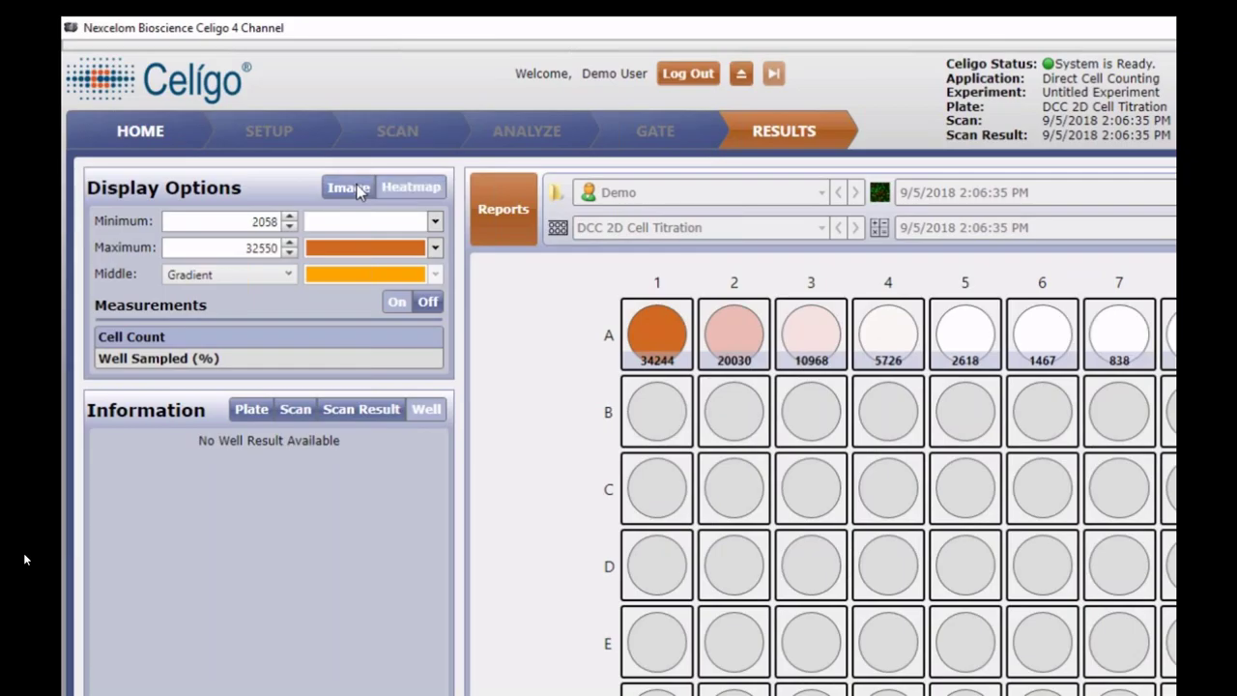
left_click(356, 188)
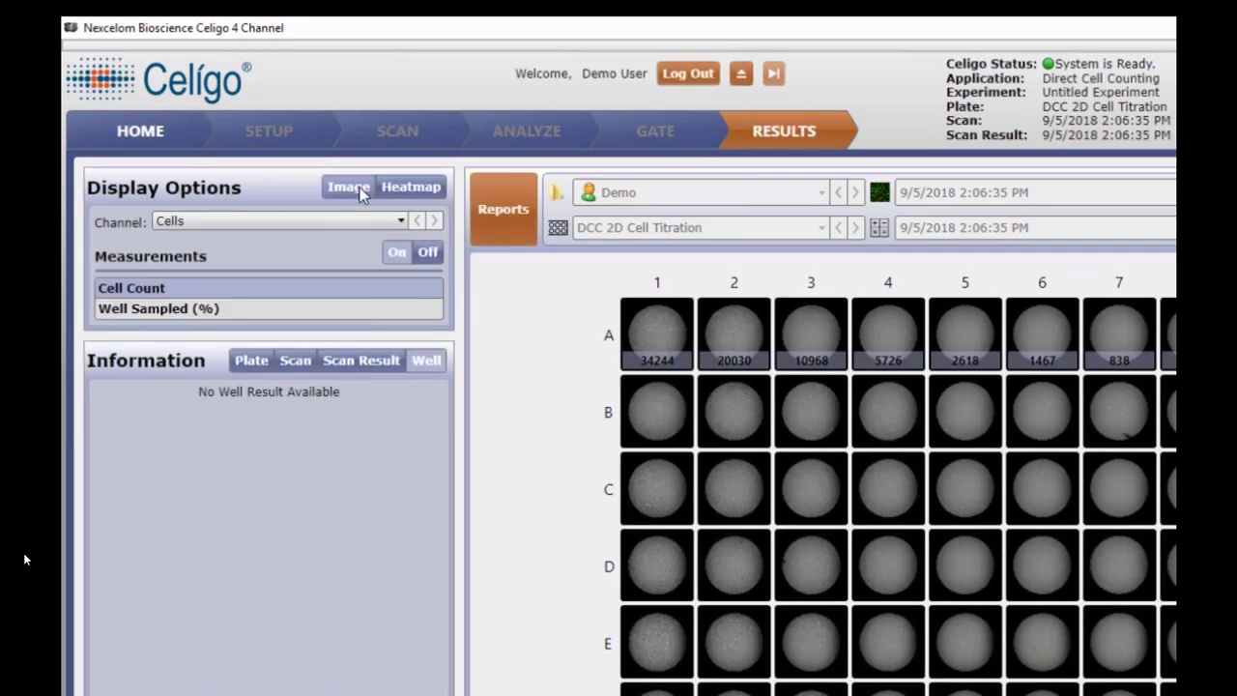
left_click(396, 190)
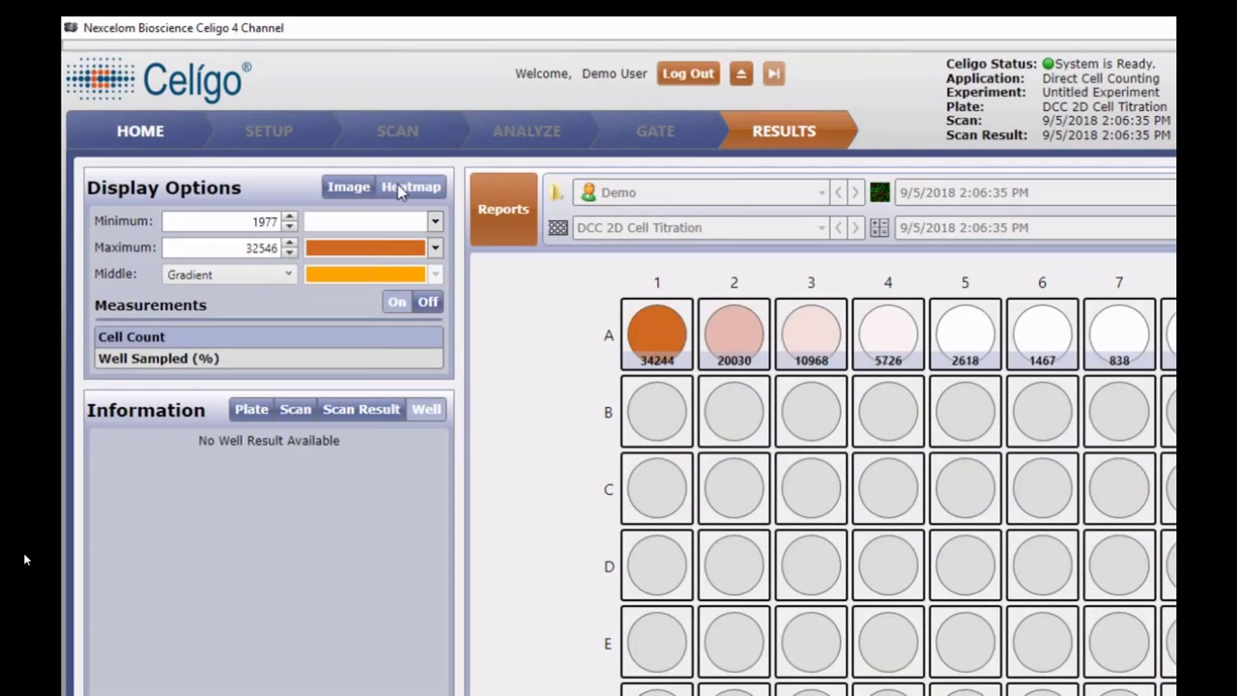
- Try dark green, crimson and dark red as the heatmap's maximum color
left_click(435, 248)
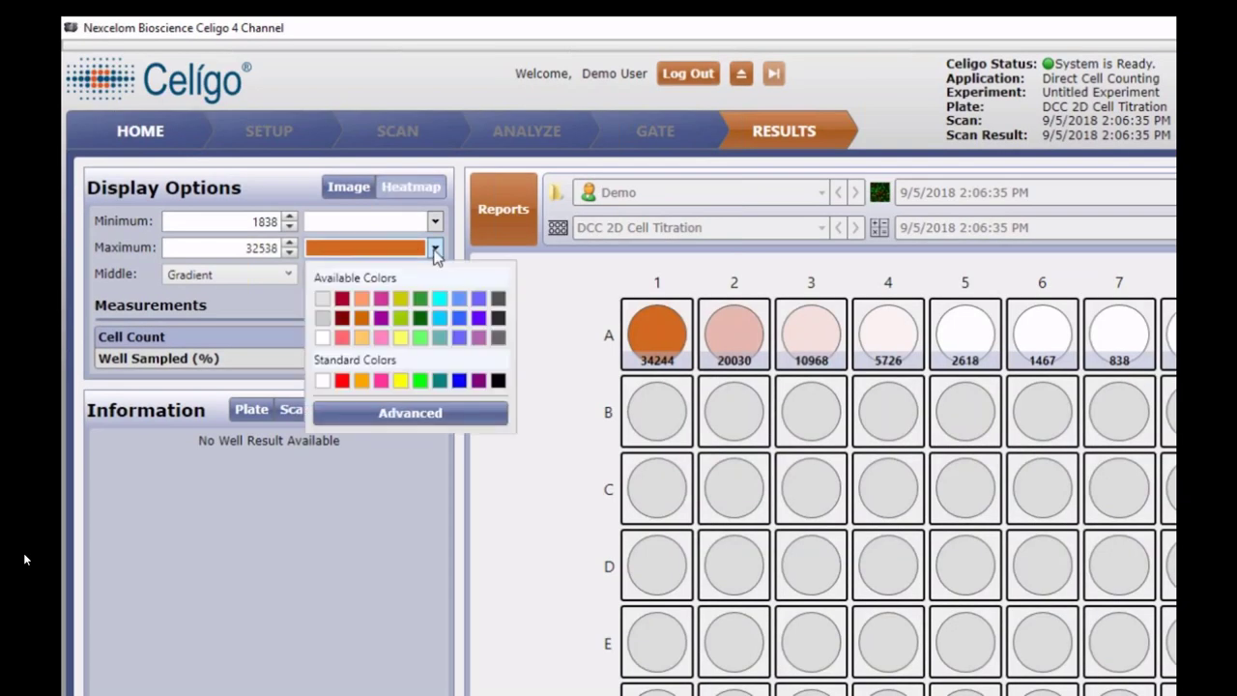
left_click(420, 319)
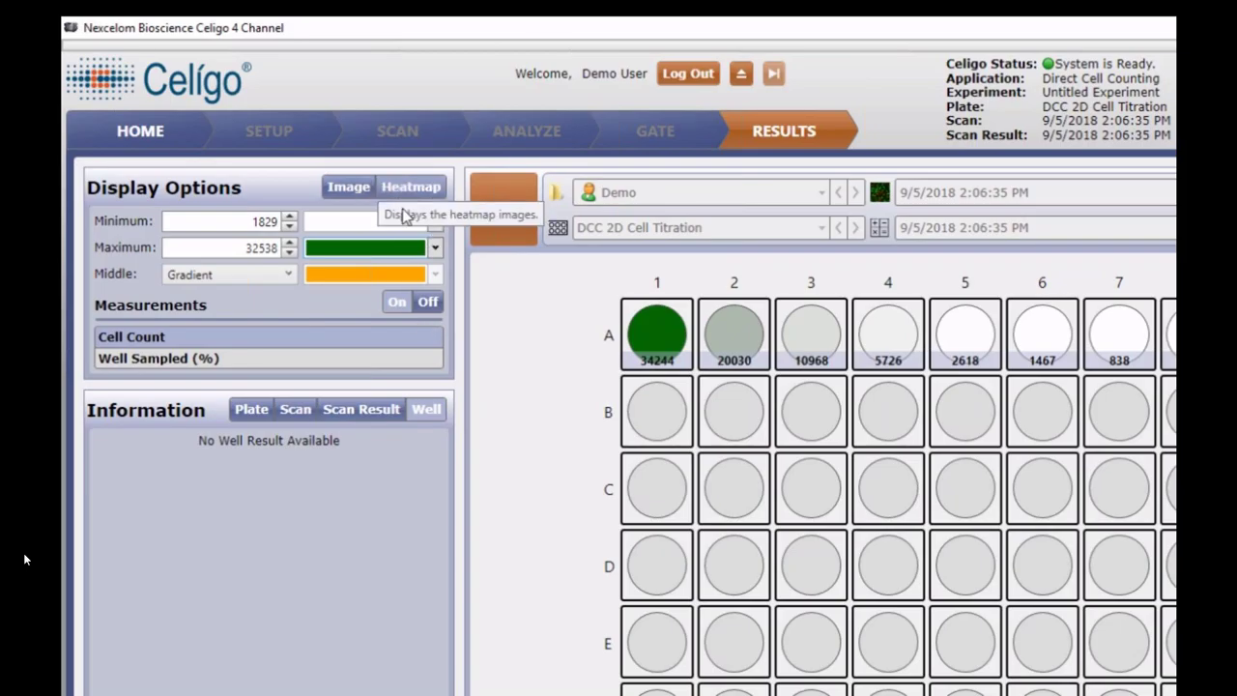
left_click(434, 249)
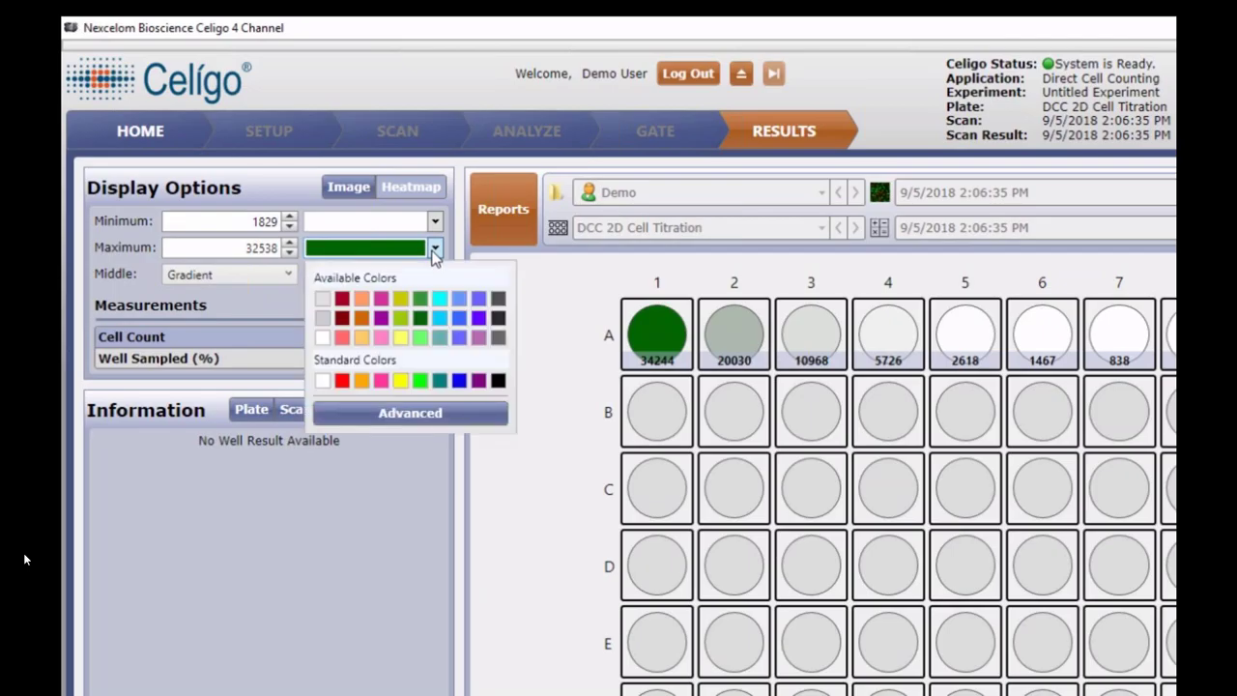
left_click(343, 299)
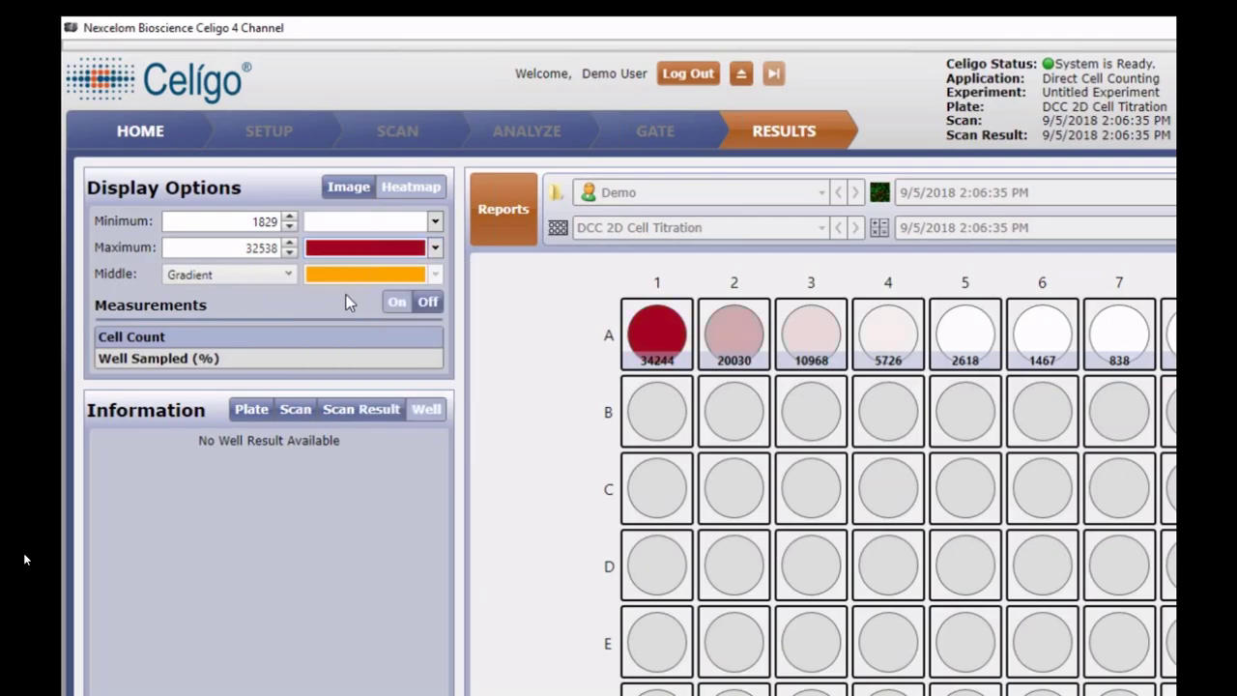
left_click(436, 249)
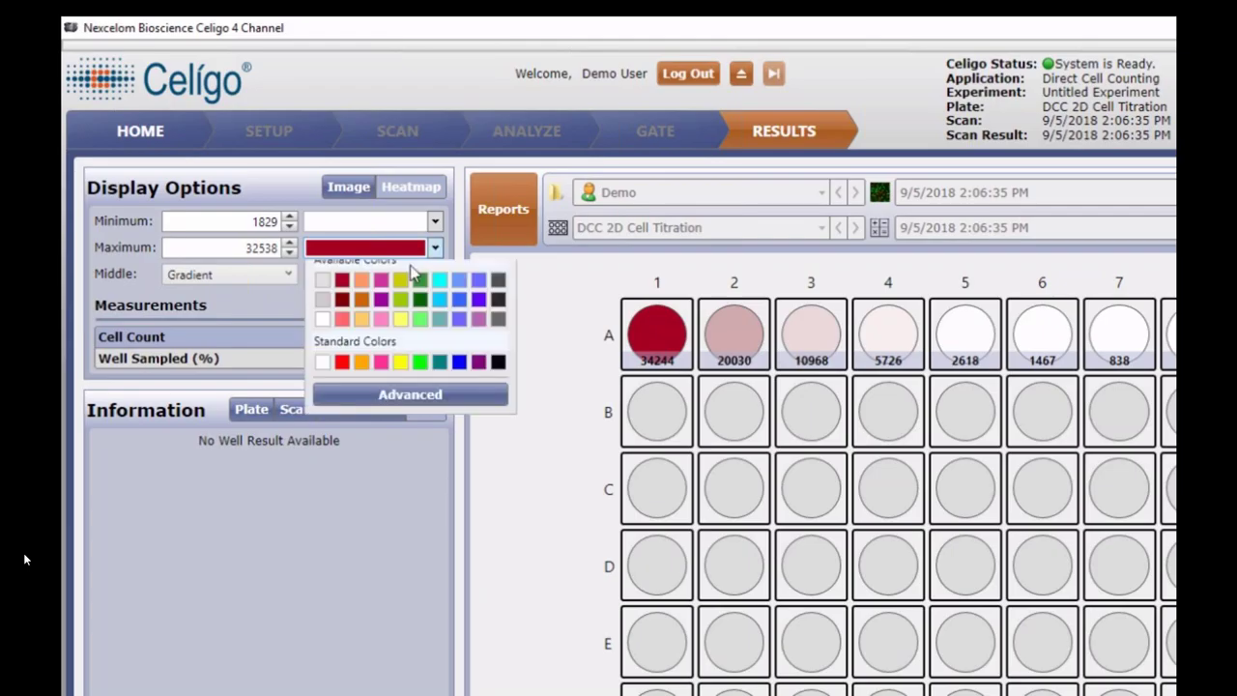
left_click(343, 317)
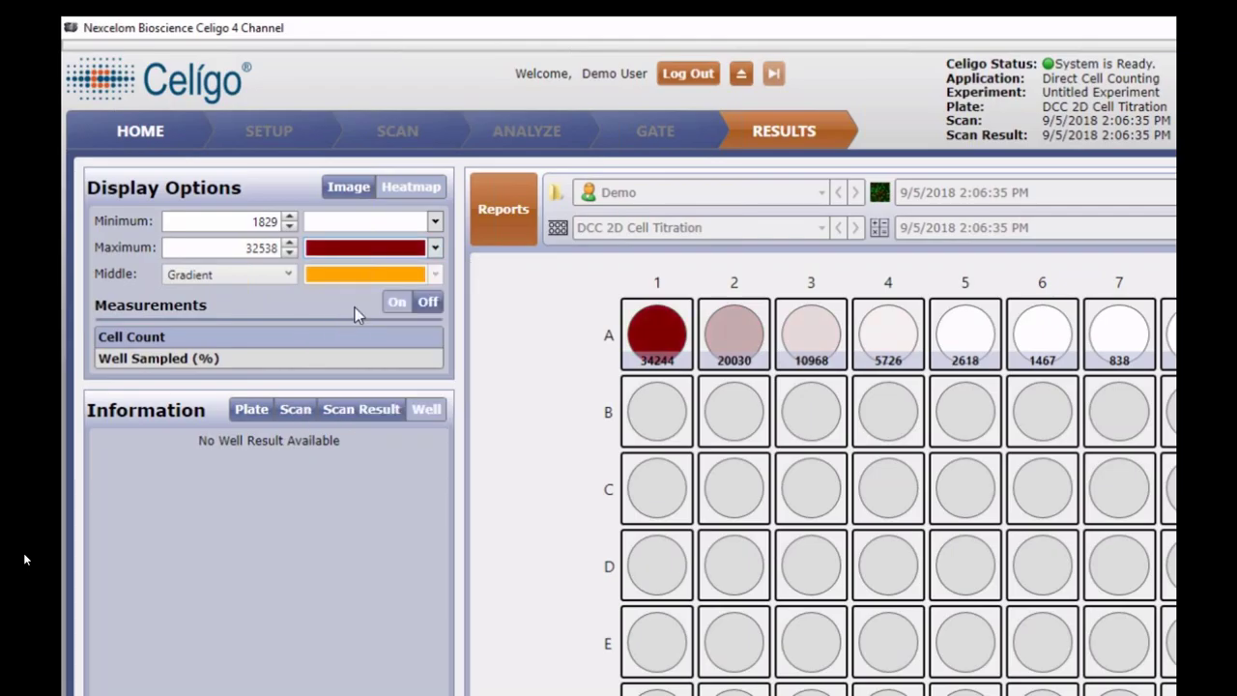
- Set the heatmap's maximum color to dark orange
left_click(436, 248)
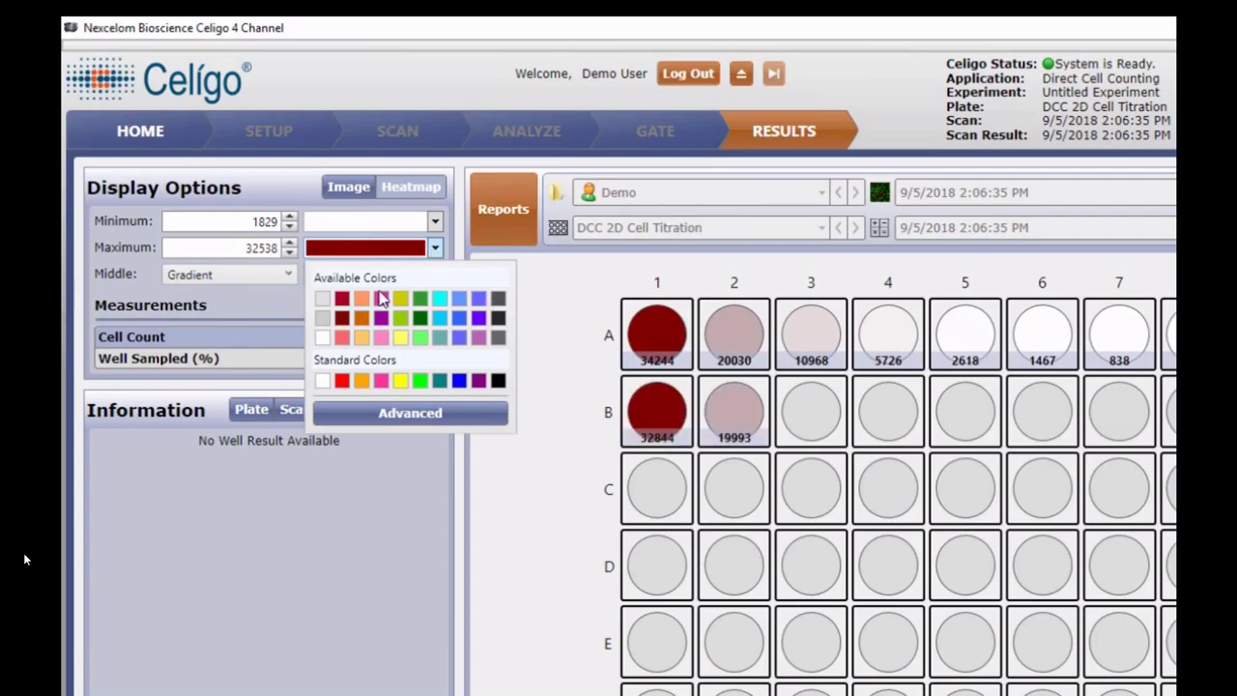
left_click(361, 317)
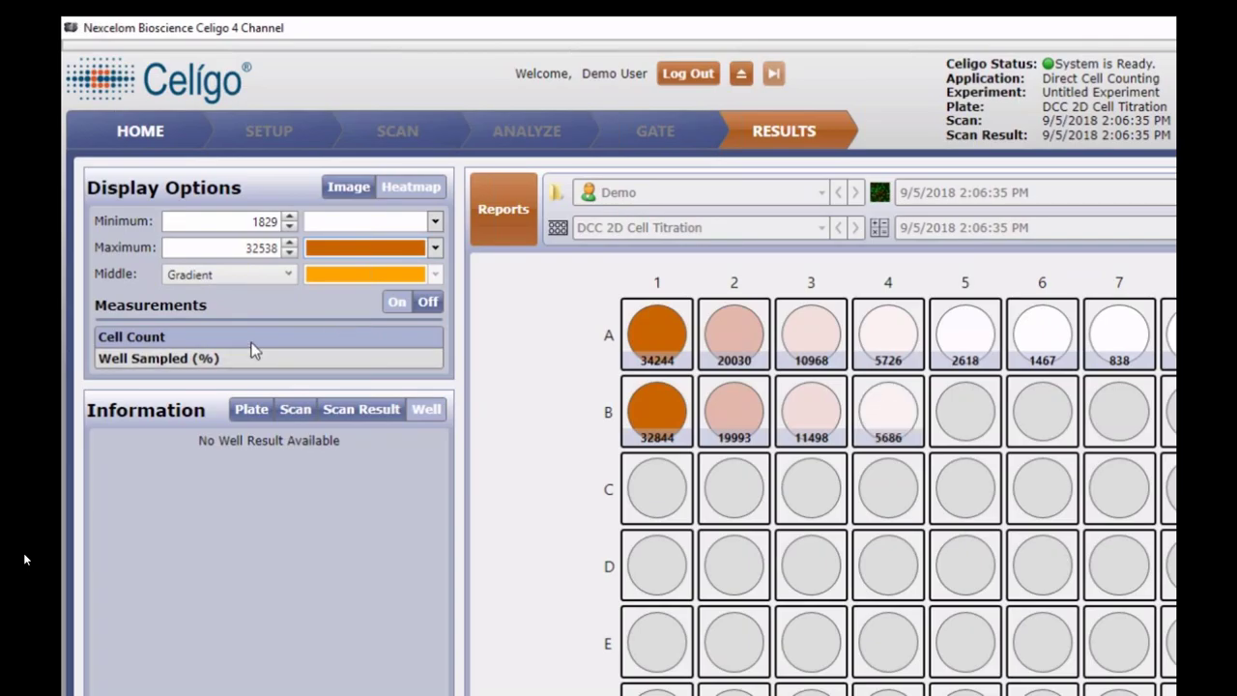
- Enter "Adherent cells" as the plate description and "Day 1" as the scan description
left_click(253, 409)
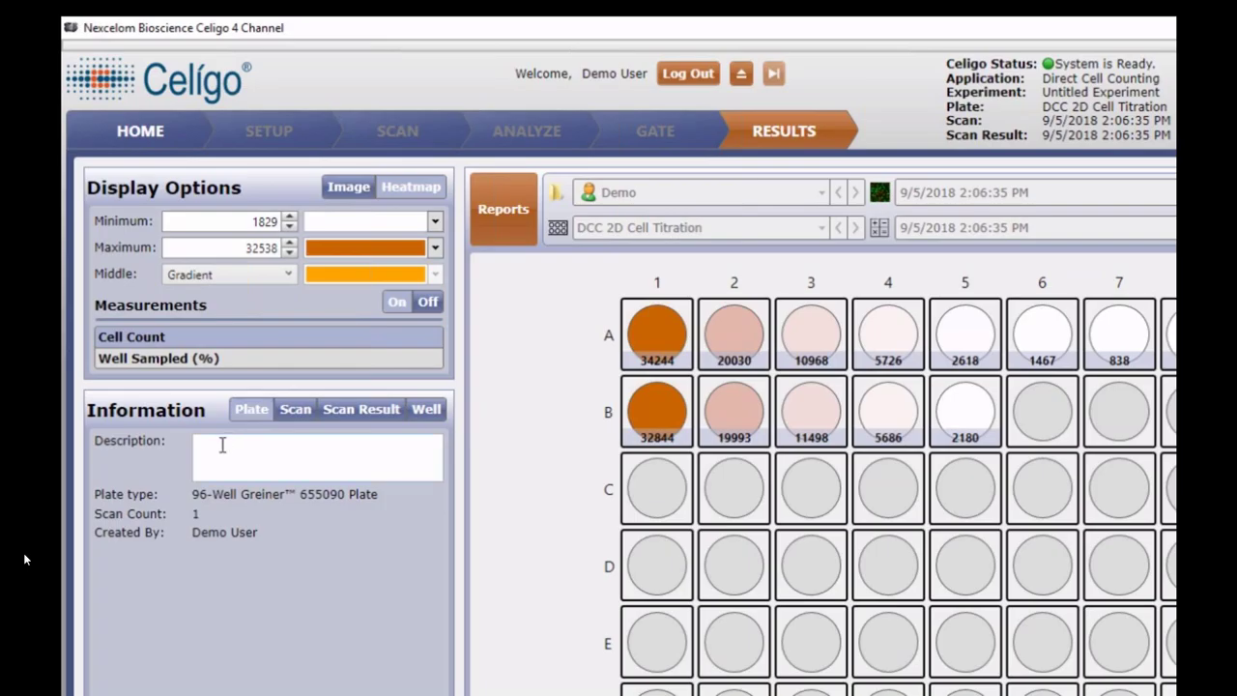
left_click(222, 445)
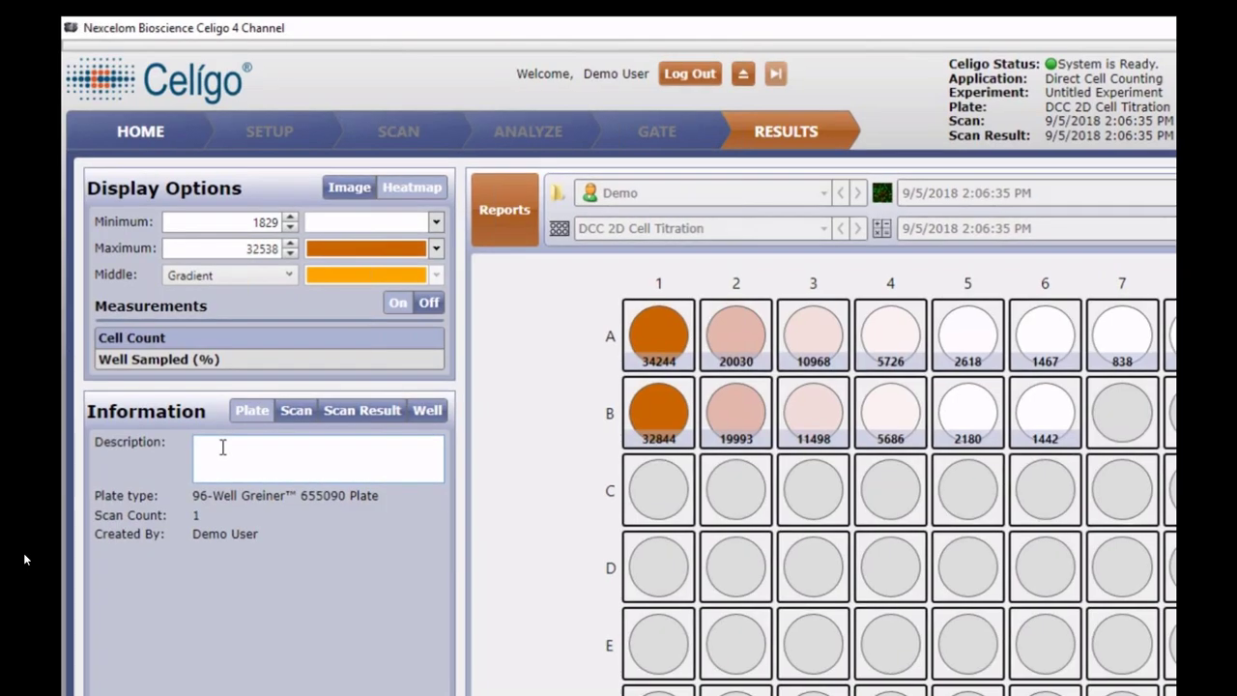
type("Adherent cells")
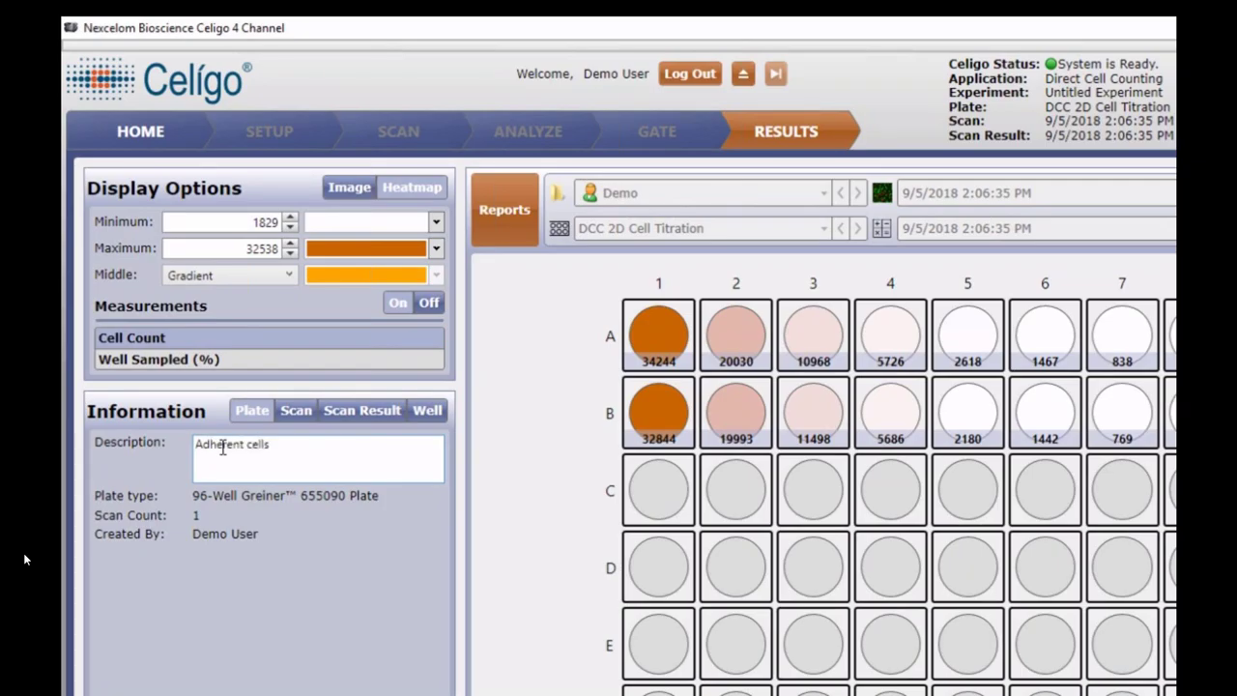
left_click(295, 409)
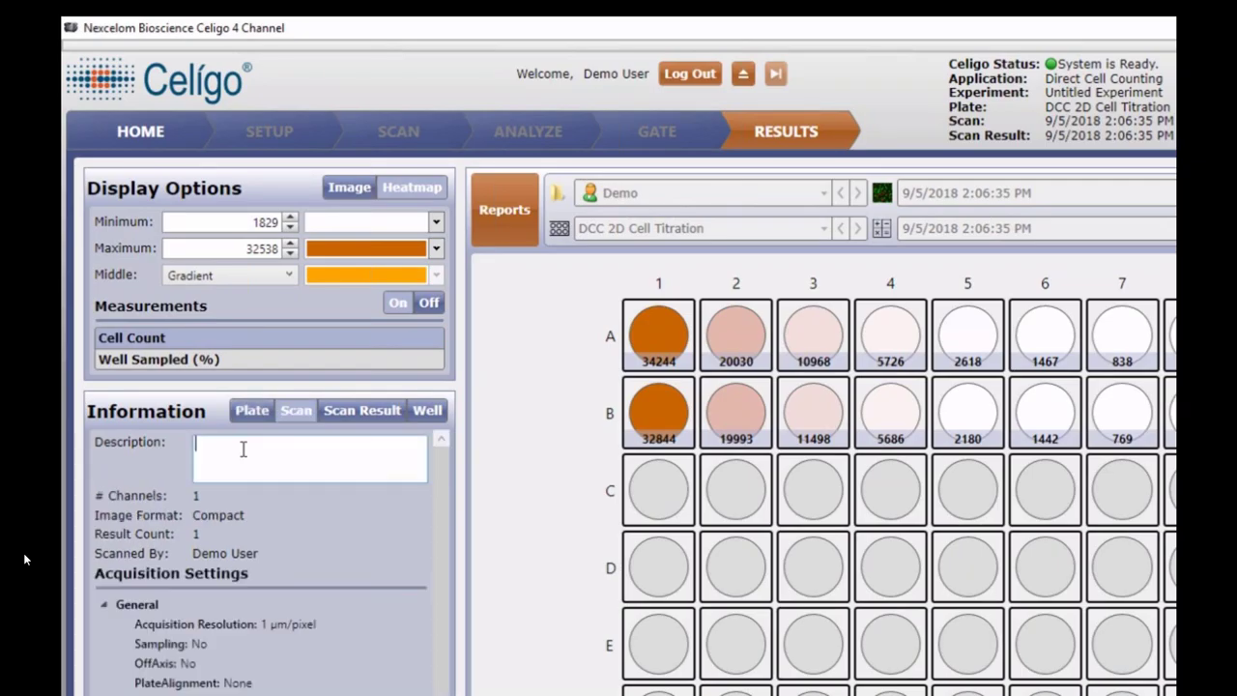
type("Day 1")
- Review the scan result information and the individual well results for A1, A3, A4 and A6
left_click(345, 417)
left_click(345, 415)
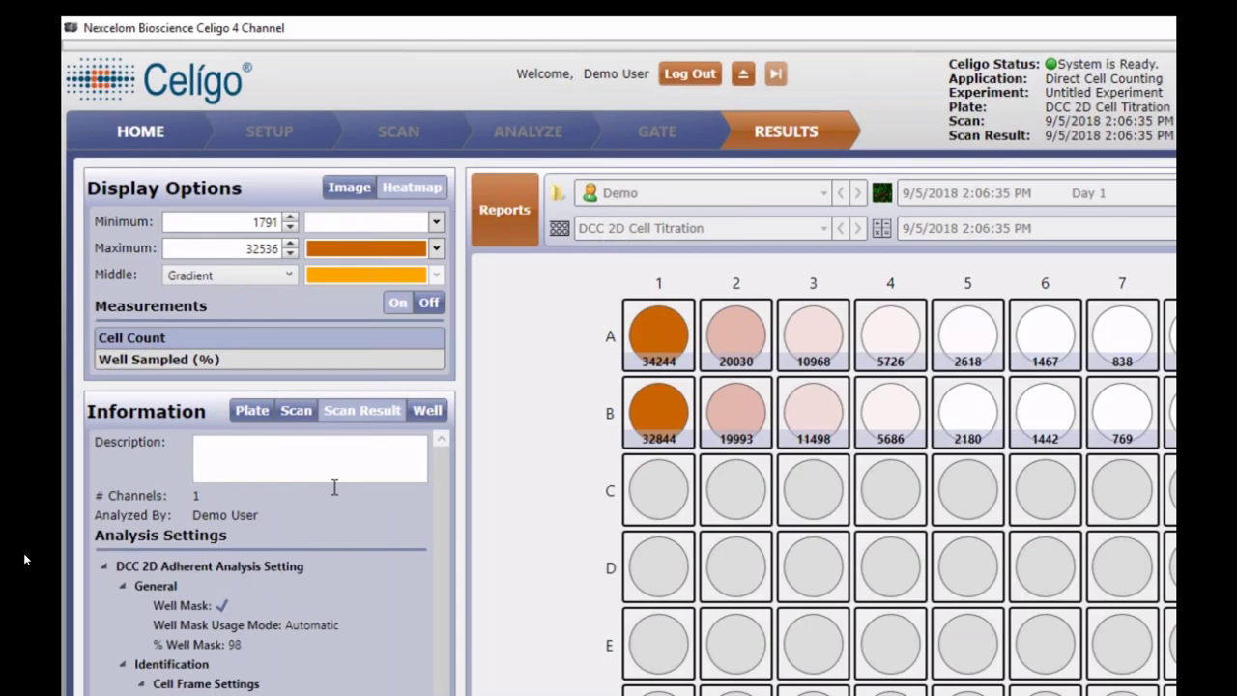
left_click(428, 412)
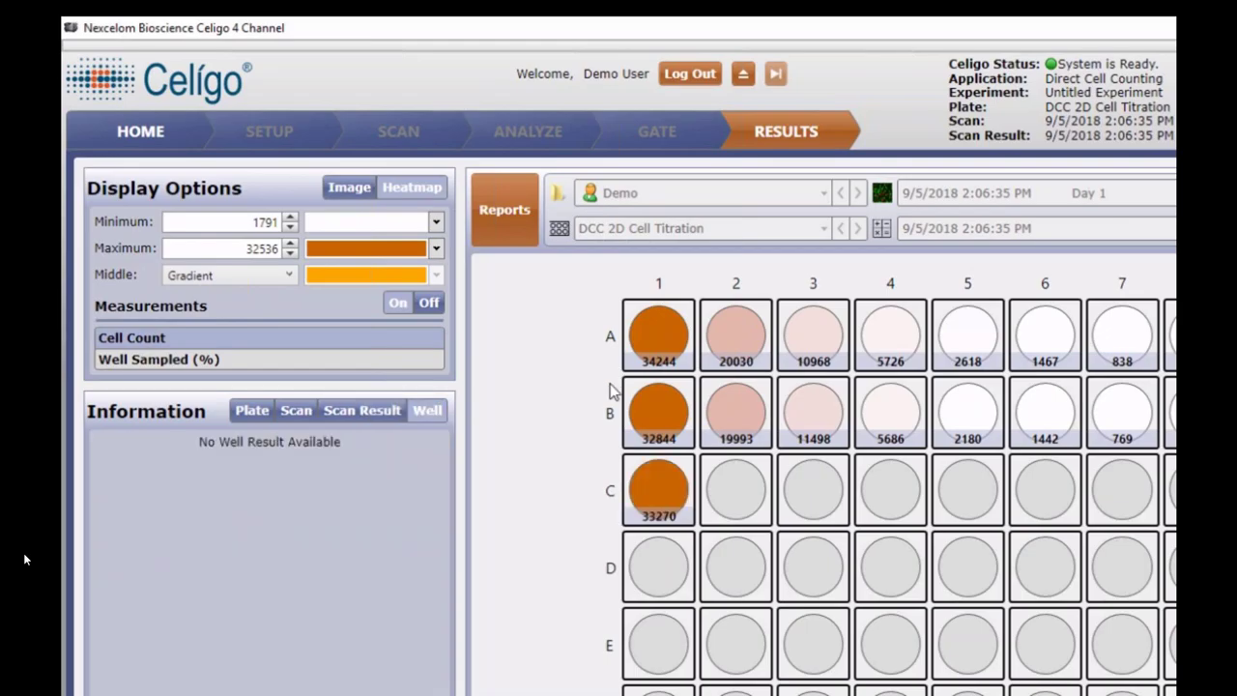
left_click(665, 346)
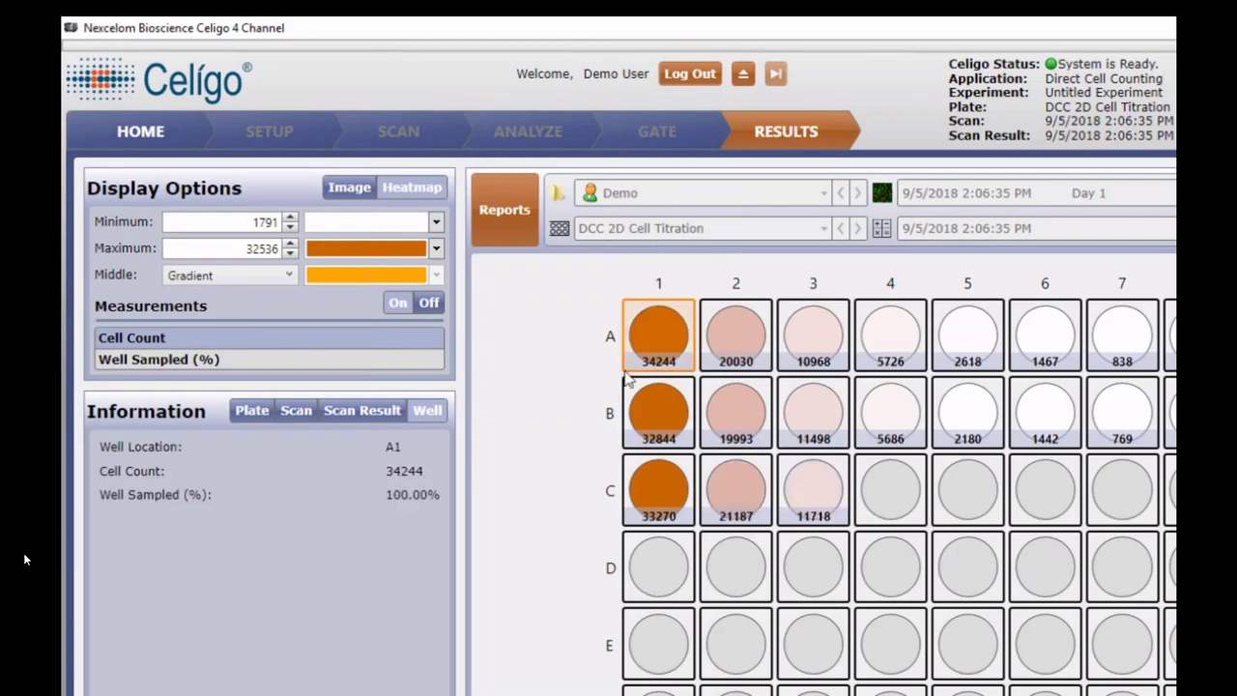
left_click(812, 346)
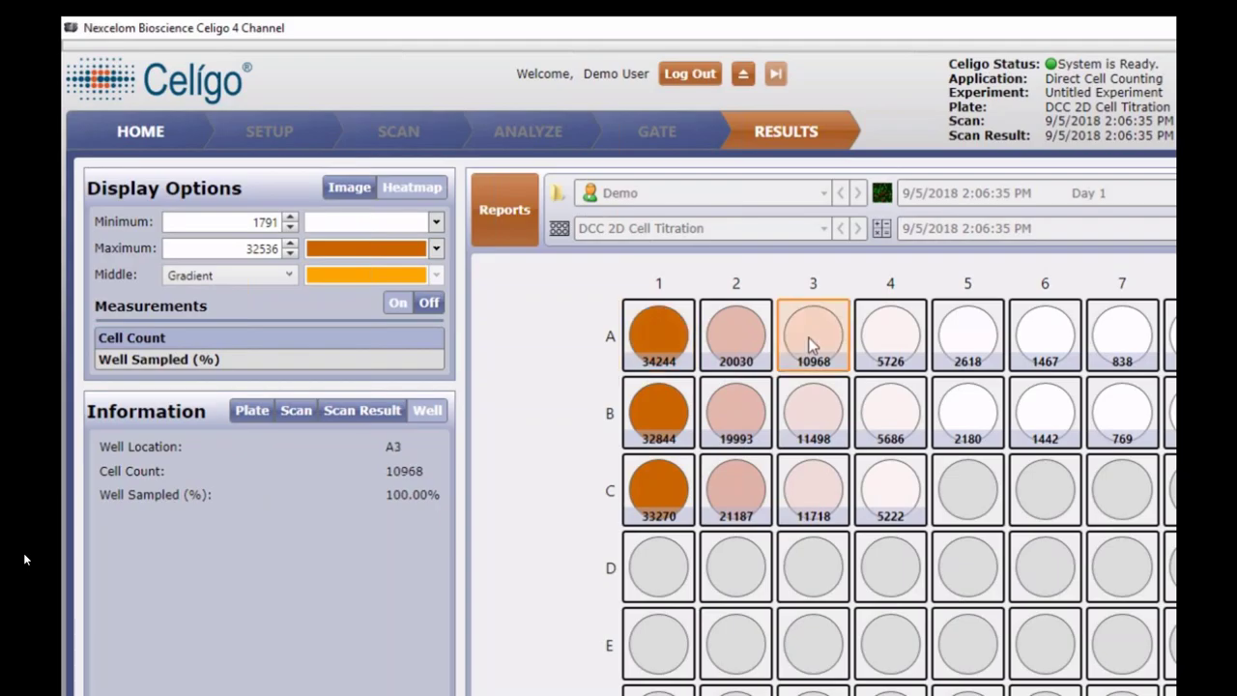
left_click(908, 343)
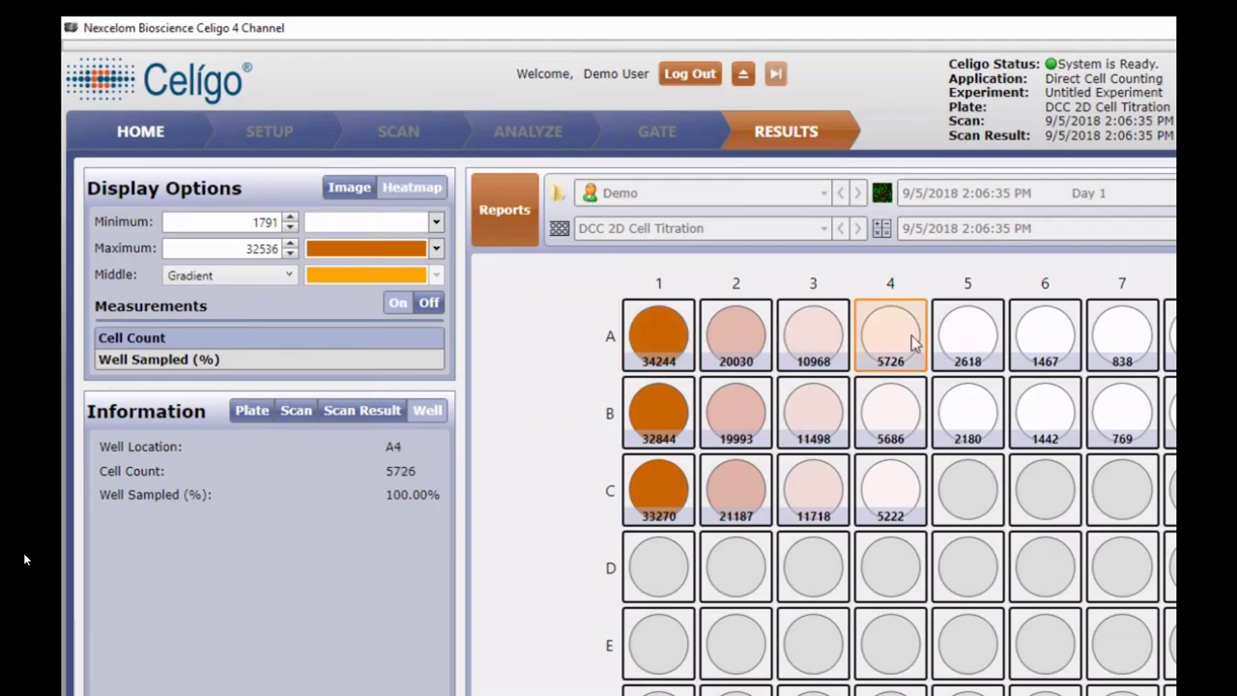
left_click(1018, 346)
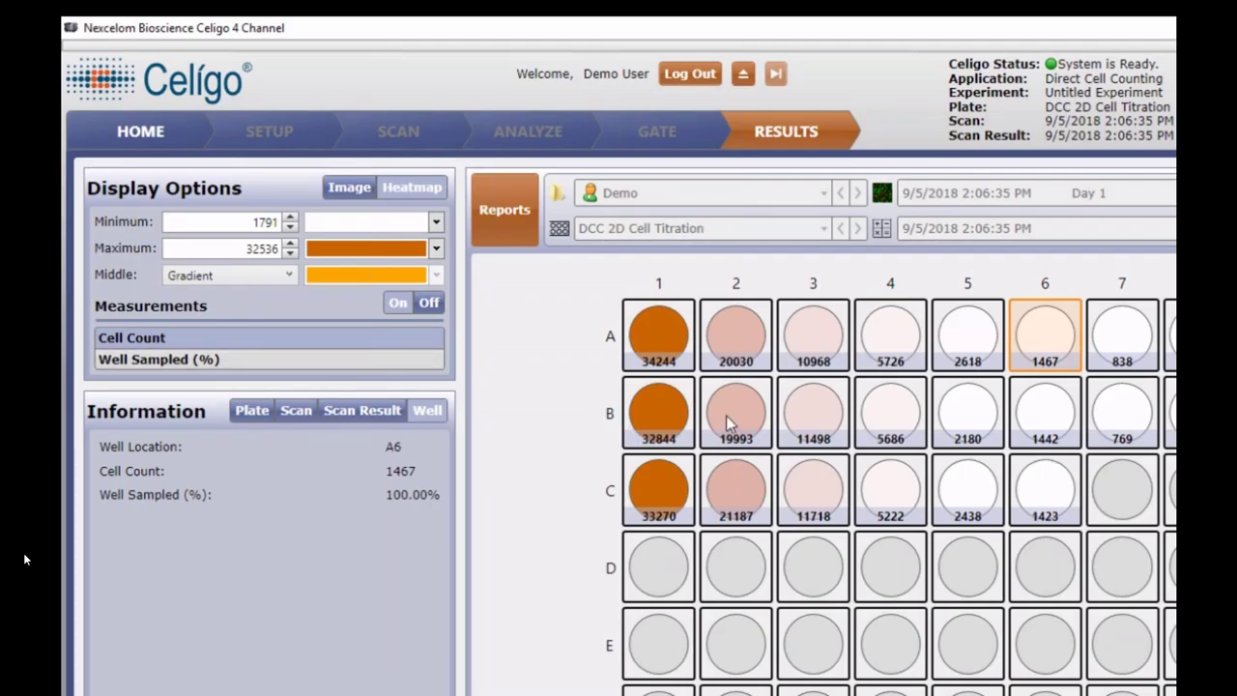
- Switch the plate display to images and open well B3, zooming in on its cells and back out to the whole well
left_click(350, 188)
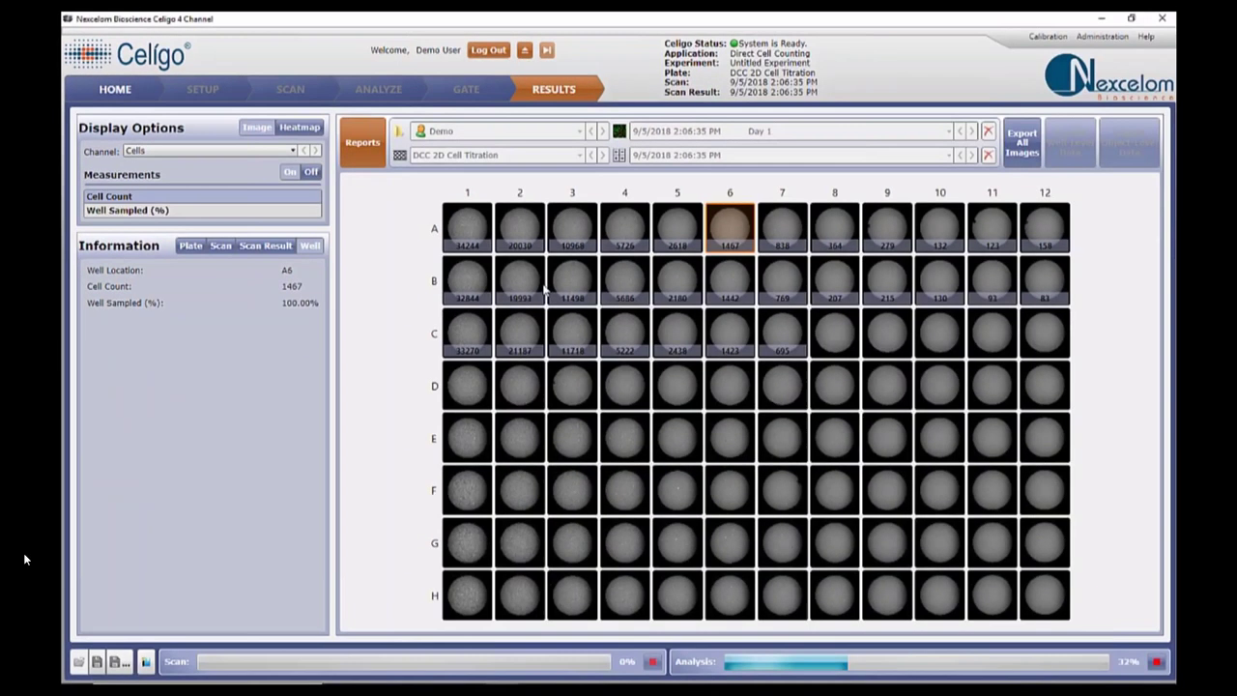
left_click(569, 283)
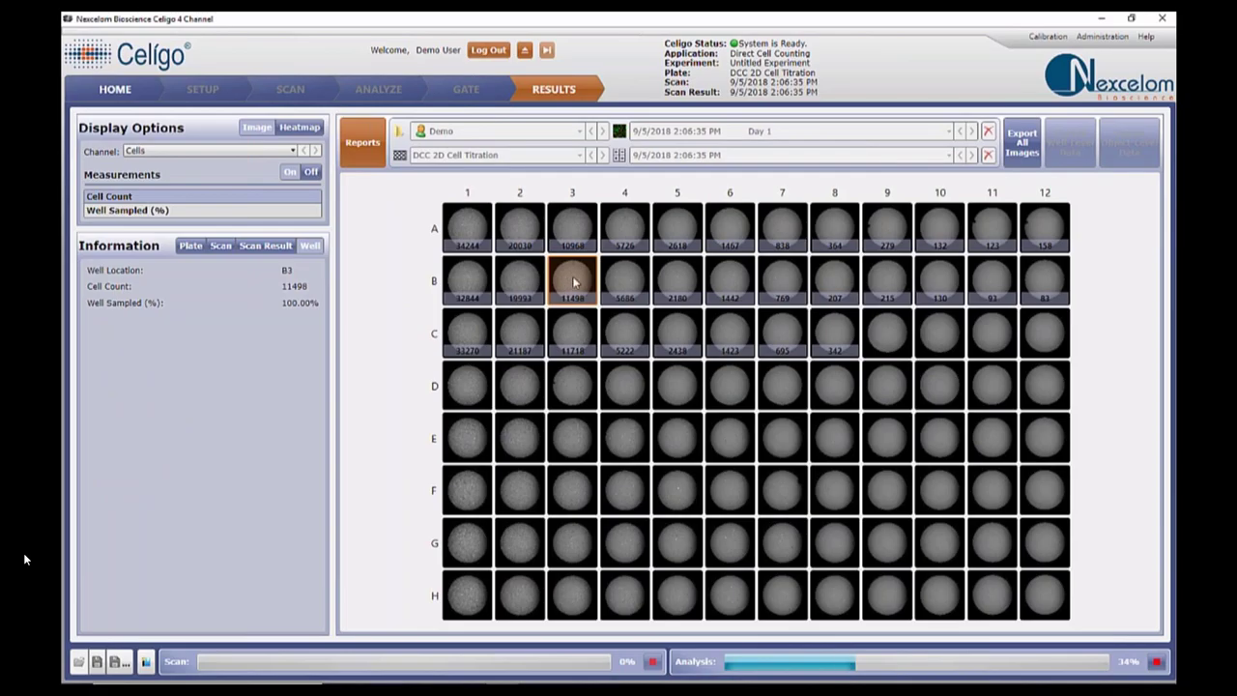
double_click(571, 283)
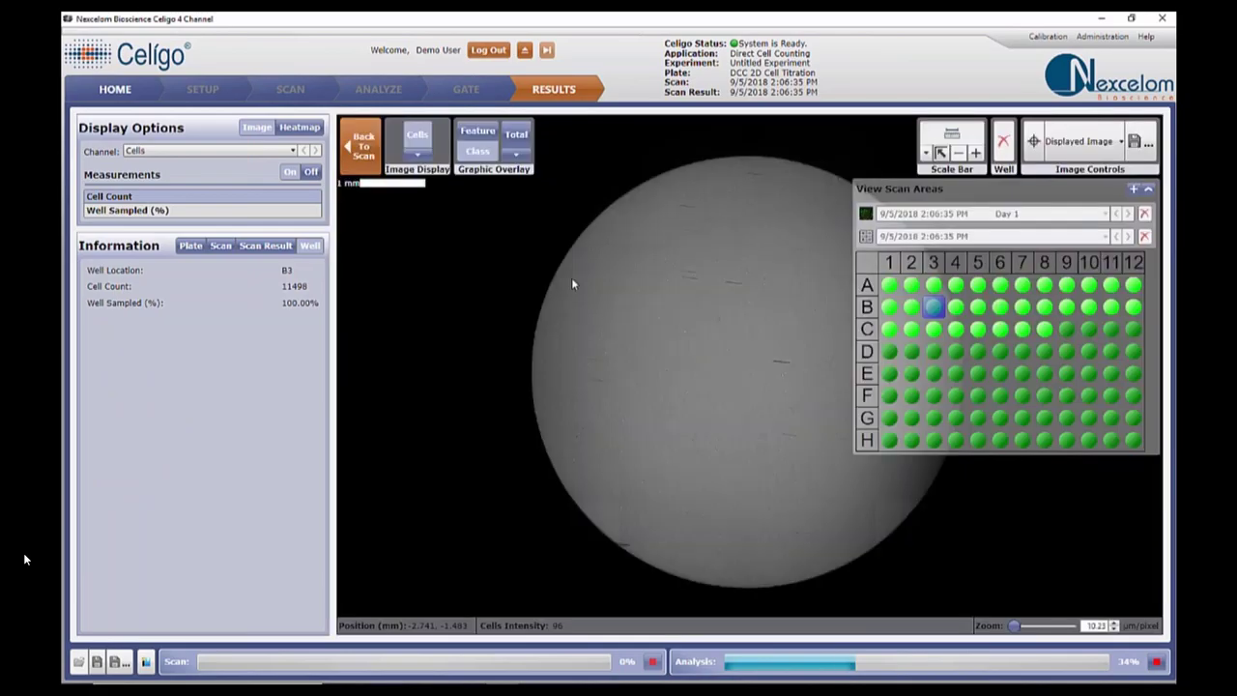
double_click(683, 340)
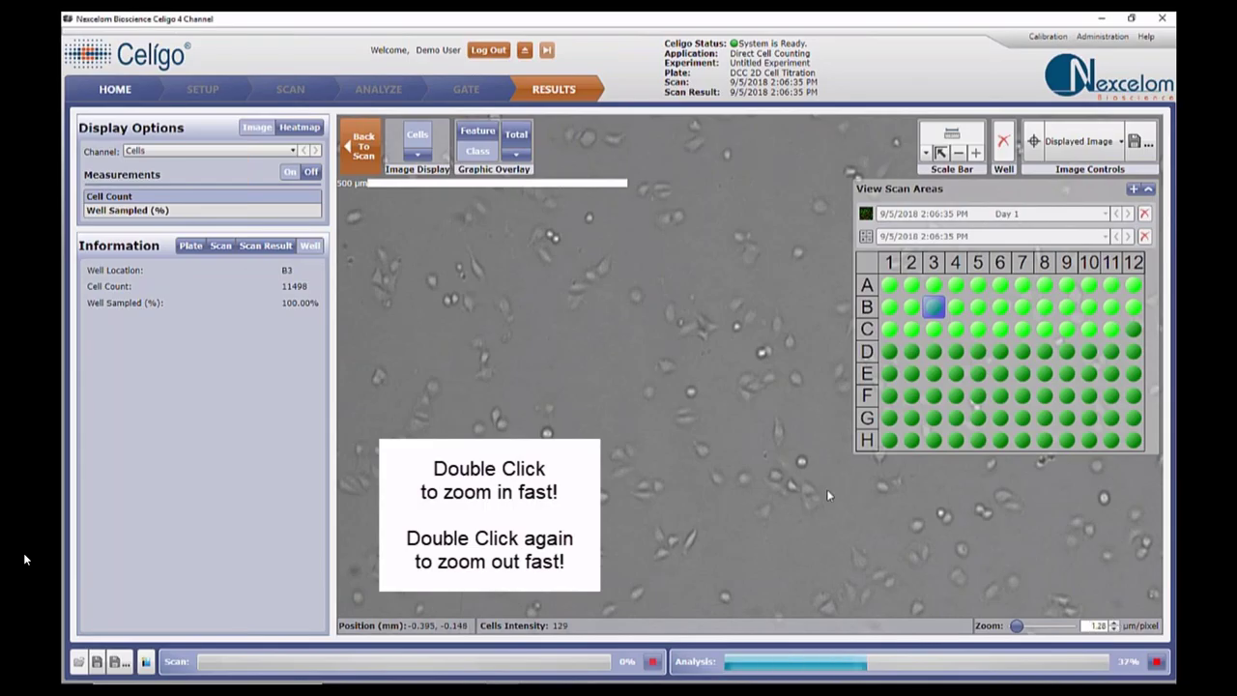
double_click(637, 347)
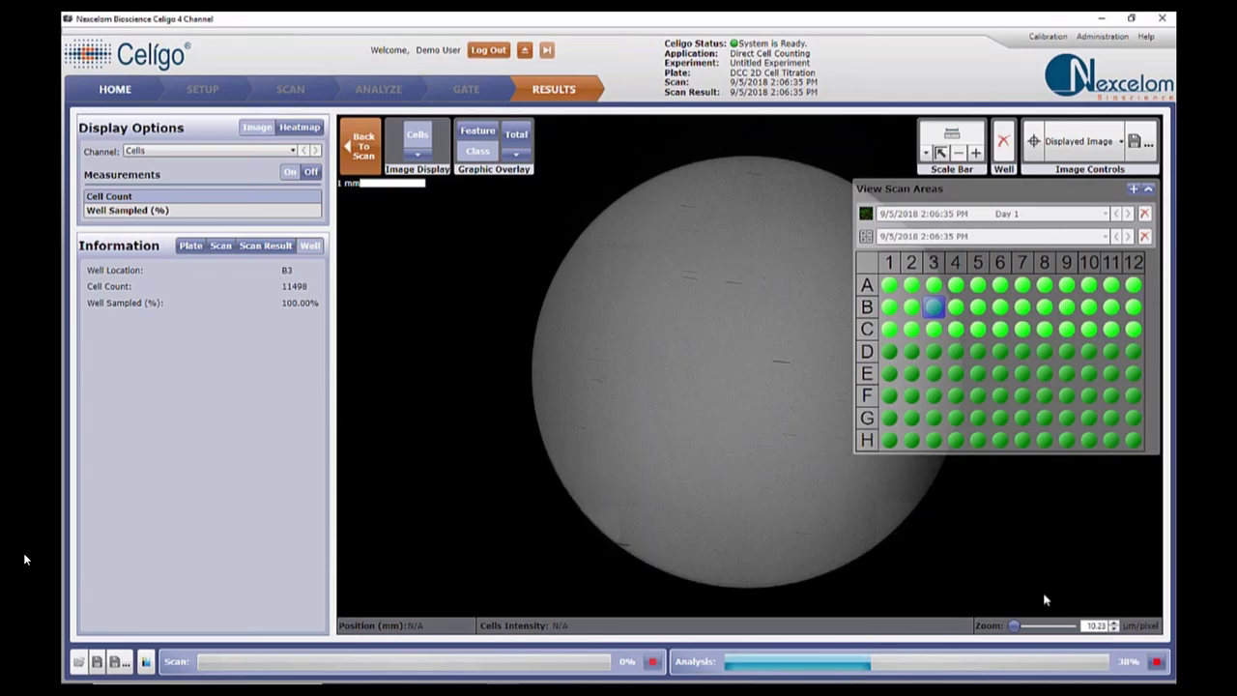
- Zoom in on the cells of well B3 and compare the image with the Cells feature overlay shown and hidden
double_click(726, 349)
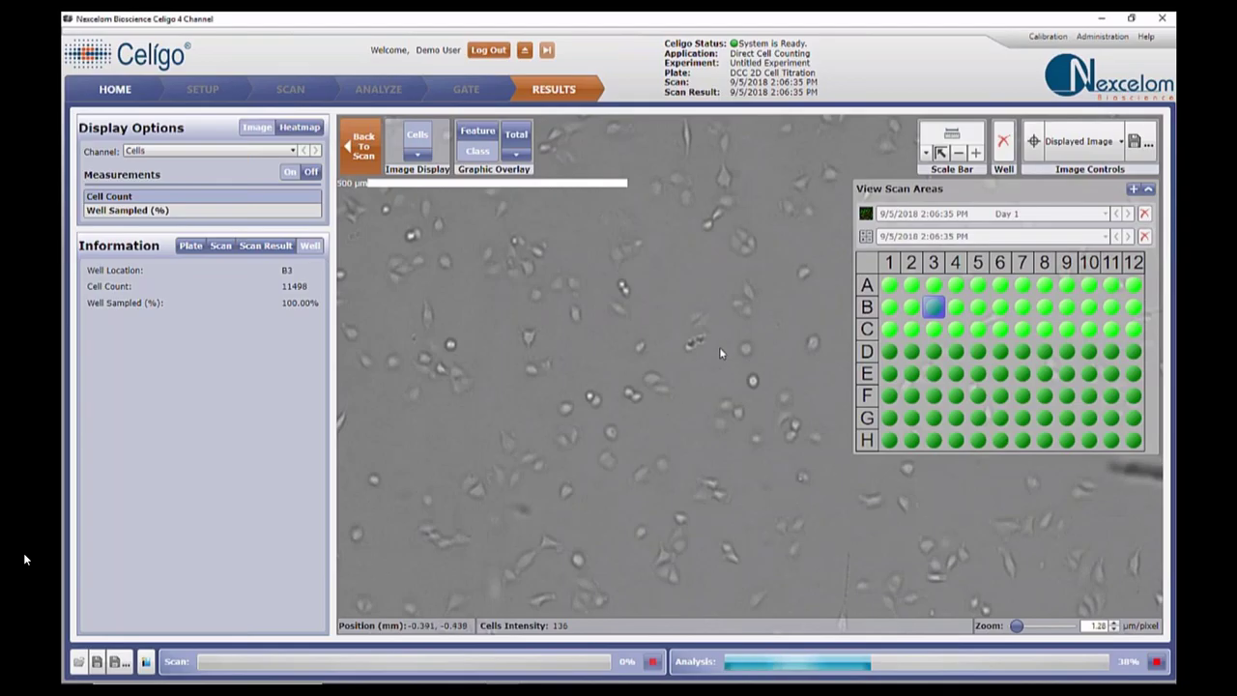
left_click(469, 136)
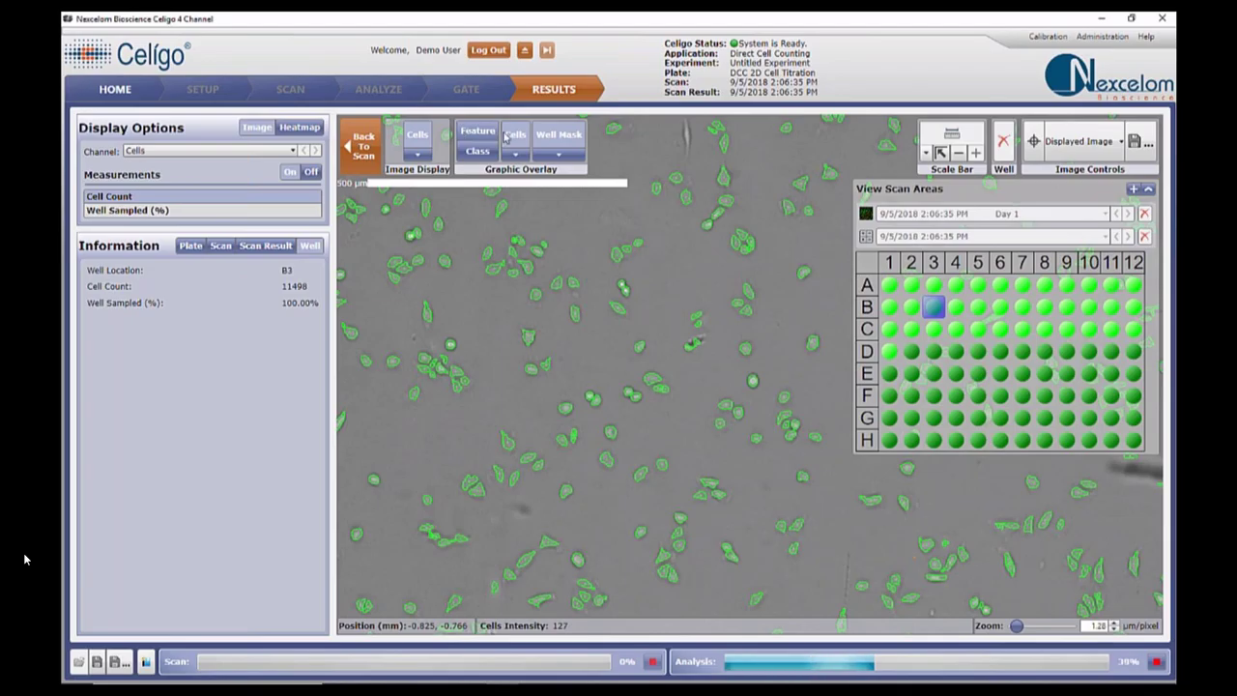
left_click(512, 137)
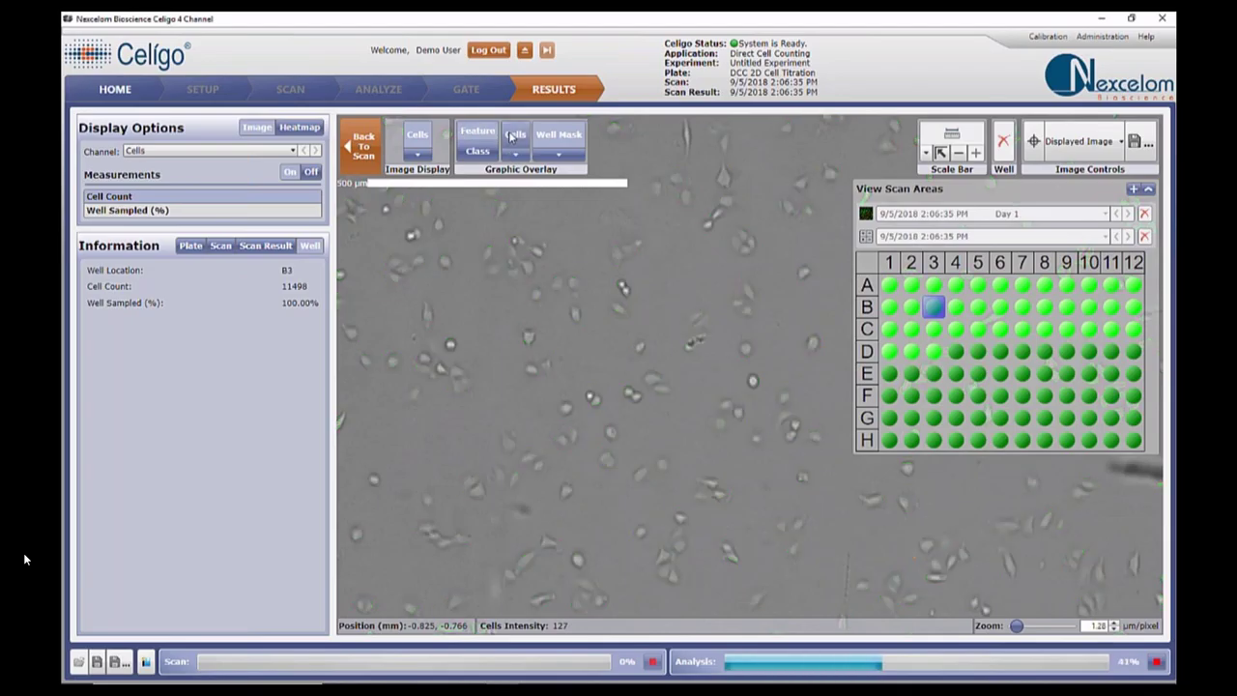
left_click(511, 137)
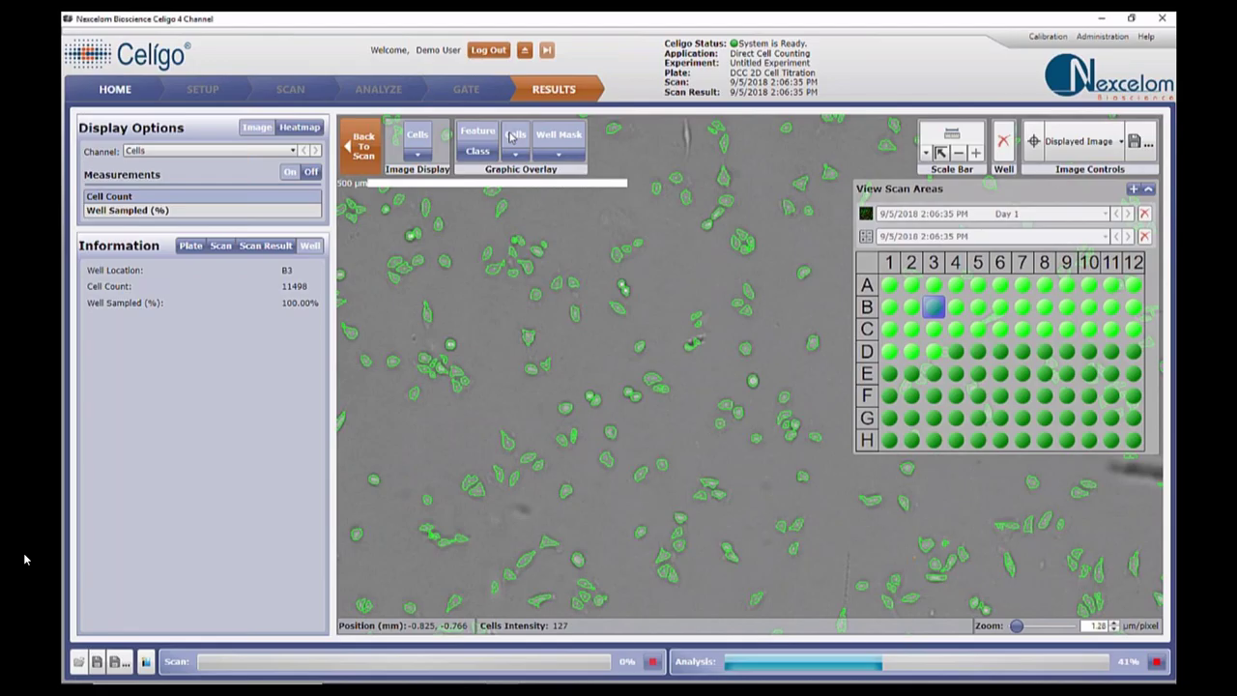
left_click(512, 137)
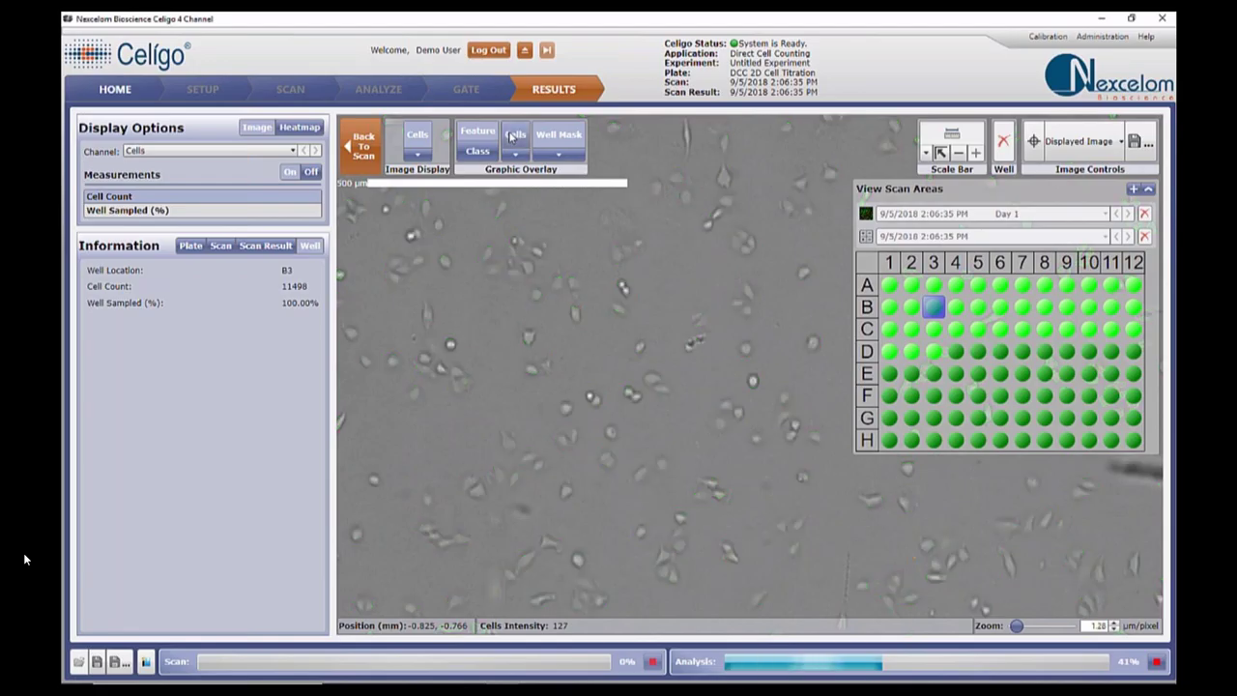
left_click(511, 137)
left_click(511, 136)
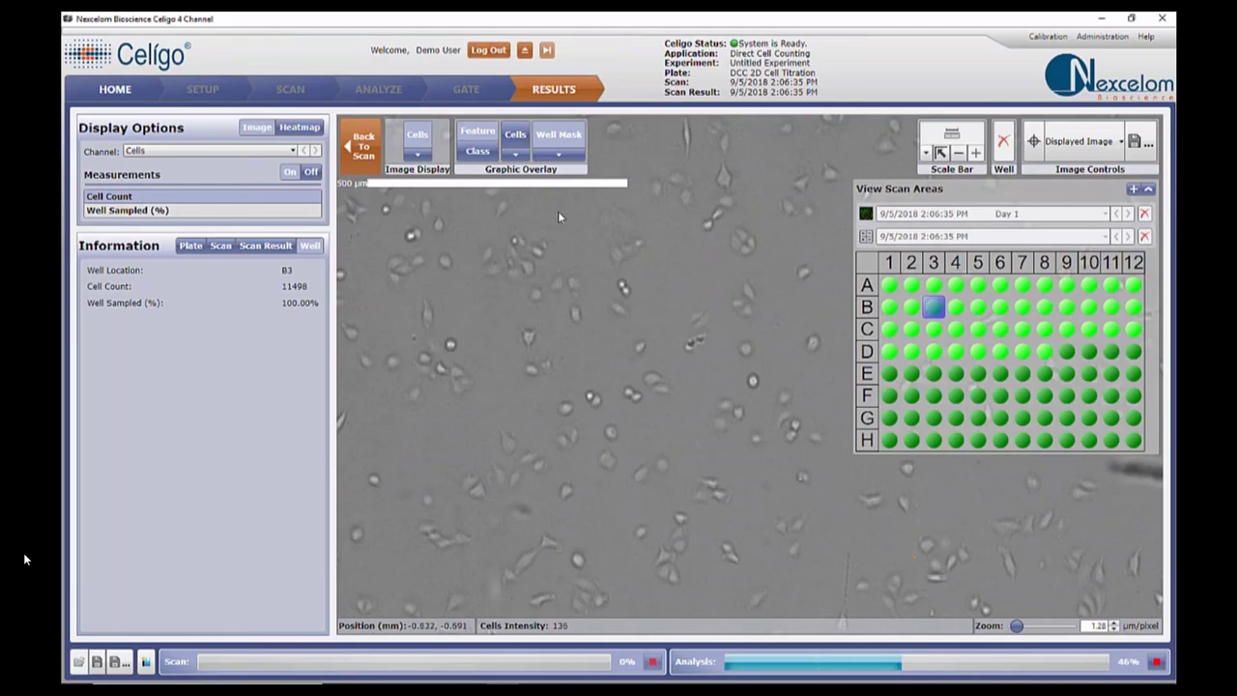
- Open well C3 from the plate view and capture a 200 x 200 fixed-rectangle clip of its cells with MWSnap
left_click(364, 154)
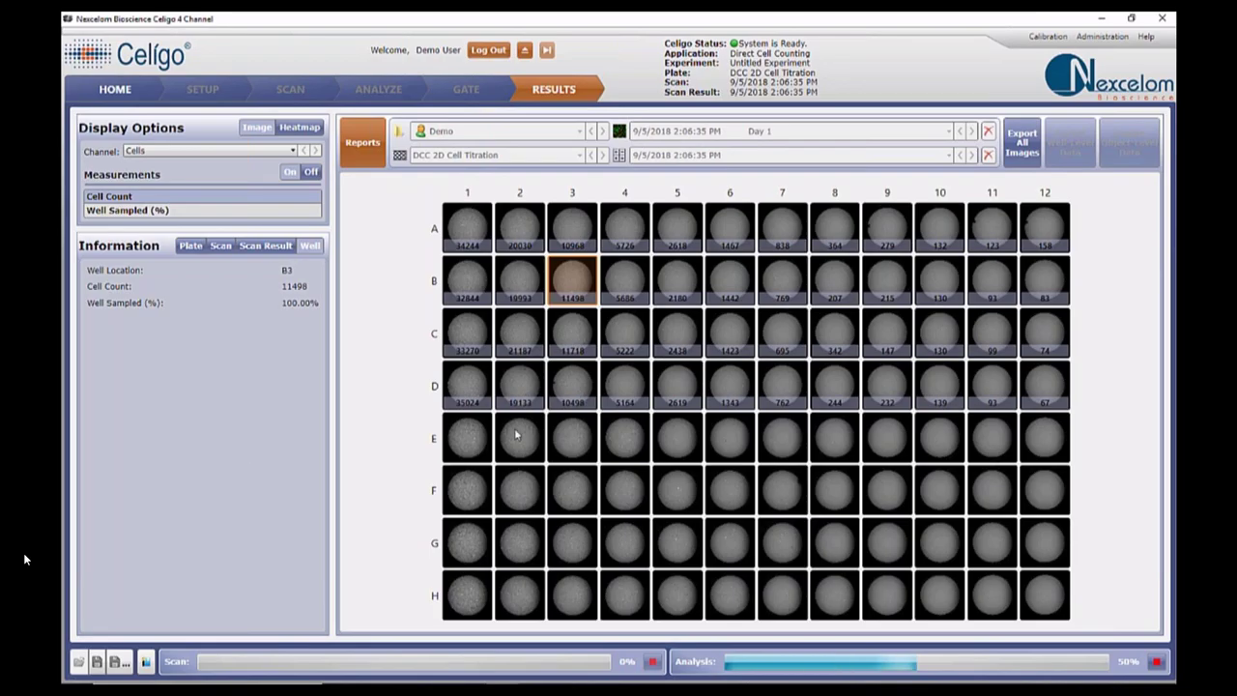
double_click(573, 344)
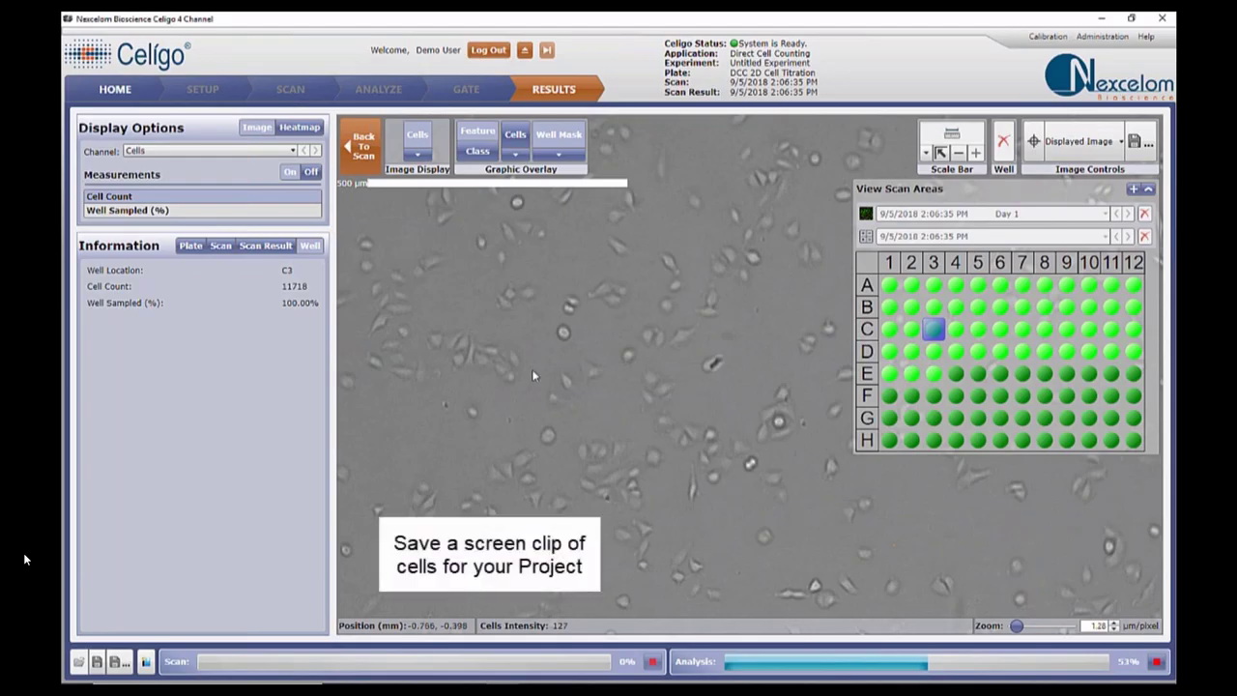
left_click_drag(532, 375, 585, 371)
left_click_drag(714, 332, 470, 467)
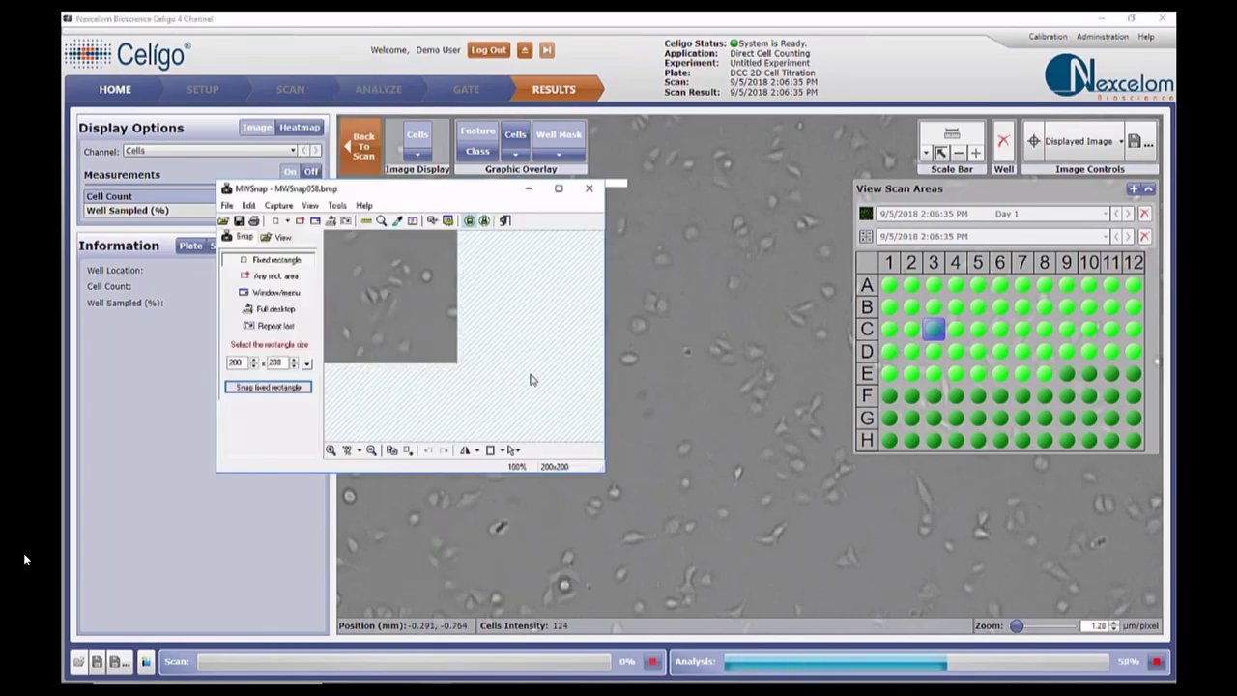
- Save the clip to the Desktop as the JPEG file "2D Adh cells", replacing the existing file, and close MWSnap
left_click(226, 204)
left_click(243, 233)
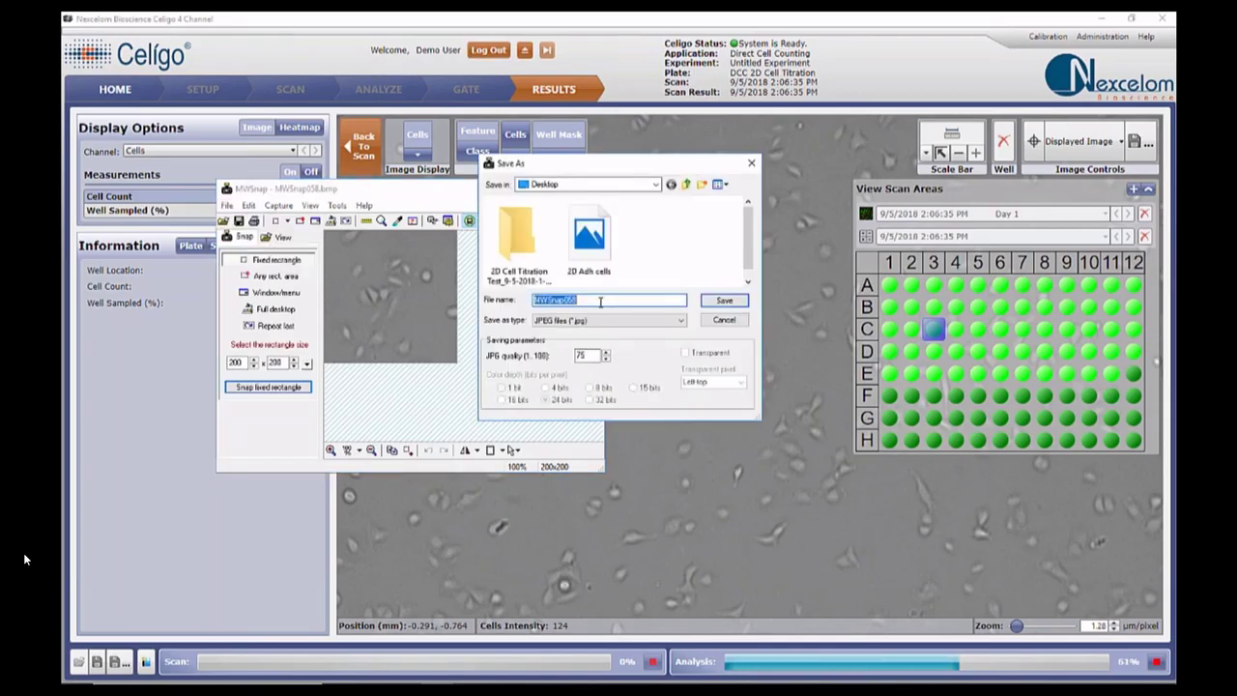
left_click(590, 247)
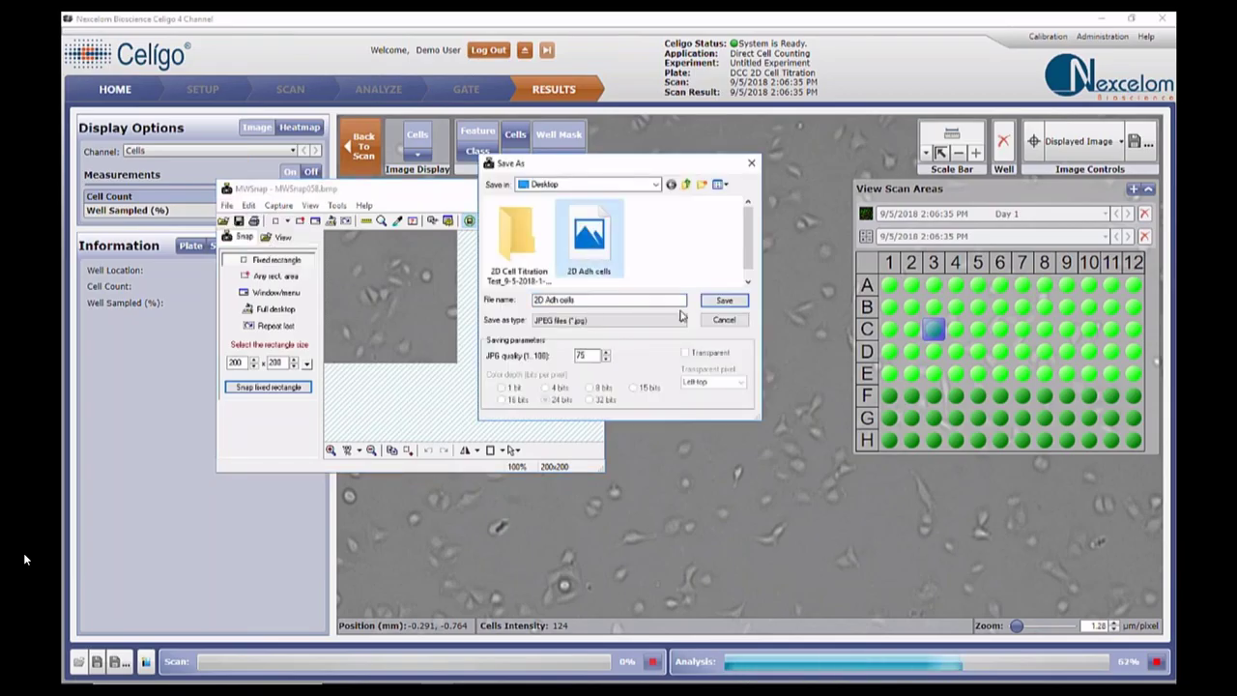
left_click(724, 300)
left_click(580, 386)
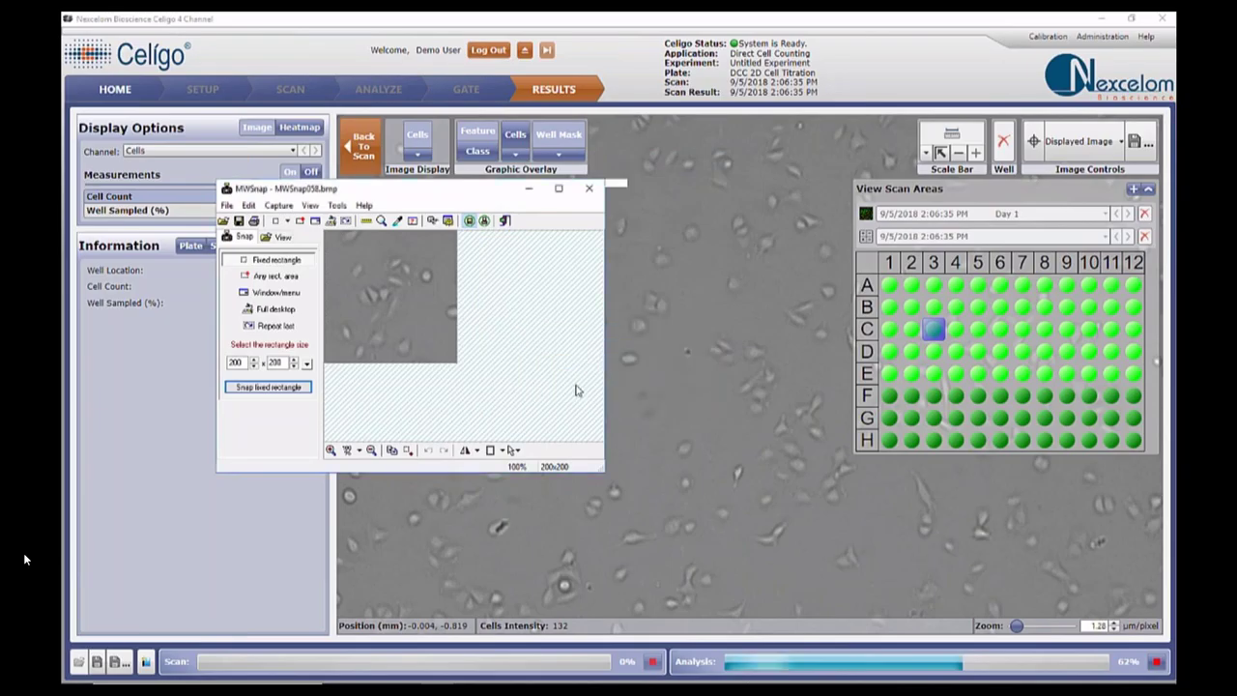
left_click(587, 190)
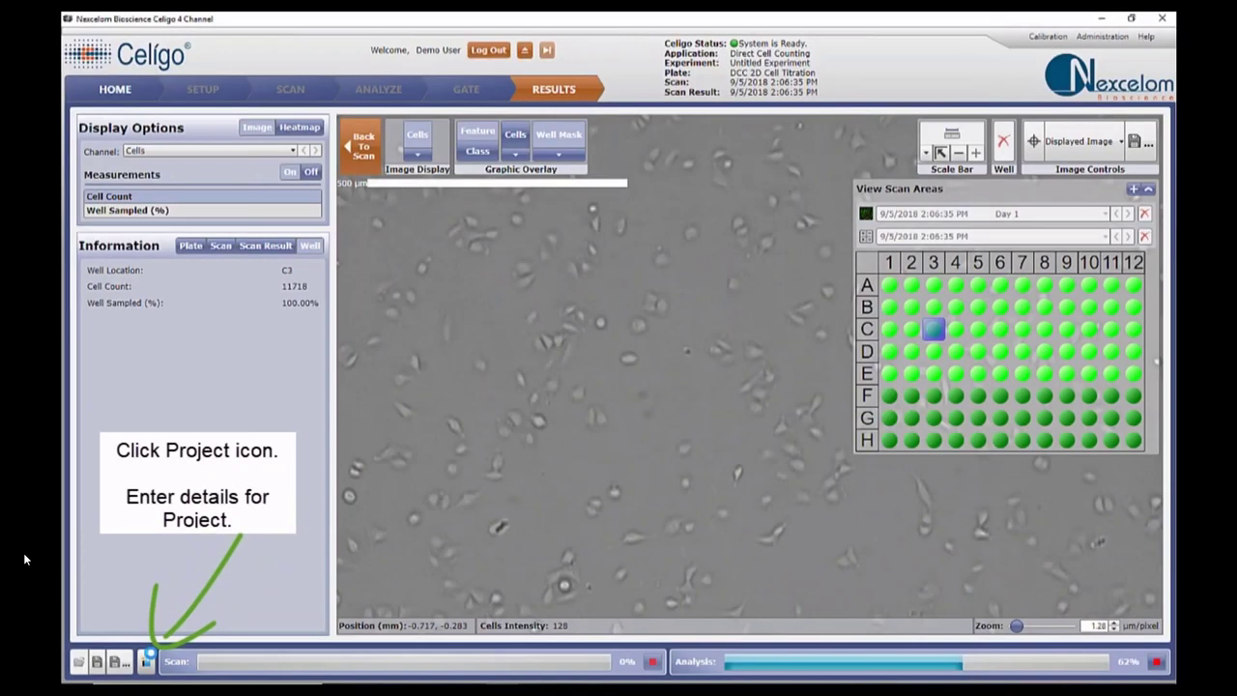
- Start a new project from the current experiment and name it "DCC 2D Adherent Cell Project"
left_click(159, 658)
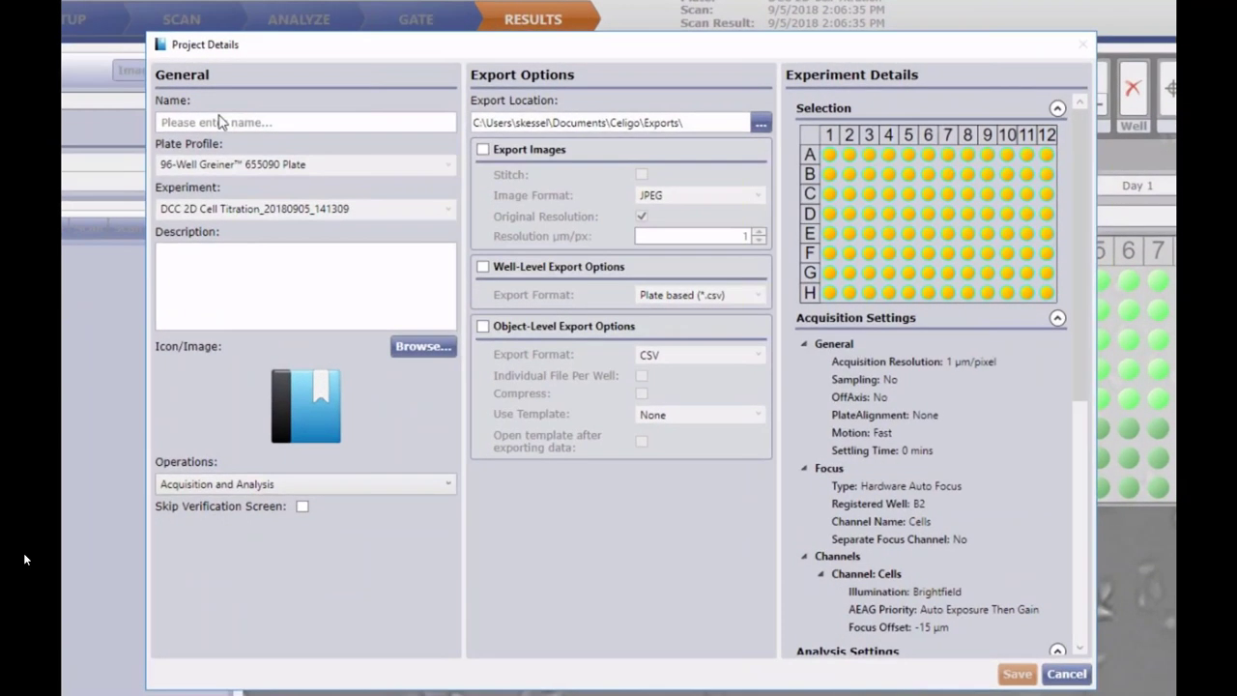
left_click(241, 135)
type("DCC 2D")
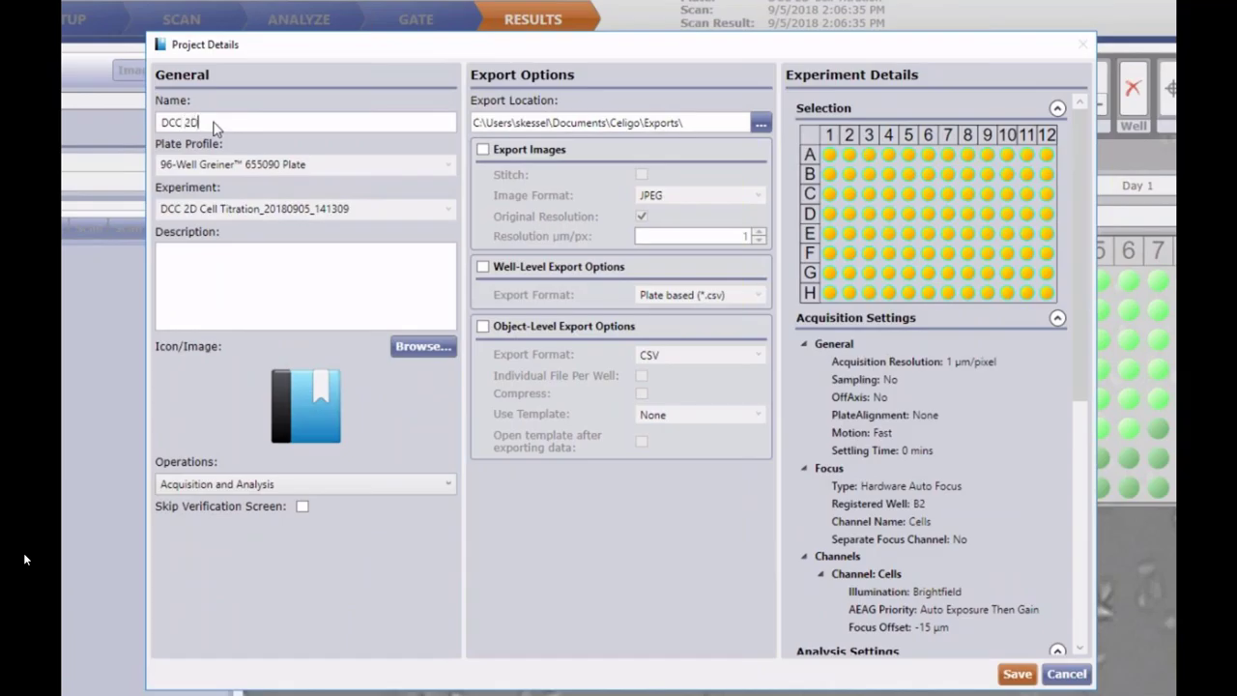
type(" Adherent Cell")
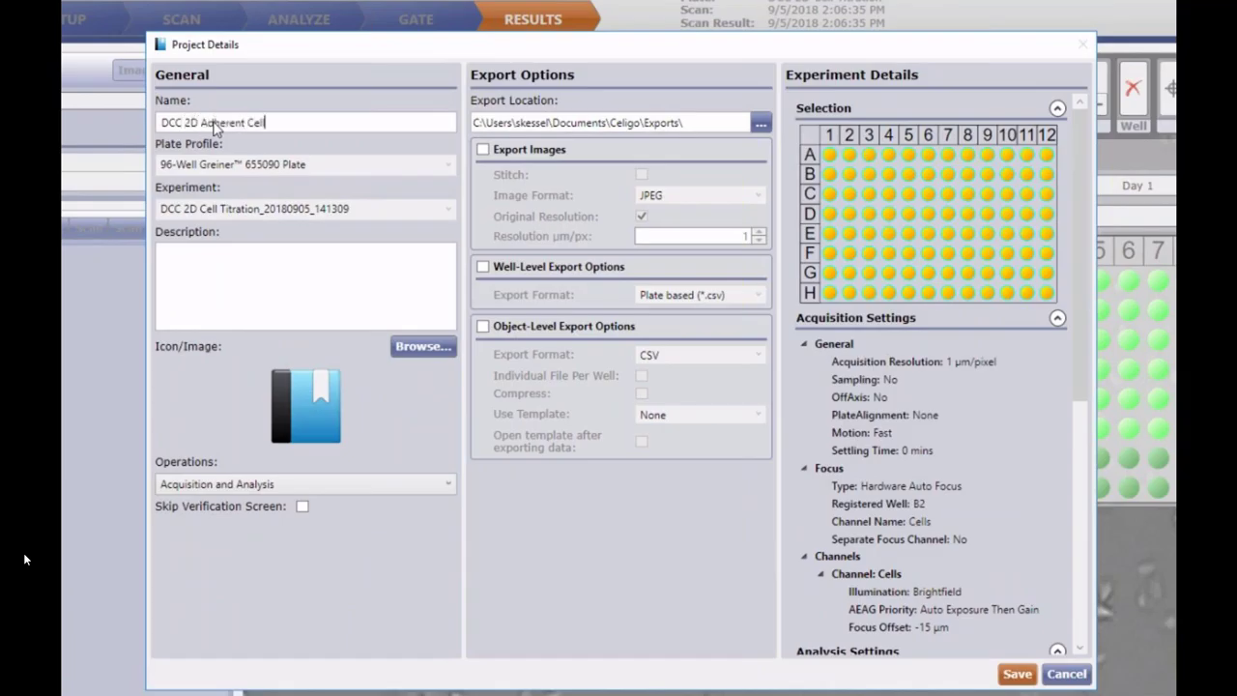
type(" Project")
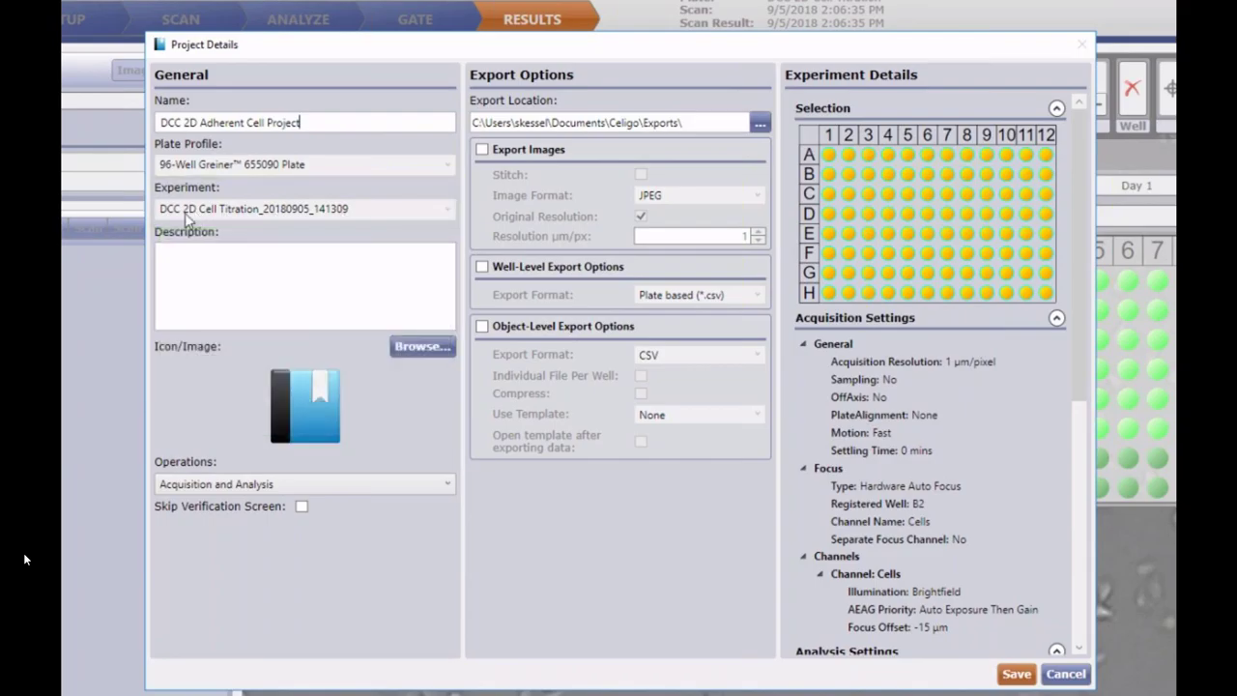
- Set the project's icon to the "2D Adh cells" image from the Desktop
left_click(423, 346)
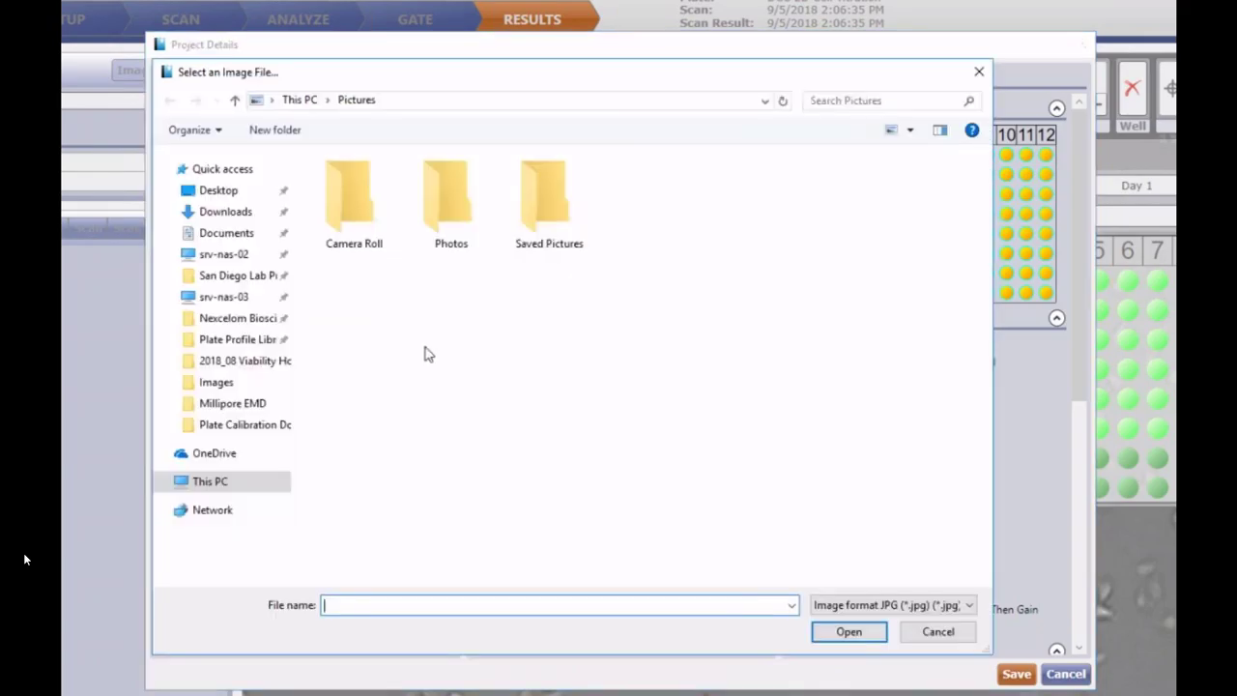
left_click(211, 193)
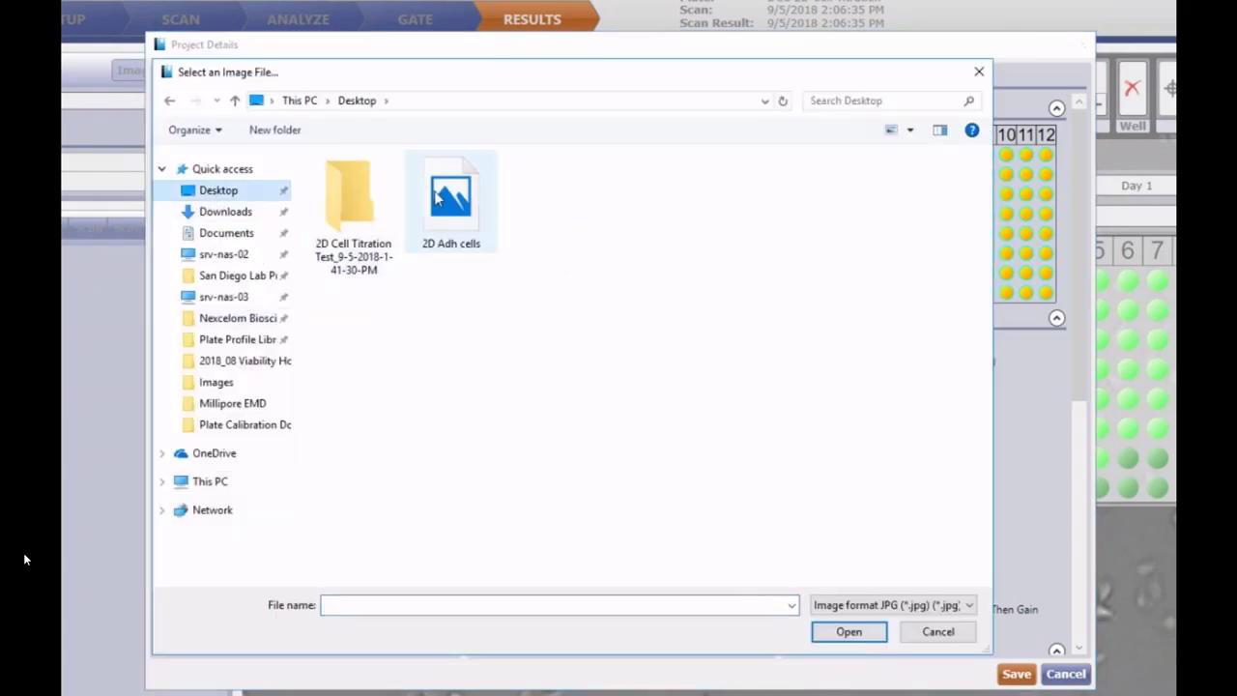
left_click(450, 194)
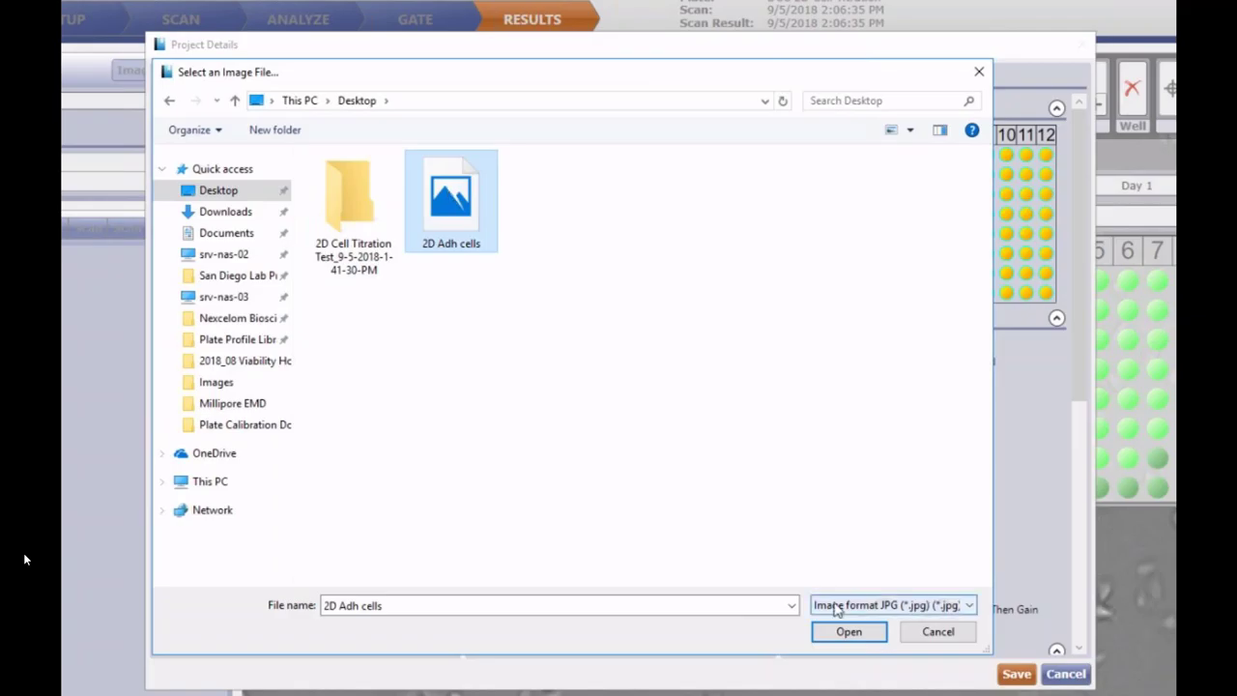
left_click(846, 632)
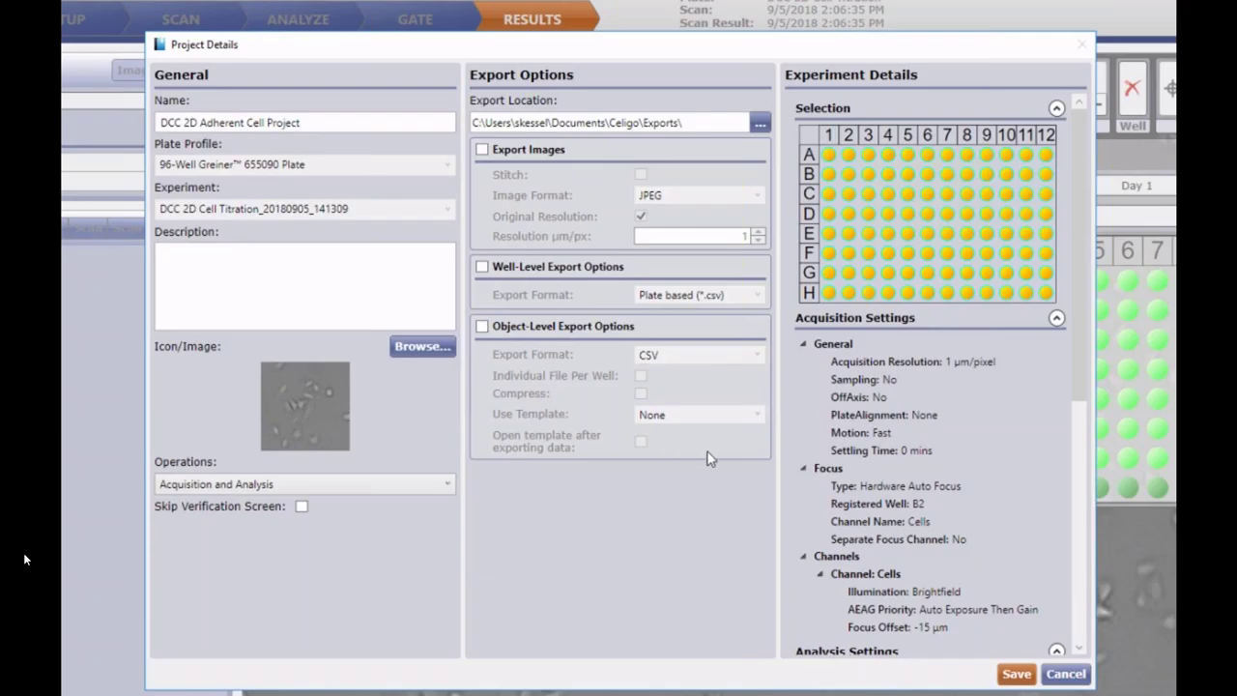
- Check the project's well selection, acquisition, analysis and classification settings, and save the project
left_click(1056, 108)
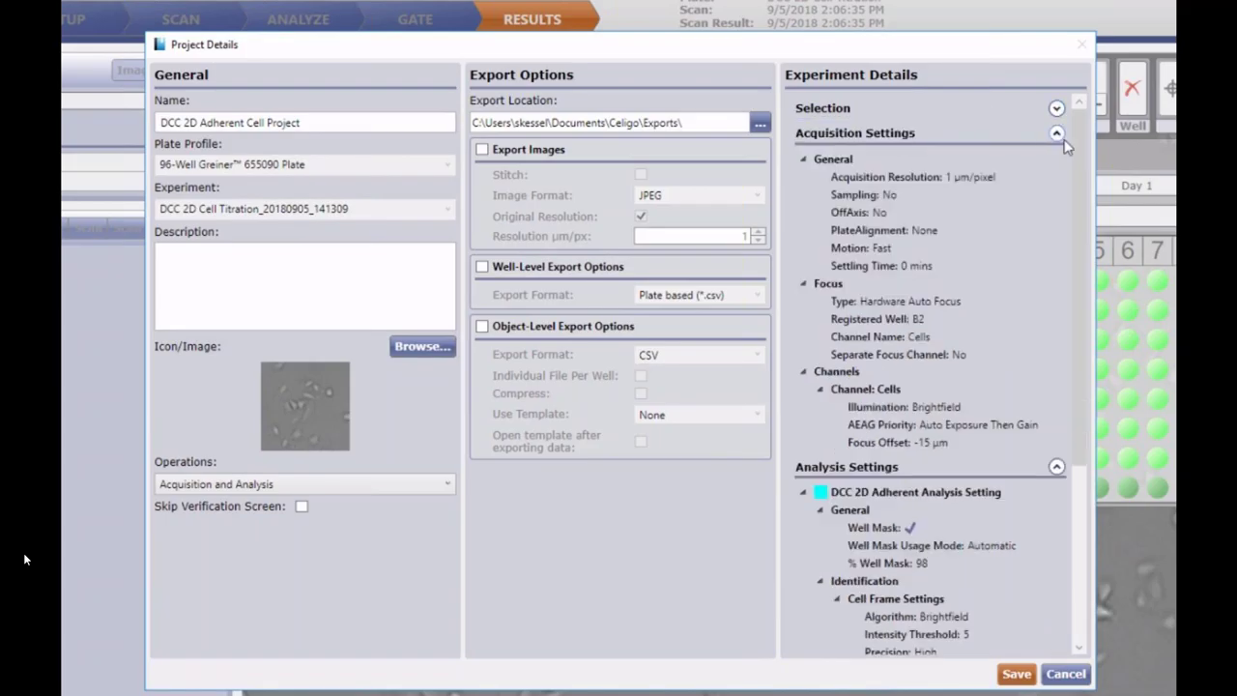
left_click(1057, 136)
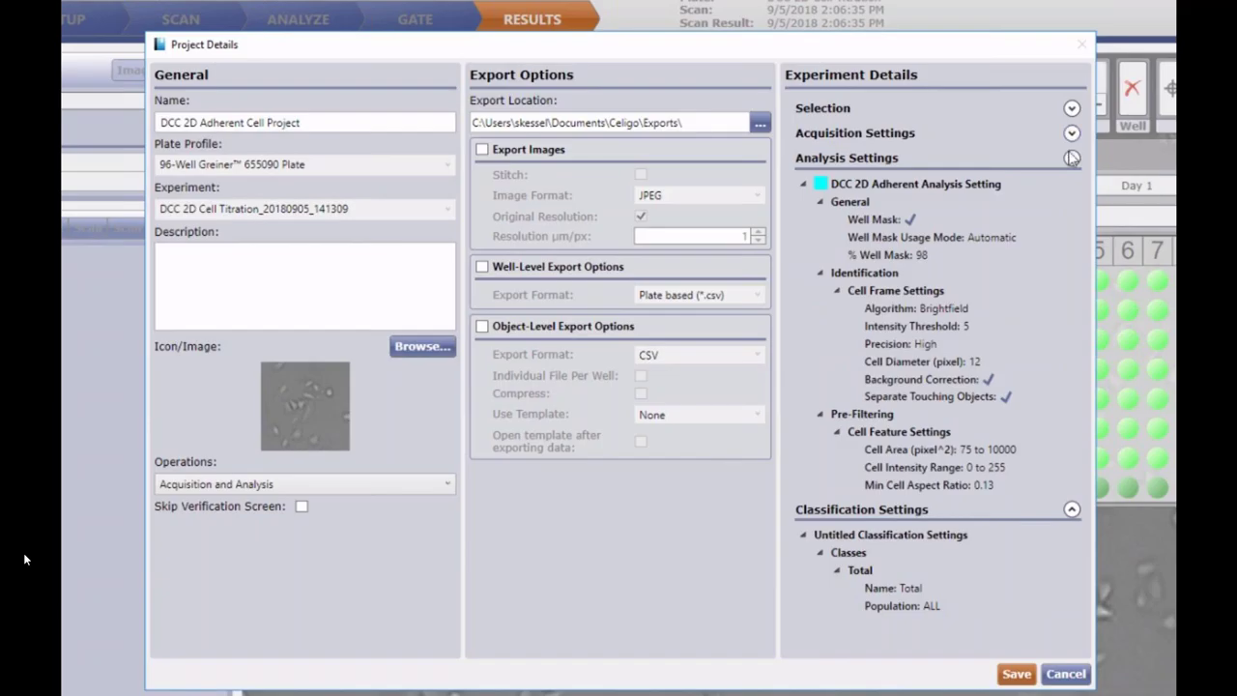
left_click(1073, 160)
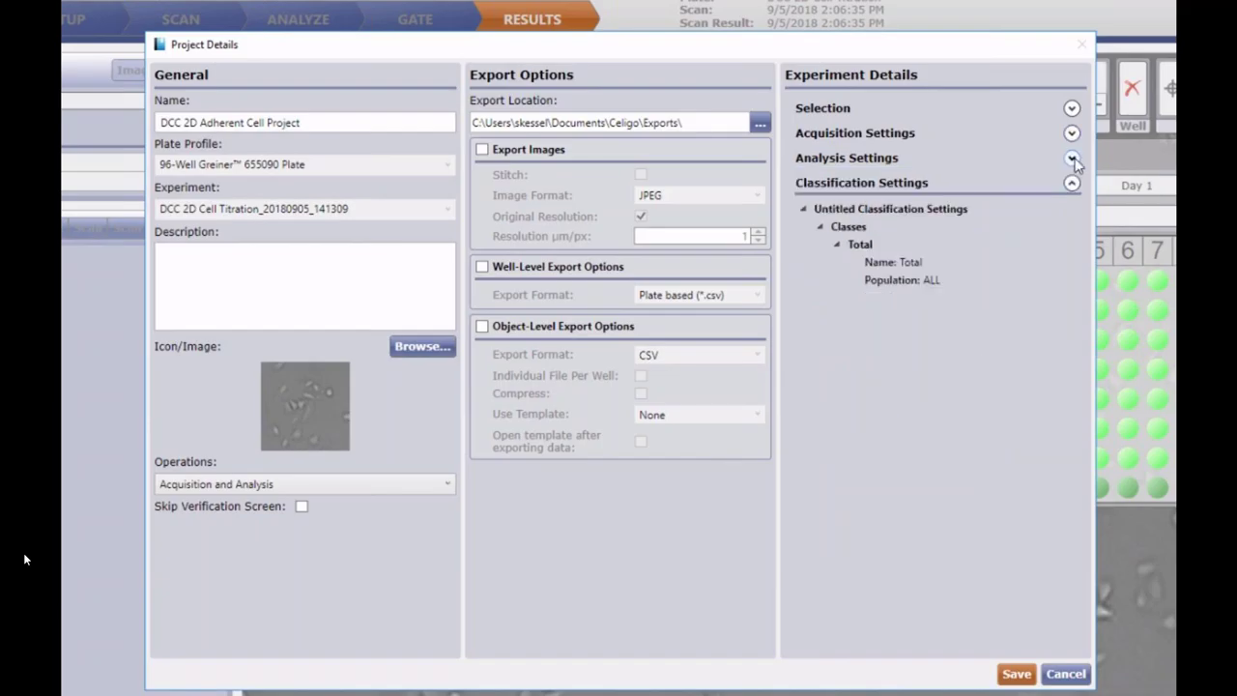
left_click(1073, 159)
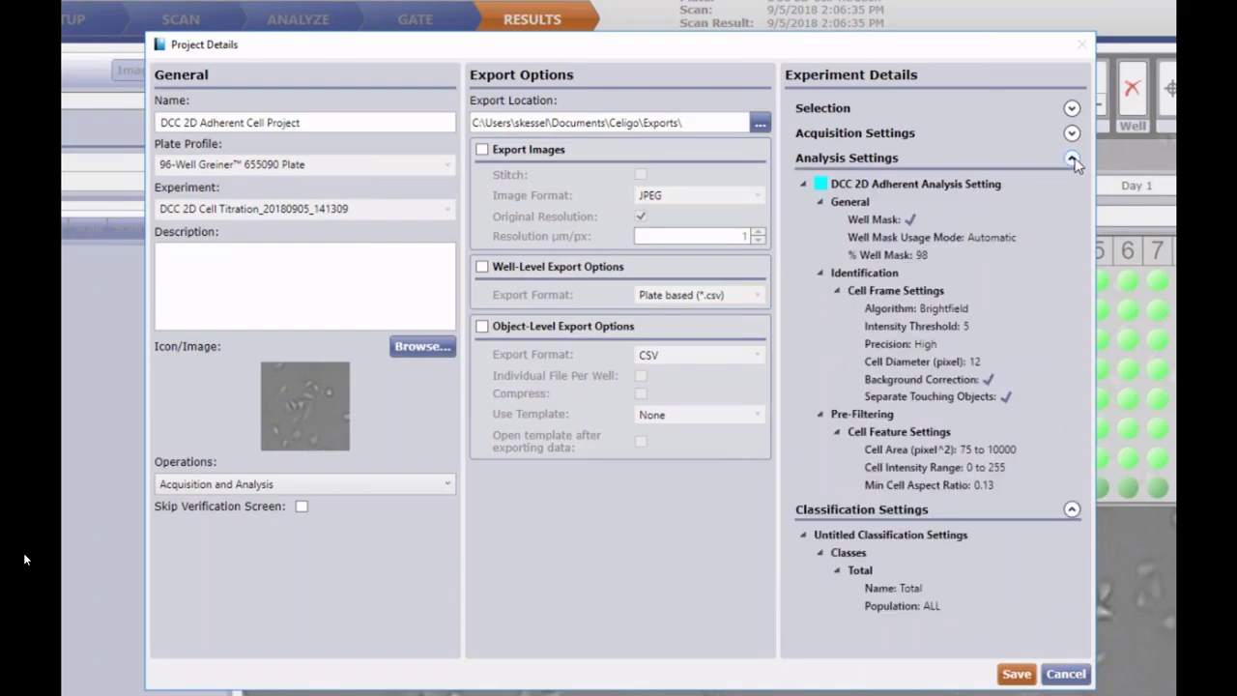
left_click(1072, 160)
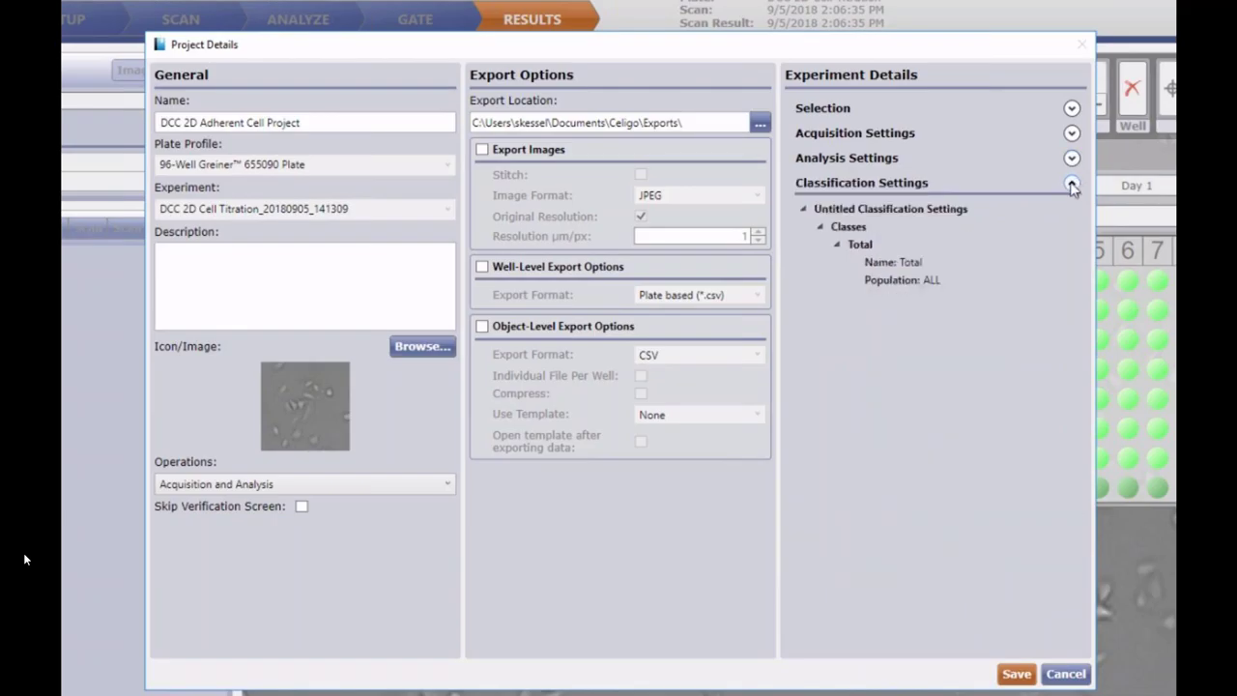
left_click(1072, 184)
left_click(1072, 184)
left_click(1073, 159)
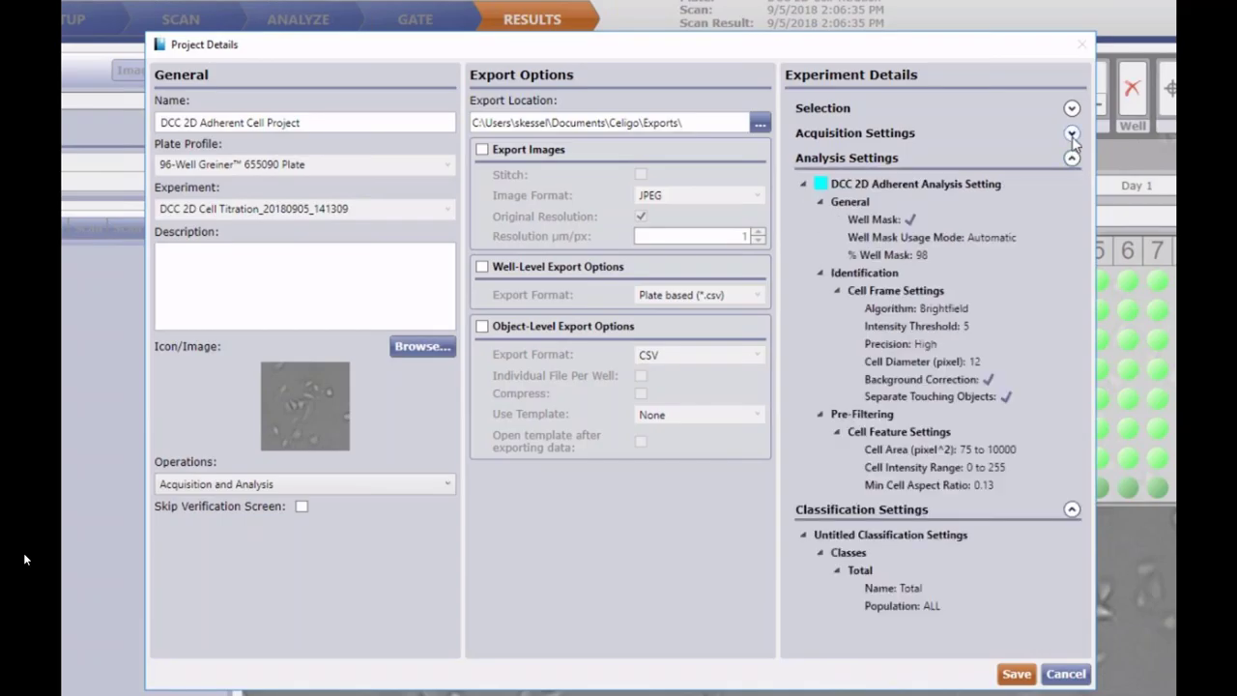
left_click(1072, 133)
left_click(1057, 108)
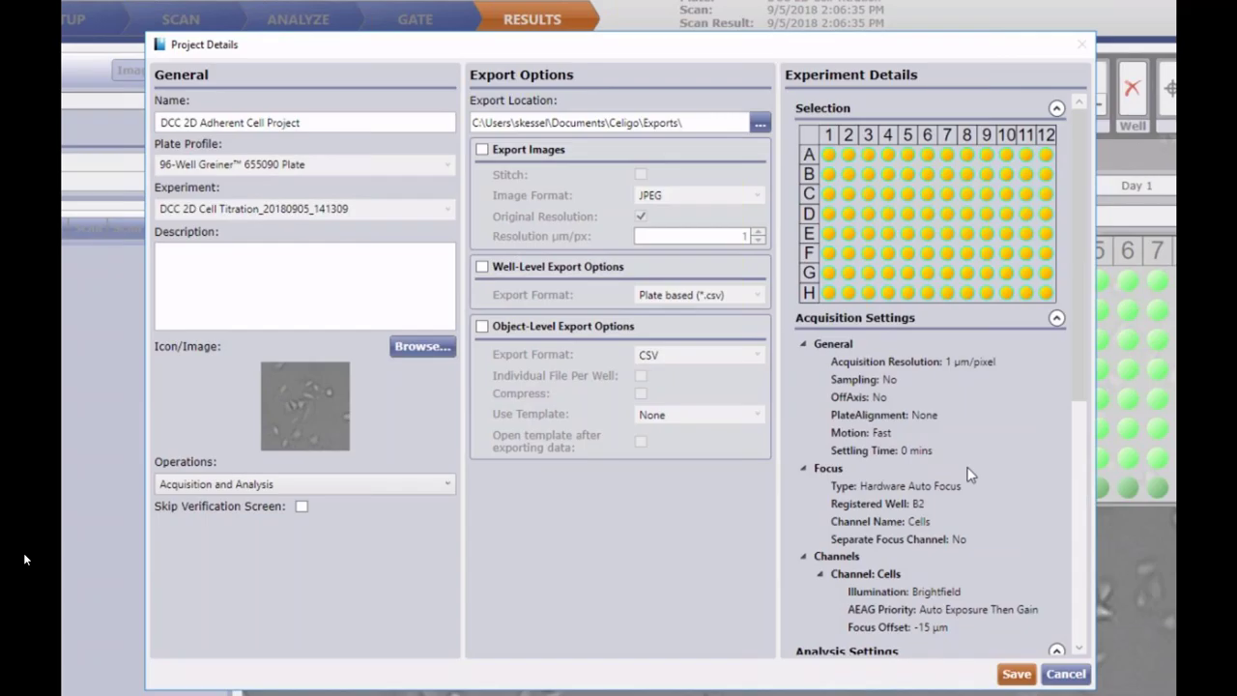
left_click(1014, 677)
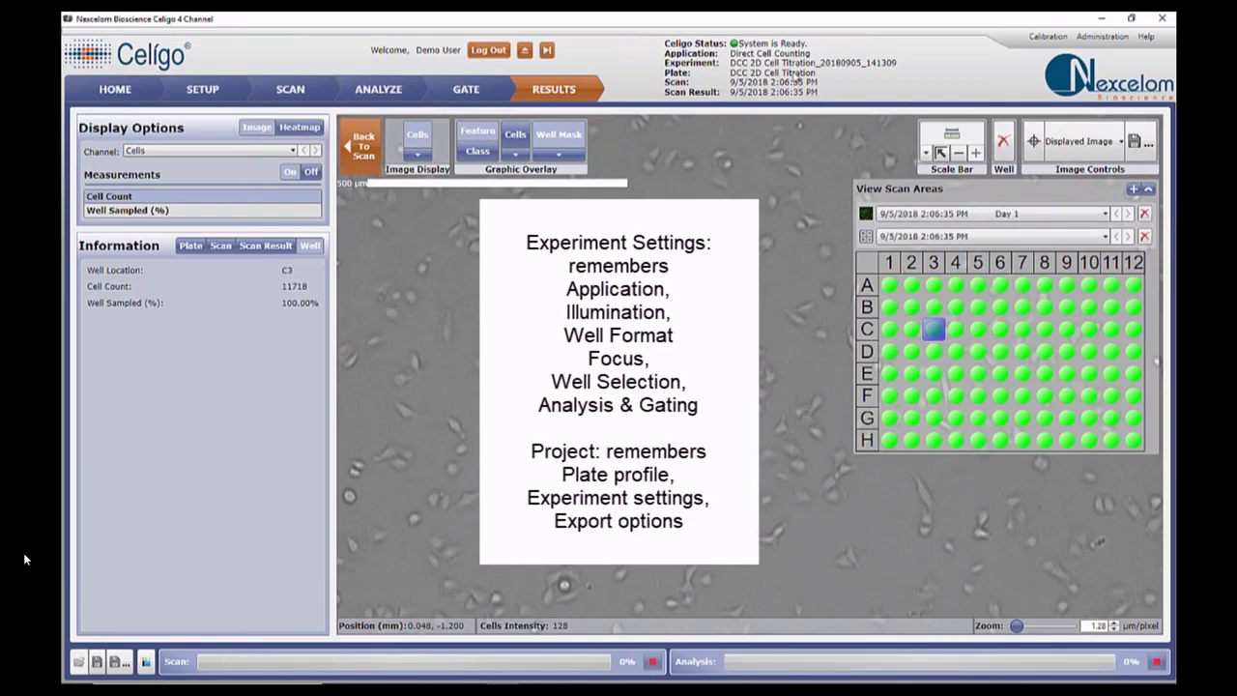
- Return to the plate results and export the well-level data to the Desktop in Plate based (*.csv) format
left_click(363, 149)
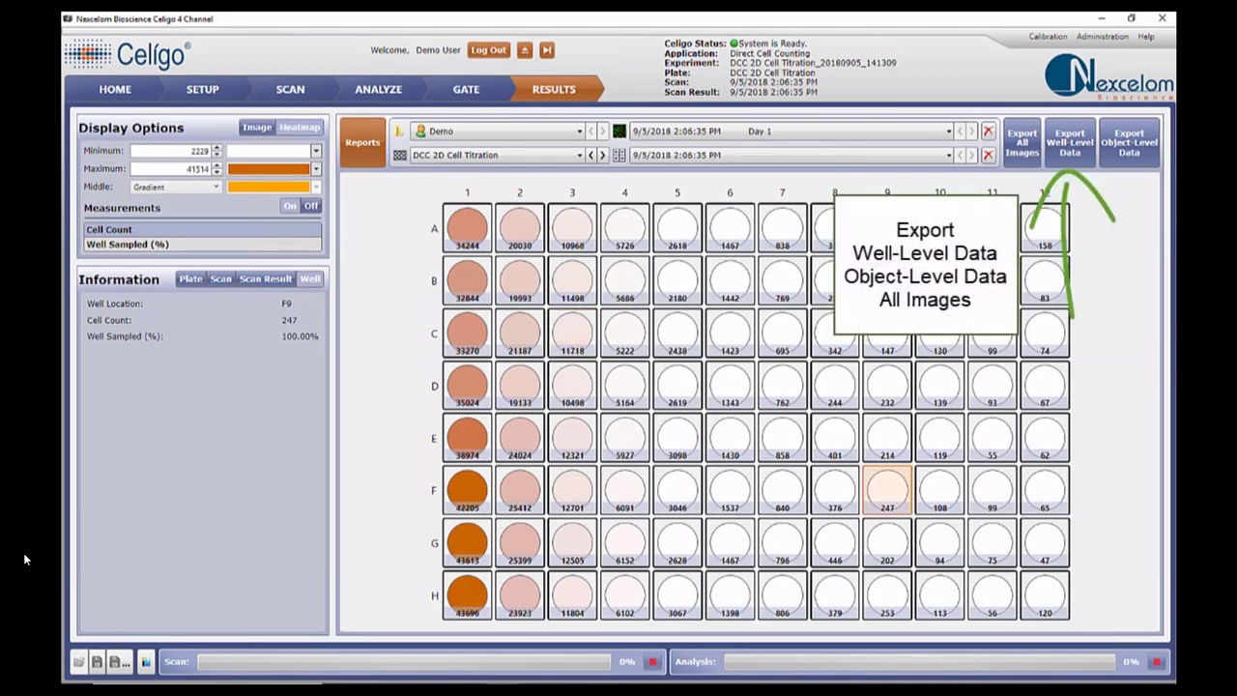
left_click(1083, 162)
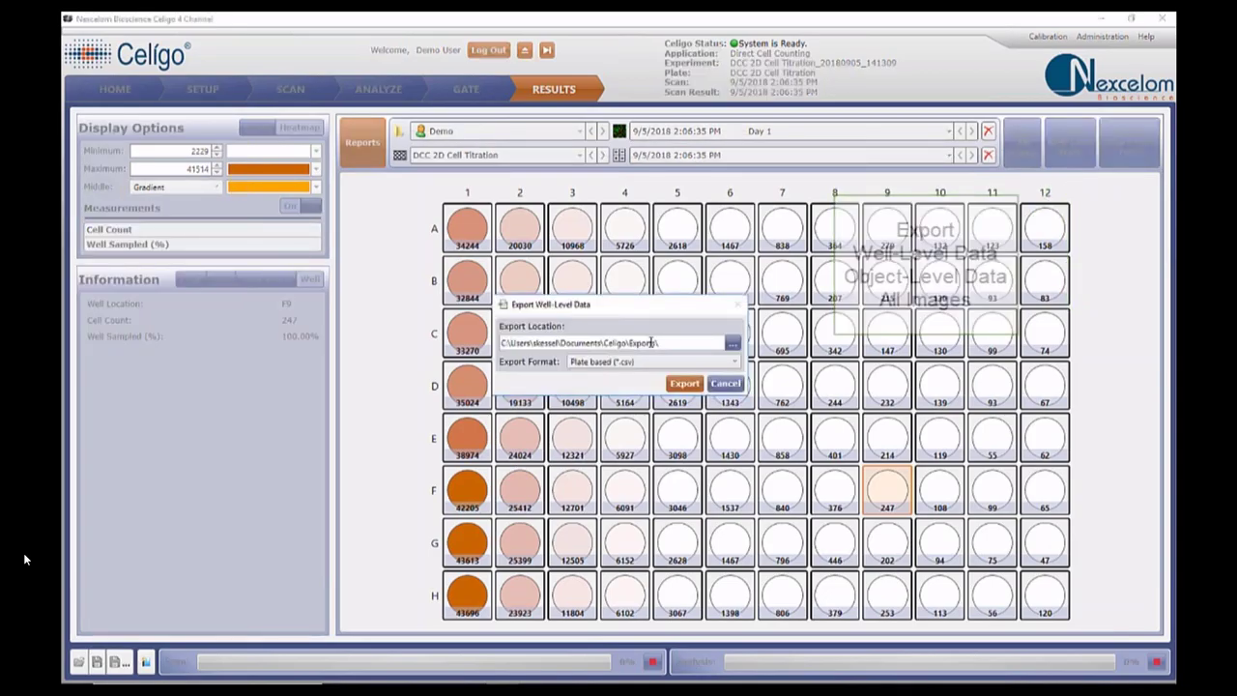
left_click(732, 343)
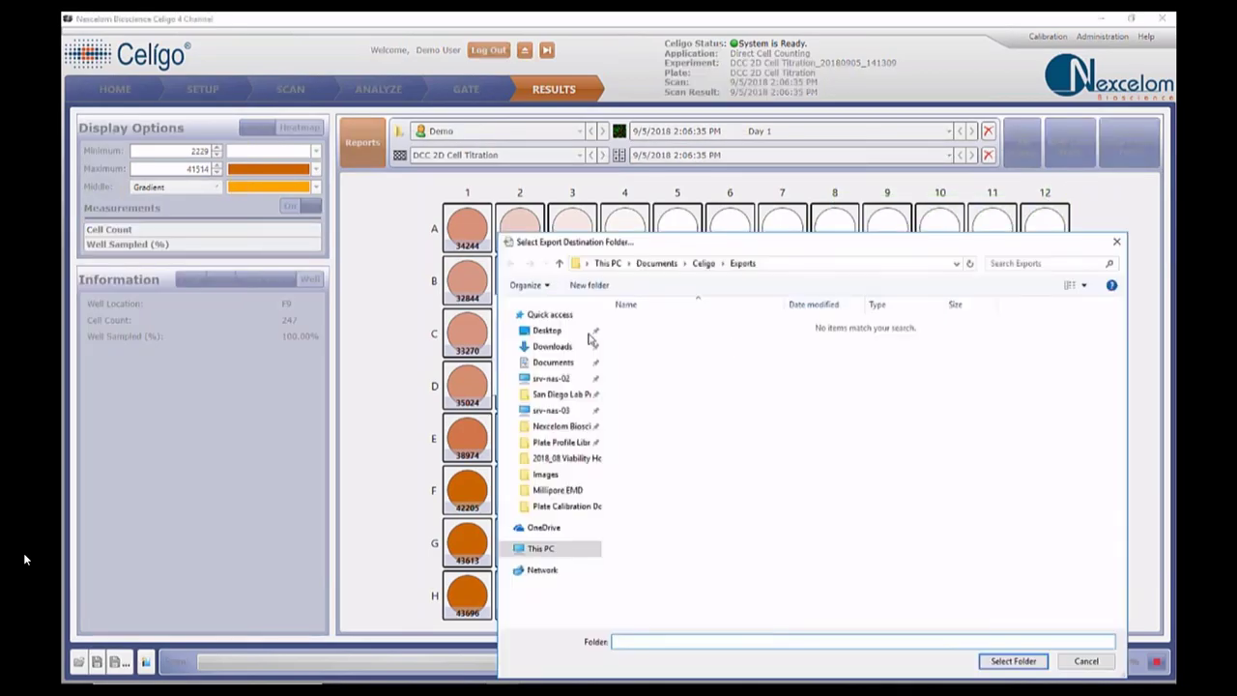
left_click(537, 332)
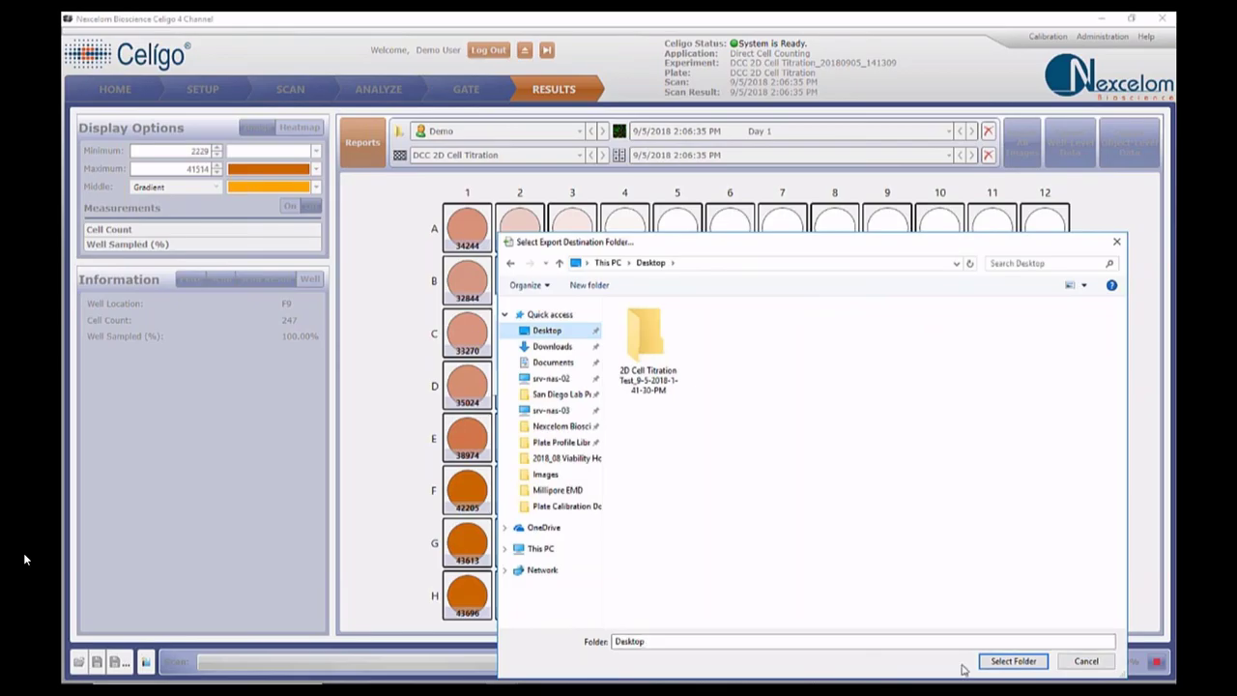
left_click(1013, 661)
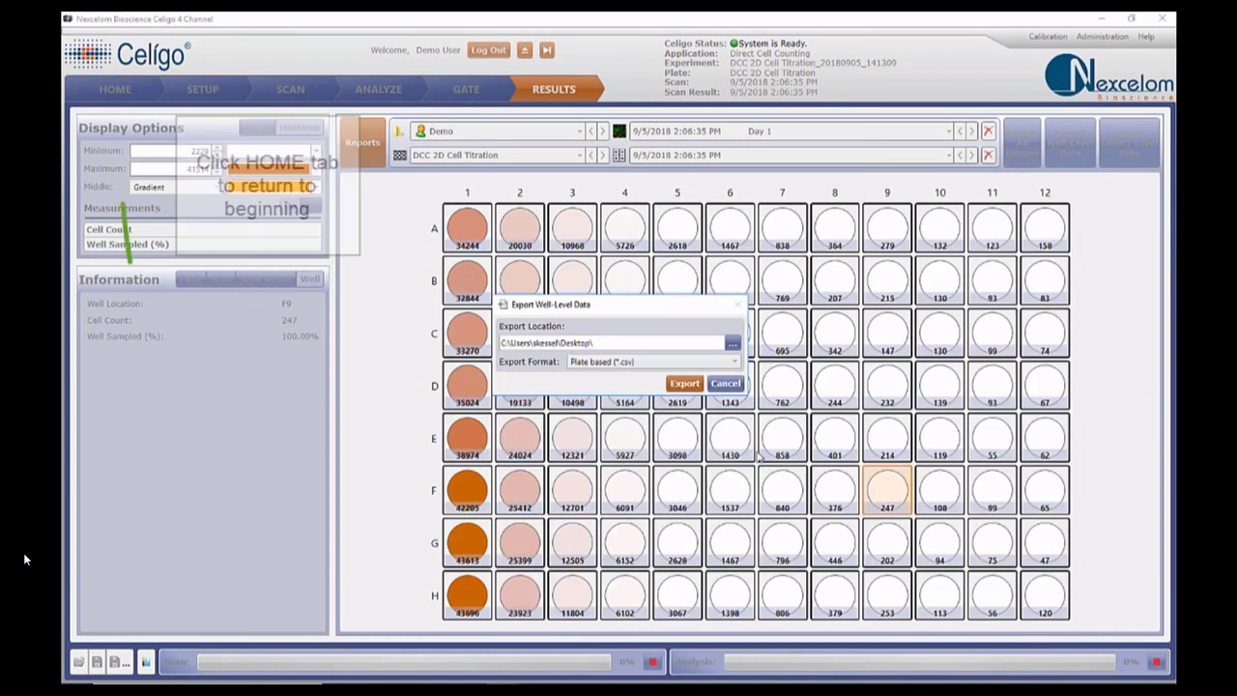
left_click(683, 384)
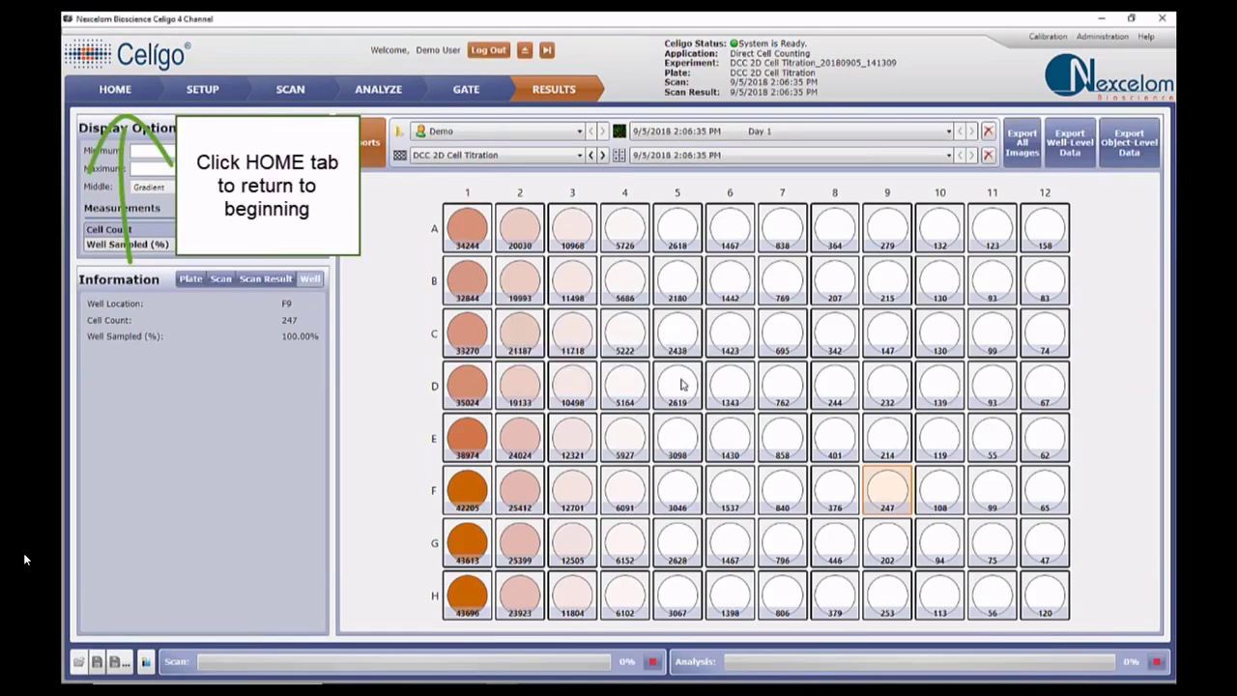
- Start a project run of DCC 2D Adherent Cell Project, load the plate as "DCC 2D Cell Titration" and proceed to project verification
left_click(128, 92)
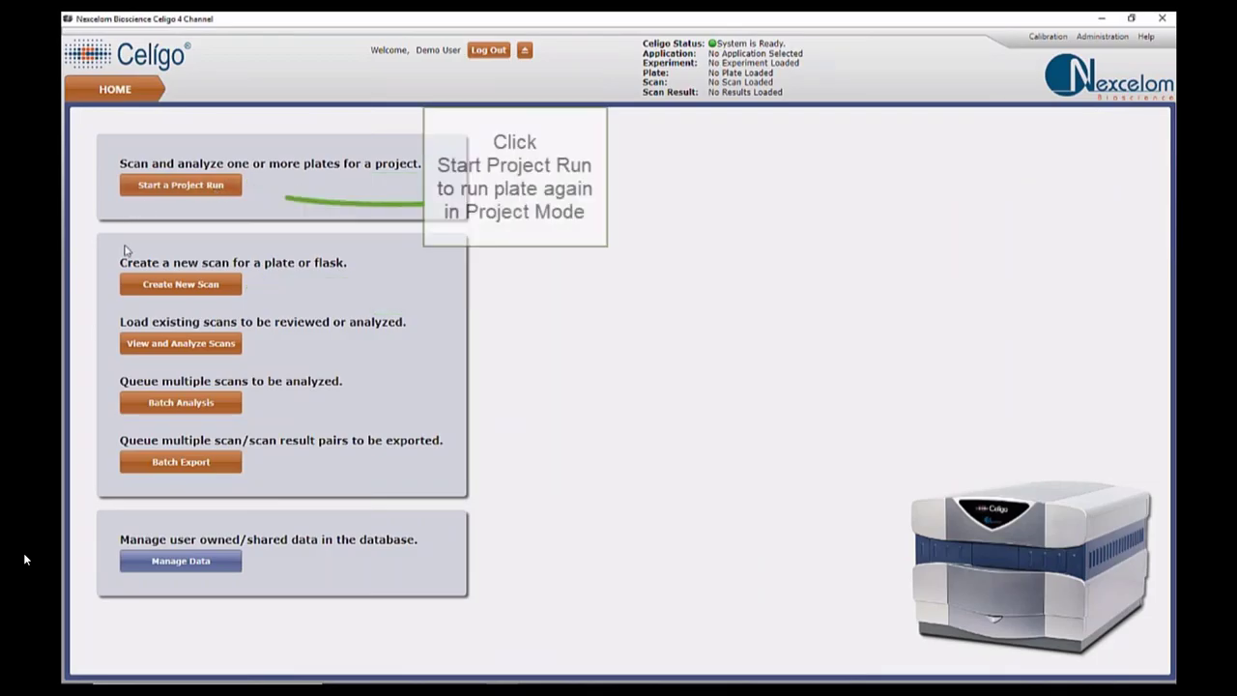
left_click(136, 190)
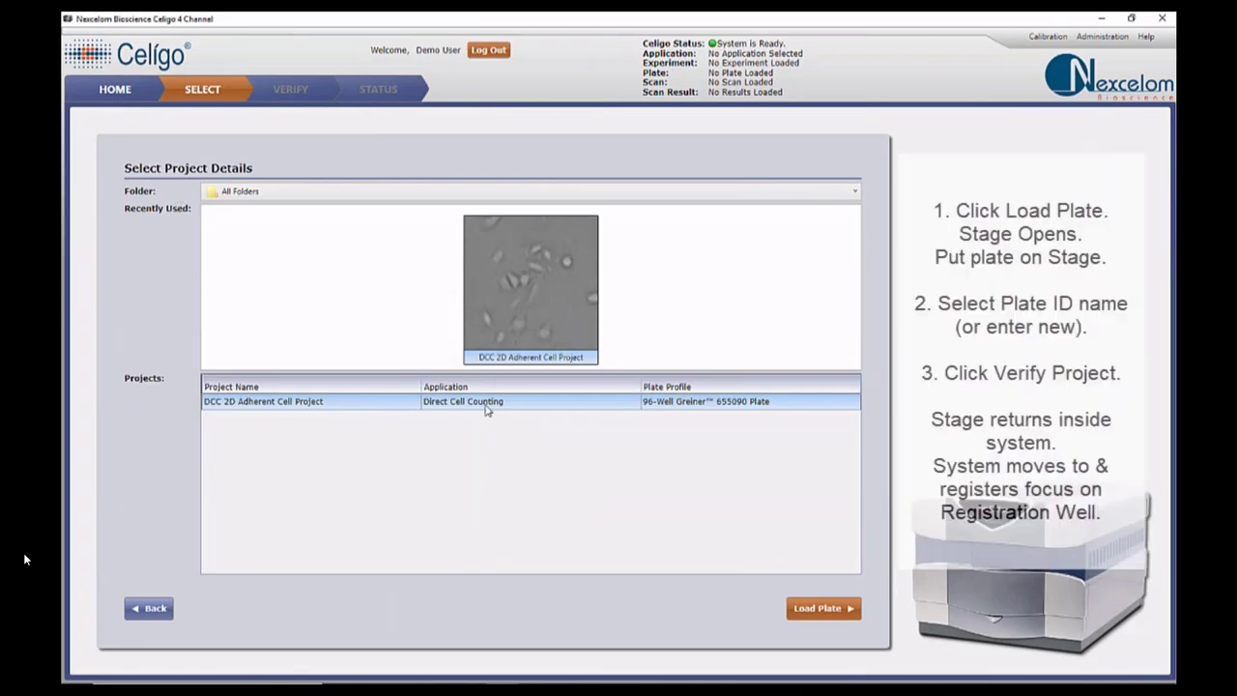
left_click(818, 611)
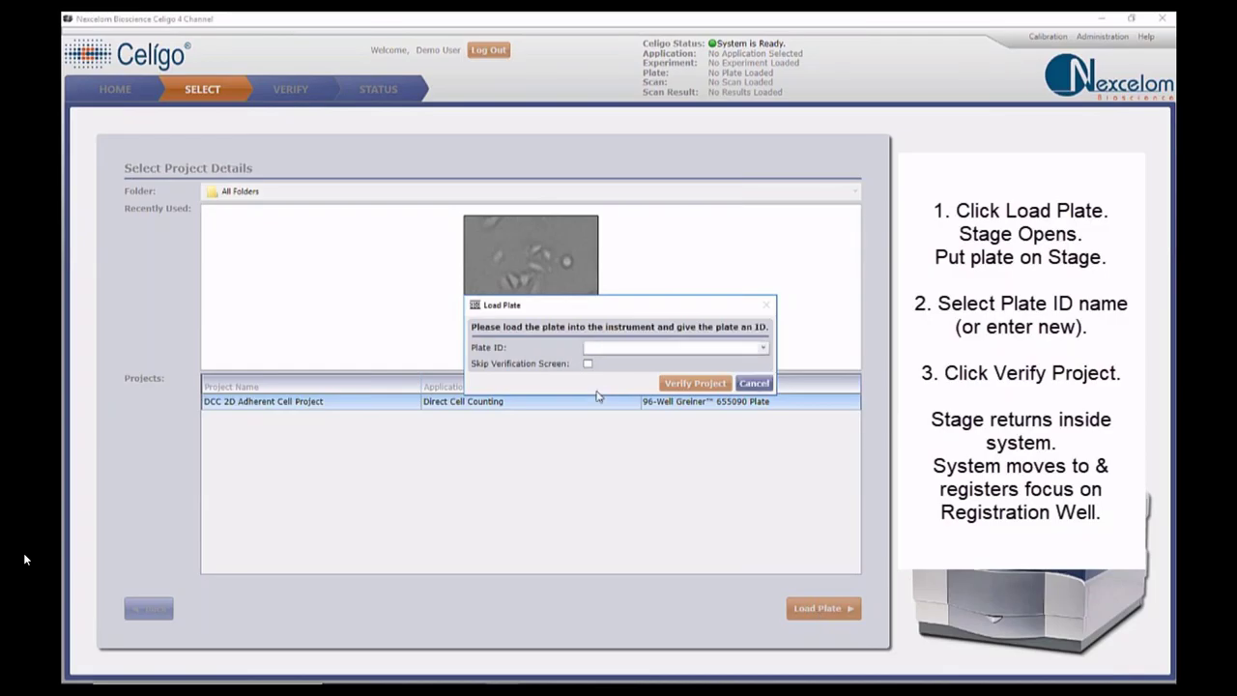
left_click(763, 349)
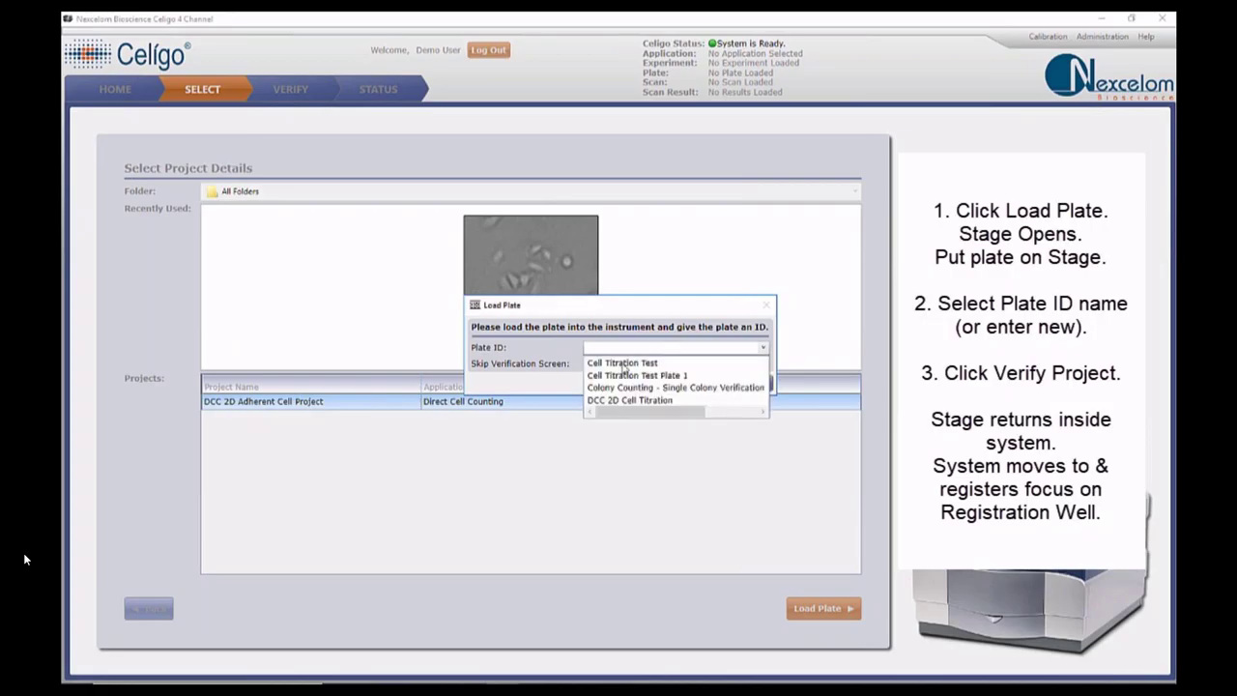
left_click(600, 402)
left_click(600, 403)
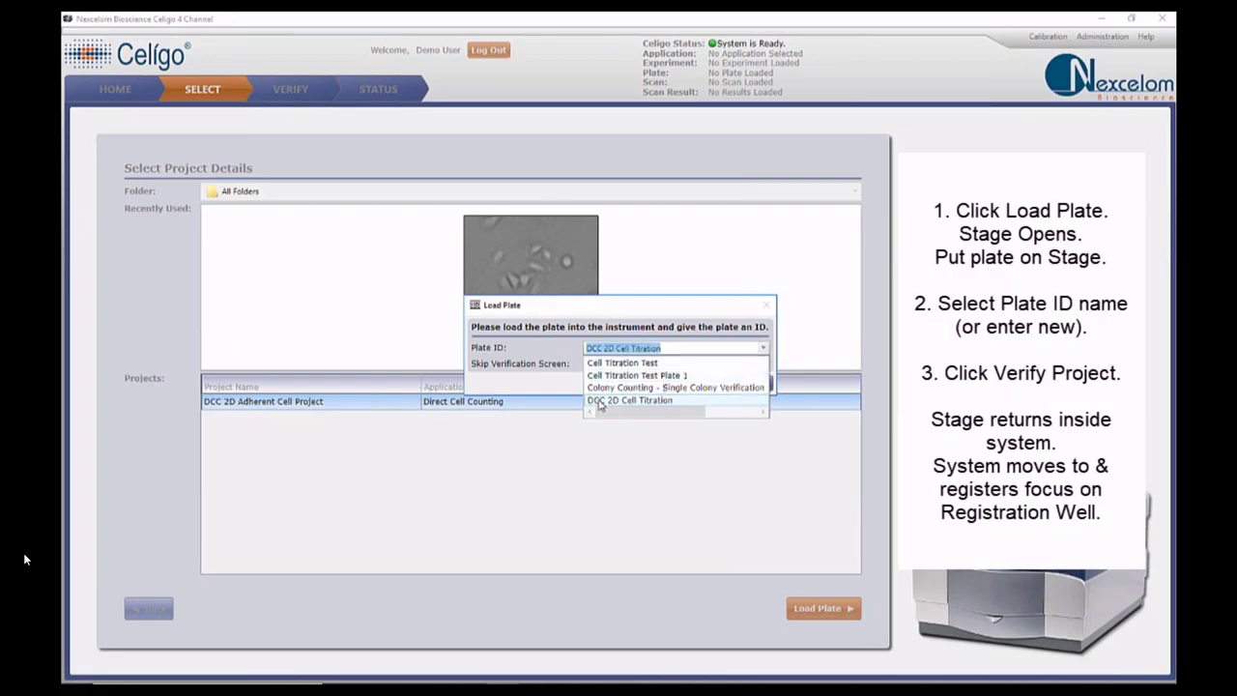
left_click(690, 384)
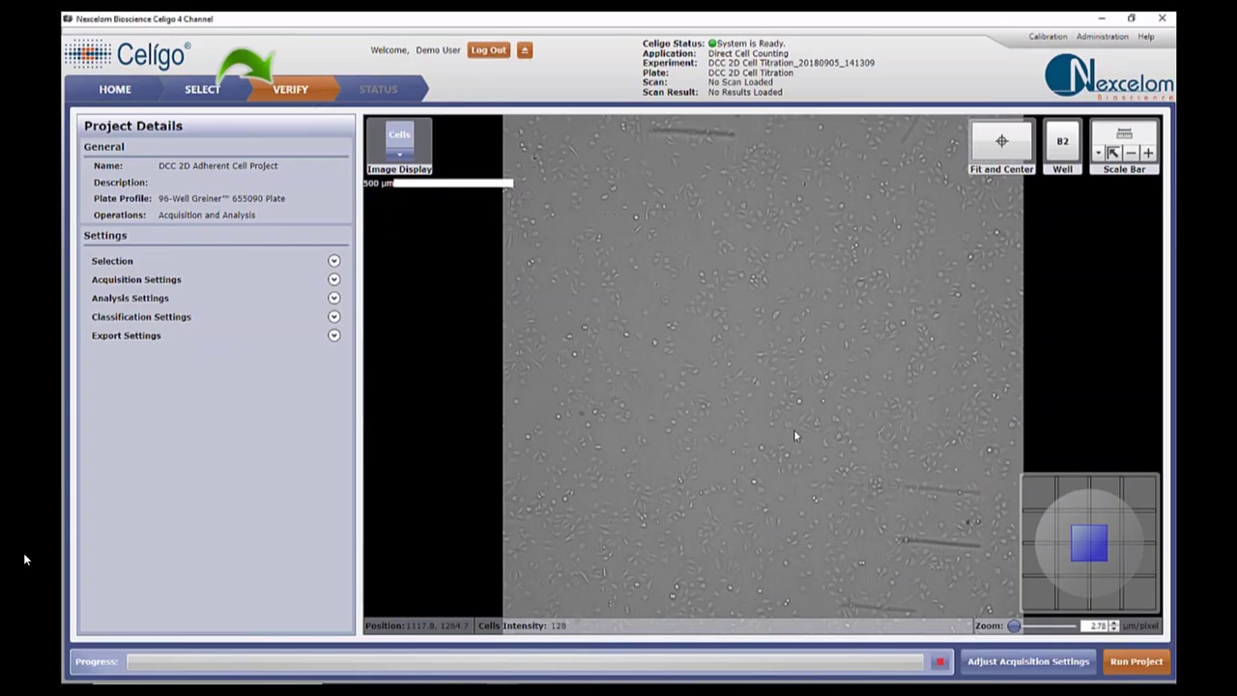
- Inspect the cell focus in registration well B2 and review the project's well selection, acquisition, analysis and export settings
scroll(755, 419, "up", 3)
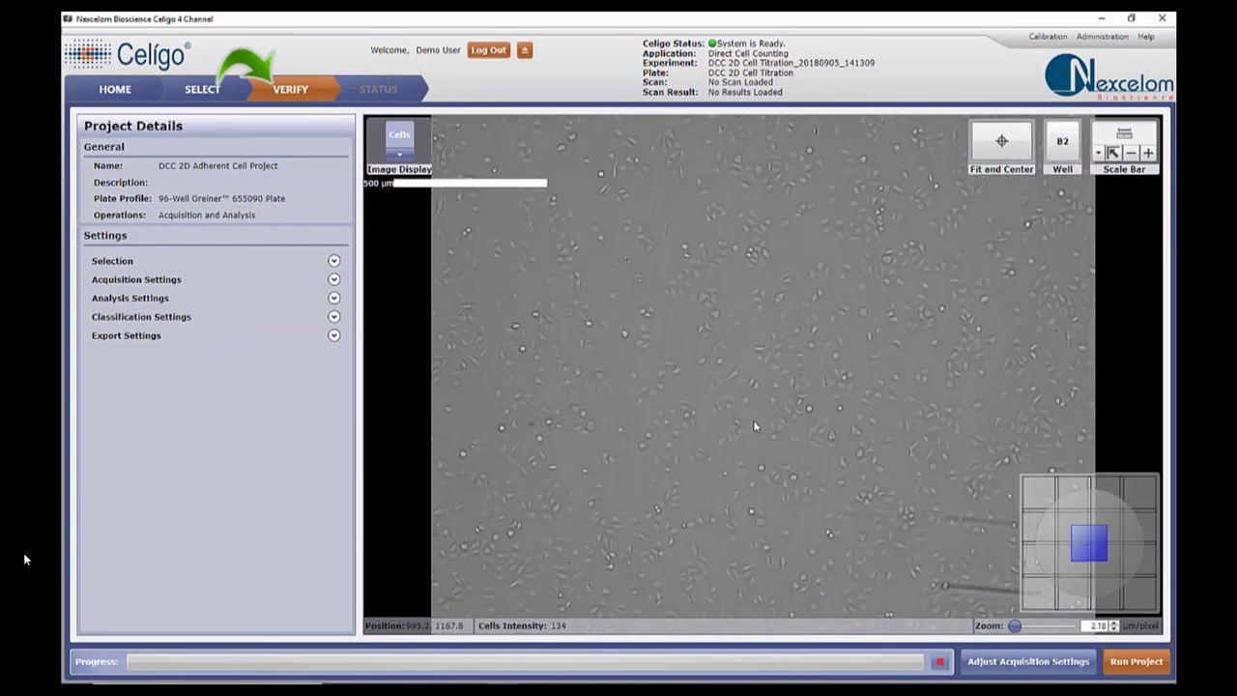
scroll(754, 422, "up", 3)
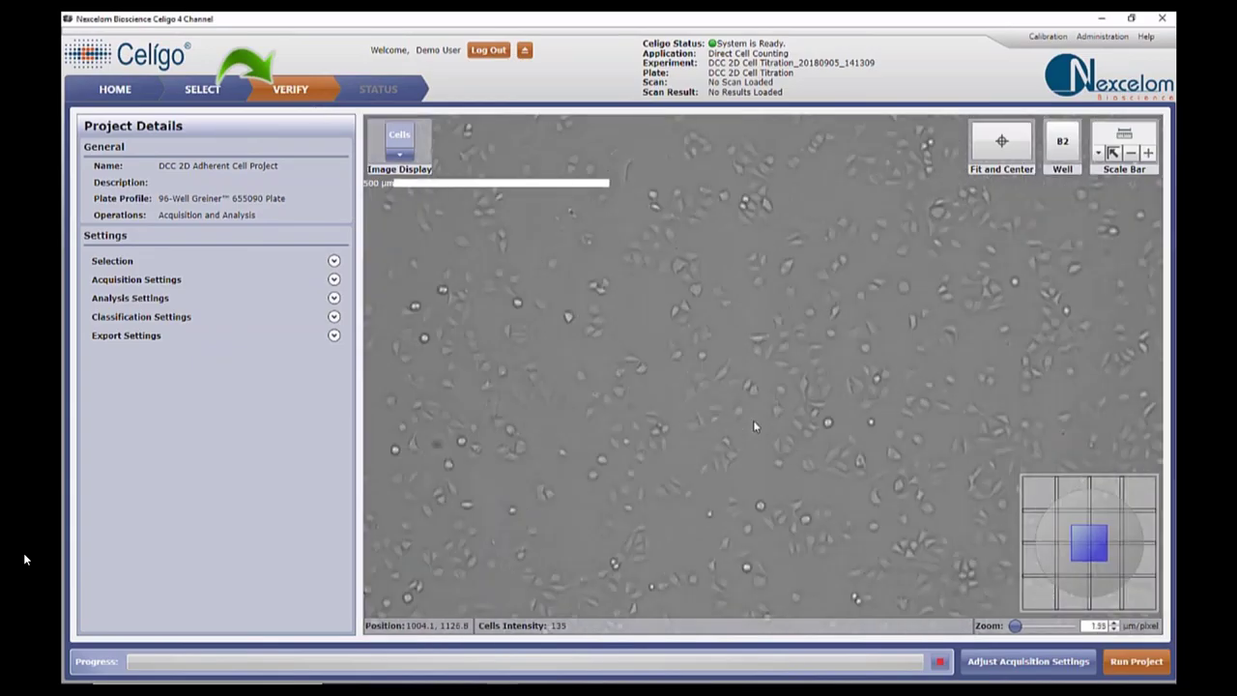
left_click_drag(648, 422, 769, 417)
scroll(769, 439, "down", 4)
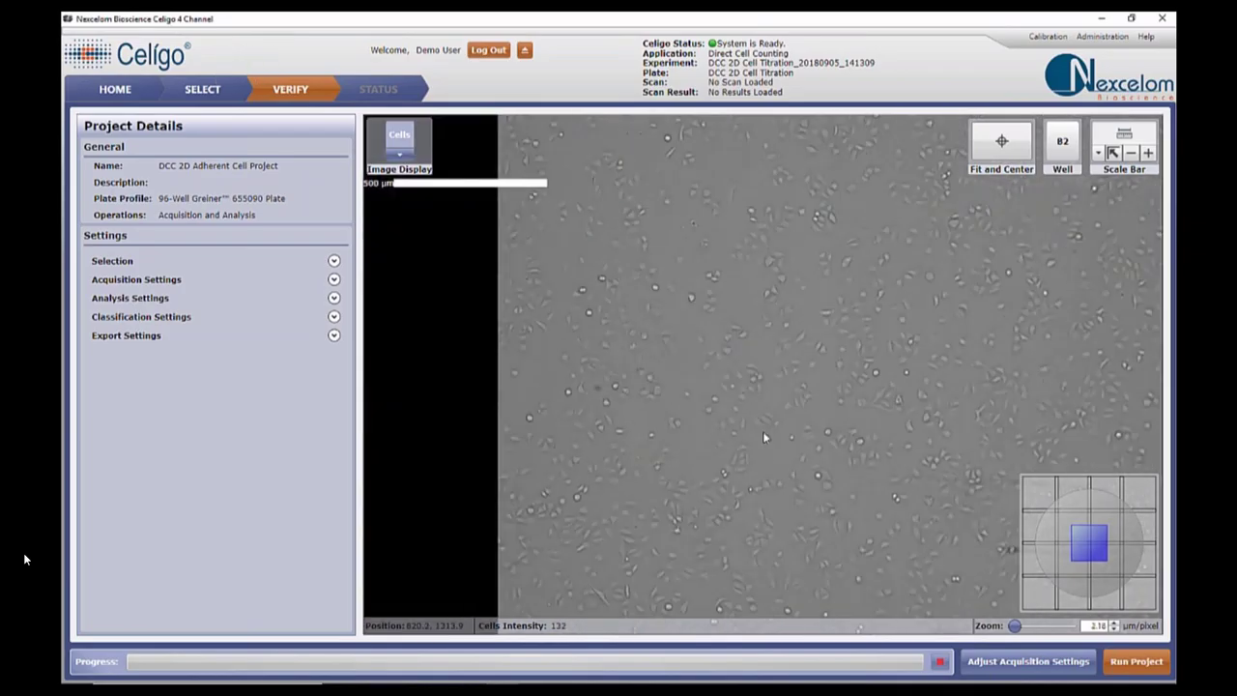
scroll(763, 438, "down", 1)
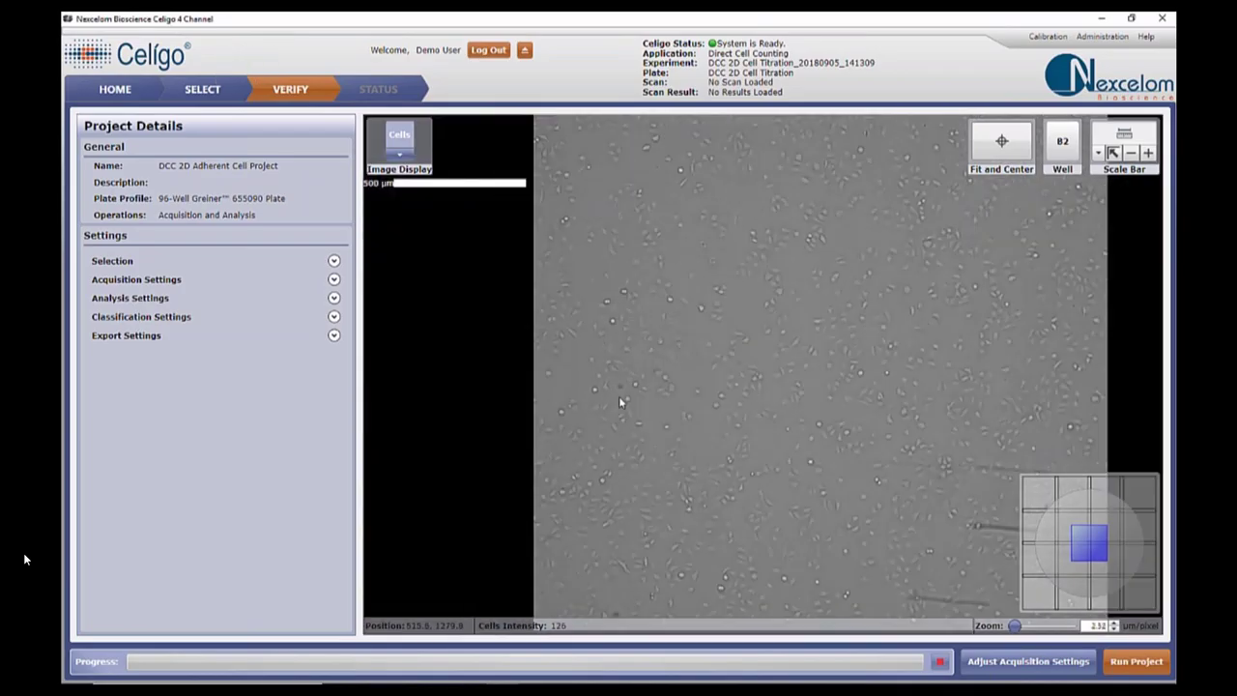
left_click(334, 262)
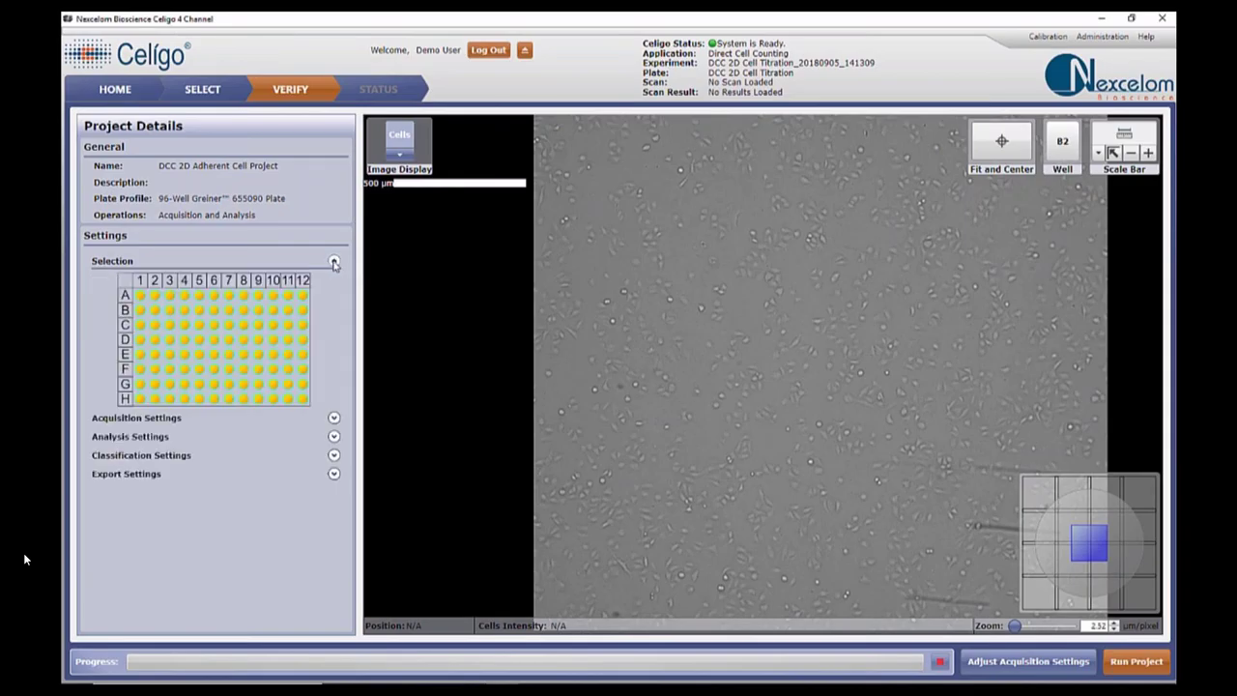
left_click(333, 262)
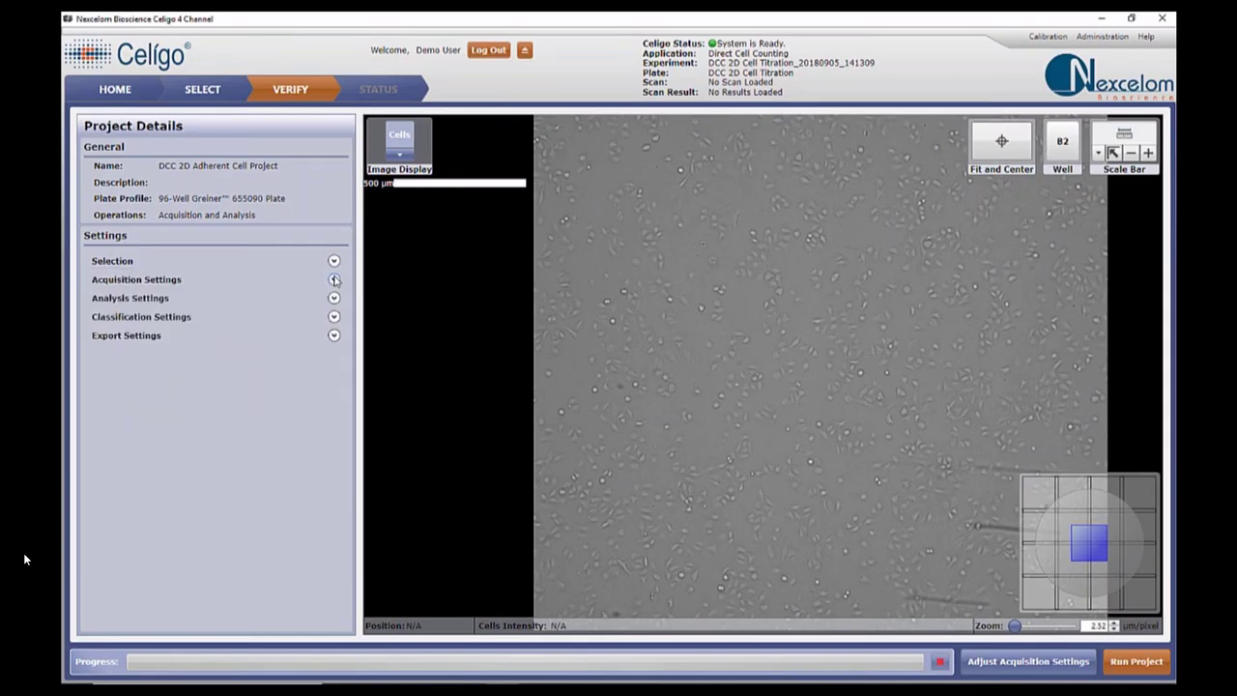
left_click(334, 279)
left_click(333, 280)
left_click(333, 299)
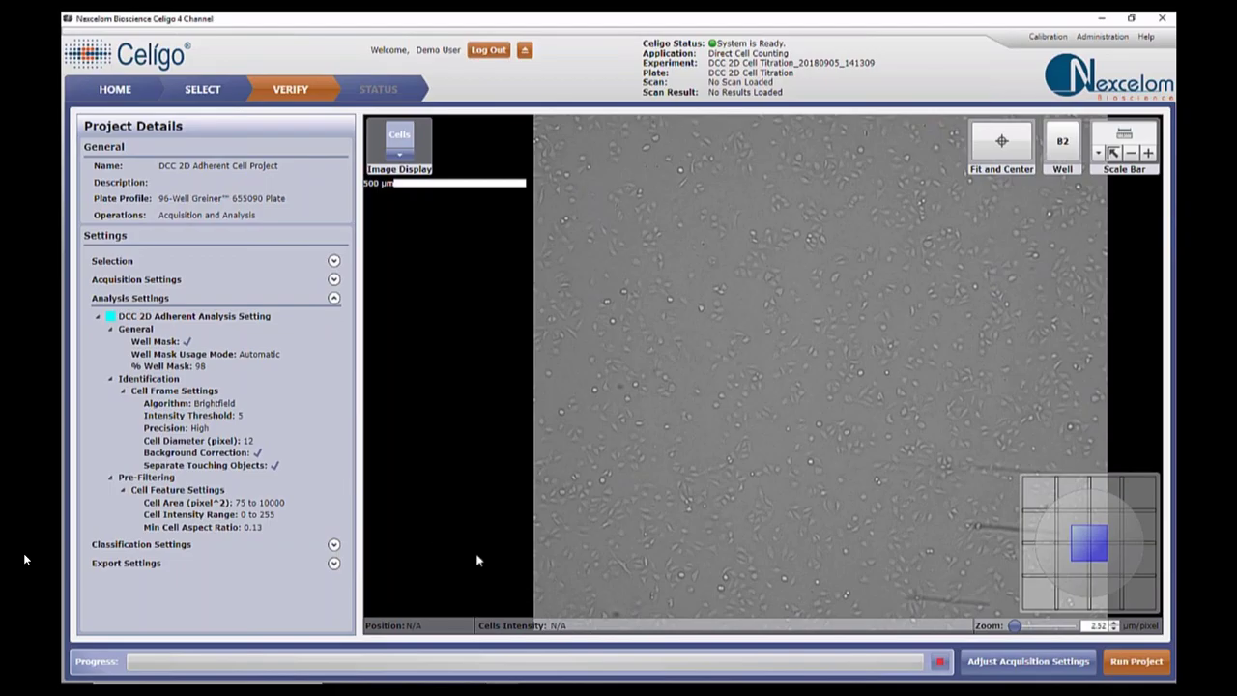
left_click(332, 567)
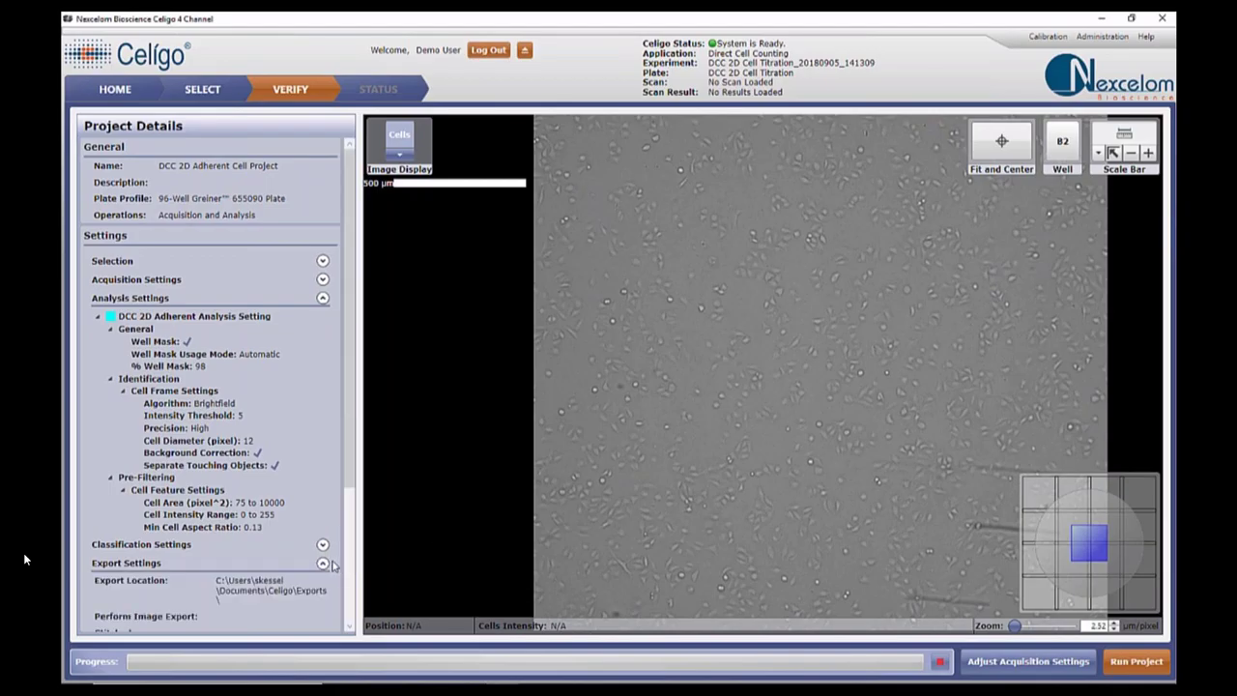
left_click(323, 299)
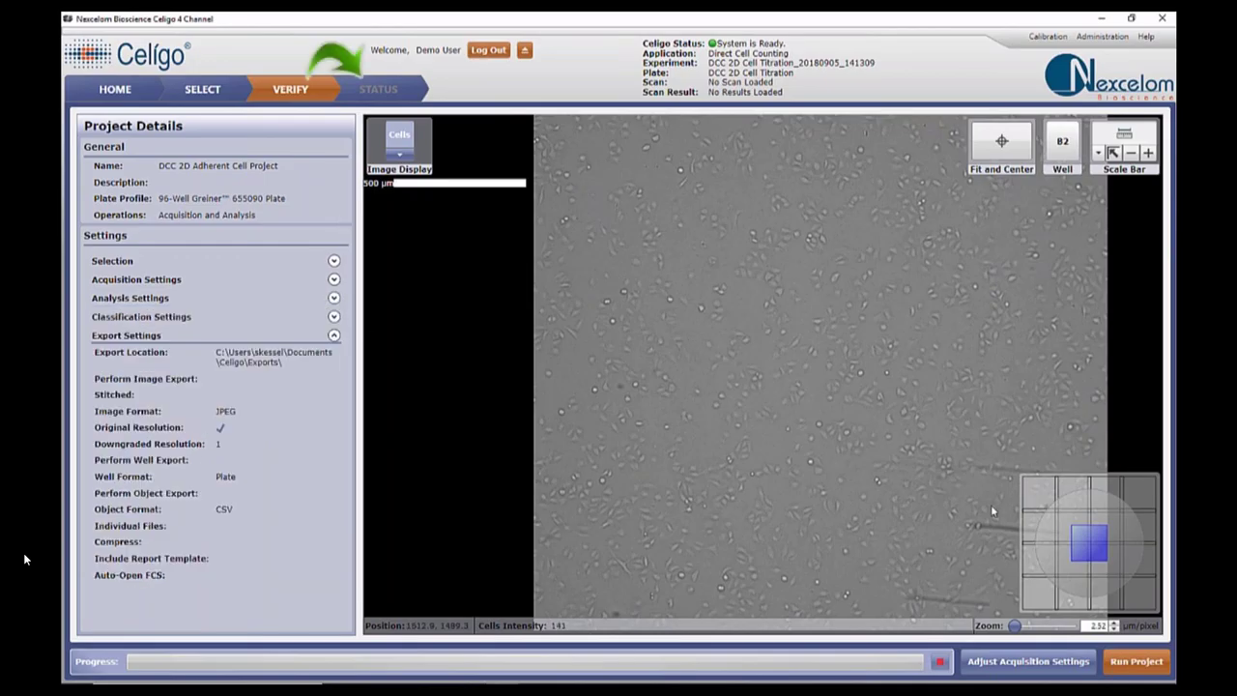
- Run the verified project and check the run's settings, well information and acquisition and analysis progress
left_click(1138, 667)
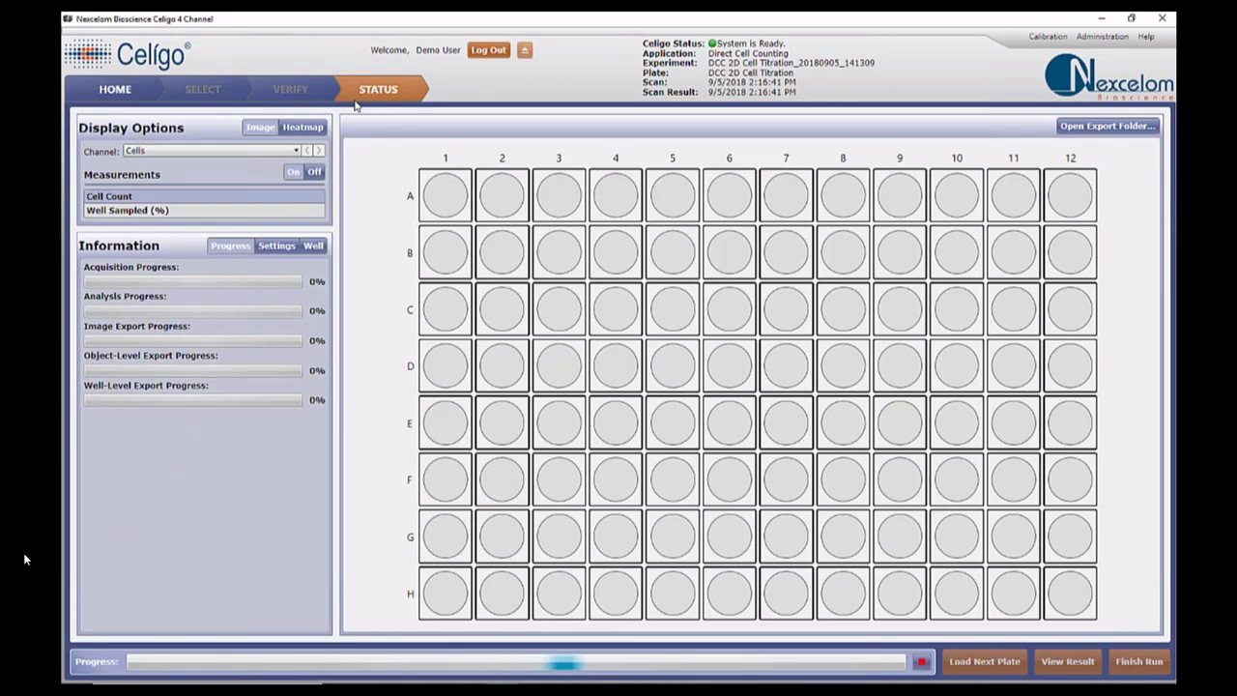
left_click(276, 248)
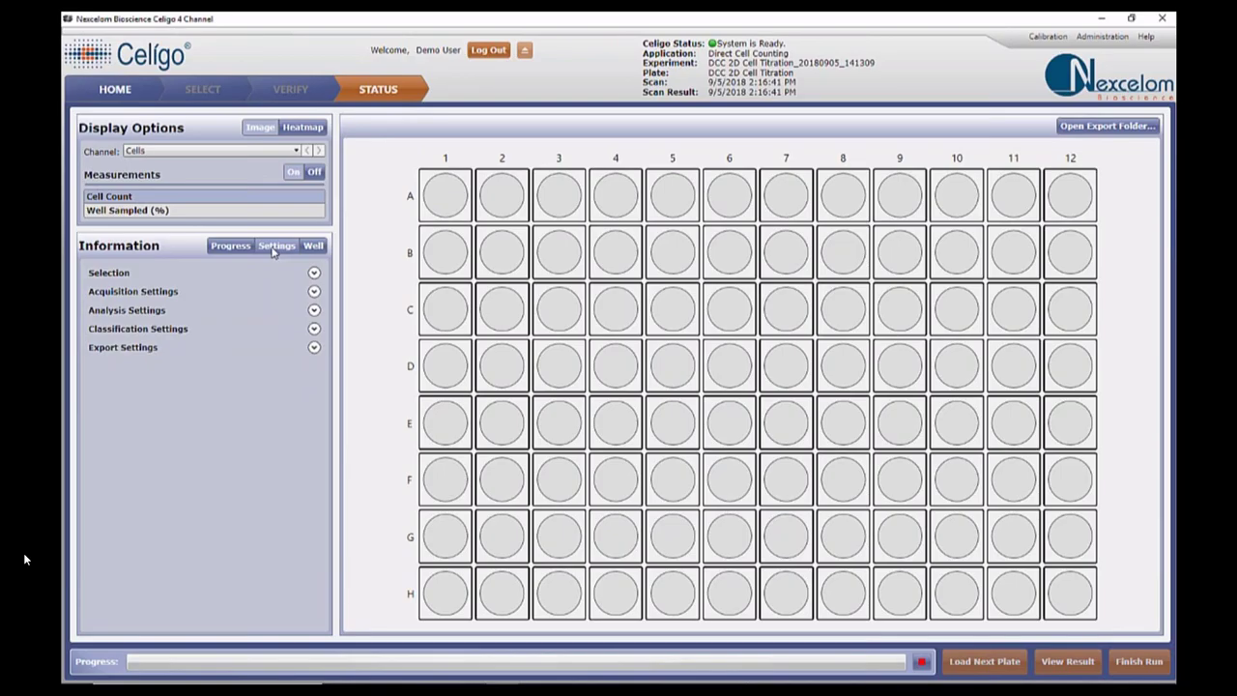
left_click(309, 247)
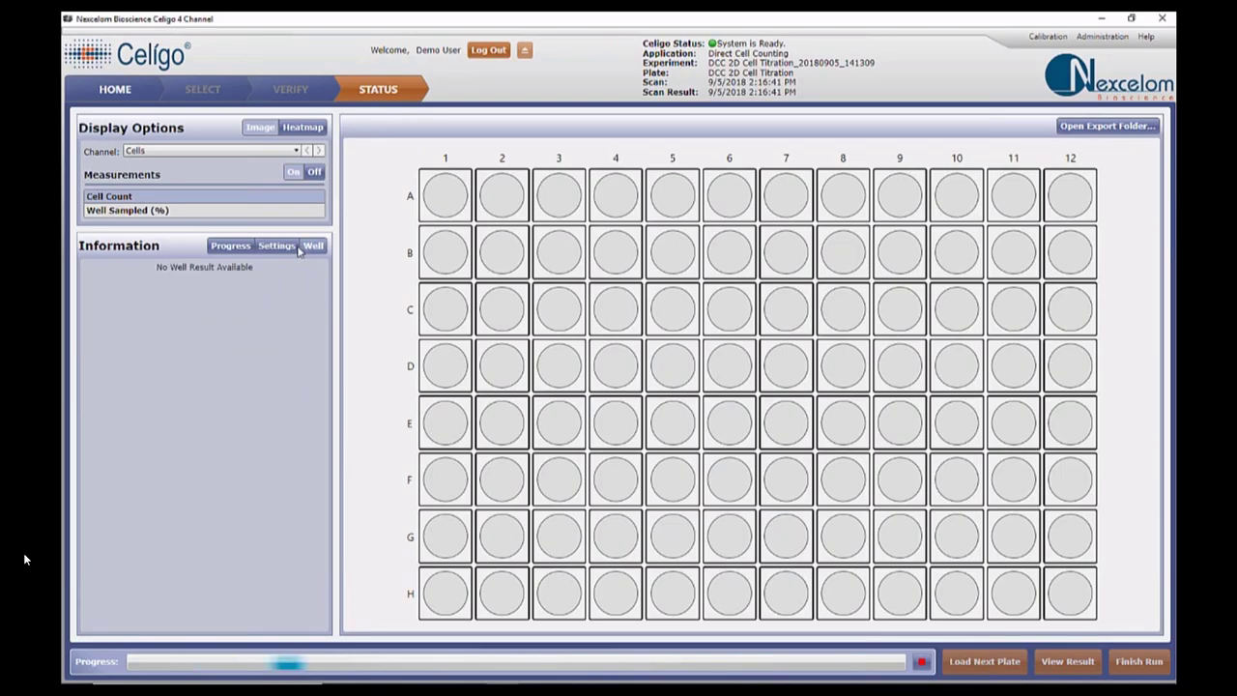
left_click(245, 251)
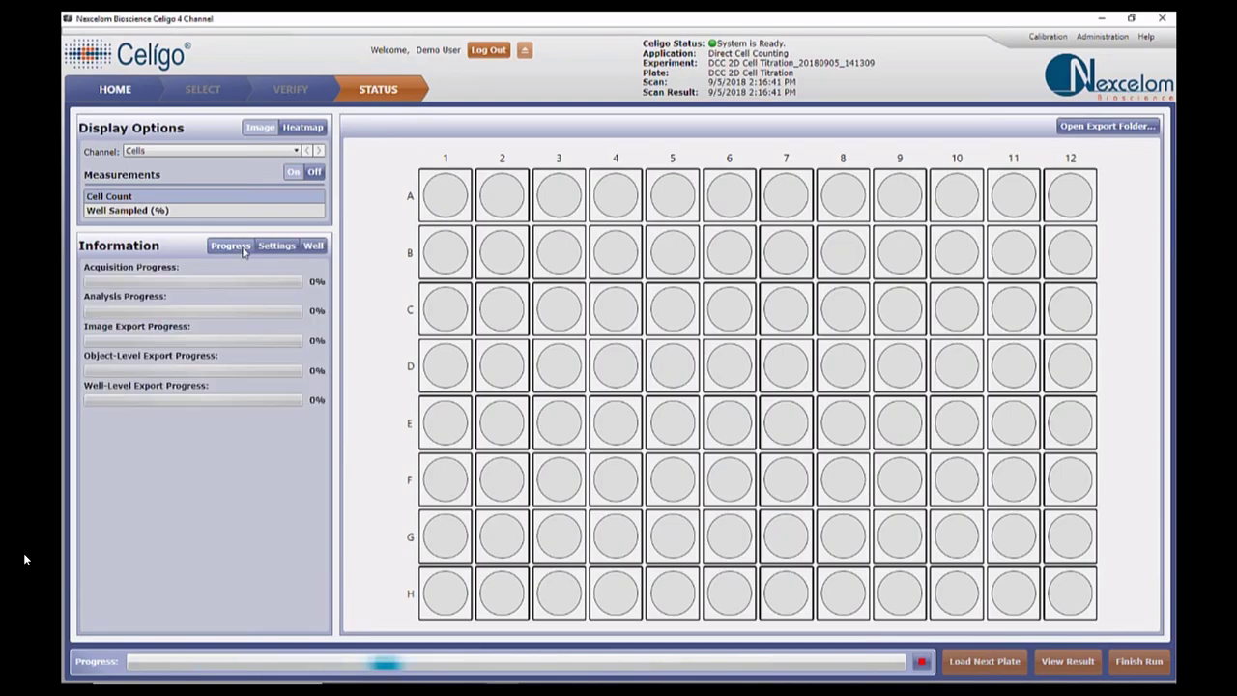
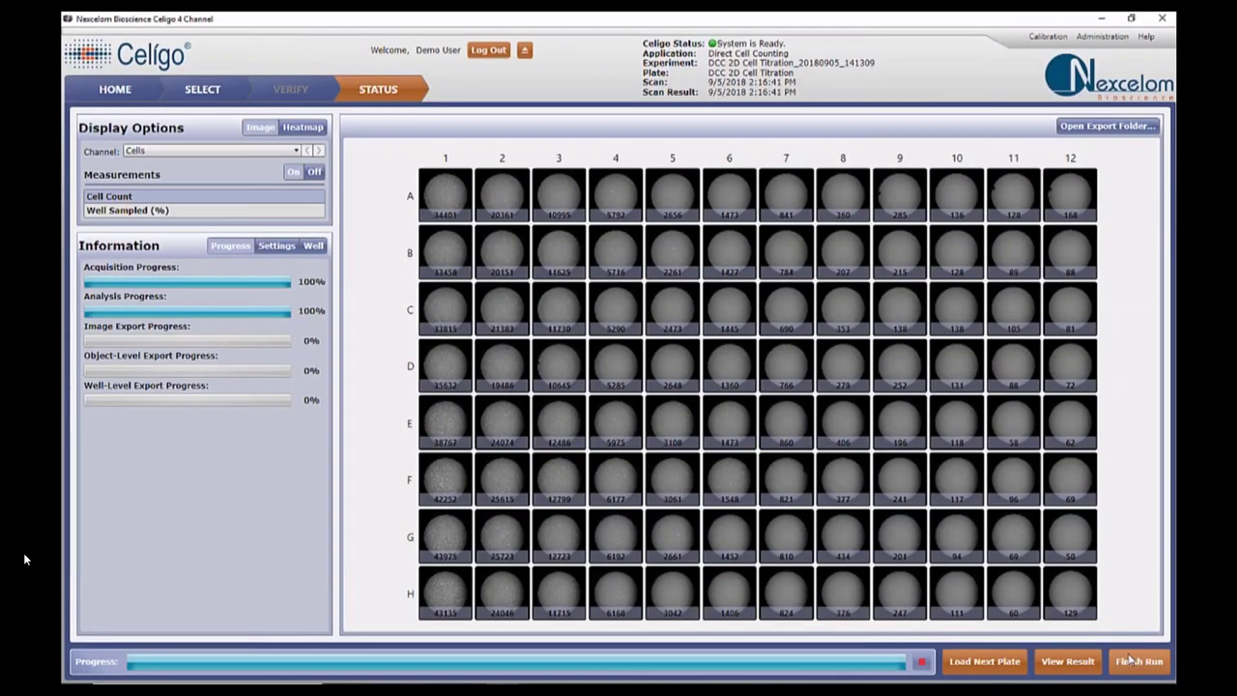
- Finish the completed project run and eject the plate, confirming that it has been unloaded
left_click(1128, 651)
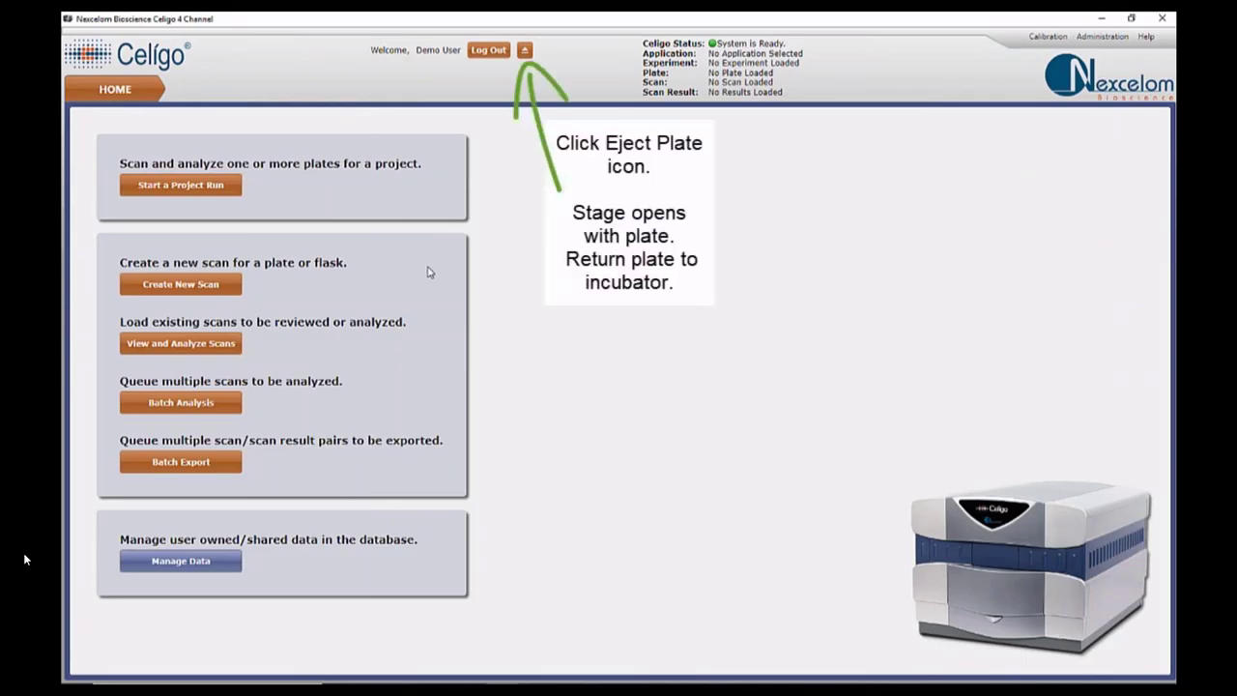
left_click(525, 50)
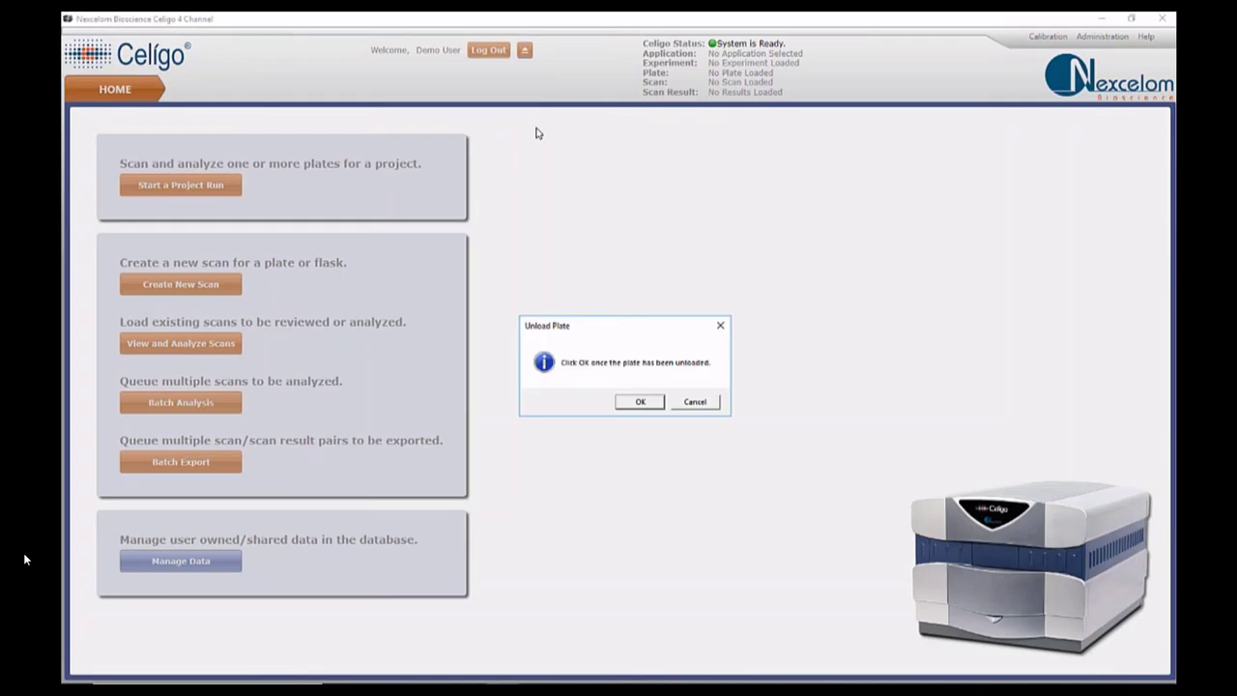
left_click(627, 402)
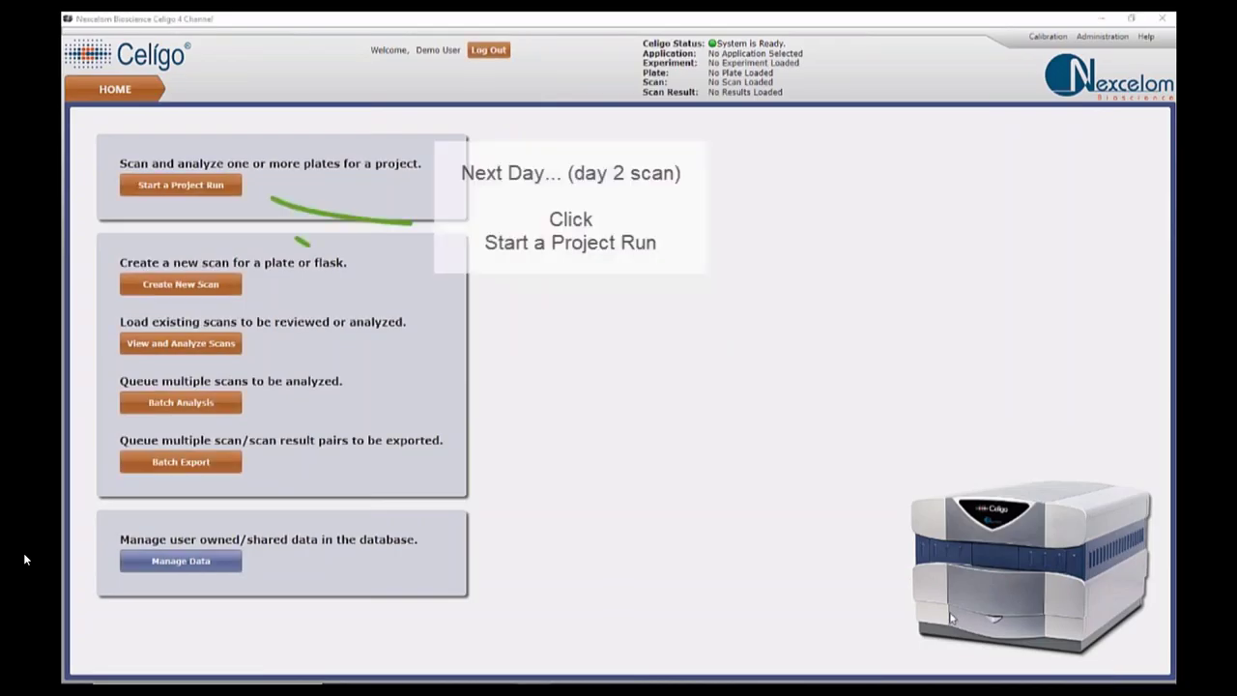
- Start the day 2 run of DCC 2D Adherent Cell Project with plate ID "DCC 2D Cell Titration", verify the project and run it
left_click(178, 193)
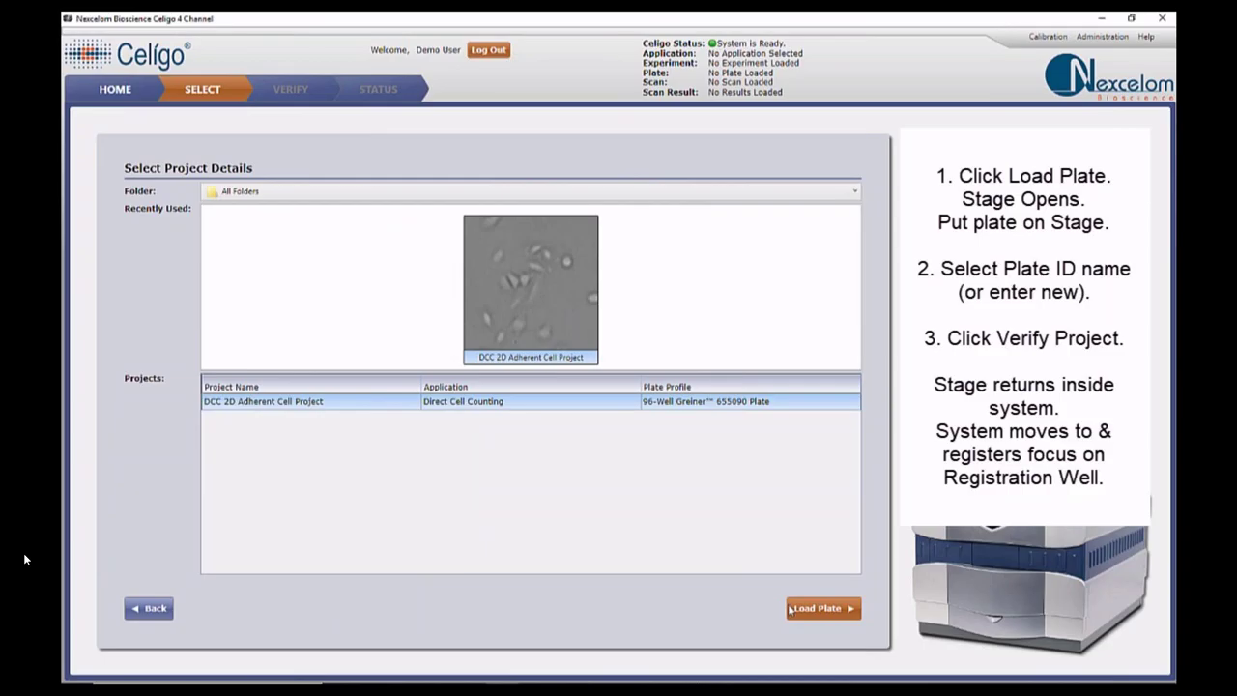
left_click(818, 610)
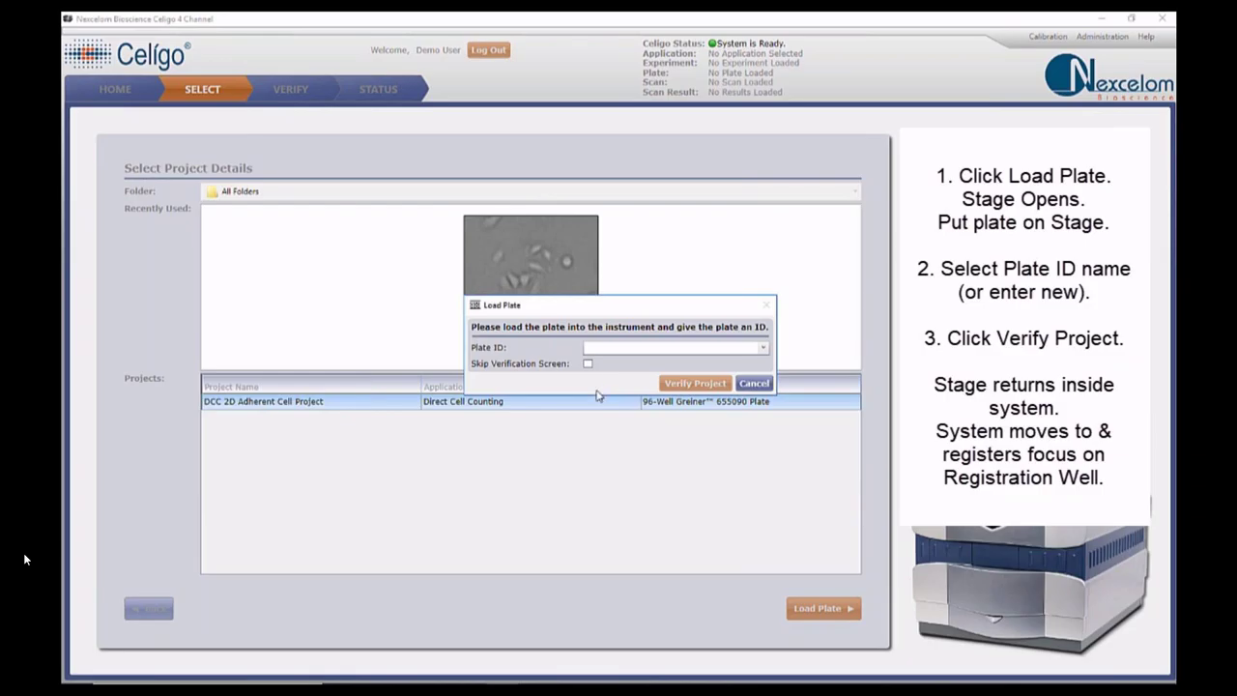
left_click(765, 351)
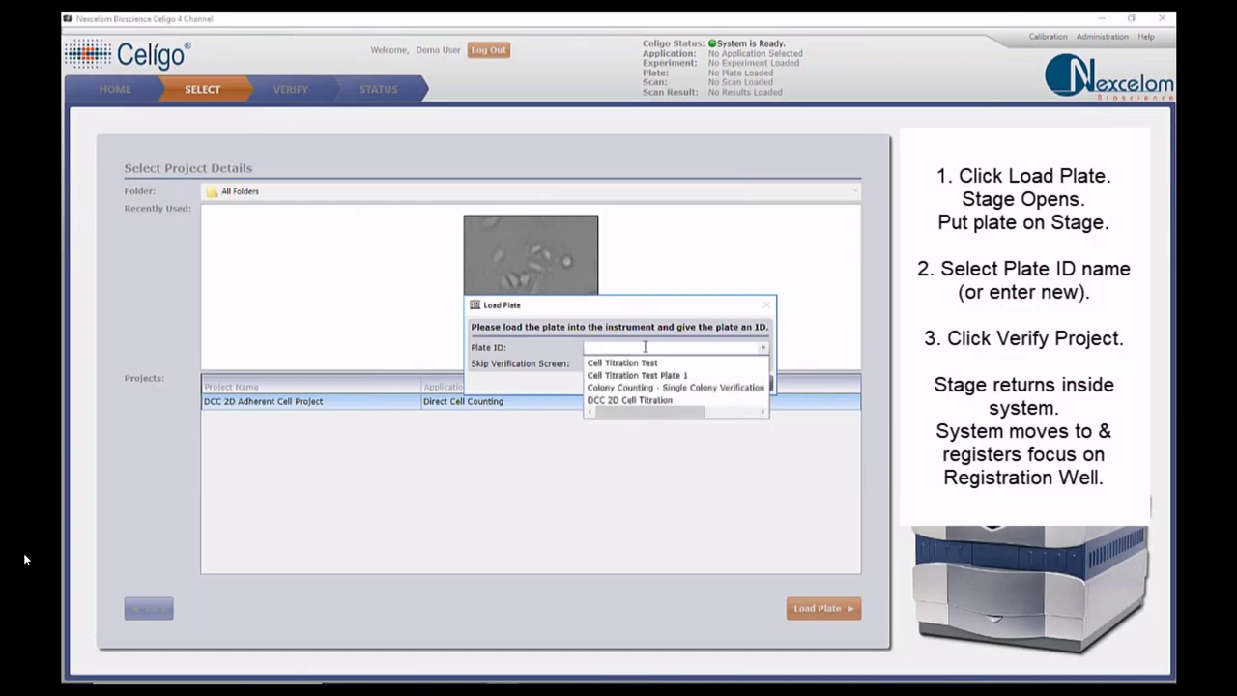
left_click(618, 400)
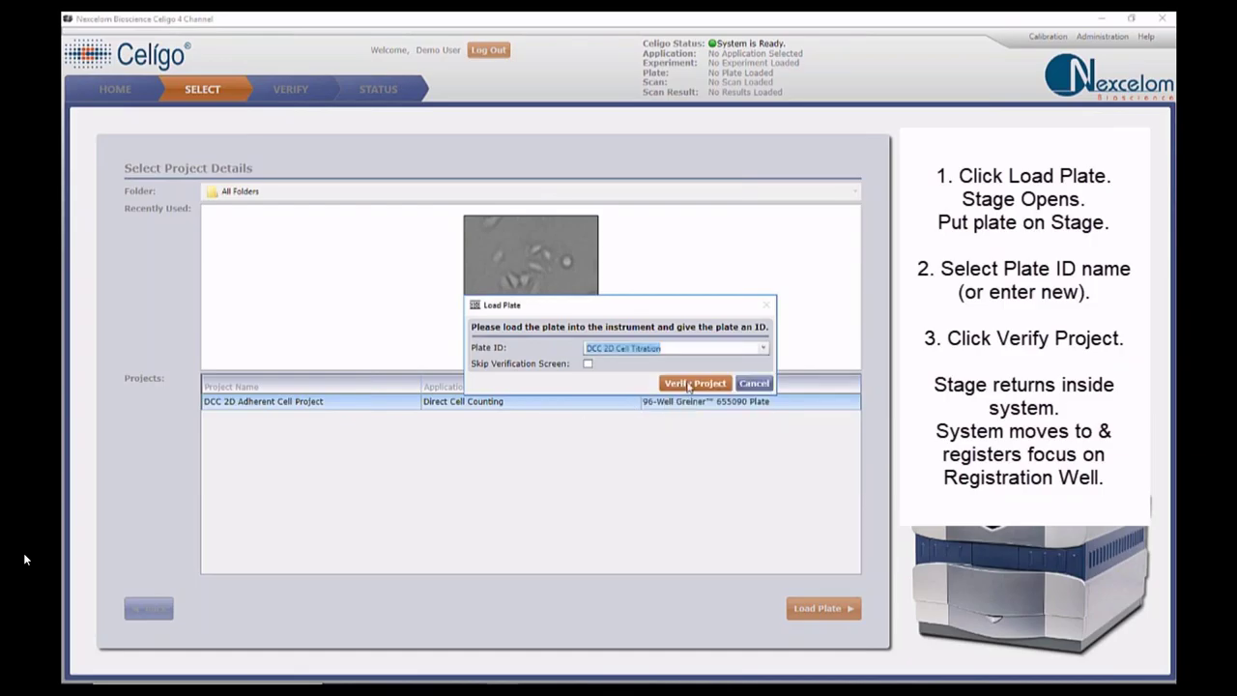
left_click(690, 383)
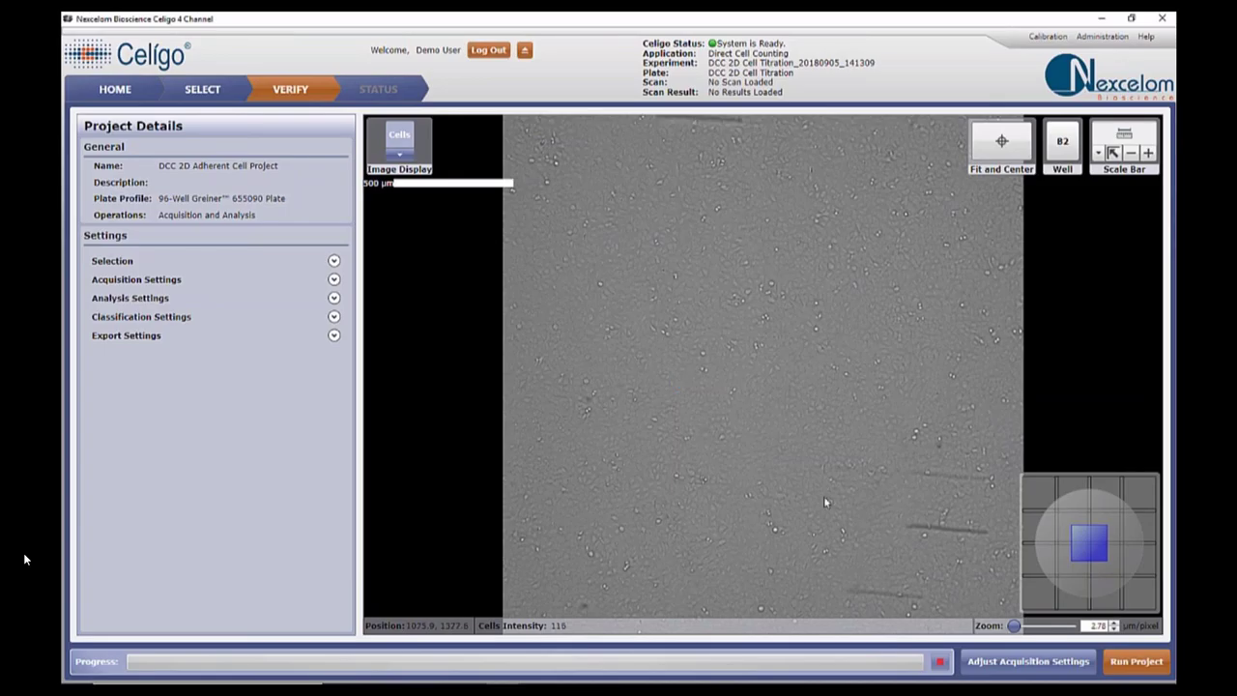
left_click(1131, 662)
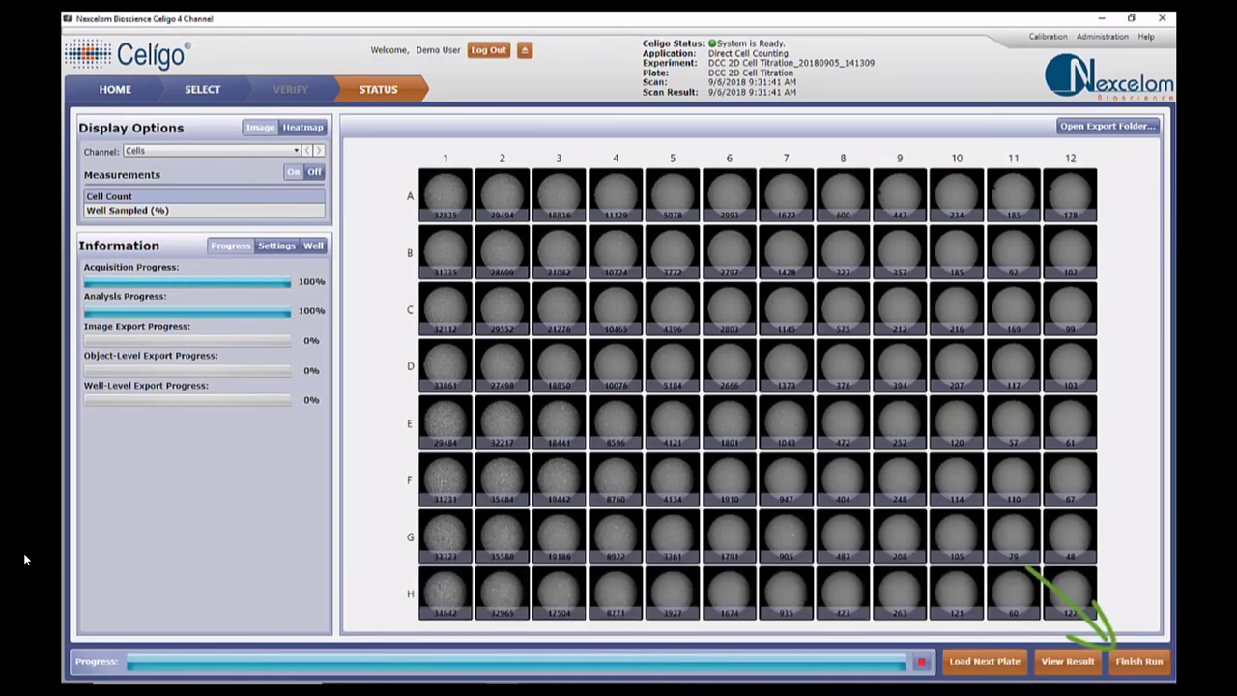
- Finish the day 2 project run and eject the plate from the instrument
left_click(1122, 663)
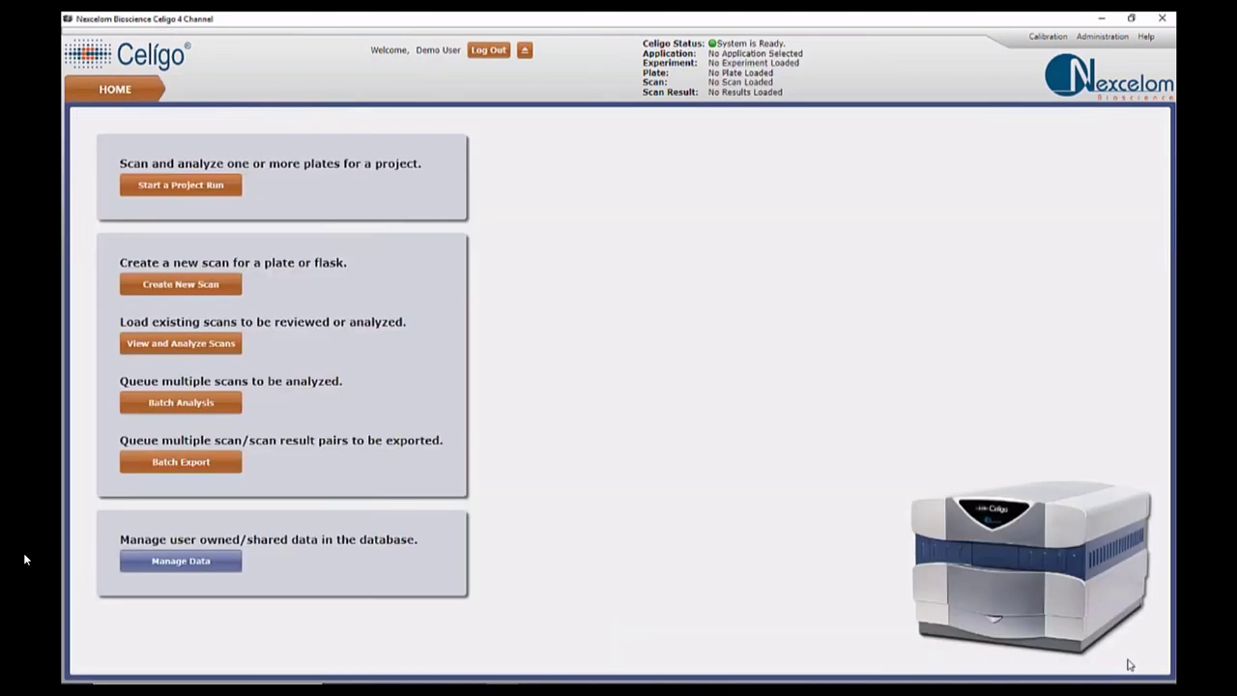
left_click(523, 51)
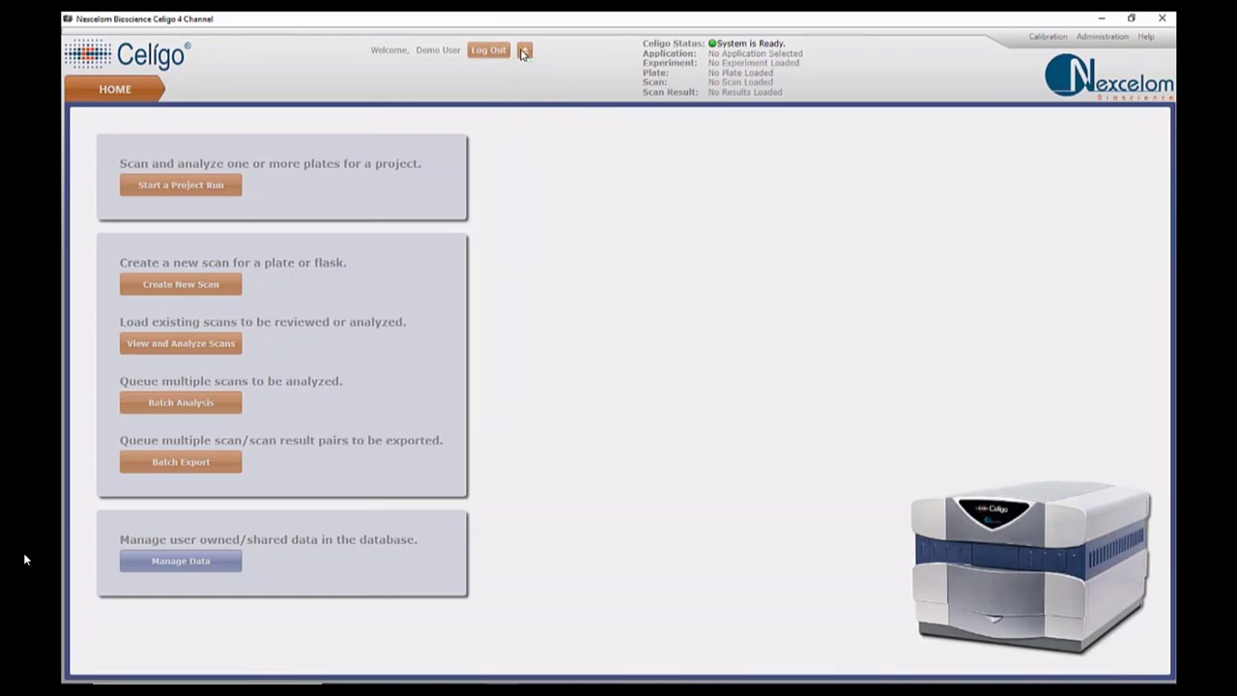
left_click(522, 52)
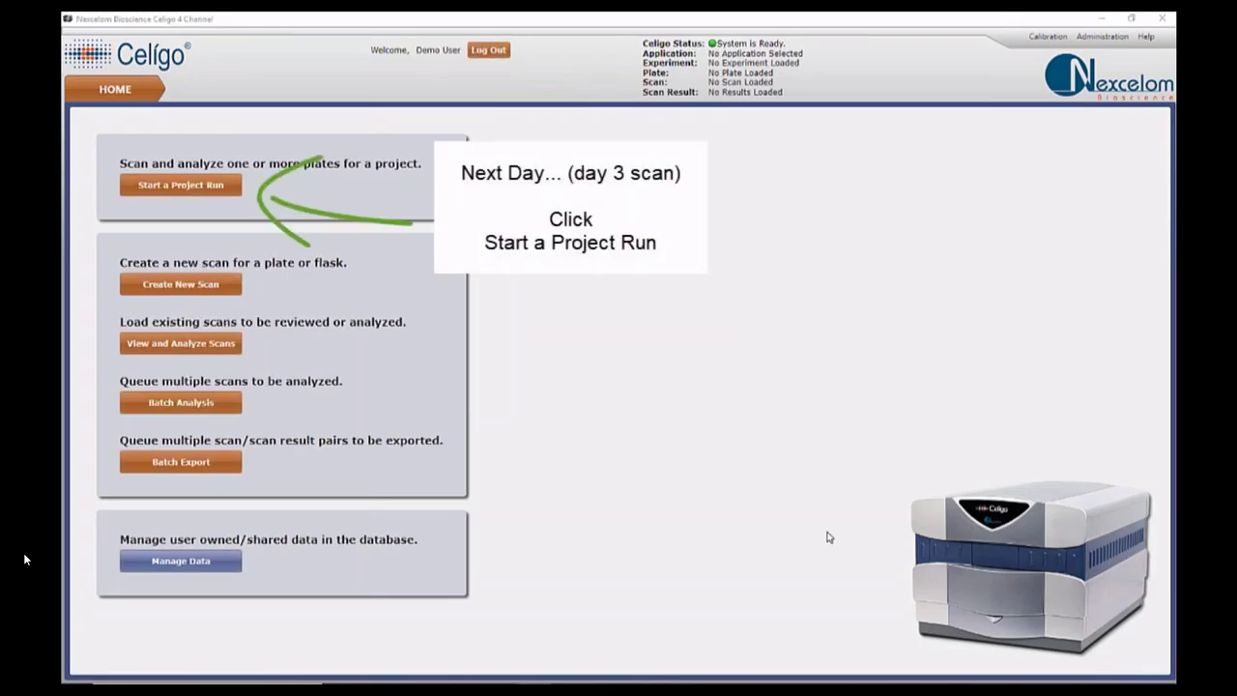
- Start the day 3 run of DCC 2D Adherent Cell Project with plate ID "DCC 2D Cell Titration", verify the project and run it
left_click(179, 185)
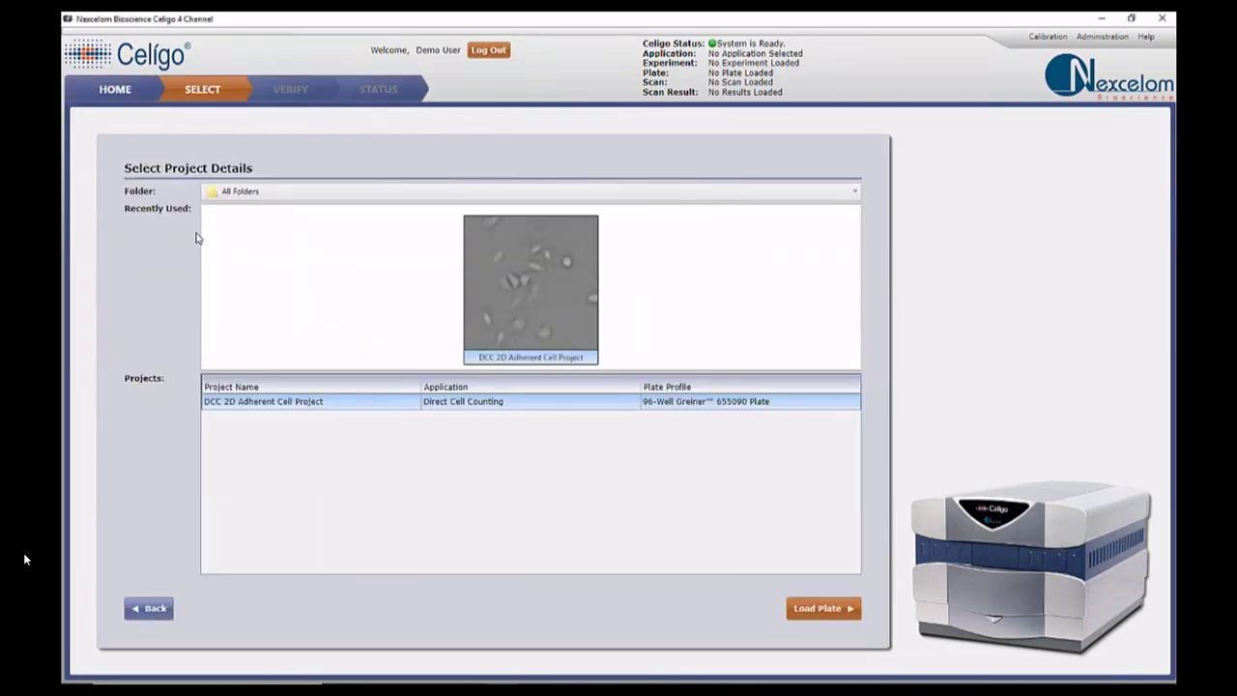
left_click(818, 610)
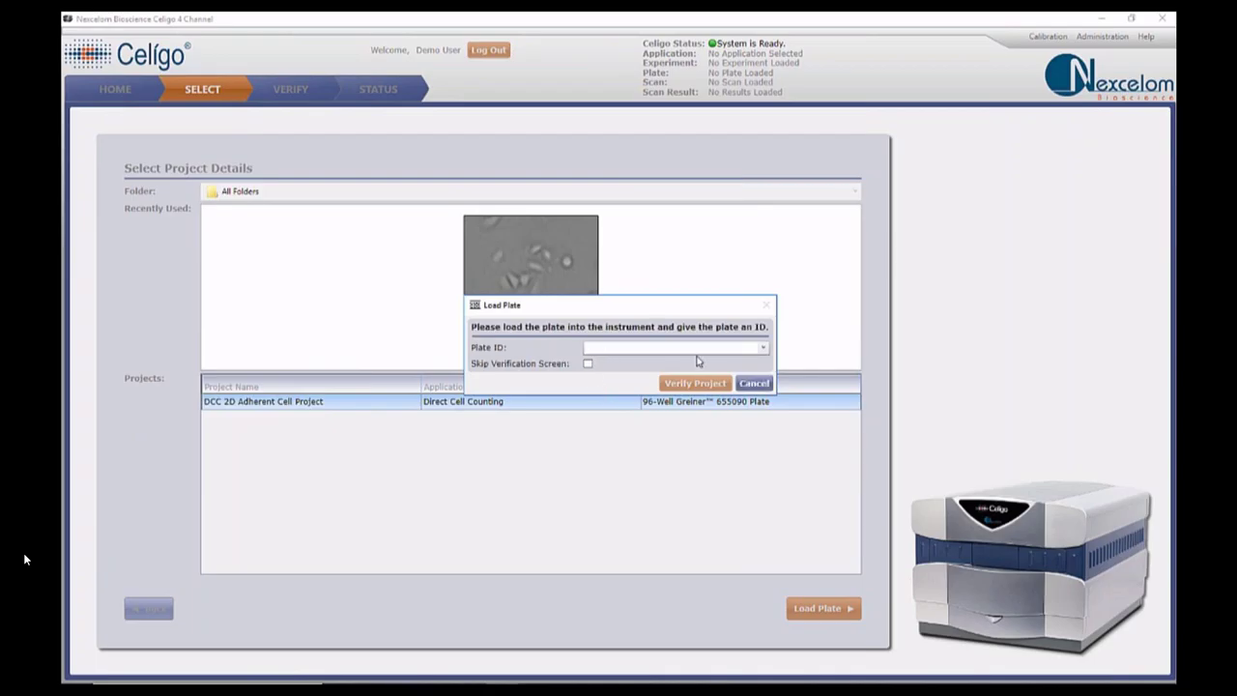
left_click(763, 348)
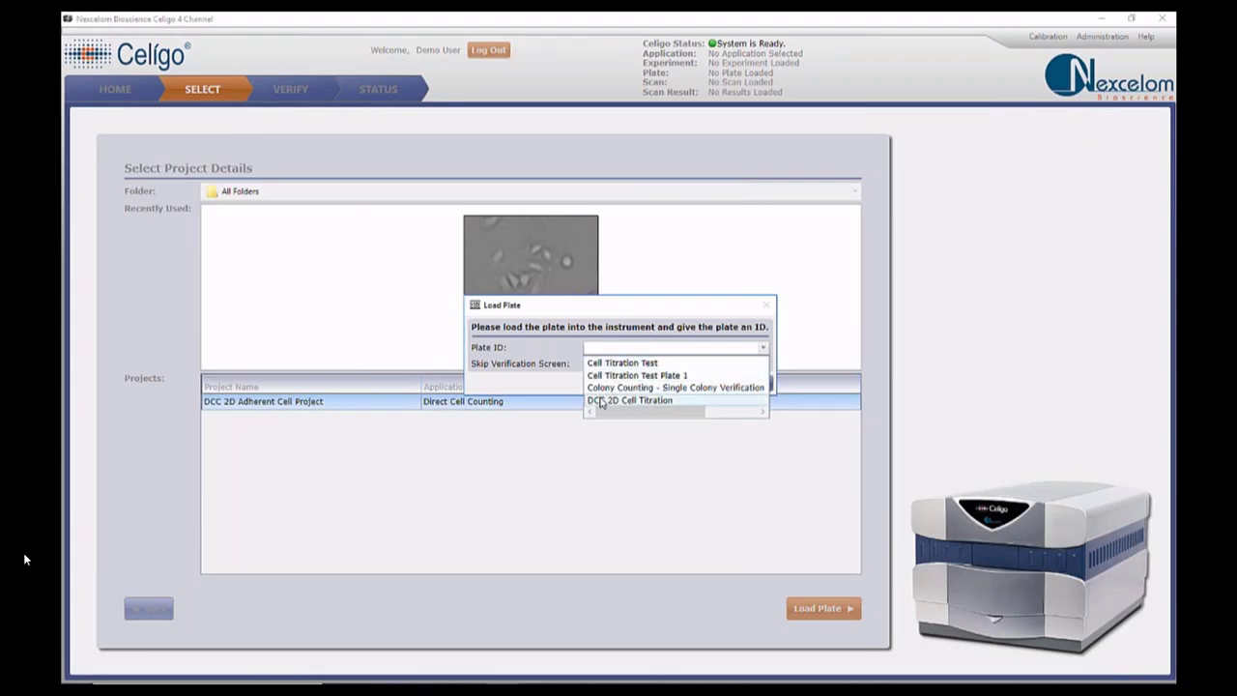
left_click(600, 402)
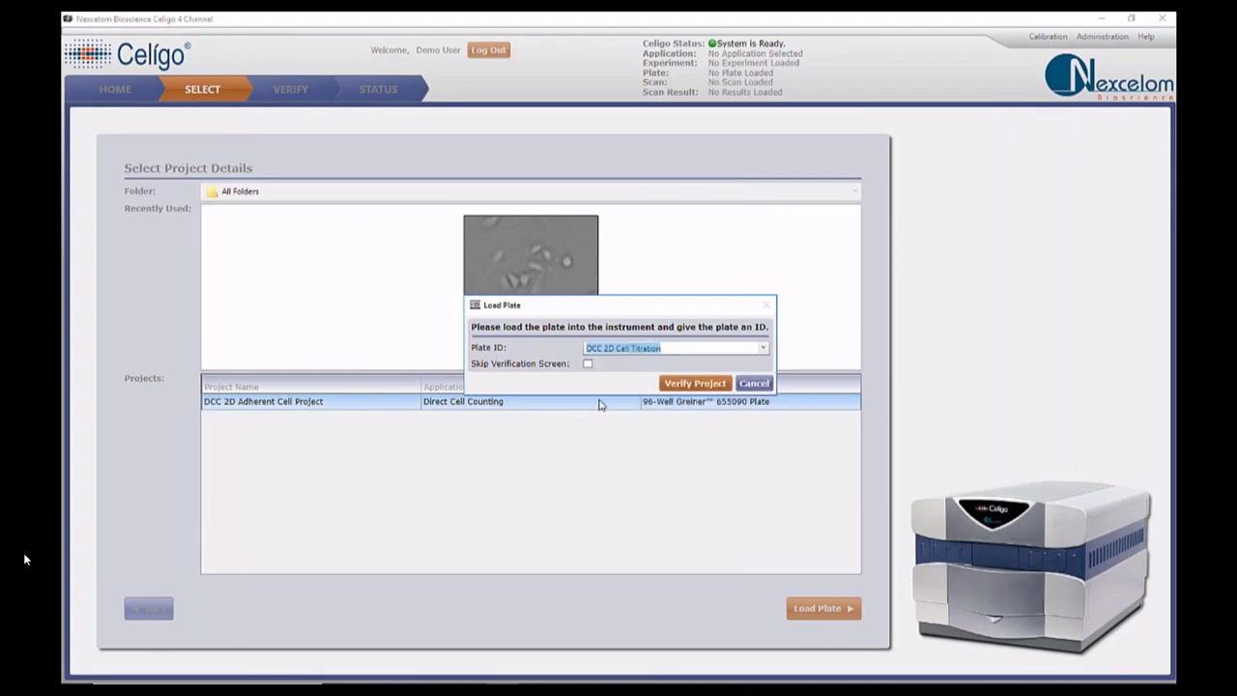
left_click(689, 384)
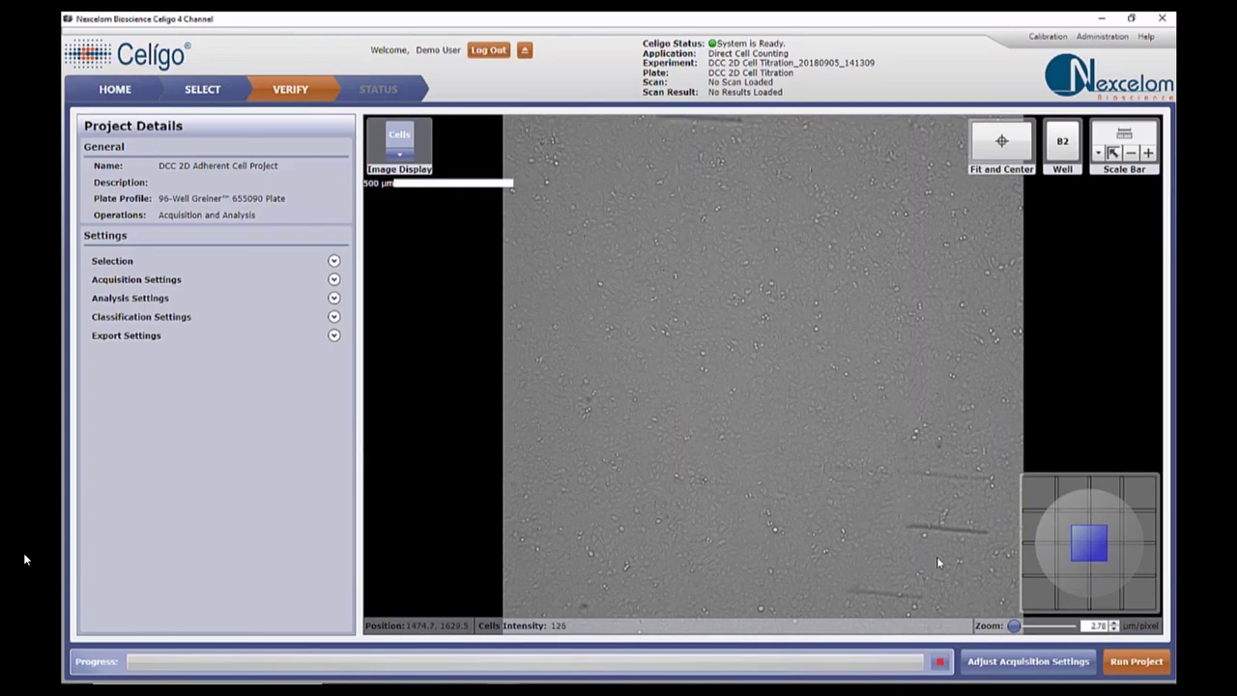
left_click(1118, 667)
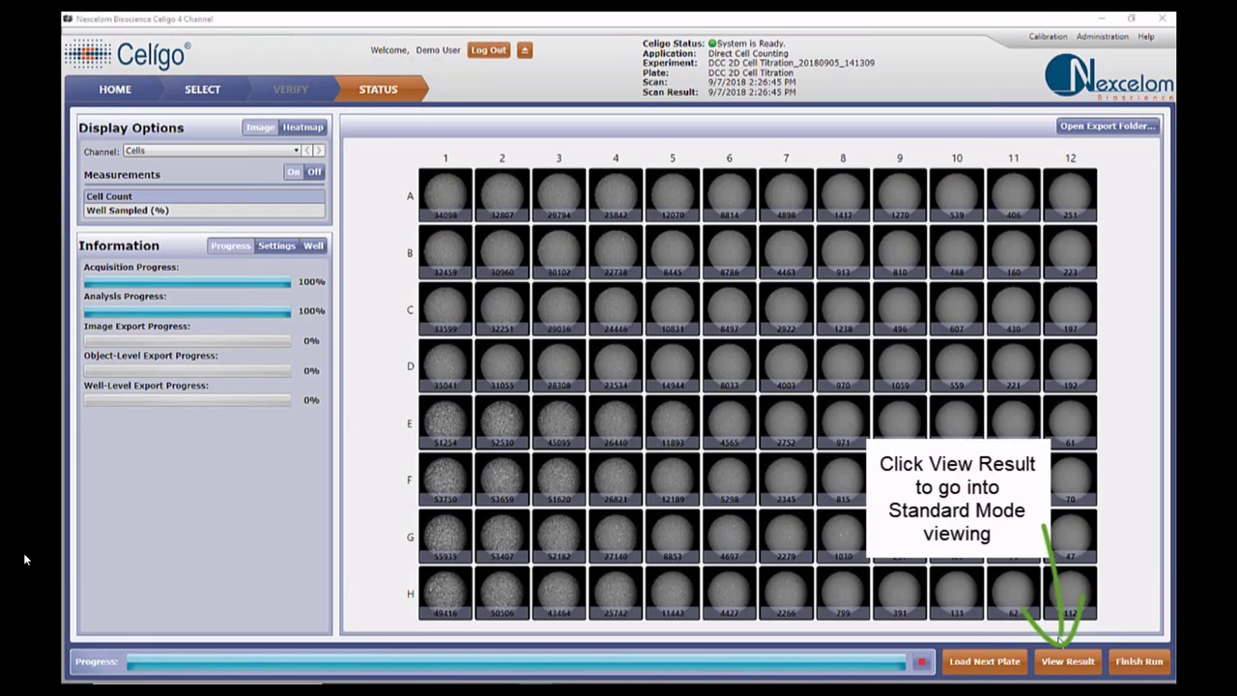
- Open the finished run's results in standard mode and check the list of scans stored for the plate
left_click(1048, 673)
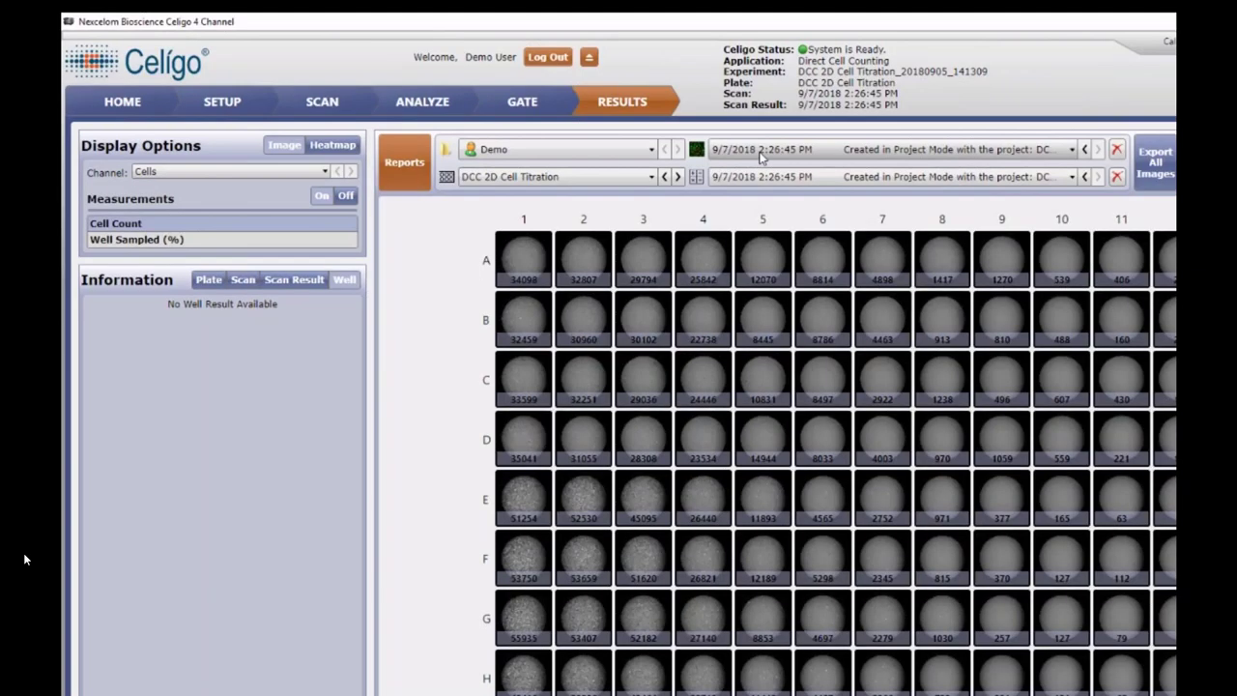
left_click(761, 151)
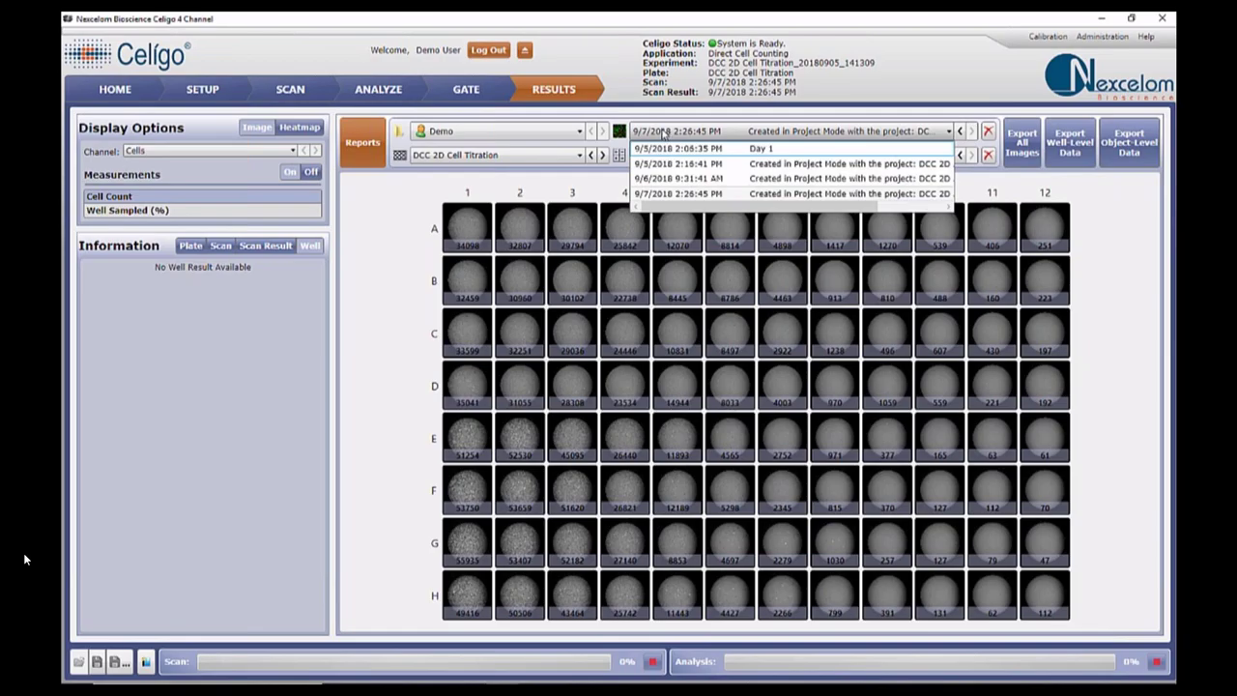
left_click(663, 132)
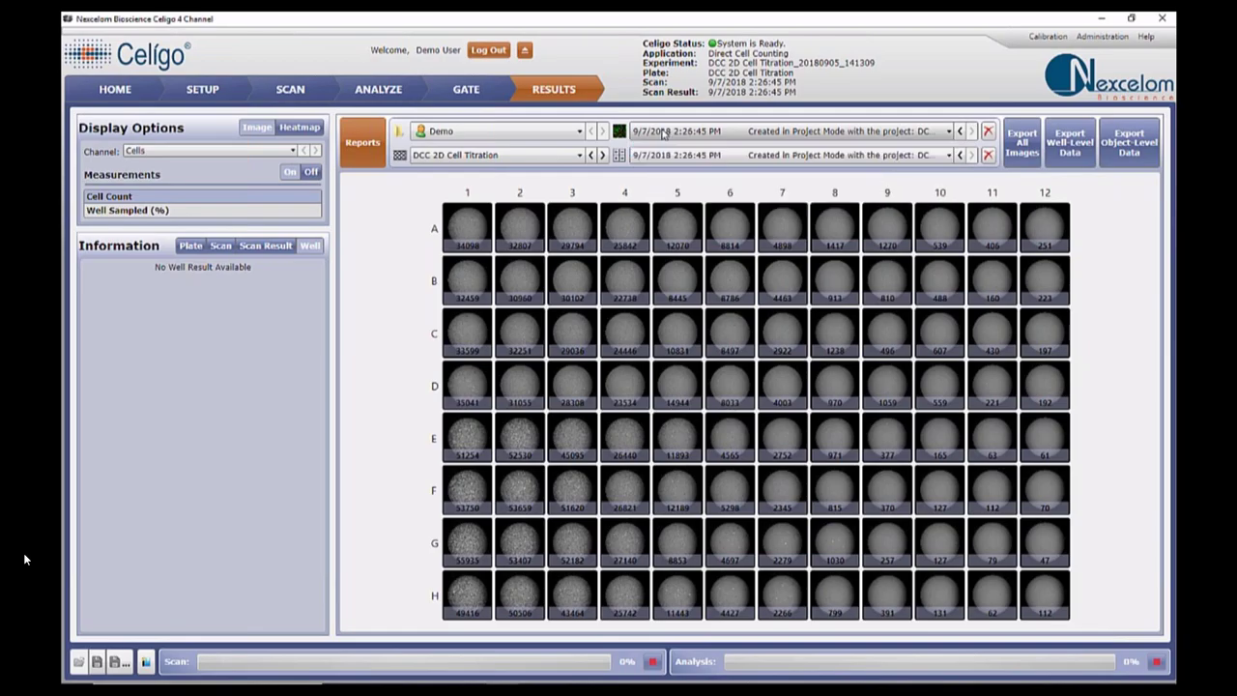
- Examine well C4 up close in each earlier scan back to Day 1 and display the Cells graphic overlay on it
left_click(624, 340)
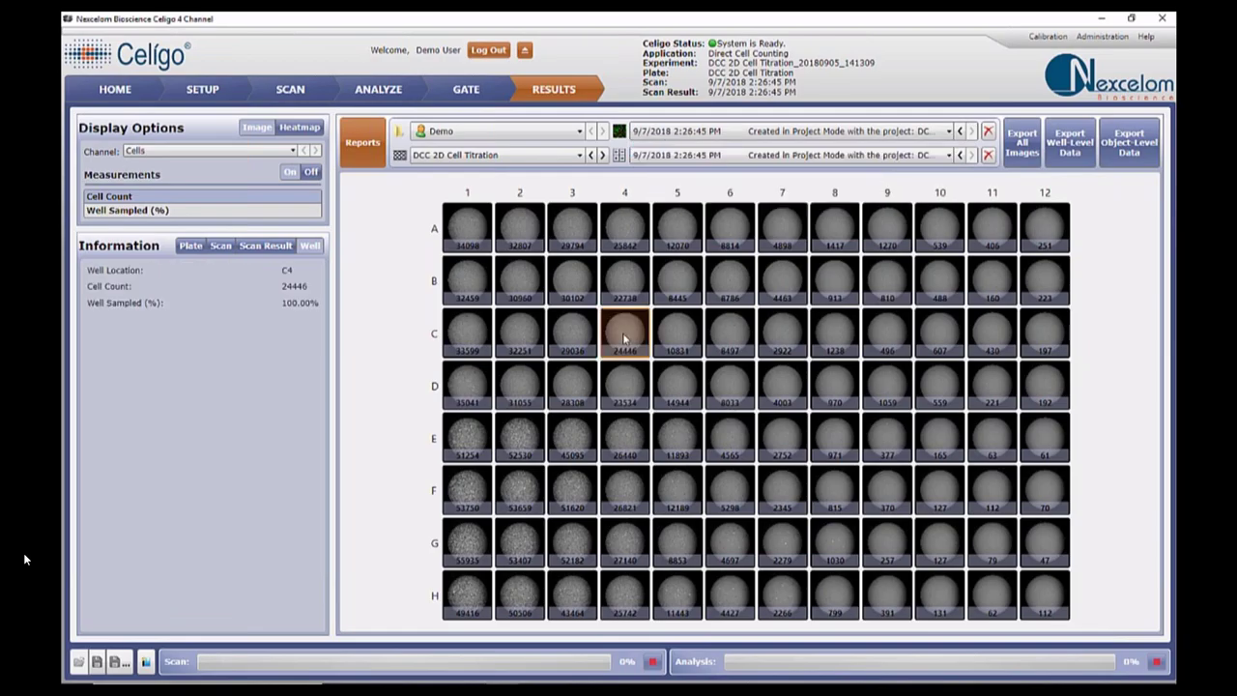
double_click(623, 339)
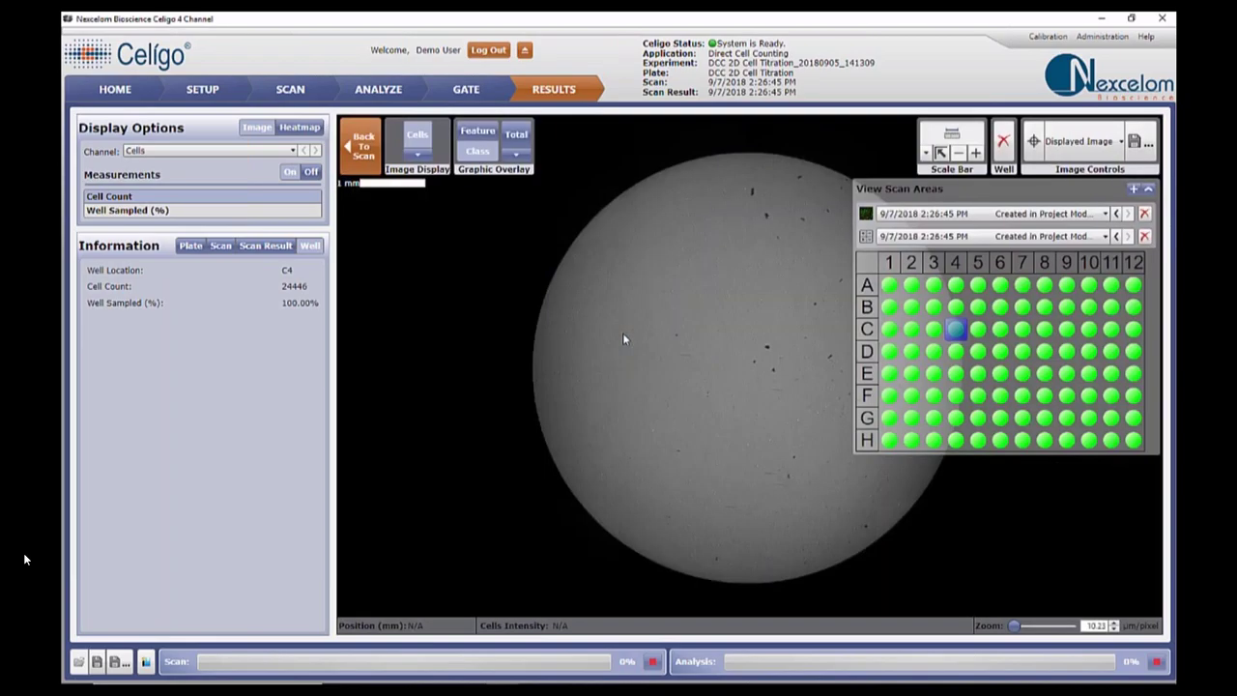
scroll(624, 339, "up", 3)
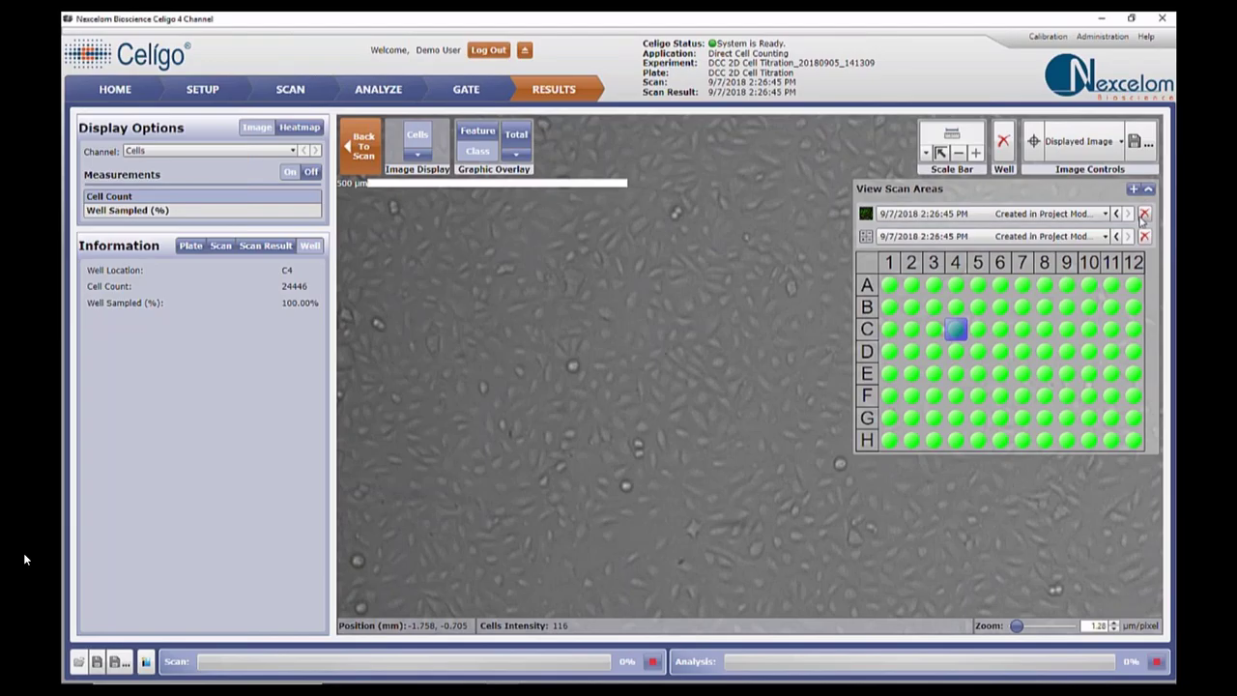
left_click(1091, 214)
left_click(1091, 215)
left_click(1117, 214)
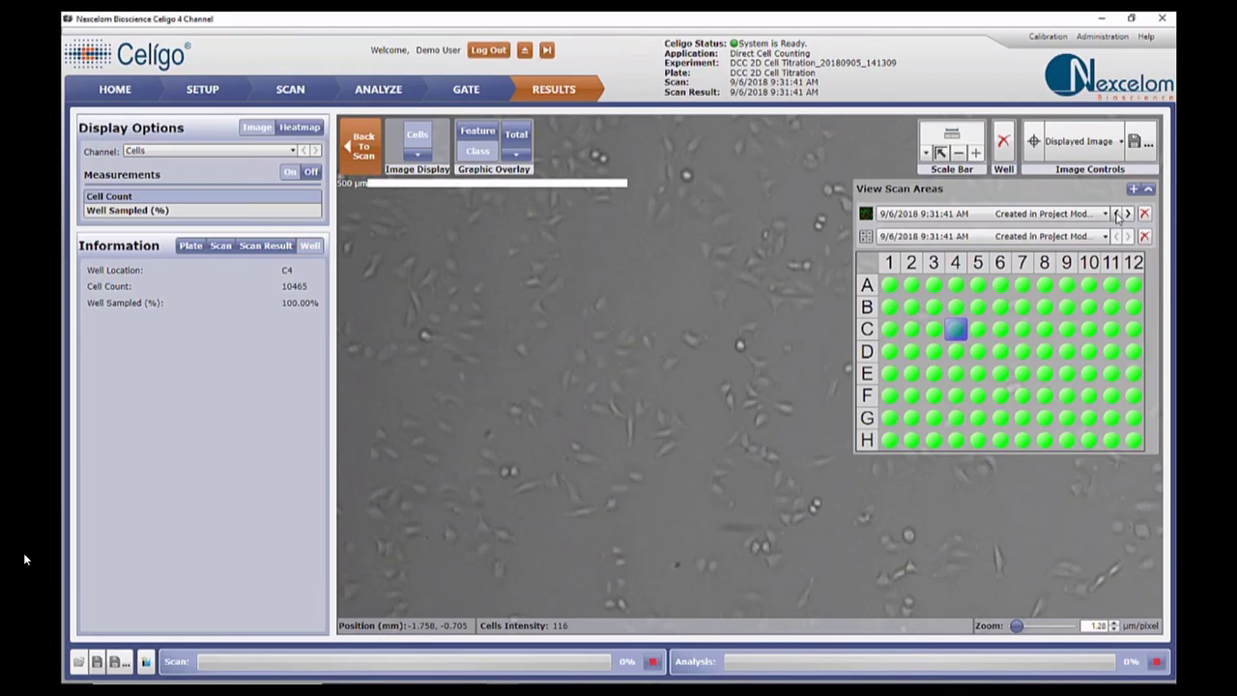
left_click(1117, 213)
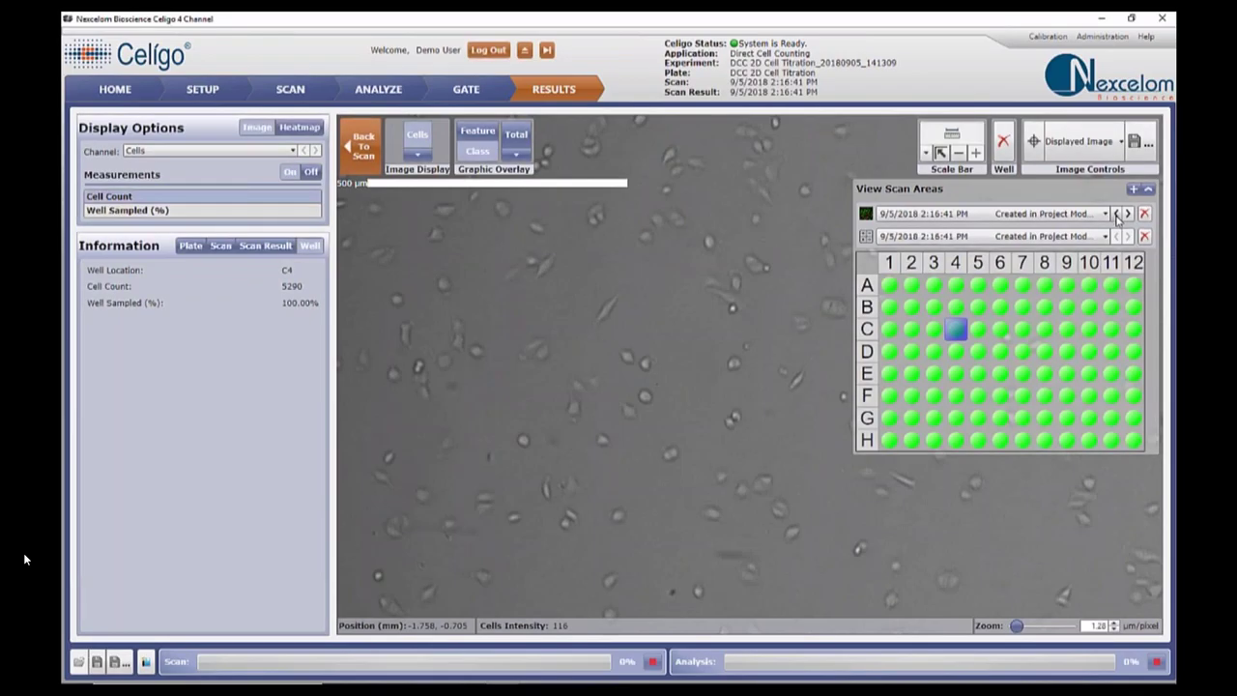
left_click(1117, 214)
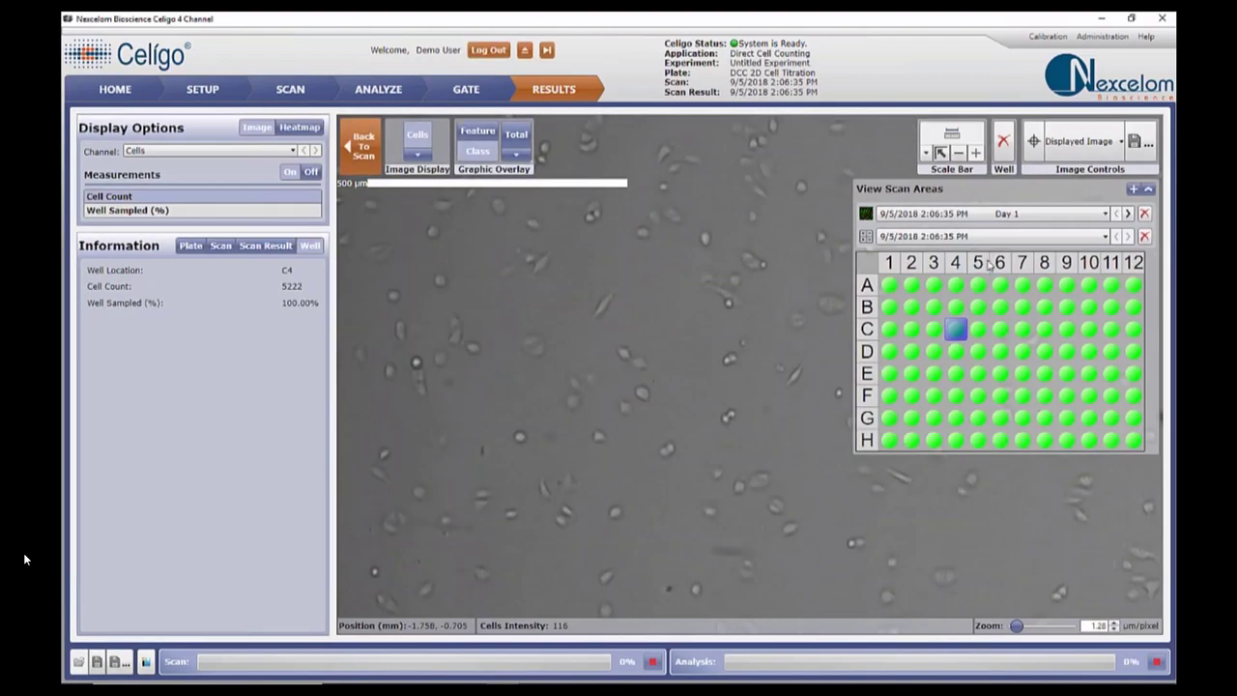
left_click(517, 160)
left_click(513, 140)
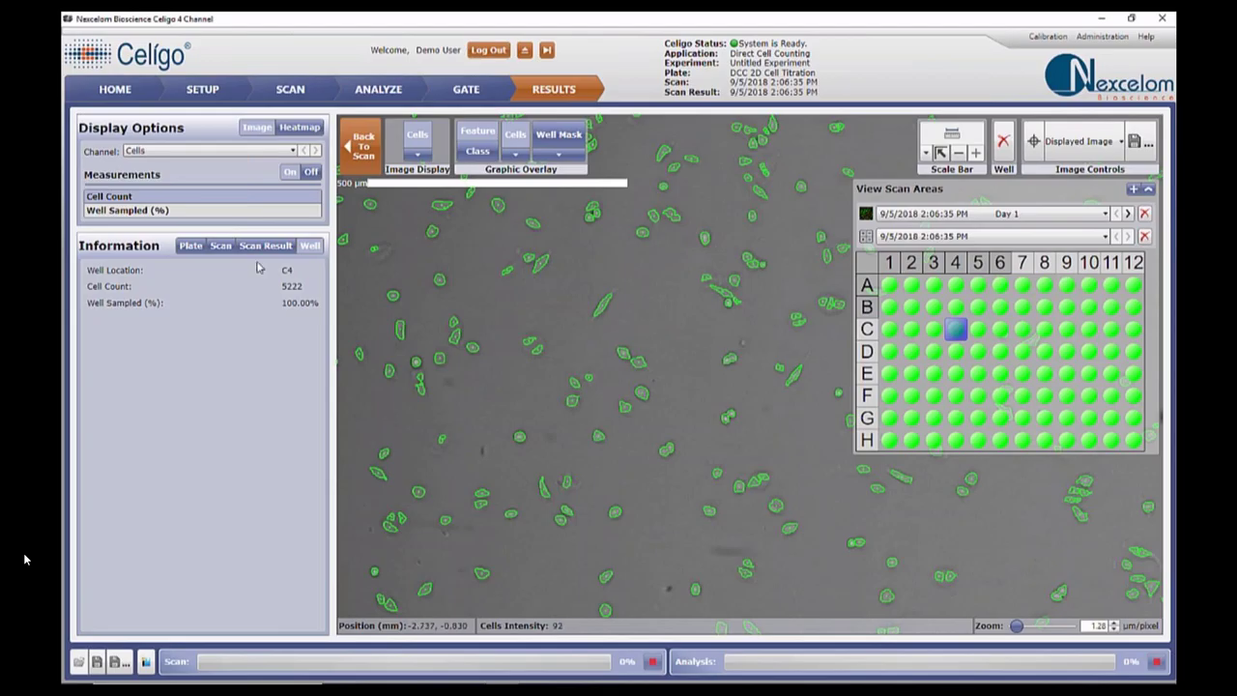
- Return to the plate overview and compare the well counts scan by scan, from Day 1 up to the 9/7/2018 scan
left_click(360, 140)
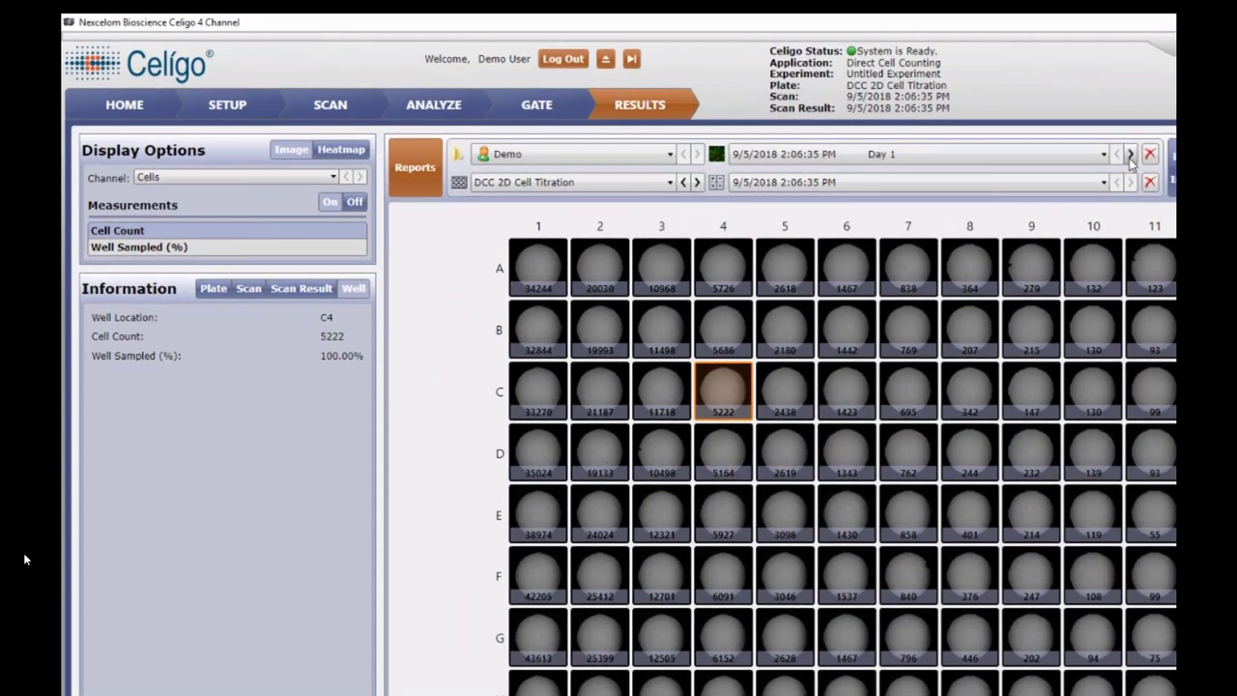
left_click(1130, 155)
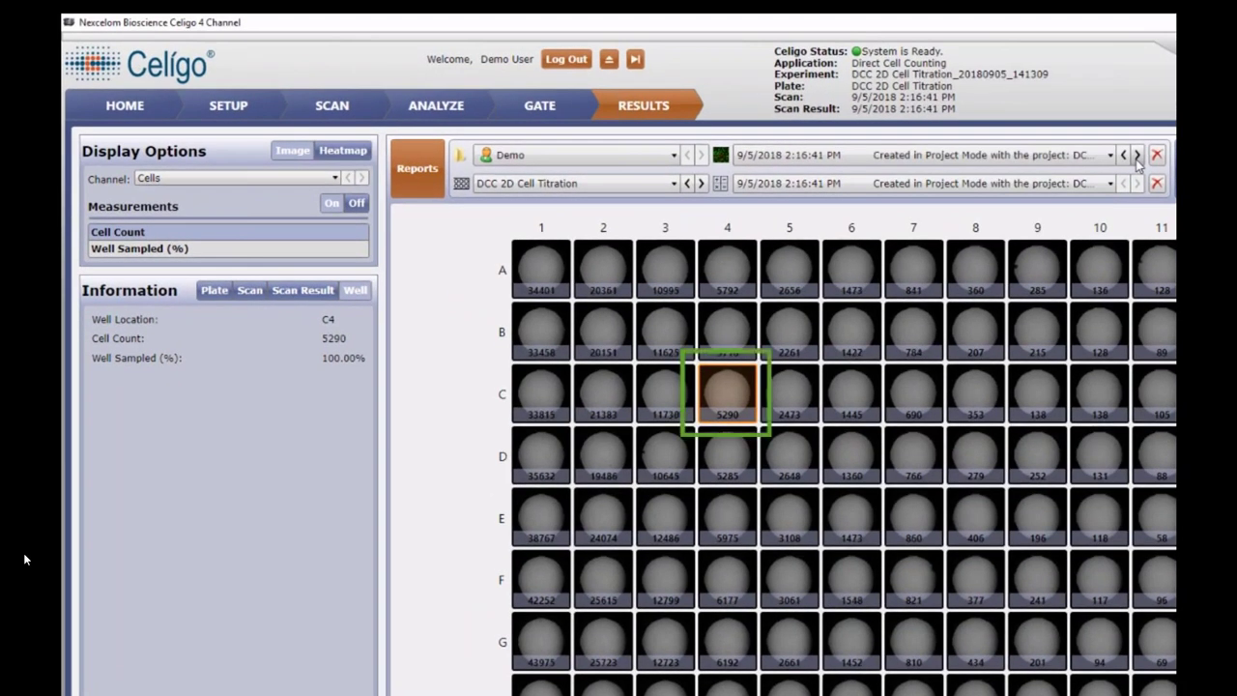
left_click(1137, 157)
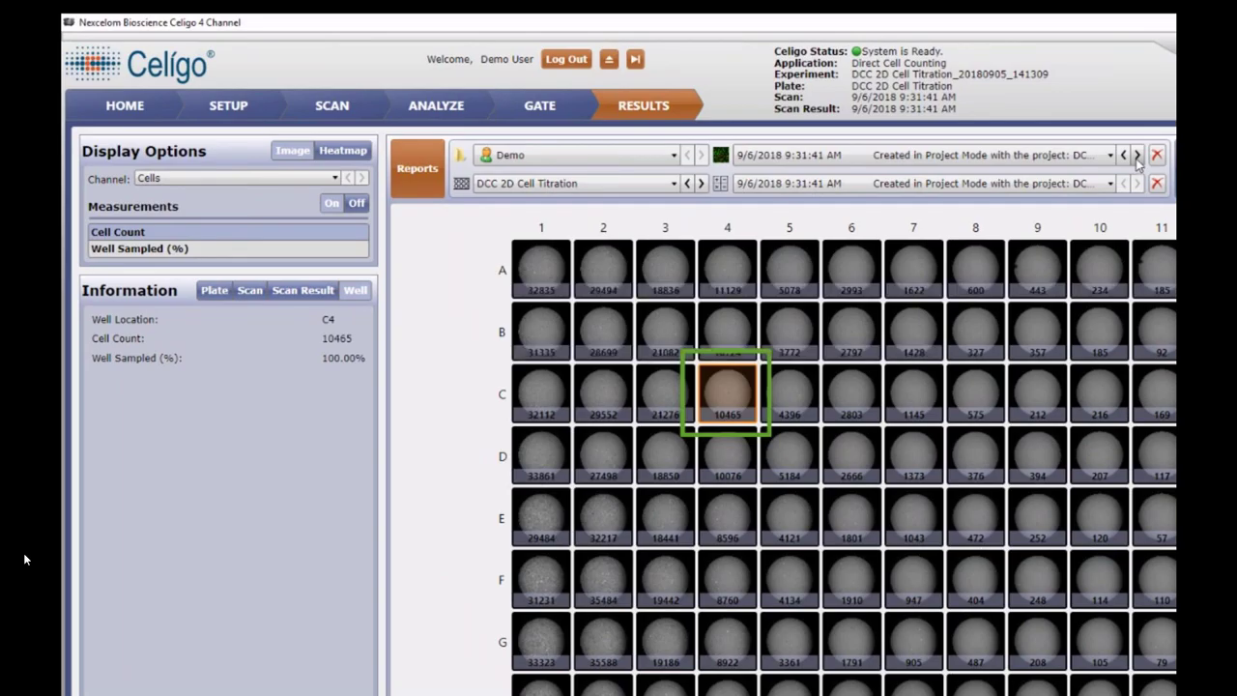
left_click(1138, 156)
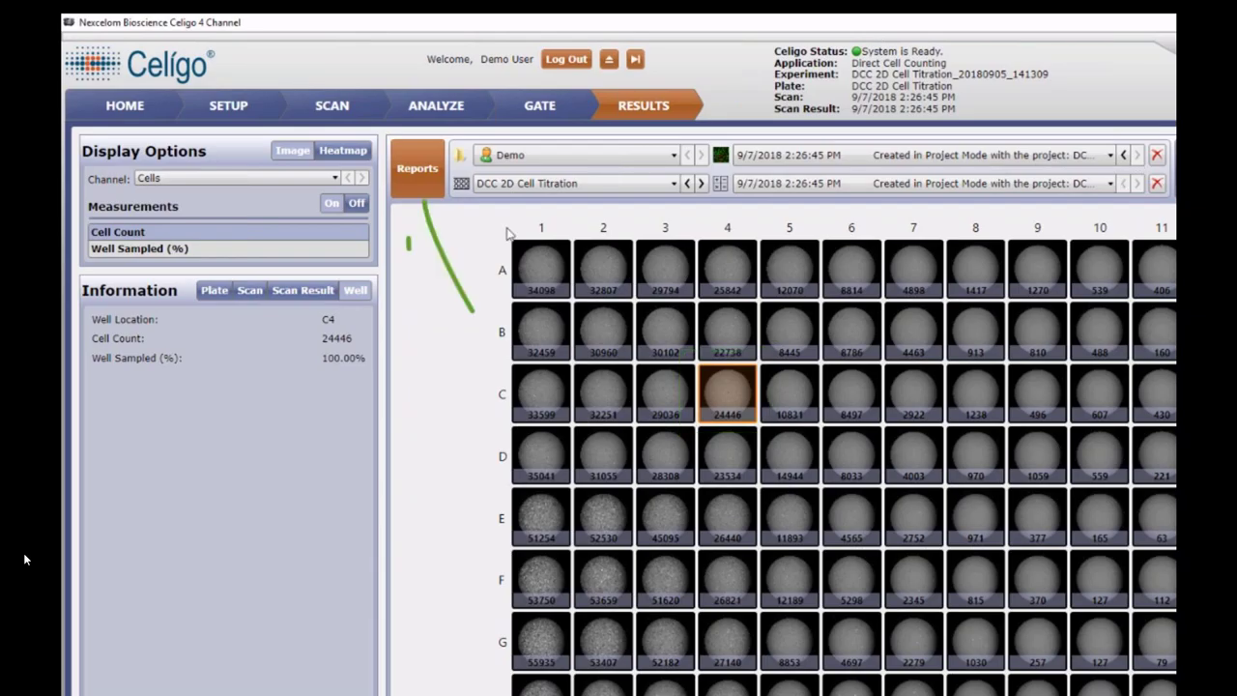
- Open the plate's reports and expand all four scans to list their scan results
left_click(422, 172)
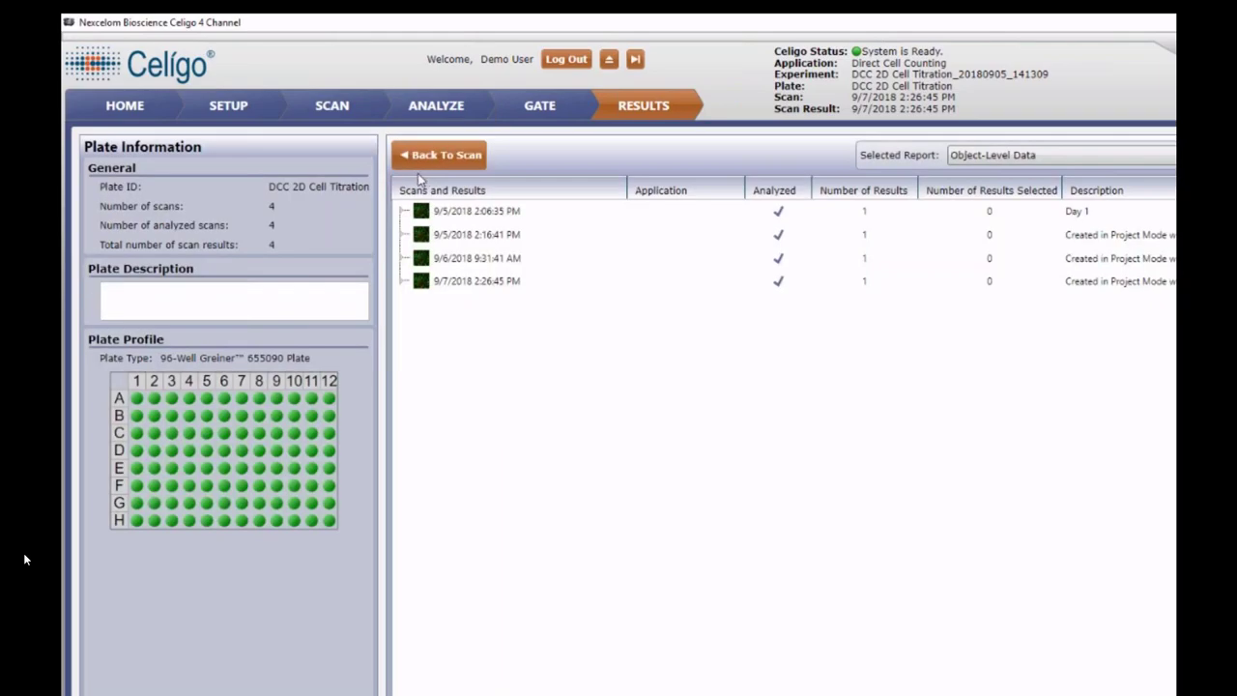
left_click(404, 211)
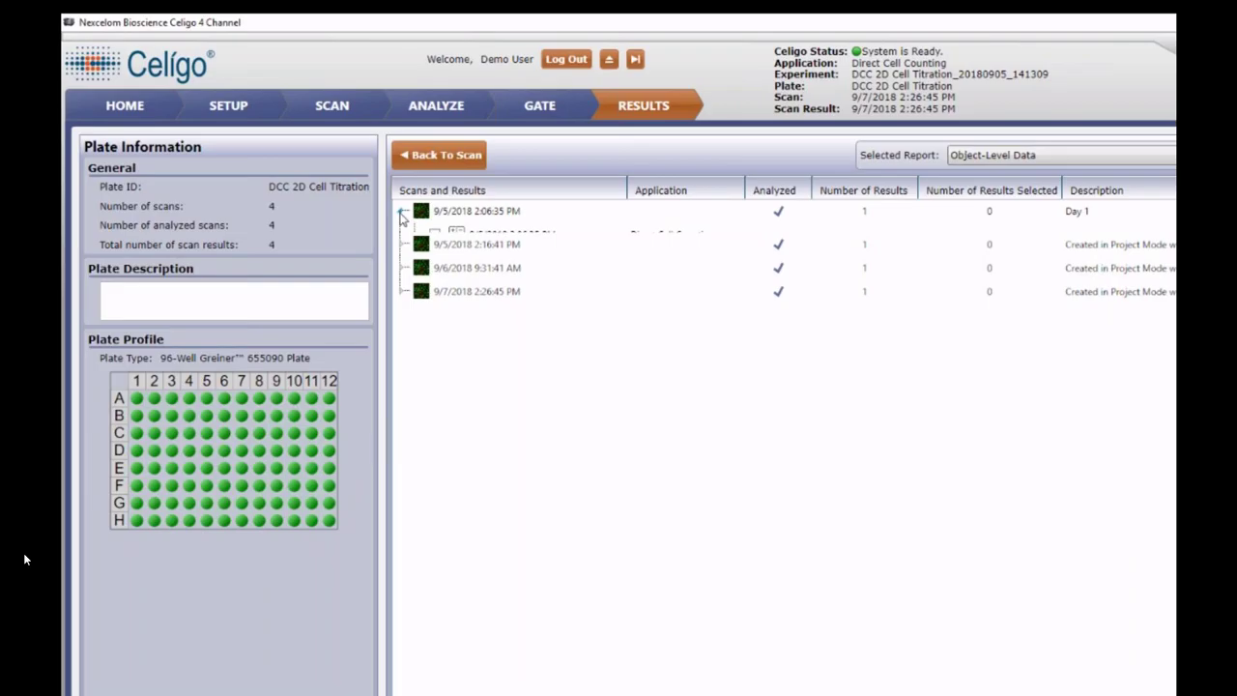
left_click(403, 258)
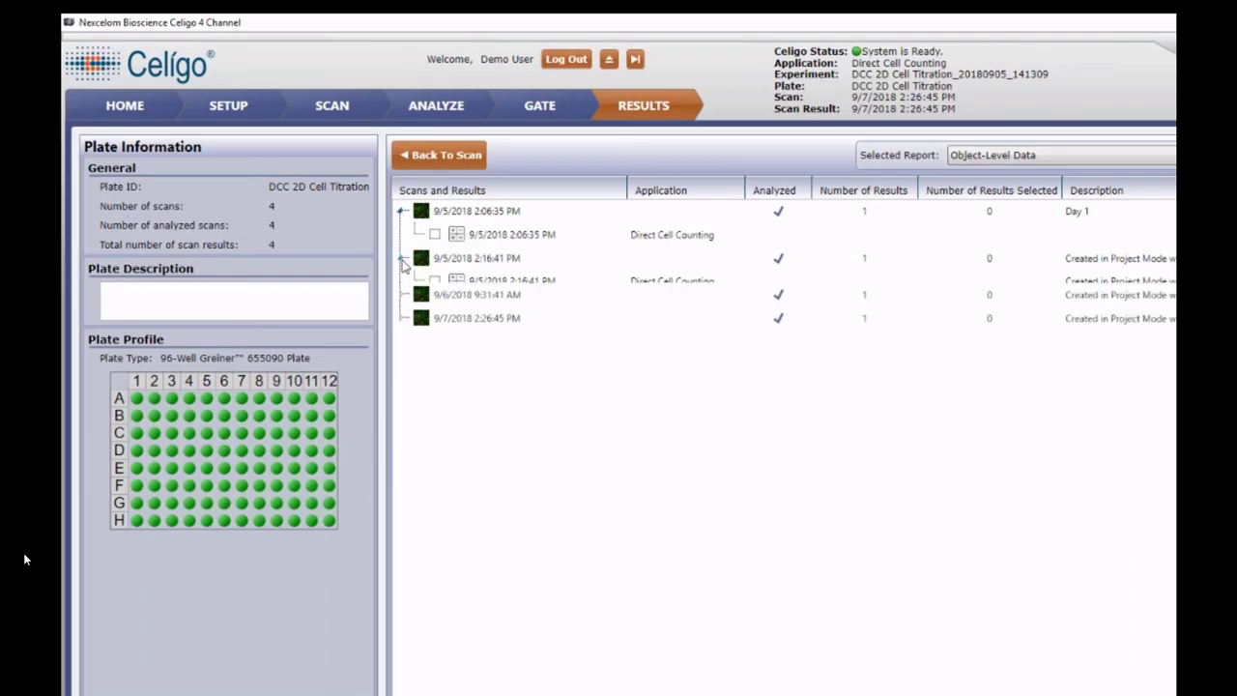
left_click(402, 304)
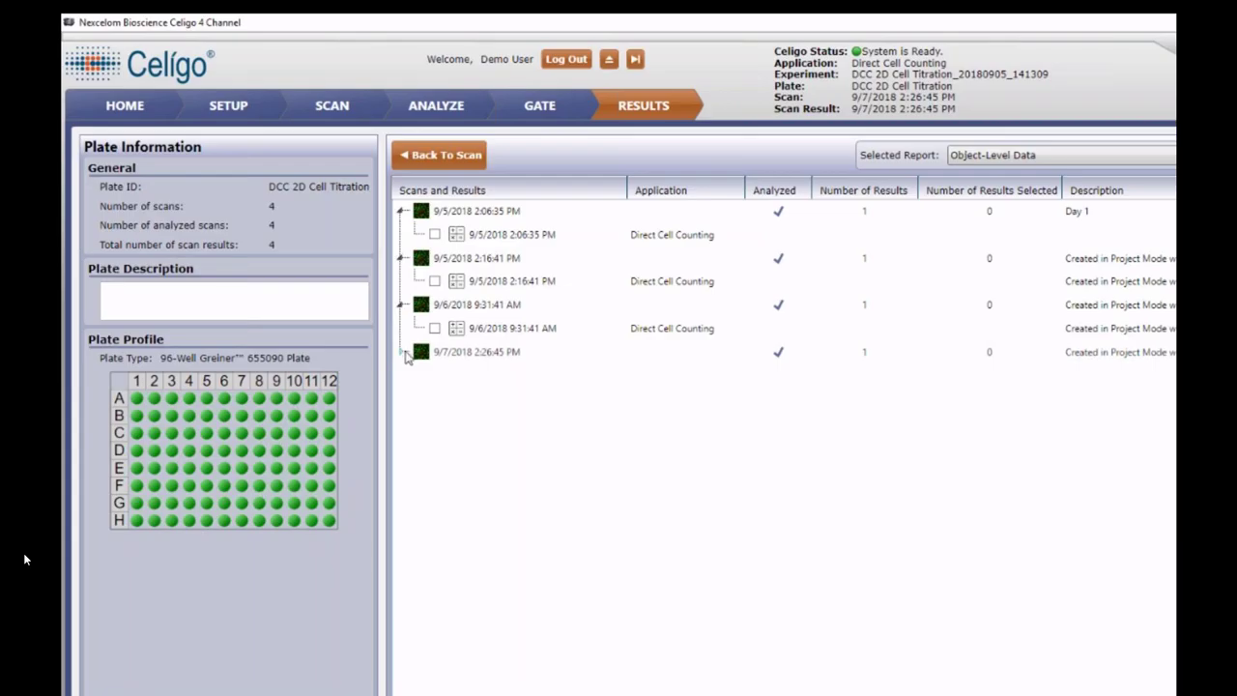
left_click(403, 352)
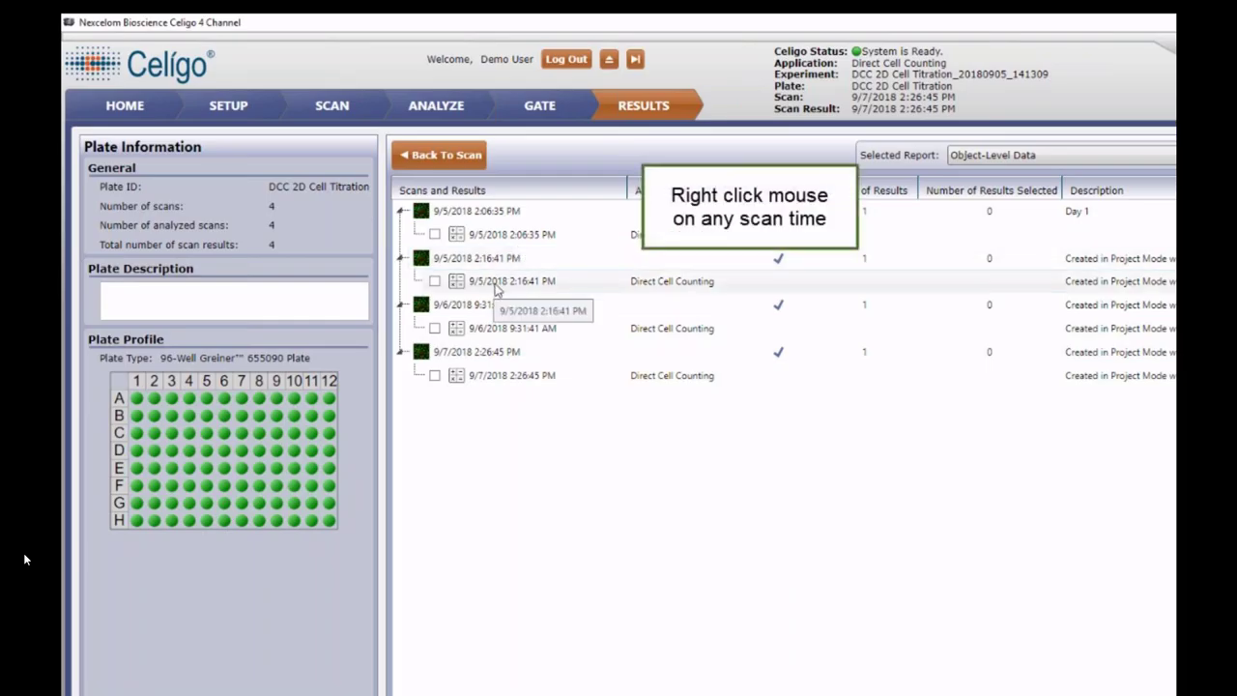
- Select the last Direct Cell Counting result for each scan and generate the Growth Tracking: Direct Cell Counting report
right_click(505, 215)
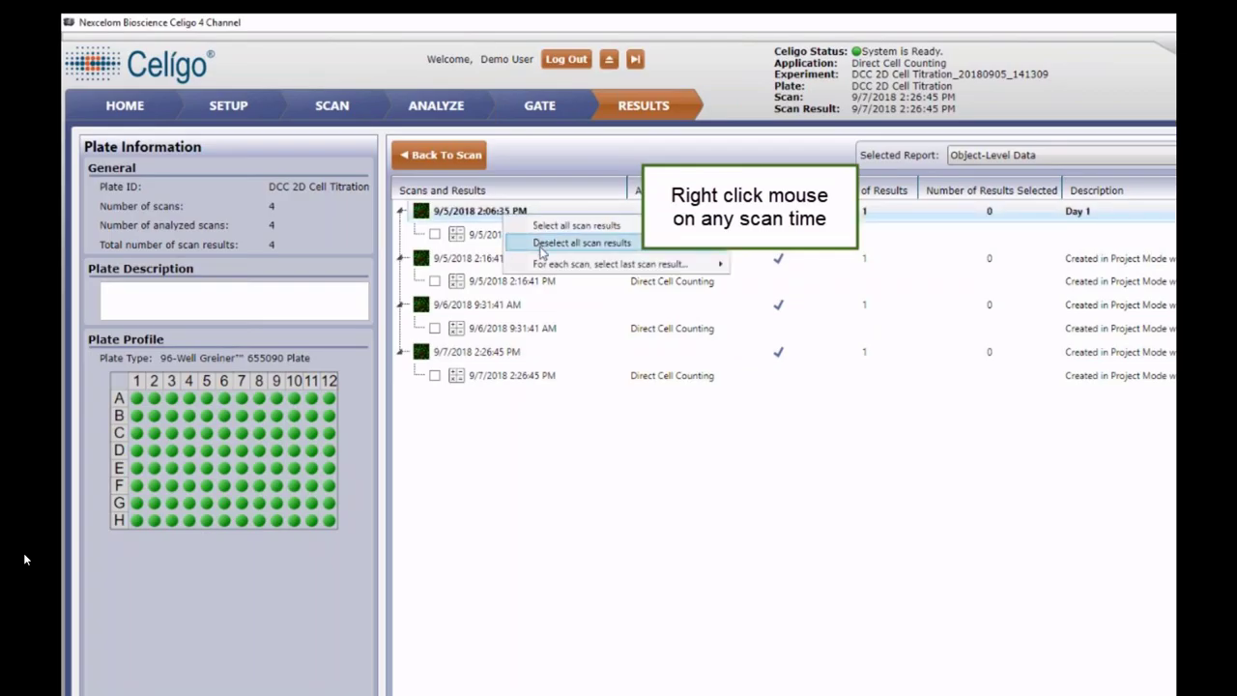
mouse_move(567, 271)
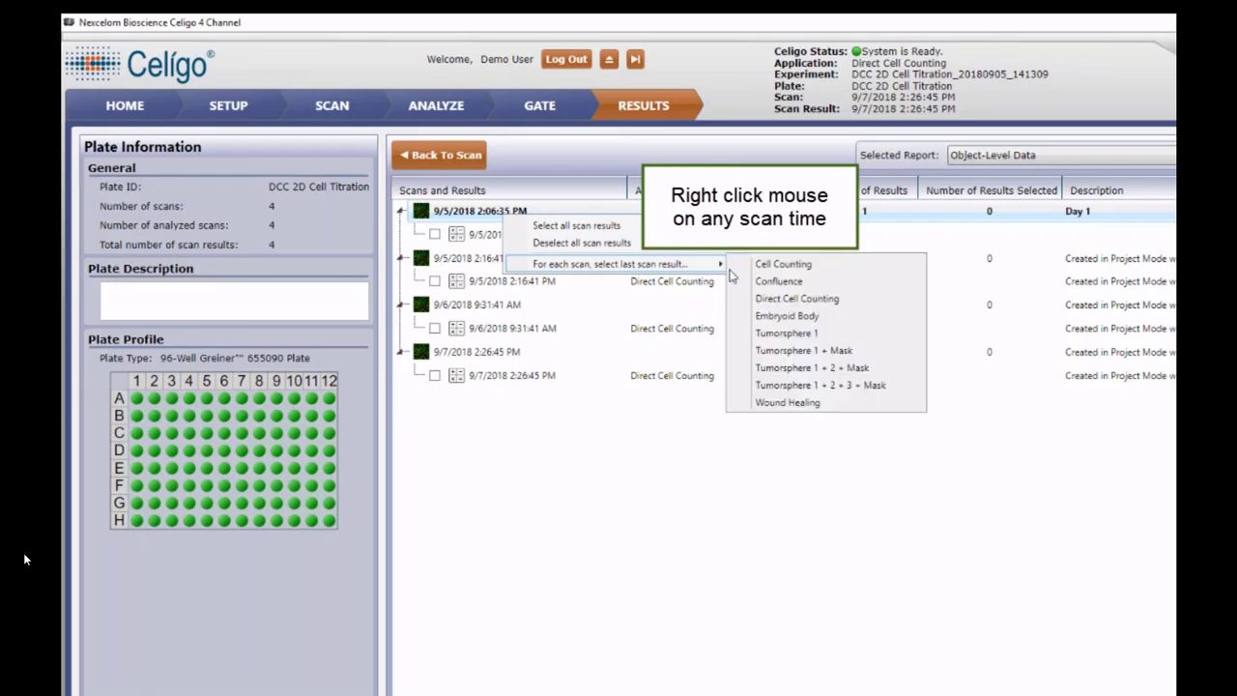
left_click(828, 302)
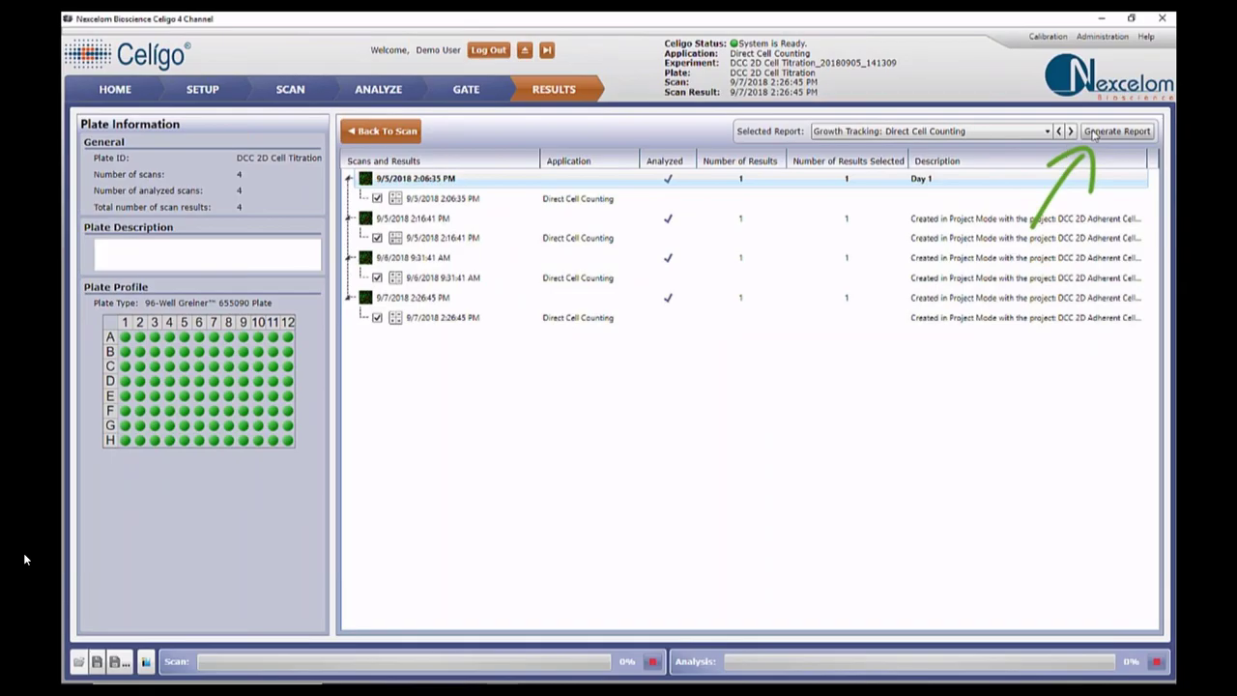
left_click(1116, 131)
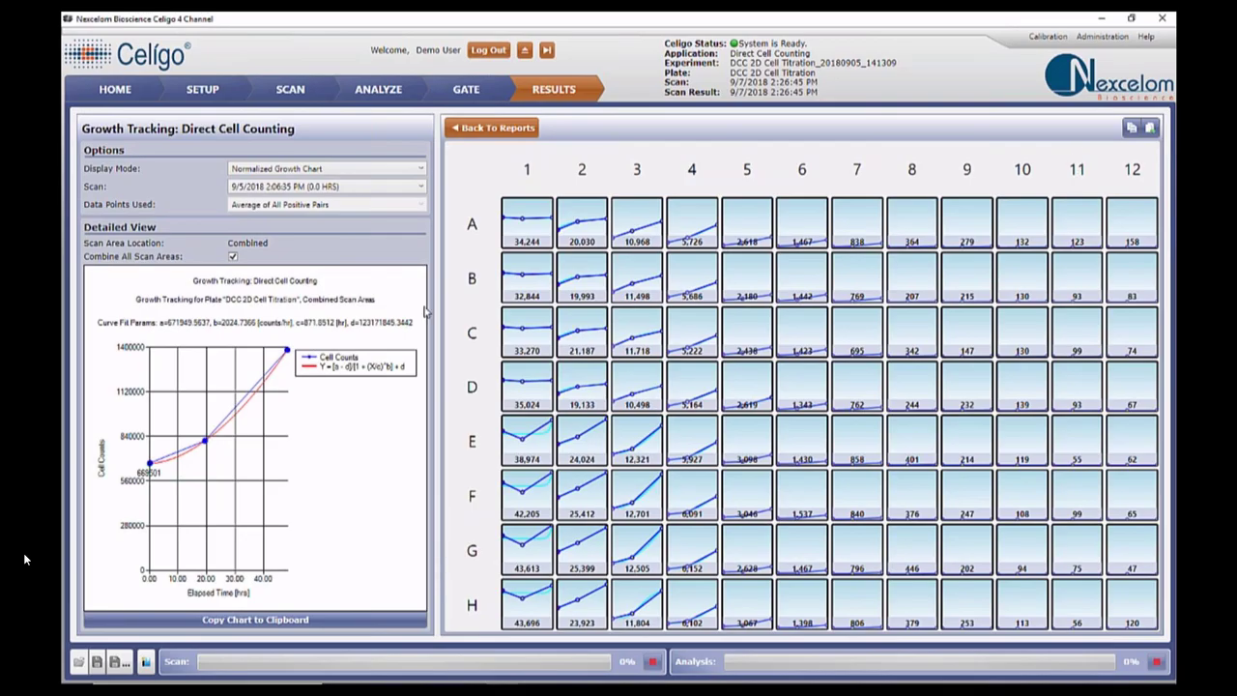
- Stop combining all scan areas in the detailed view and examine the growth curves of individual row B wells from B2 to B11
left_click(233, 257)
left_click(586, 283)
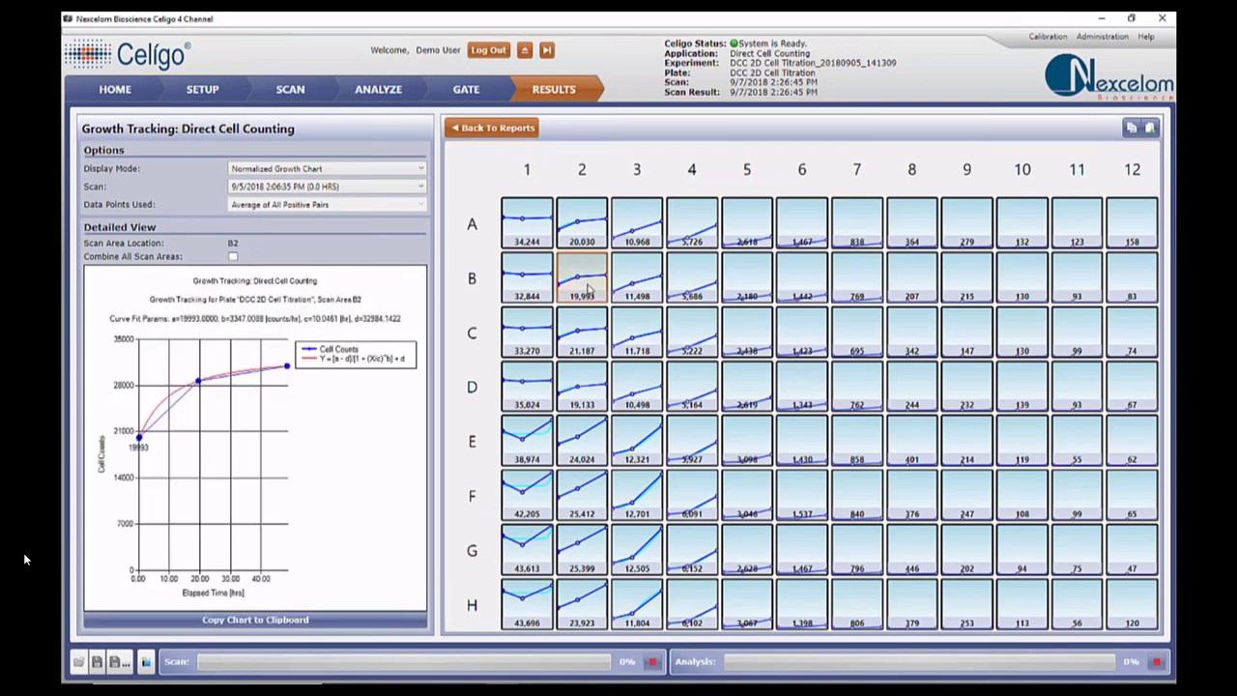
left_click(647, 282)
left_click(770, 283)
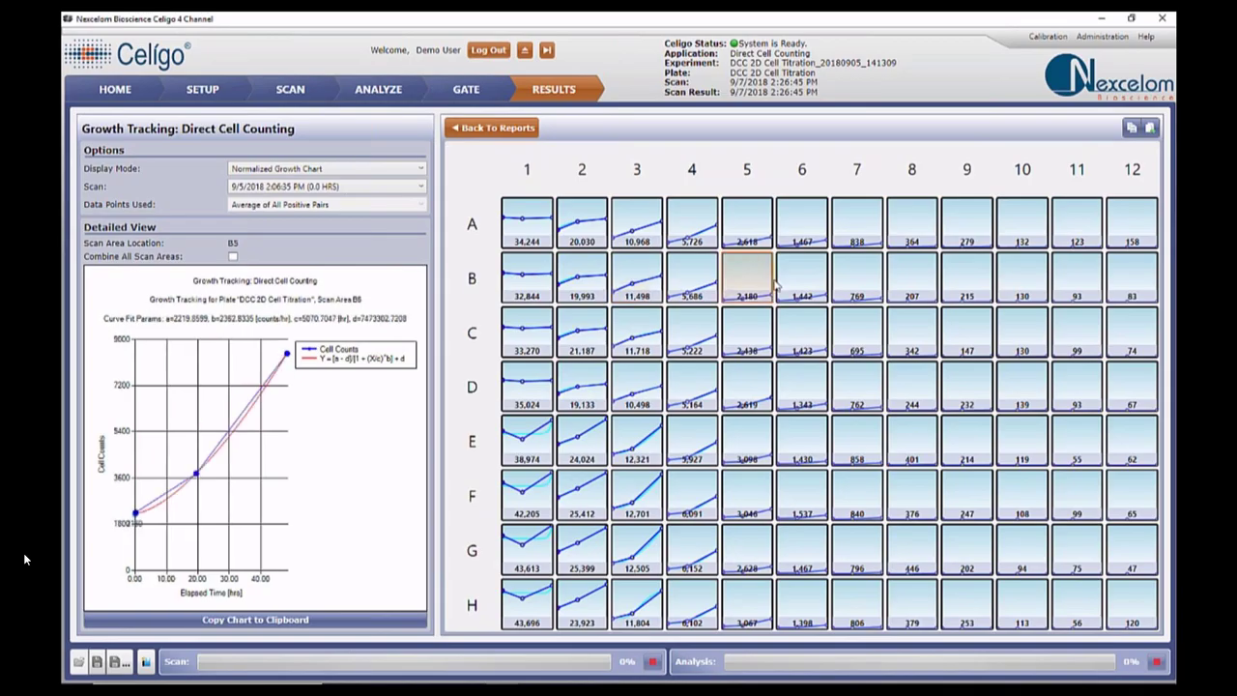
left_click(858, 282)
left_click(961, 286)
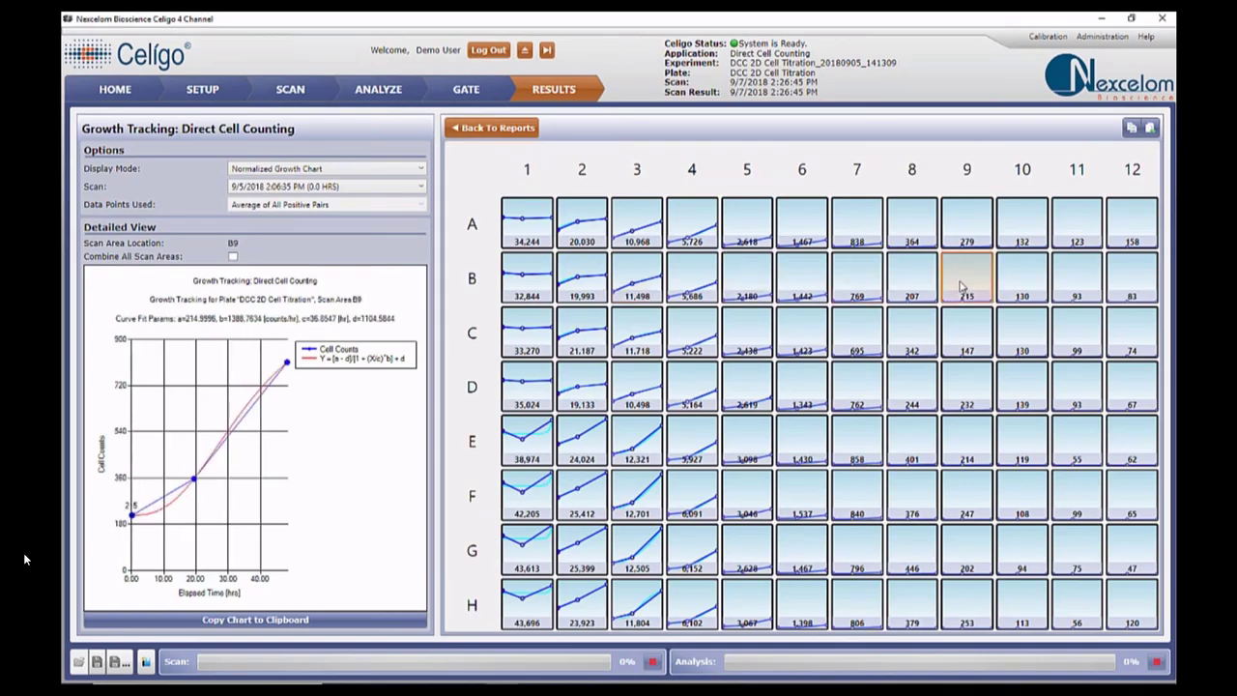
left_click(1087, 286)
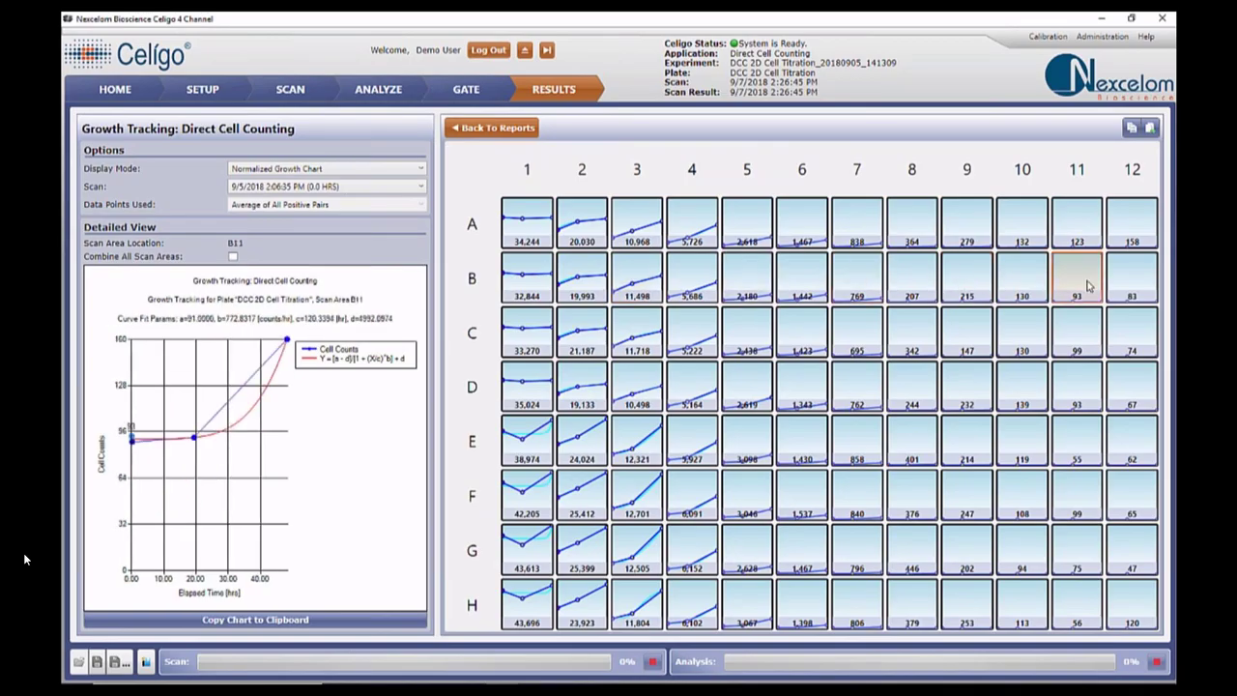
- Set the growth tracking report's display mode to Growth Chart
left_click(325, 169)
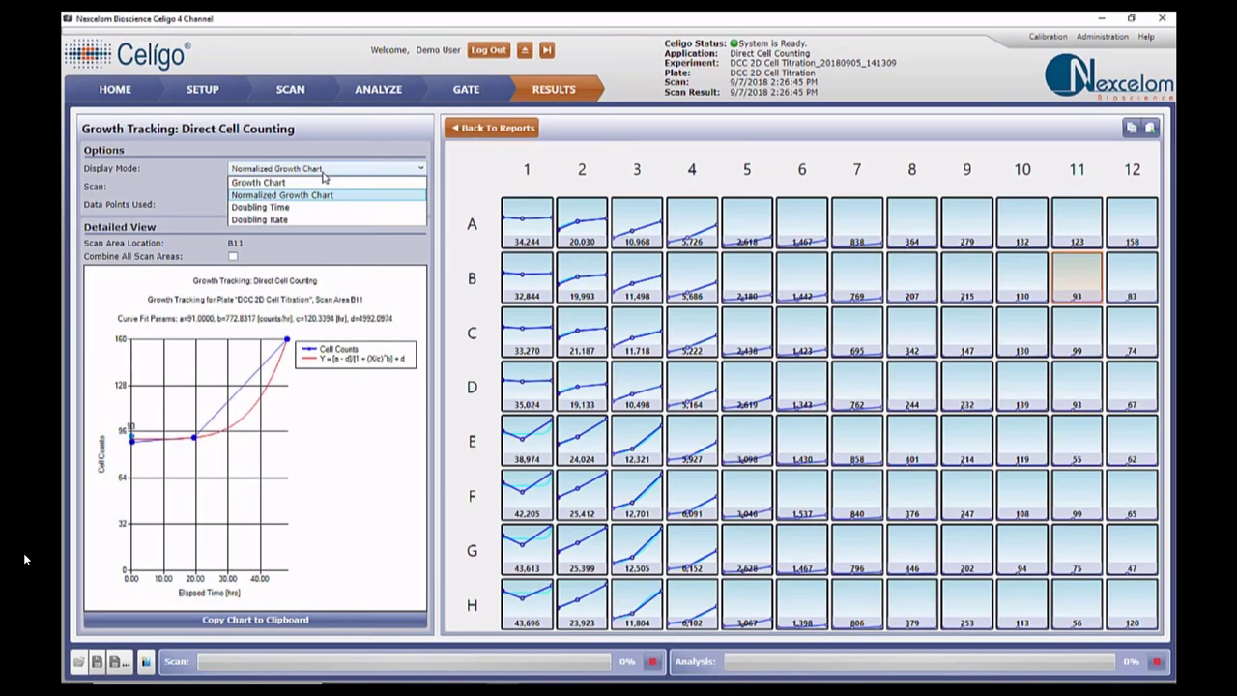
left_click(258, 182)
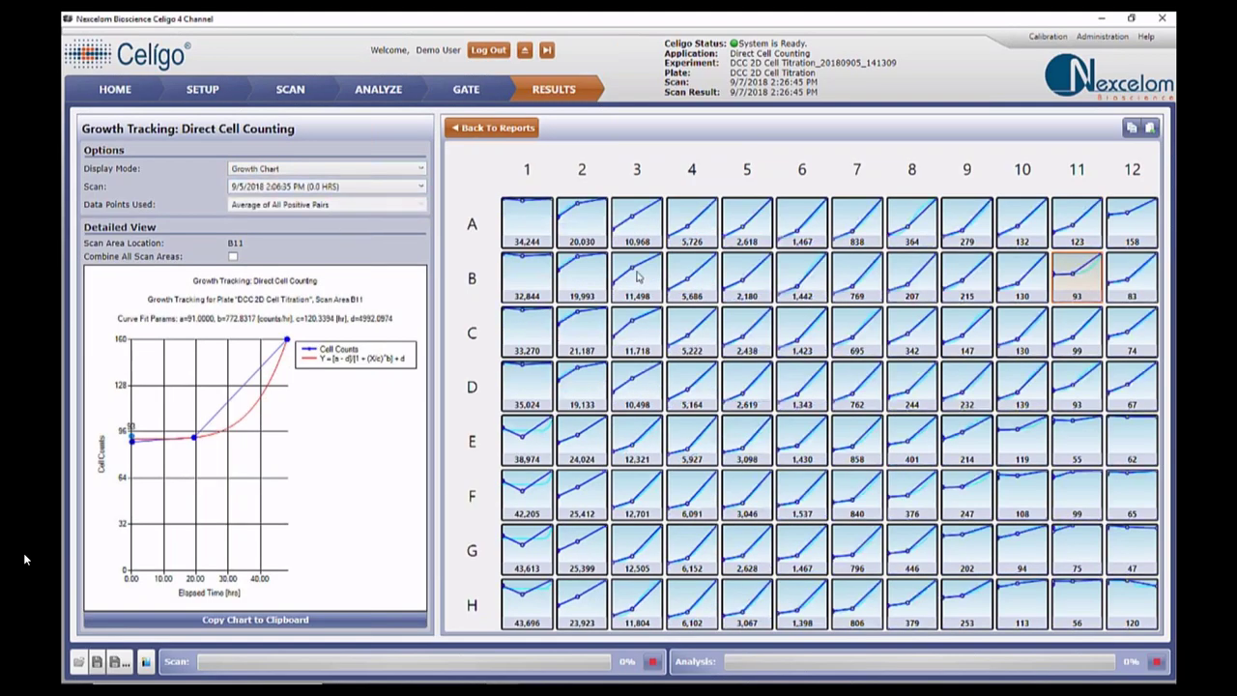
- Examine the growth curves of individual row B wells again, including B3, B7 and B11
left_click(551, 277)
left_click(747, 277)
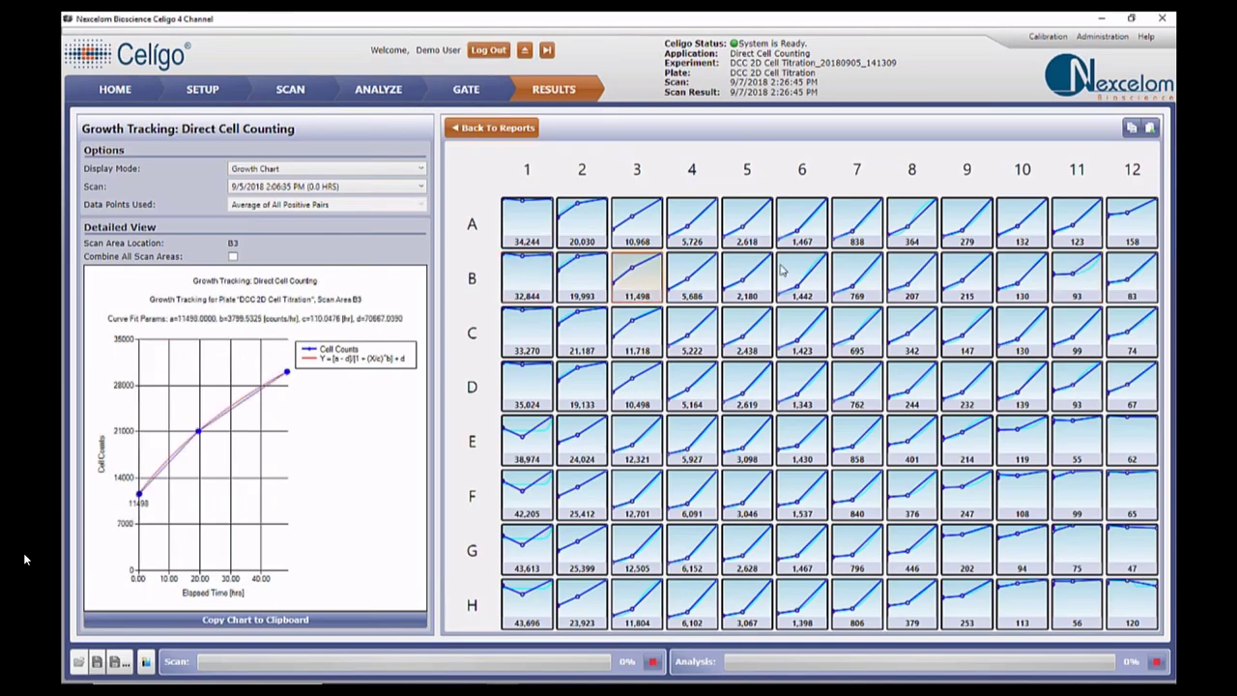
left_click(853, 276)
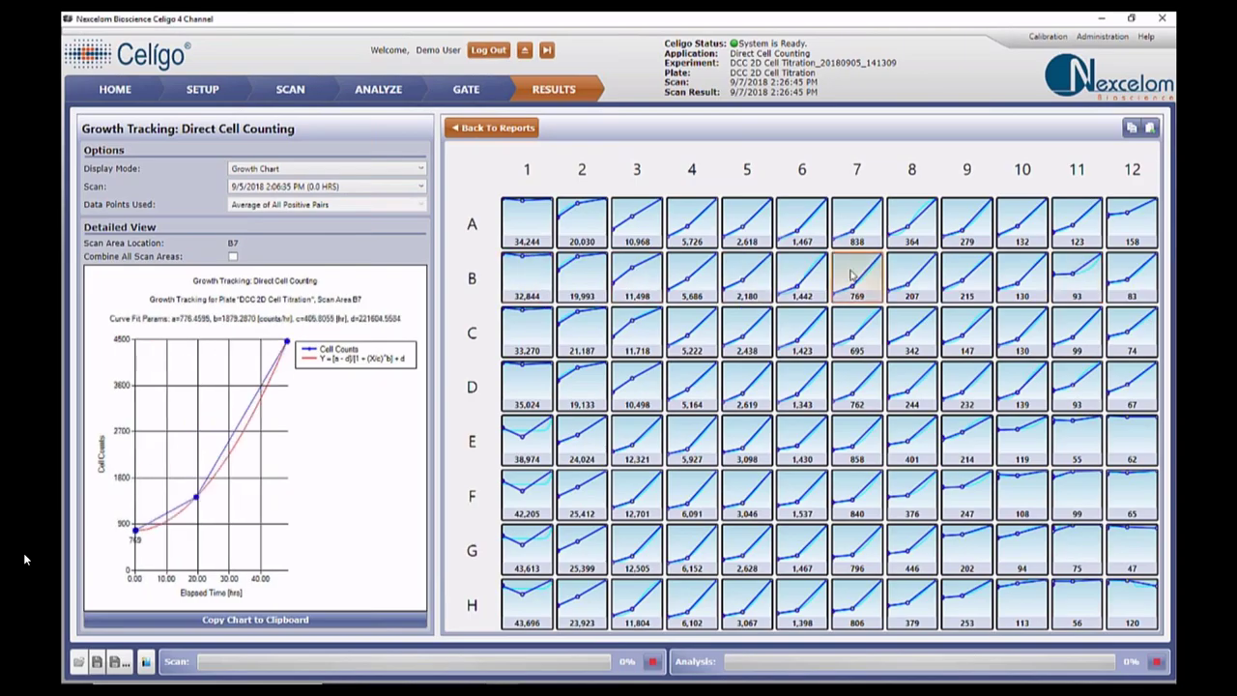
left_click(919, 281)
left_click(1022, 279)
left_click(1068, 283)
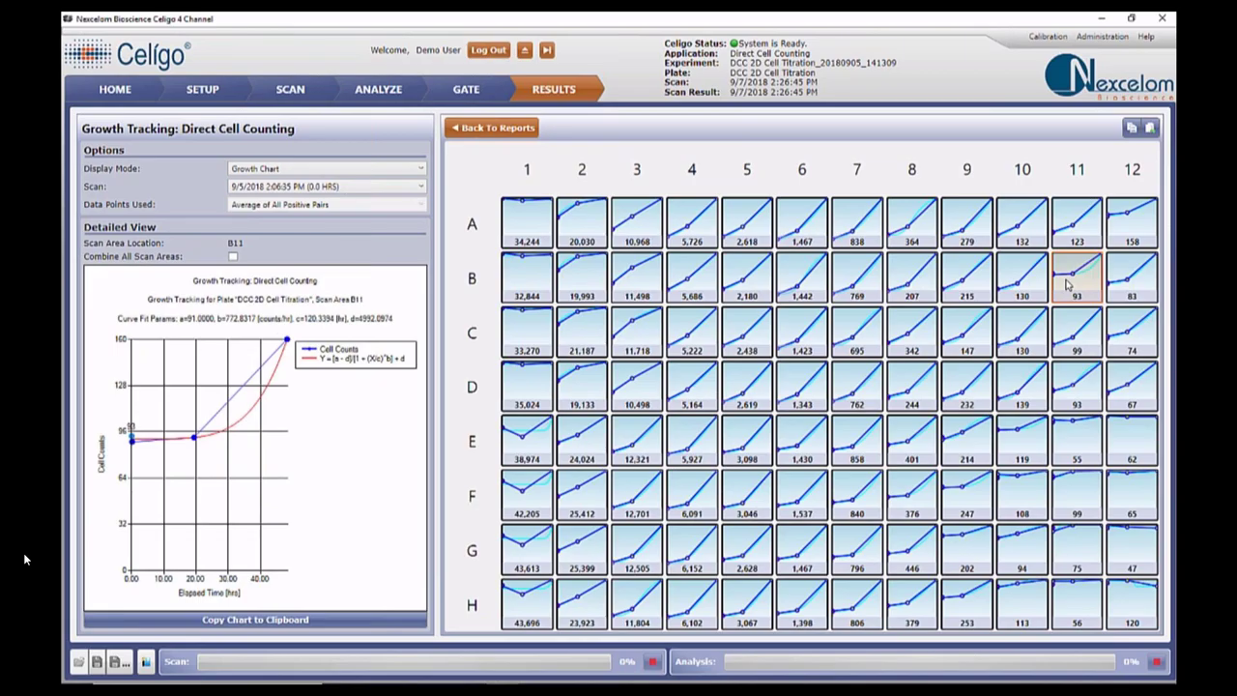
- Show the Doubling Time of every well for the 9/7/2018 2:26:45 PM (48.3 HRS) scan in the growth tracking report
left_click(335, 170)
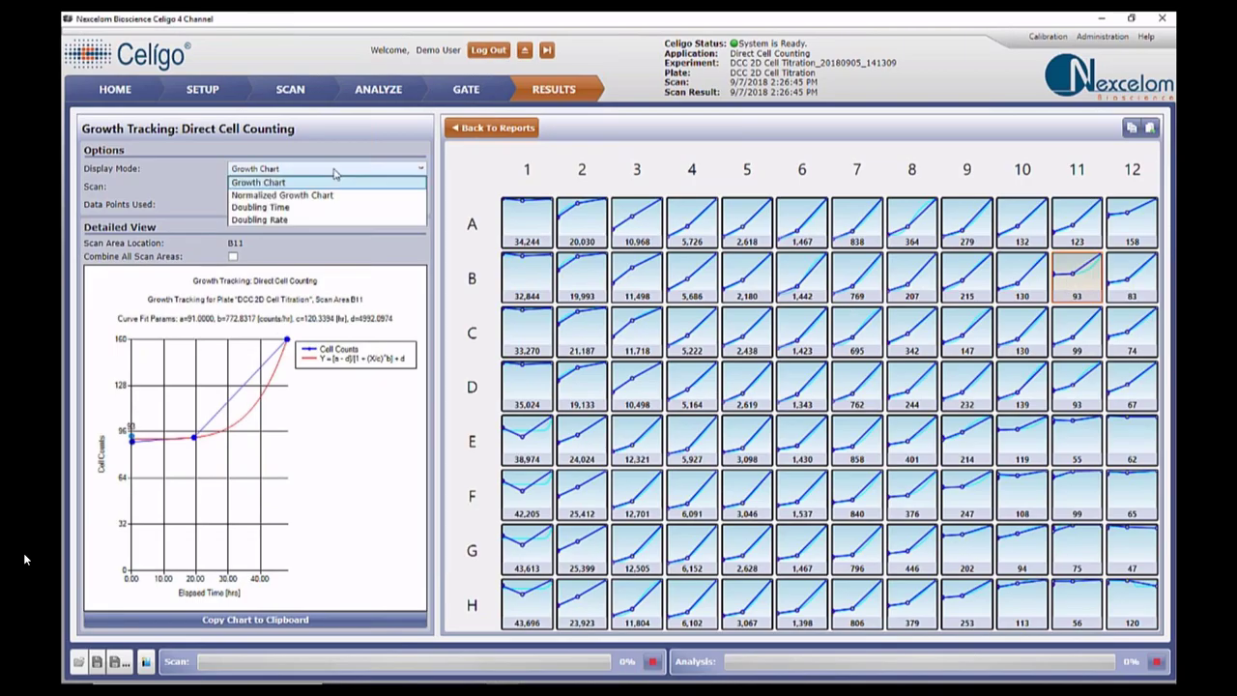
left_click(269, 208)
scroll(382, 188, "down", 1)
scroll(383, 189, "down", 2)
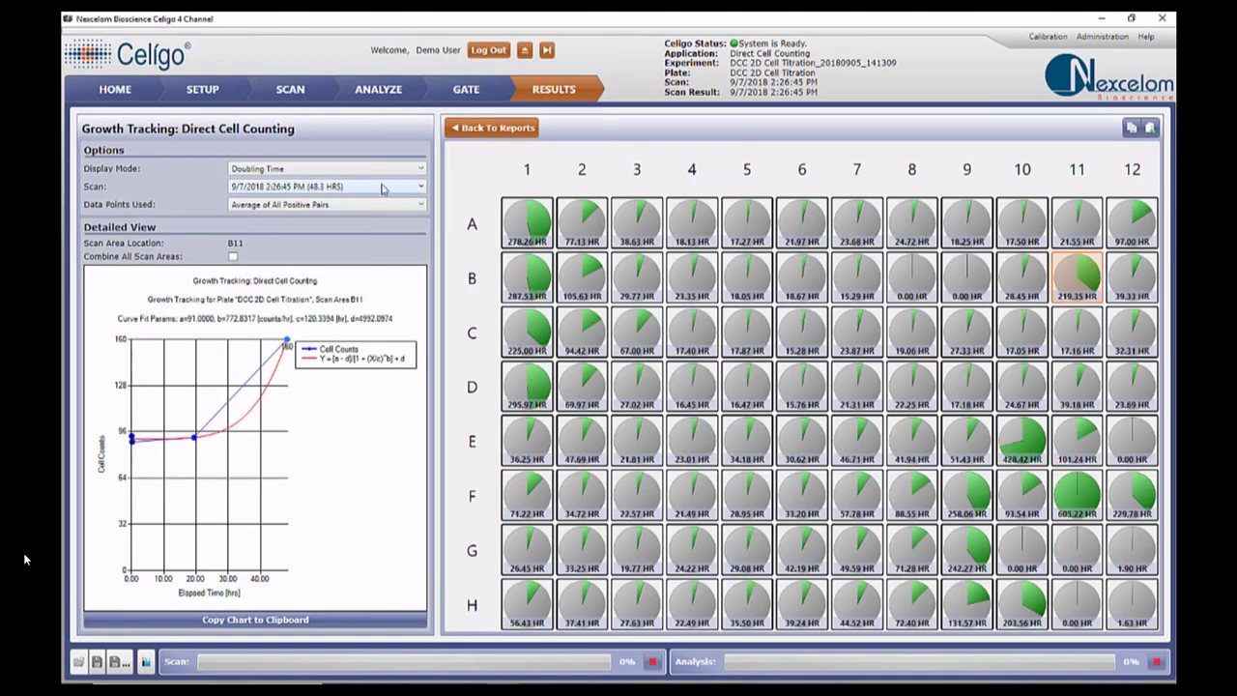
- Show the Doubling Rate for the 9/5/2018 2:16:41 PM (0.2 HRS) scan in the growth tracking report
left_click(387, 171)
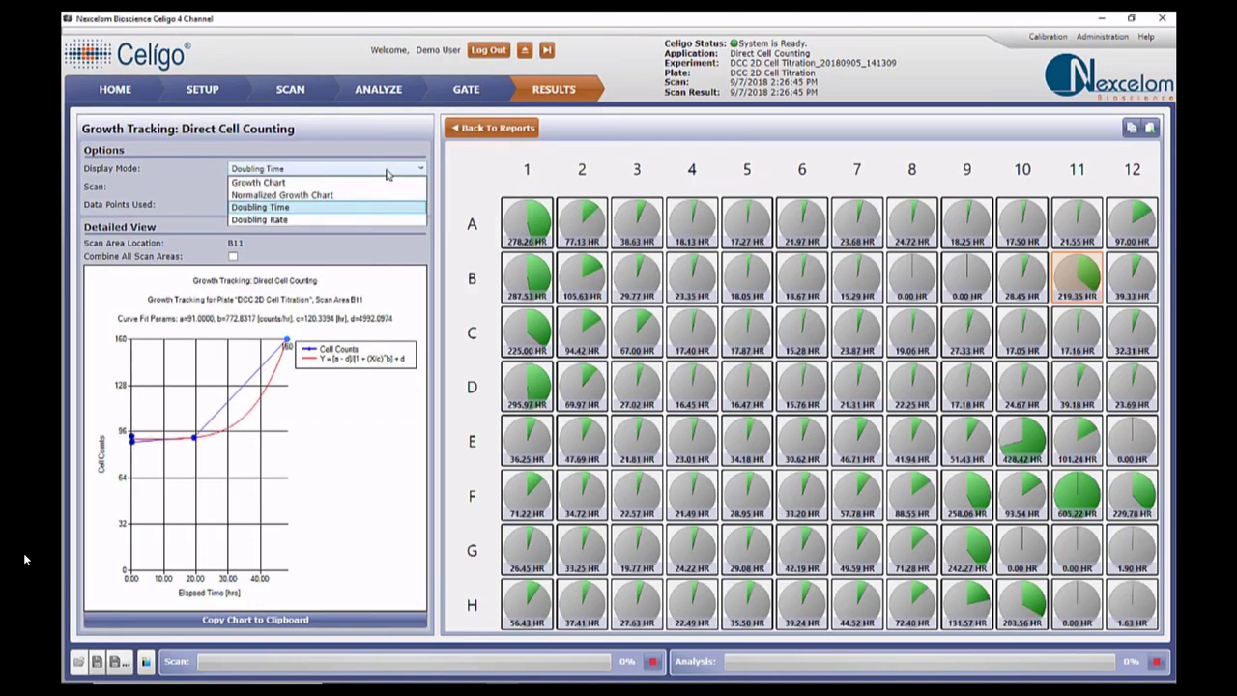
left_click(324, 220)
left_click(348, 187)
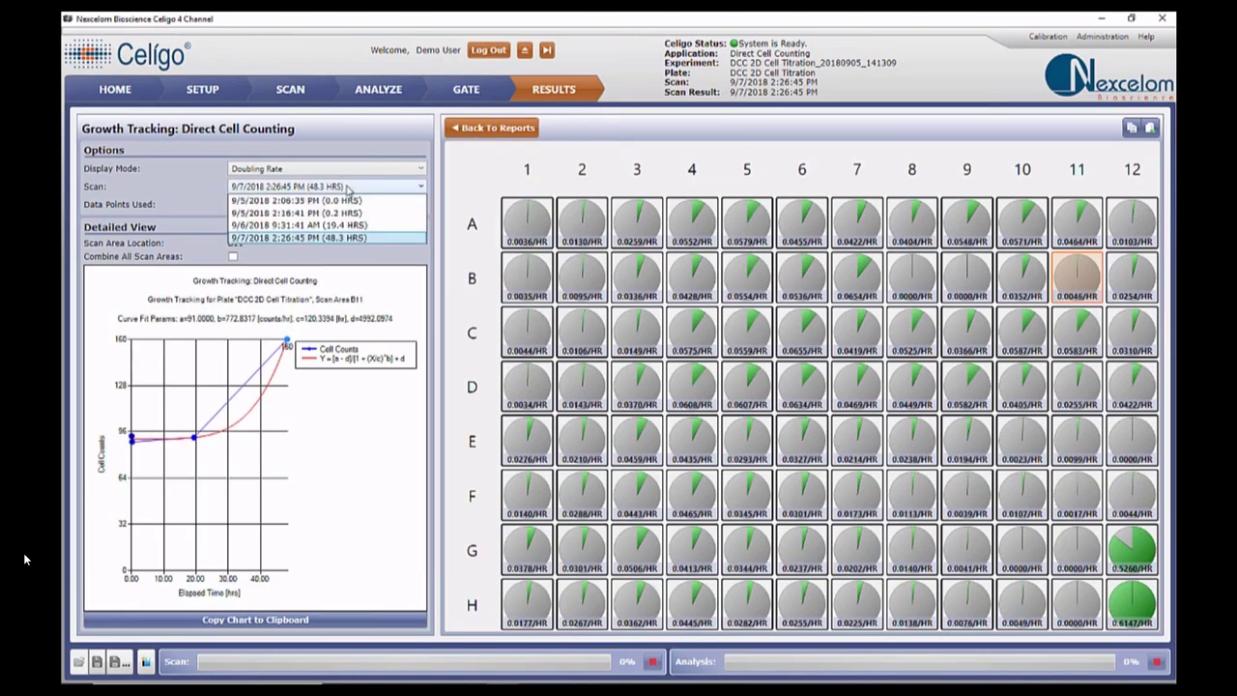
left_click(297, 213)
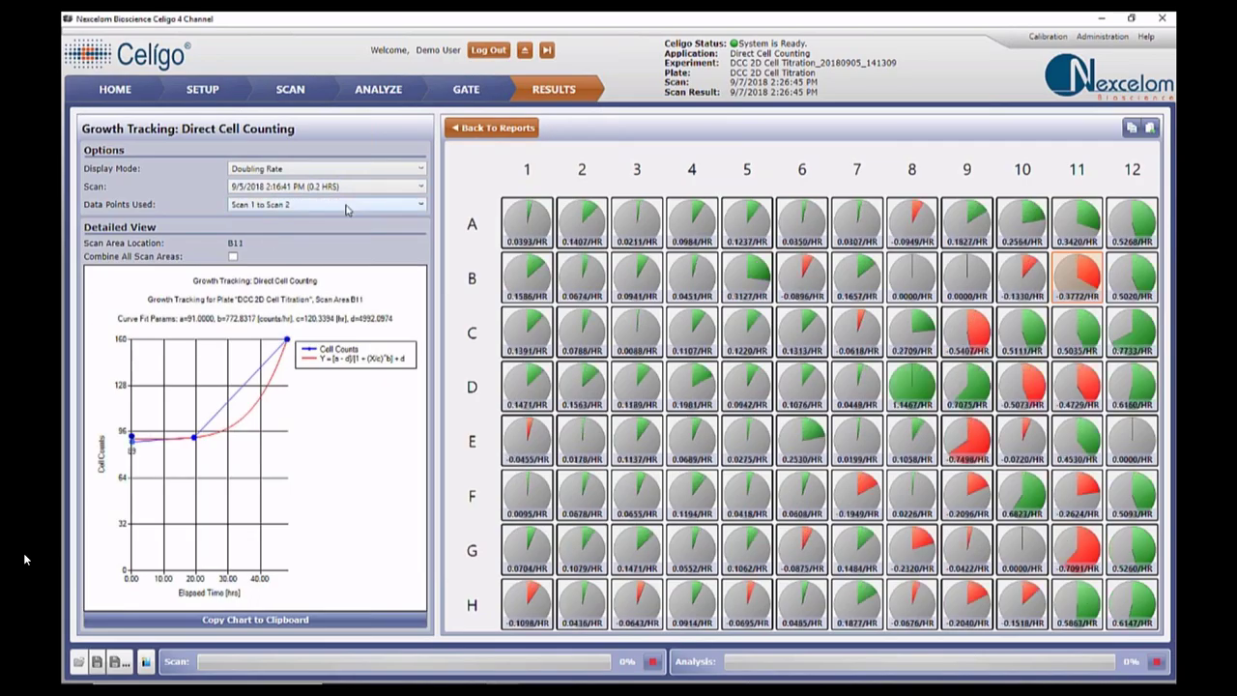
- Return the display mode to Doubling Time and step the data points used through to Scan 3 to Scan 4
left_click(334, 170)
left_click(344, 207)
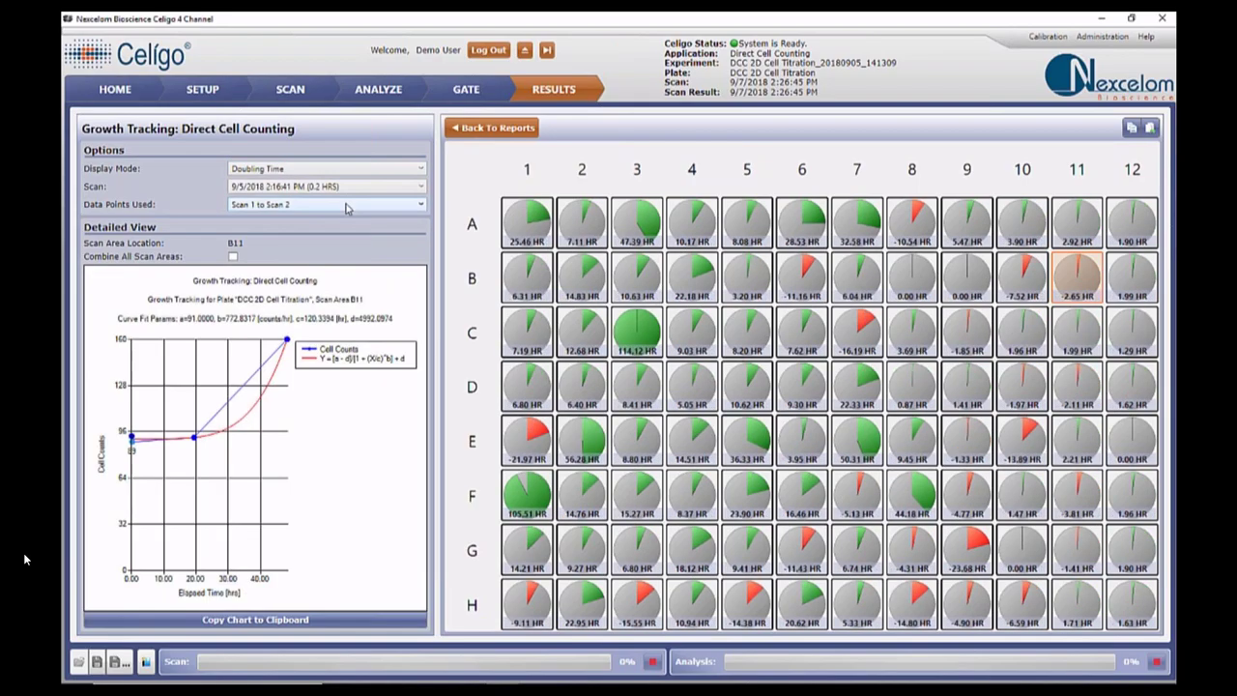
scroll(348, 209, "down", 1)
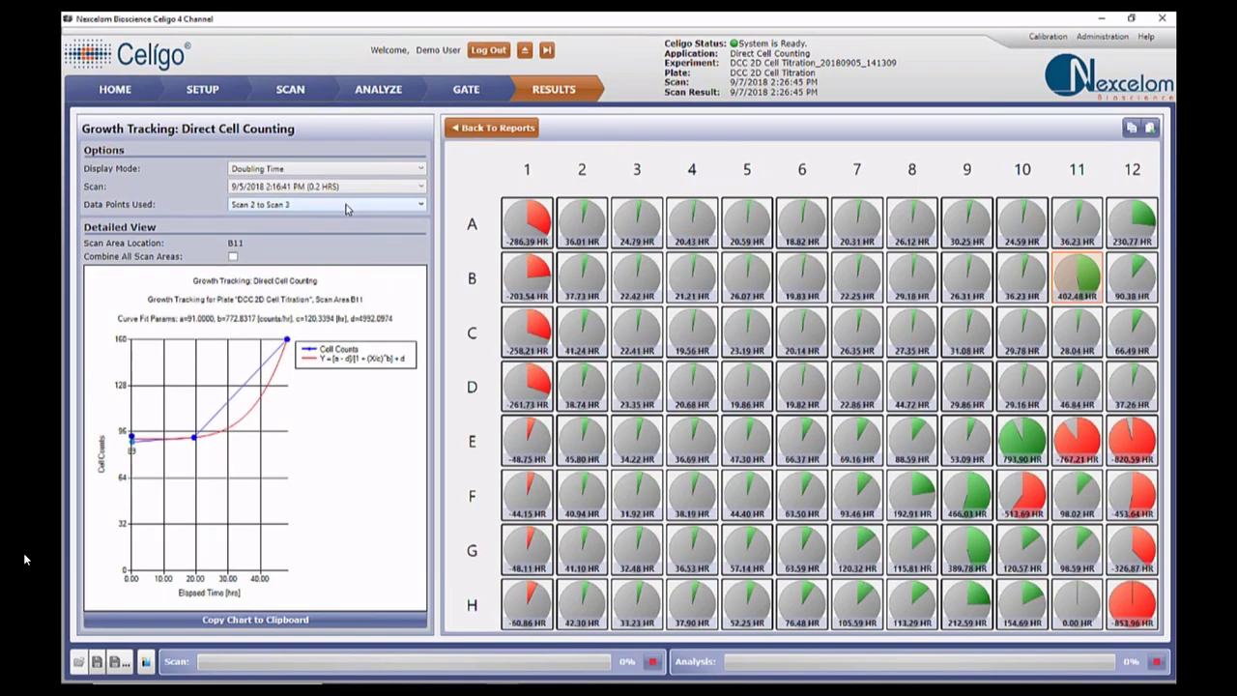
scroll(348, 209, "down", 1)
scroll(348, 209, "up", 1)
scroll(348, 209, "down", 1)
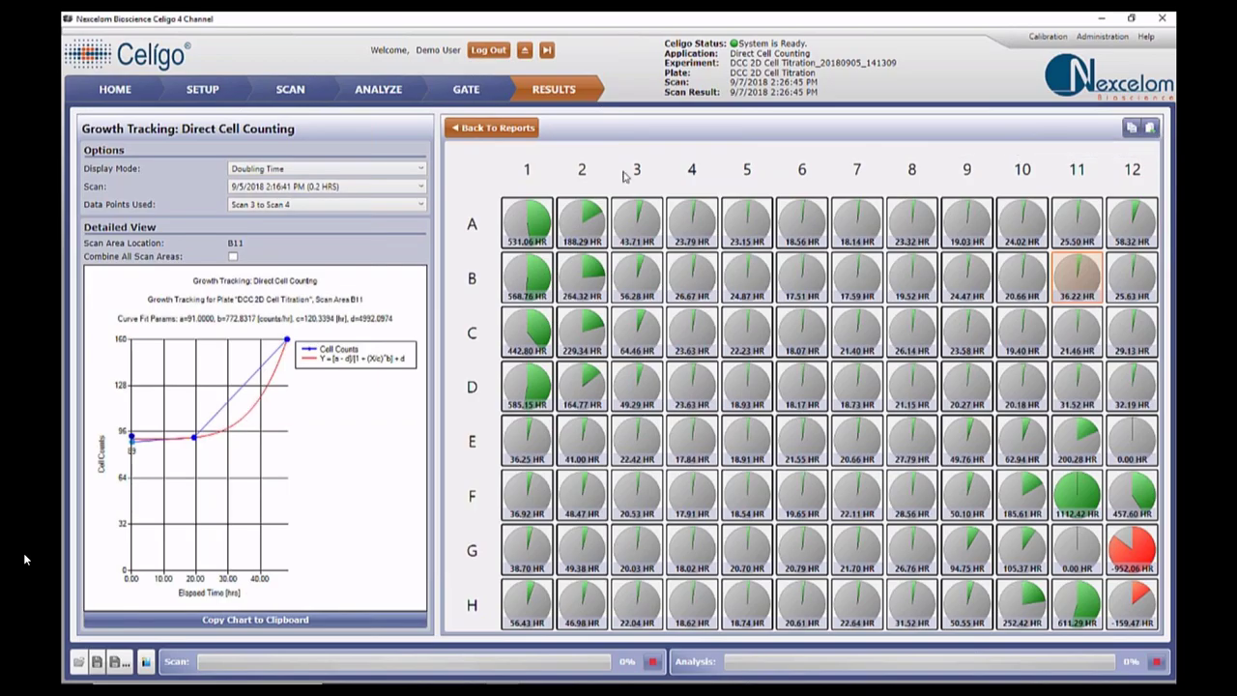
- Leave the growth tracking report, return to the home page and open the management of user-owned and shared data
left_click(493, 127)
left_click(391, 140)
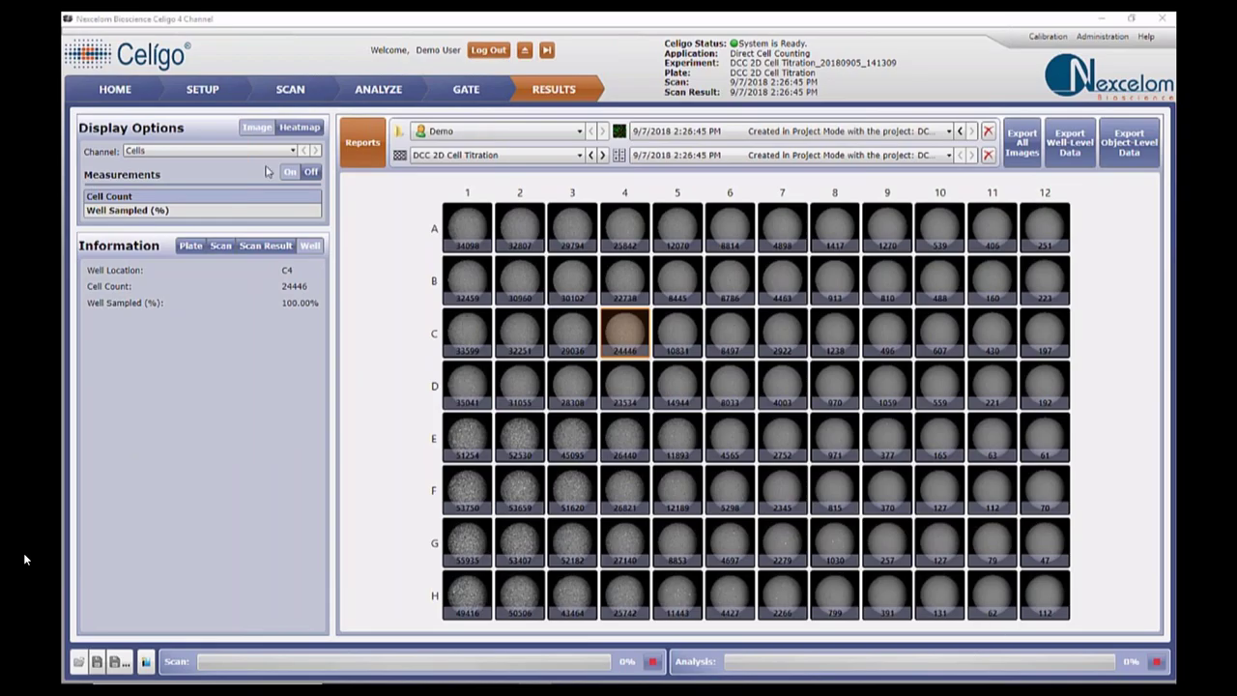
left_click(115, 89)
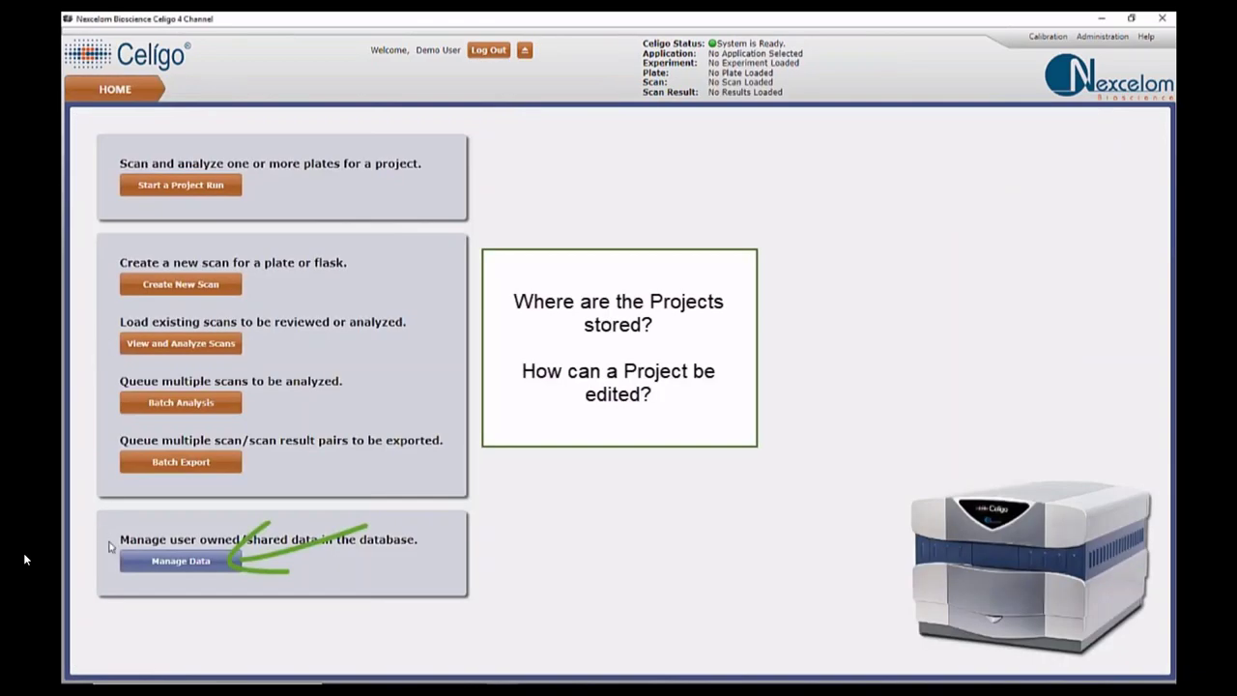
left_click(155, 571)
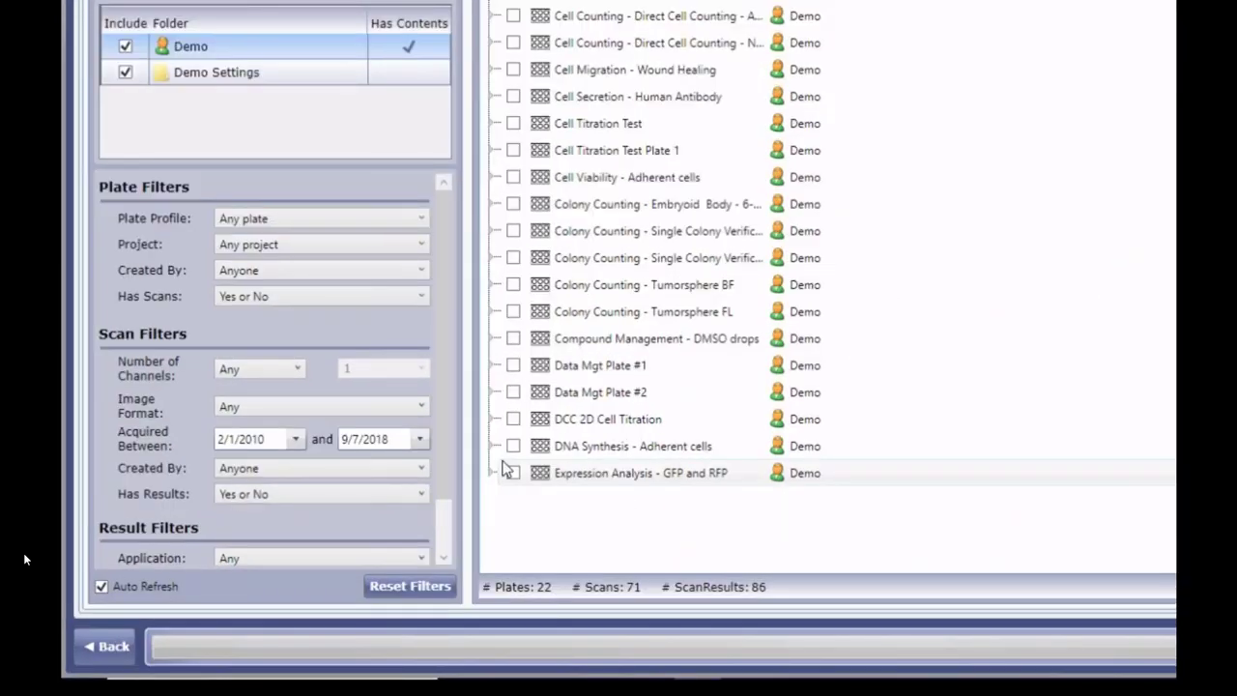
- Check and expand the DCC 2D Cell Titration plate to examine its stored scans, and finish by unchecking and collapsing it
left_click(493, 418)
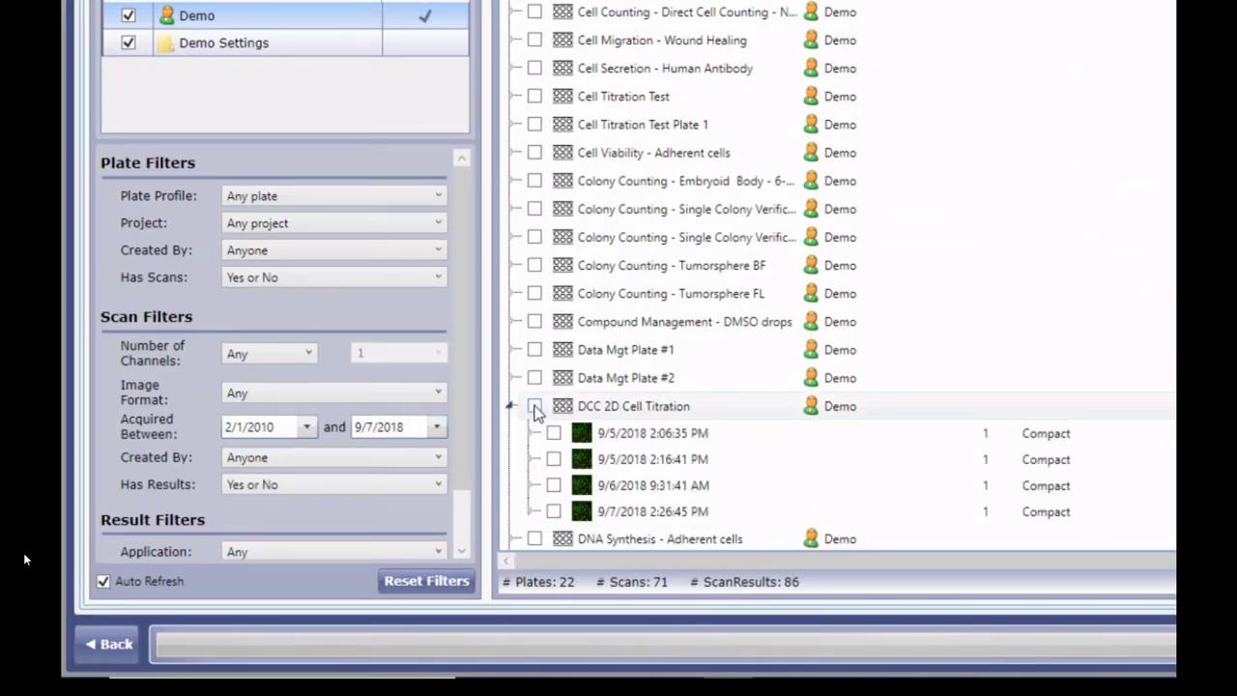
left_click(536, 407)
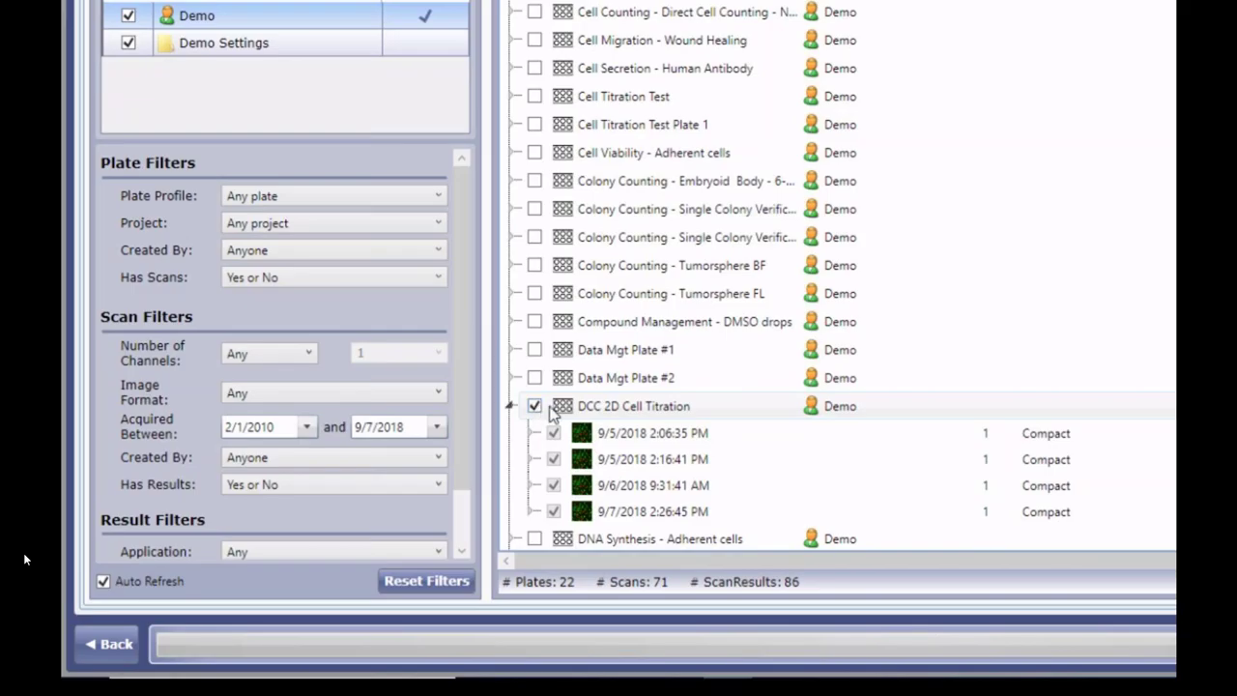
right_click(636, 412)
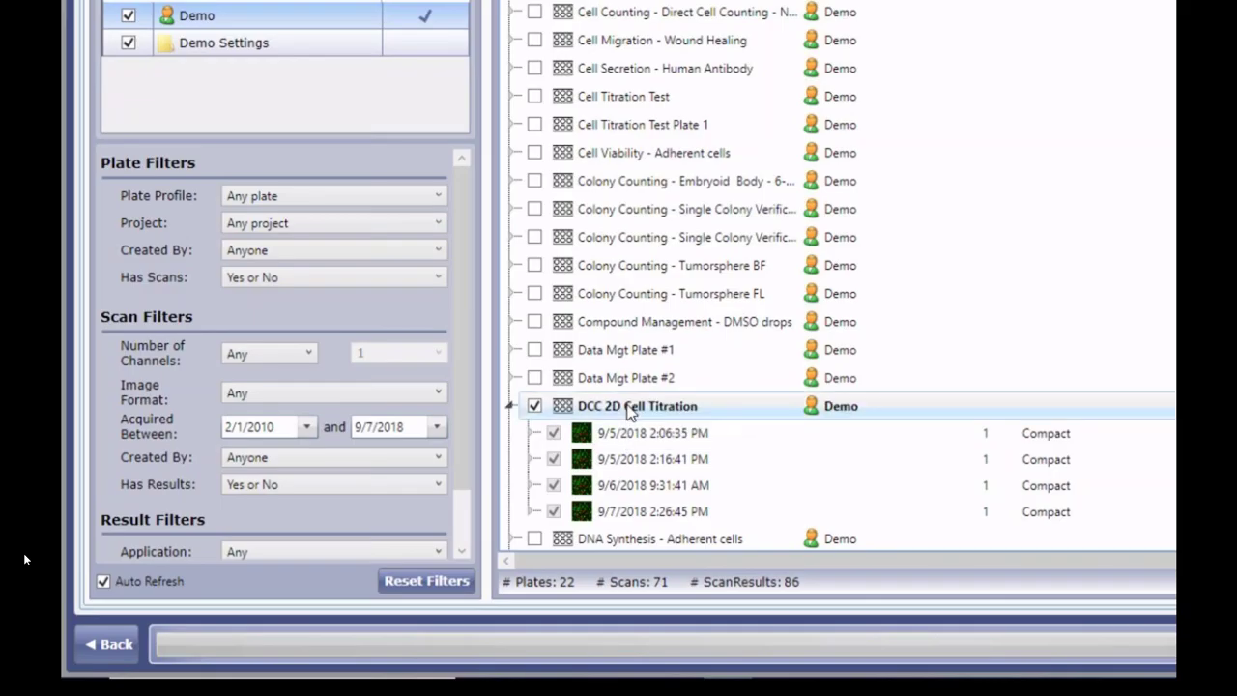
left_click(599, 413)
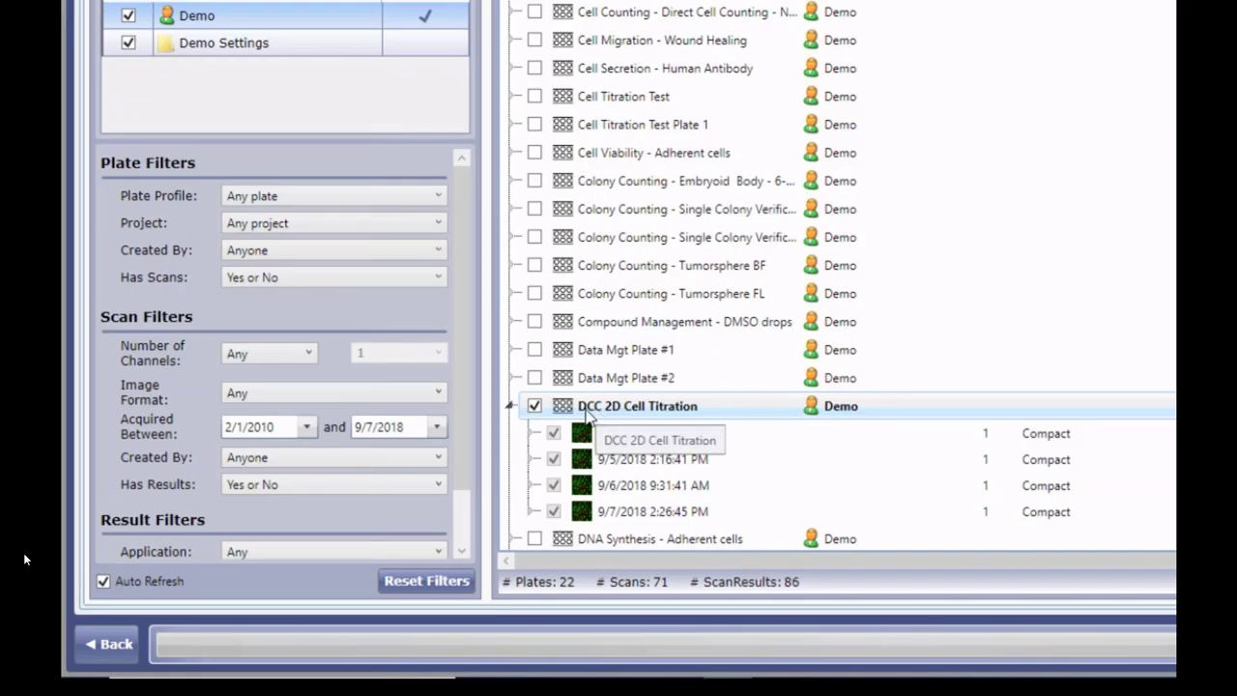
left_click(530, 434)
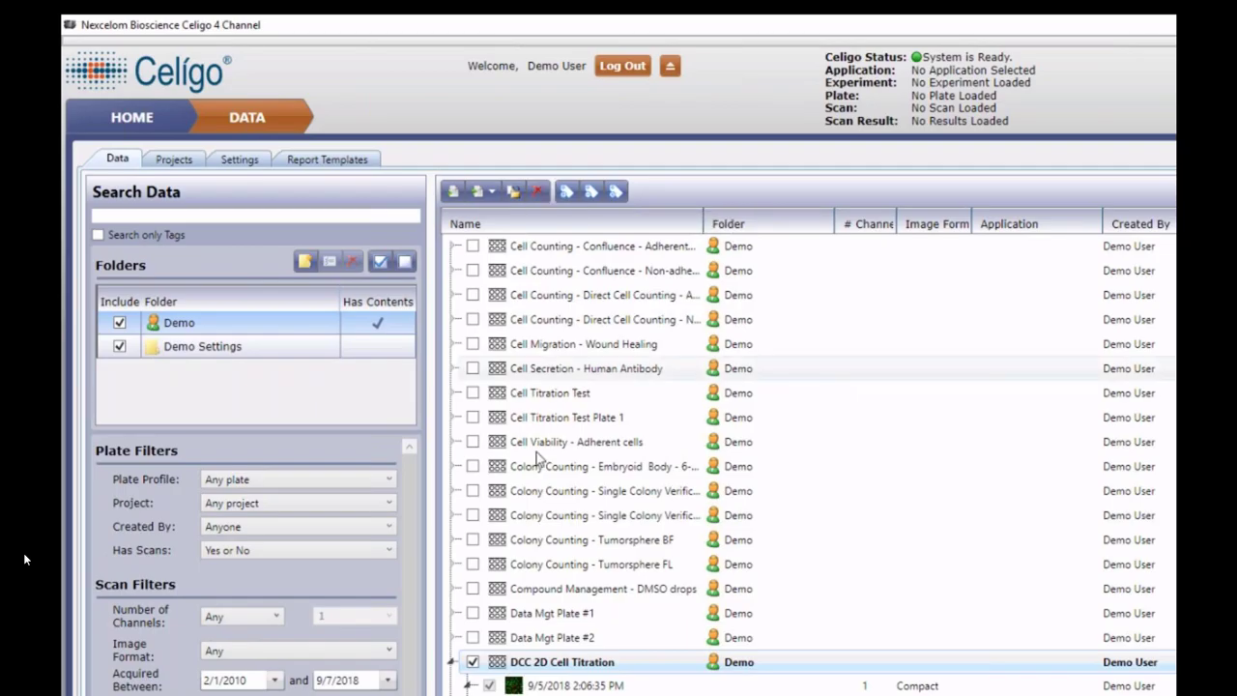
left_click(472, 665)
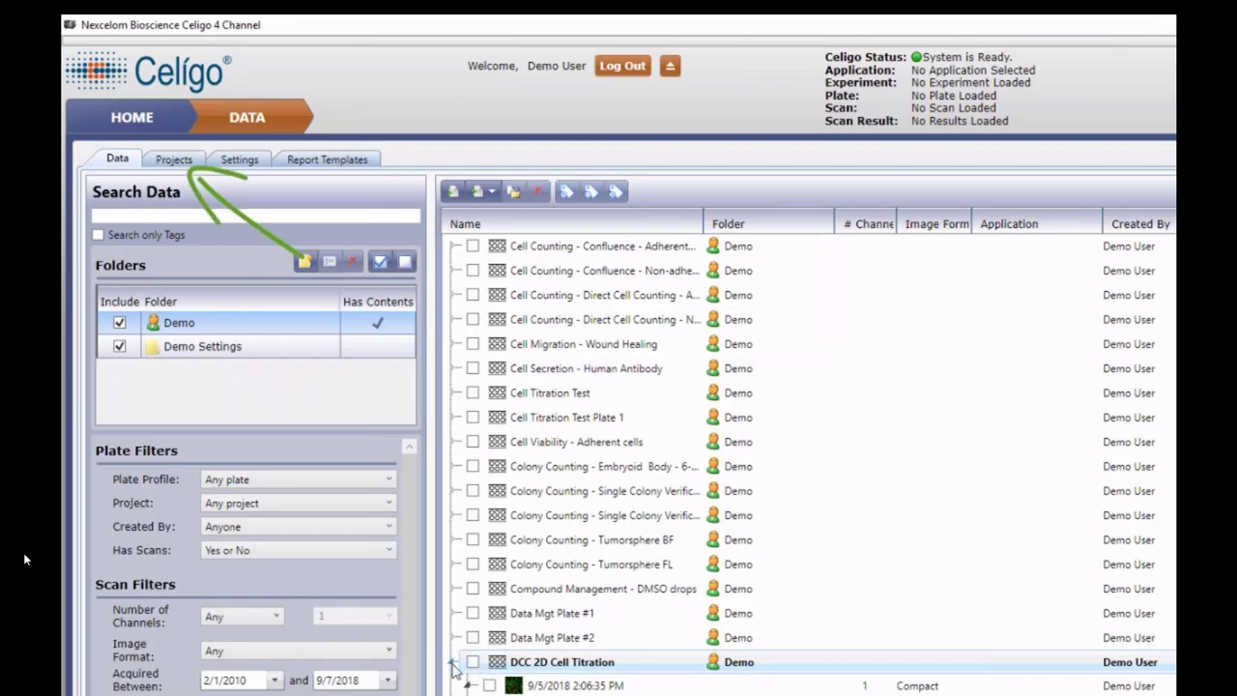
left_click(453, 663)
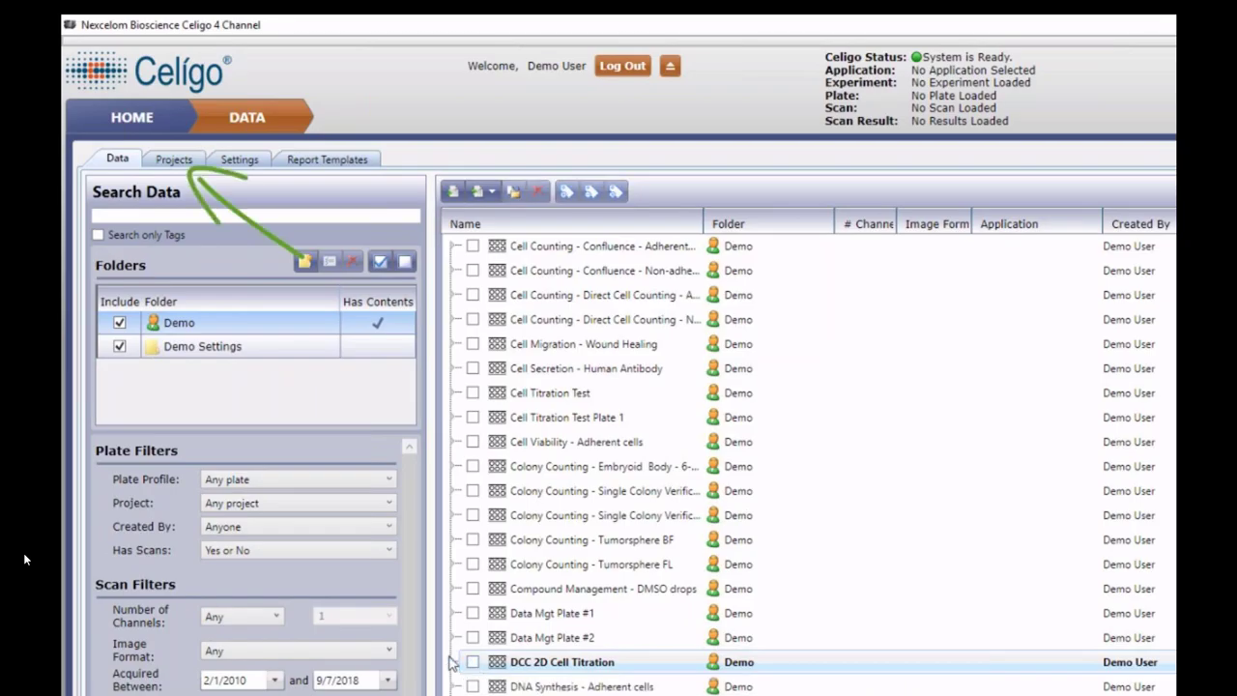
- Open the DCC 2D Adherent Cell Project for editing, review its experiment details and close it without saving
left_click(174, 161)
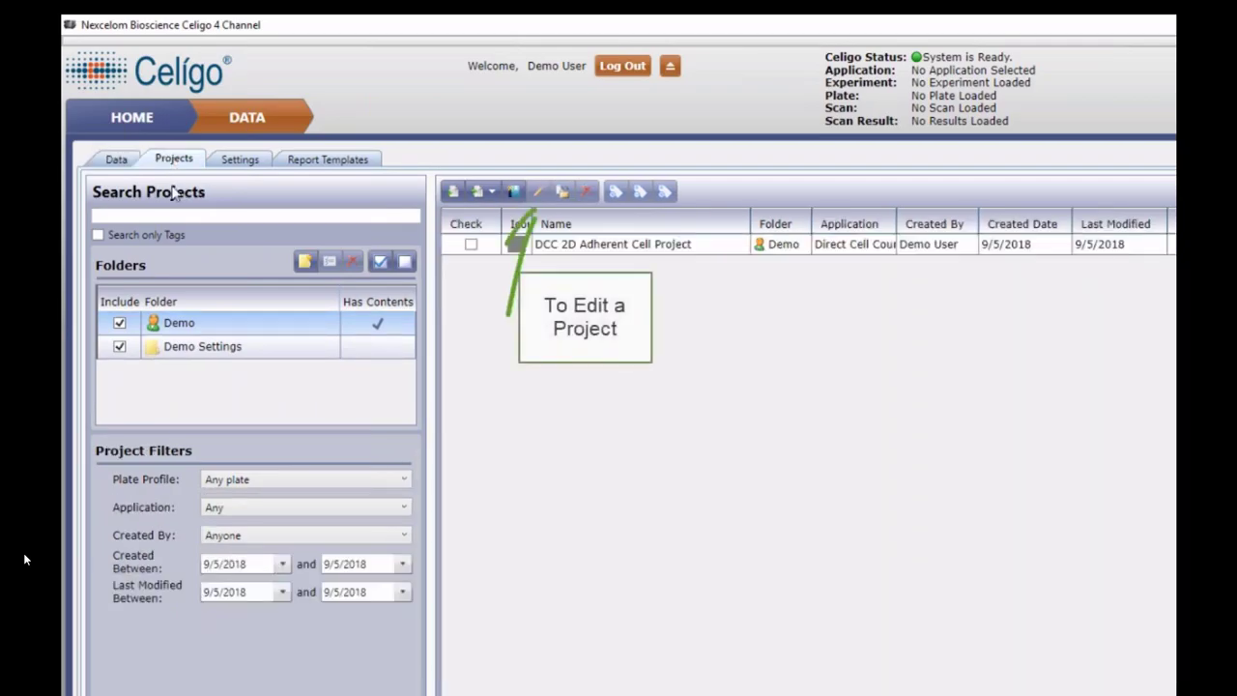
left_click(543, 254)
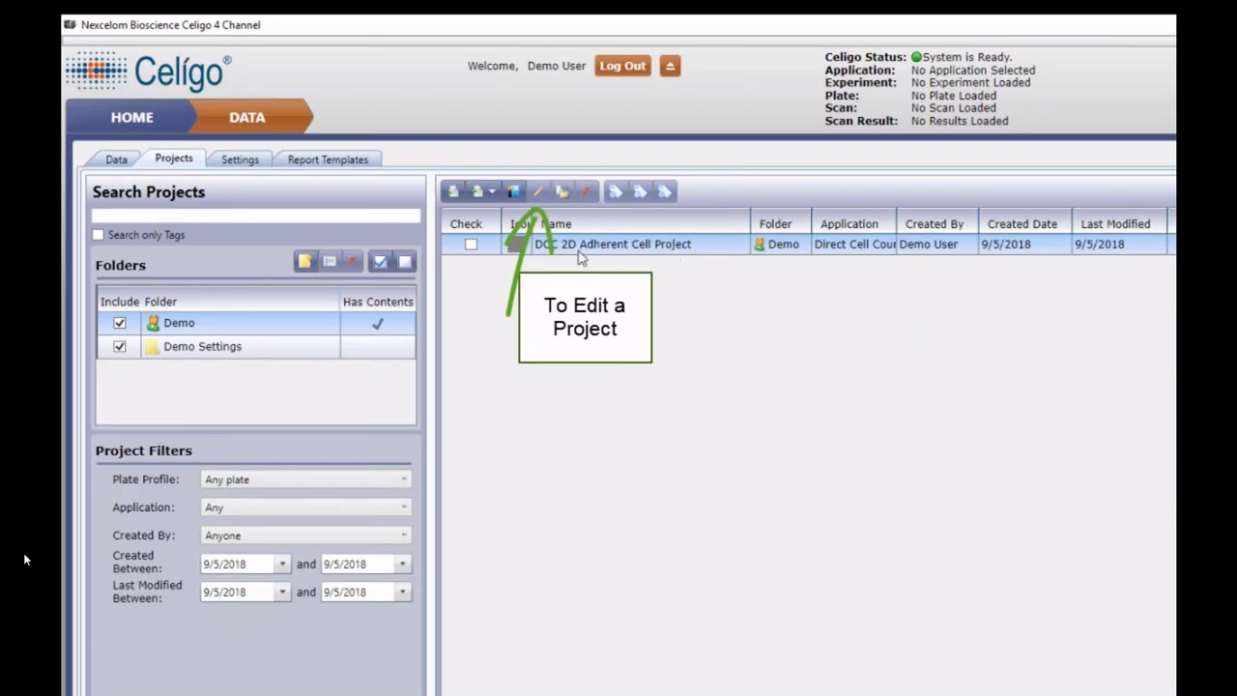
left_click(471, 246)
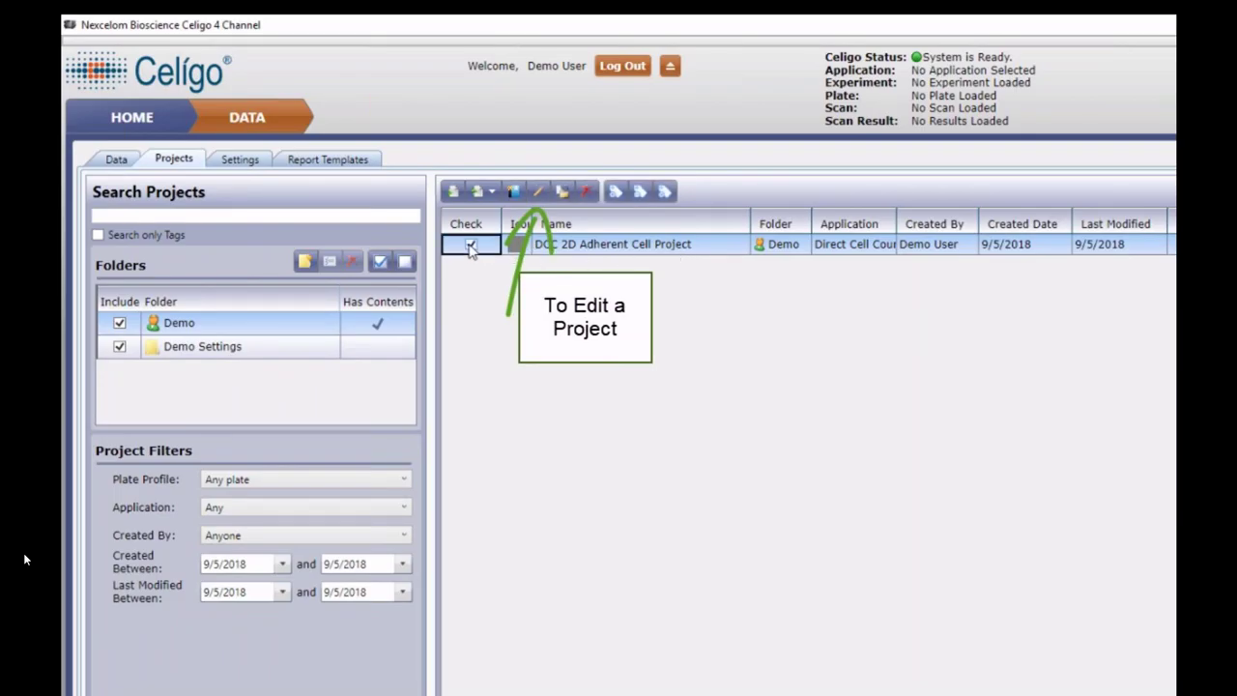
left_click(541, 193)
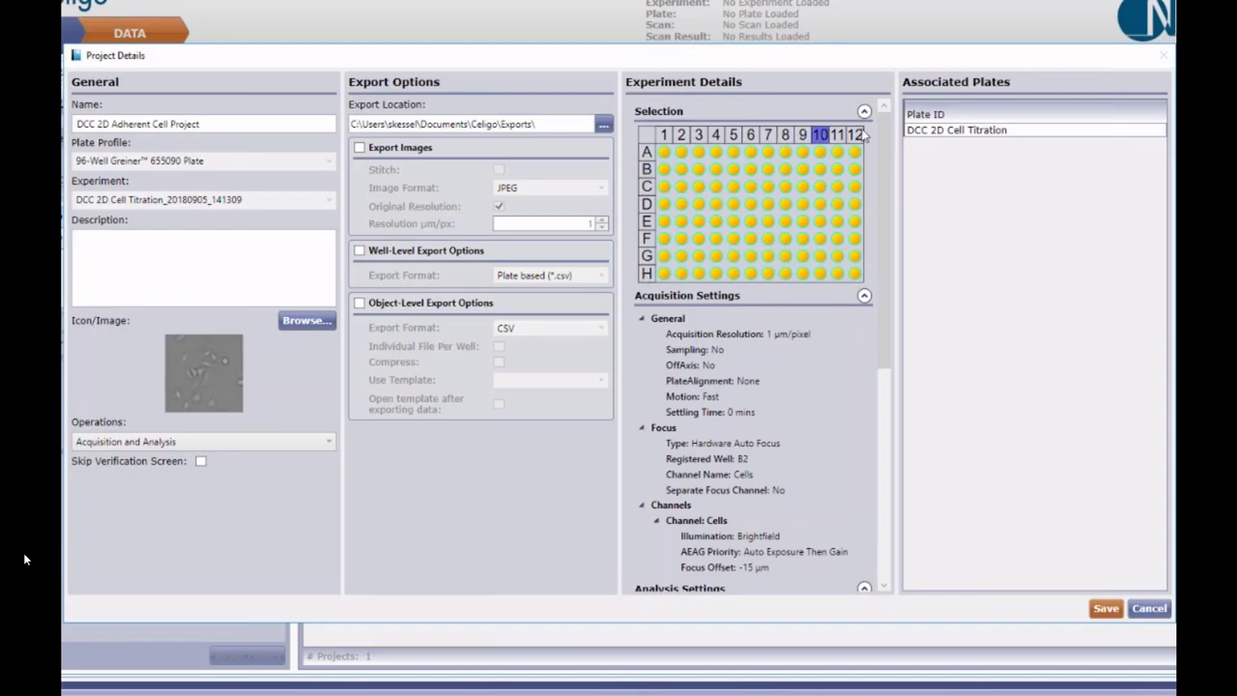
left_click(715, 175)
left_click_drag(886, 315, 878, 240)
left_click(1149, 609)
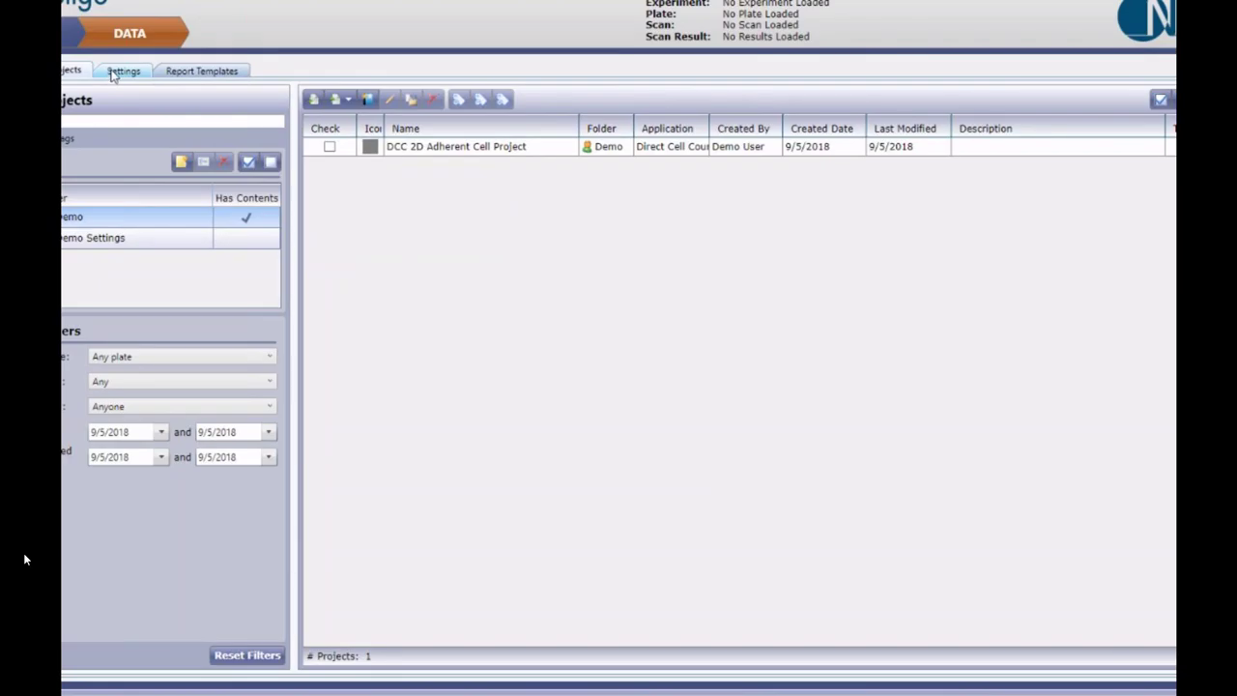
- List the saved settings, widen the Name column and examine the DCC 2D Cell Titration_20180905_141309 experiment setting among the latest entries
left_click(113, 73)
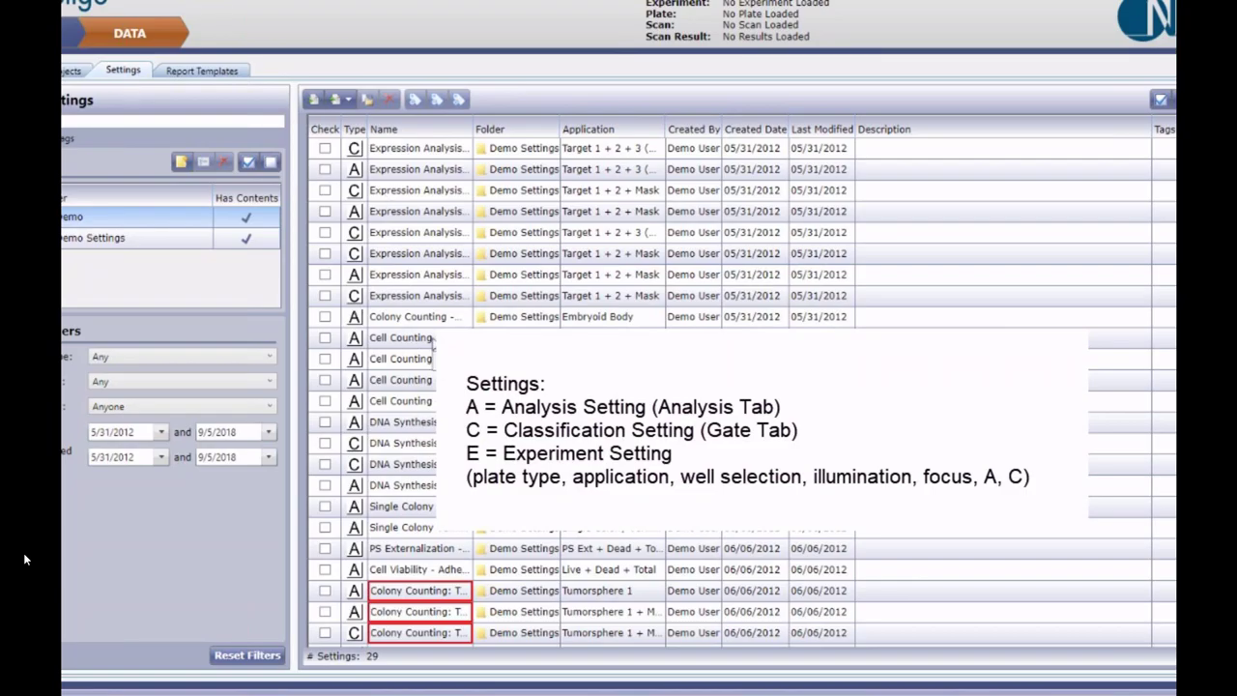
left_click_drag(472, 129, 479, 129)
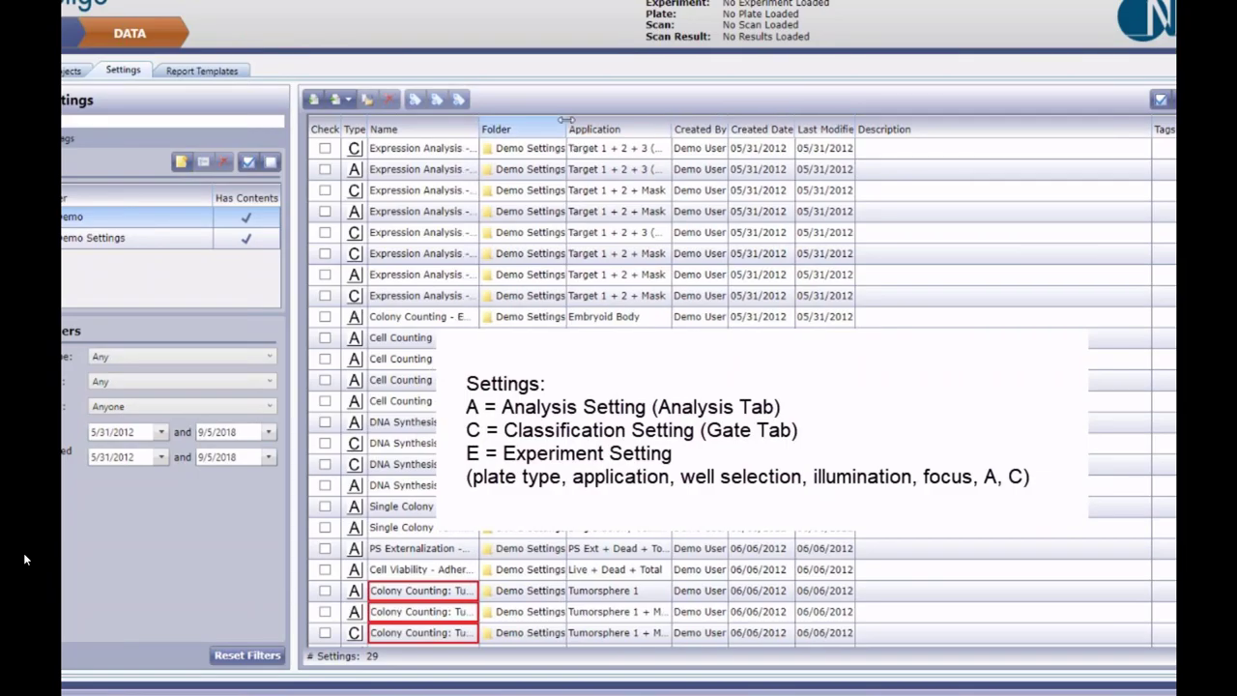
left_click_drag(566, 119, 675, 120)
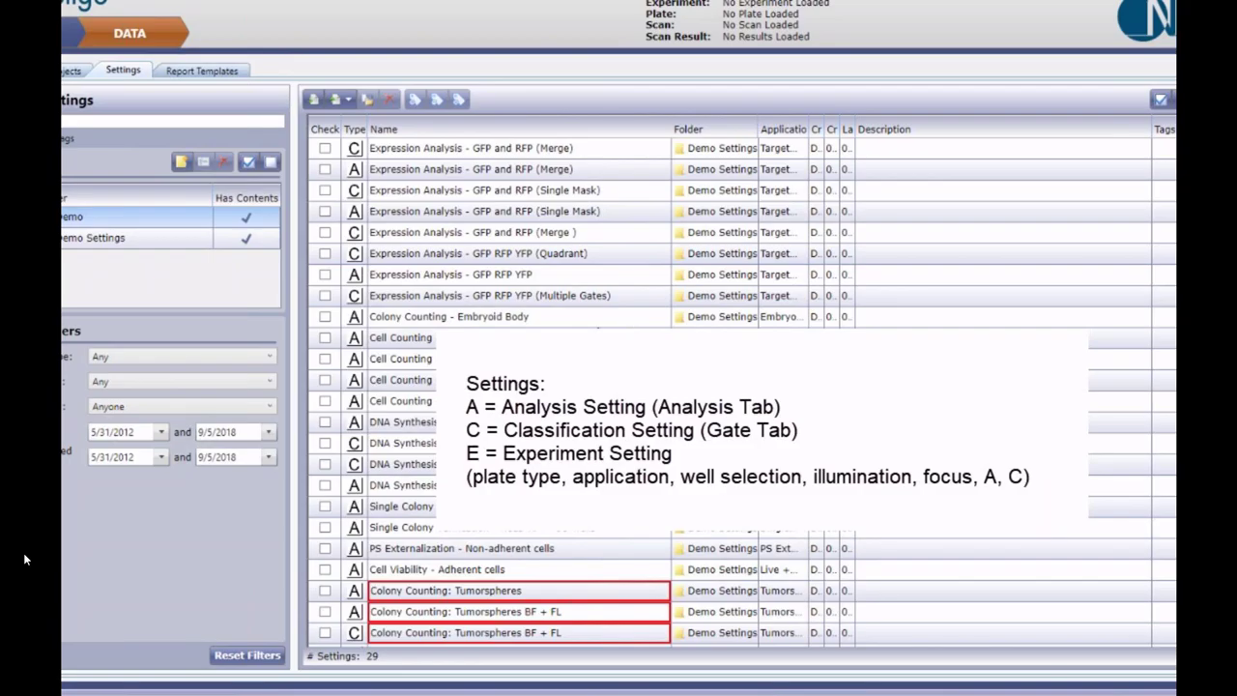
scroll(602, 329, "down", 1)
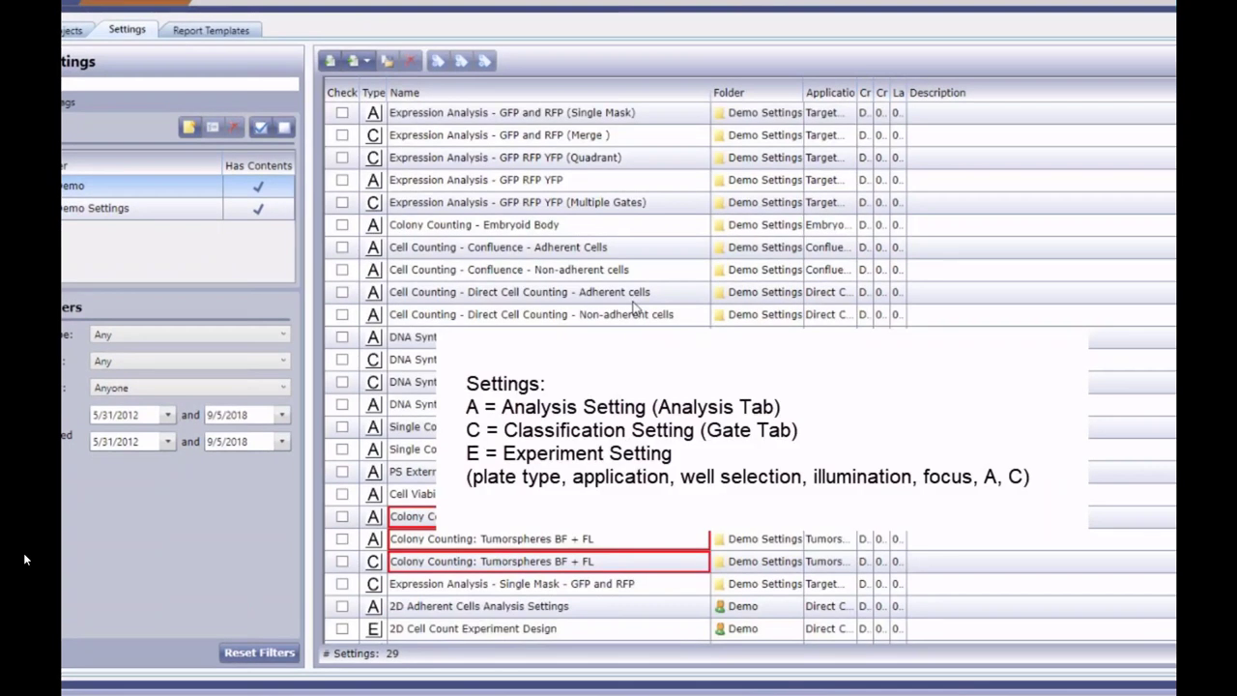
scroll(635, 307, "down", 1)
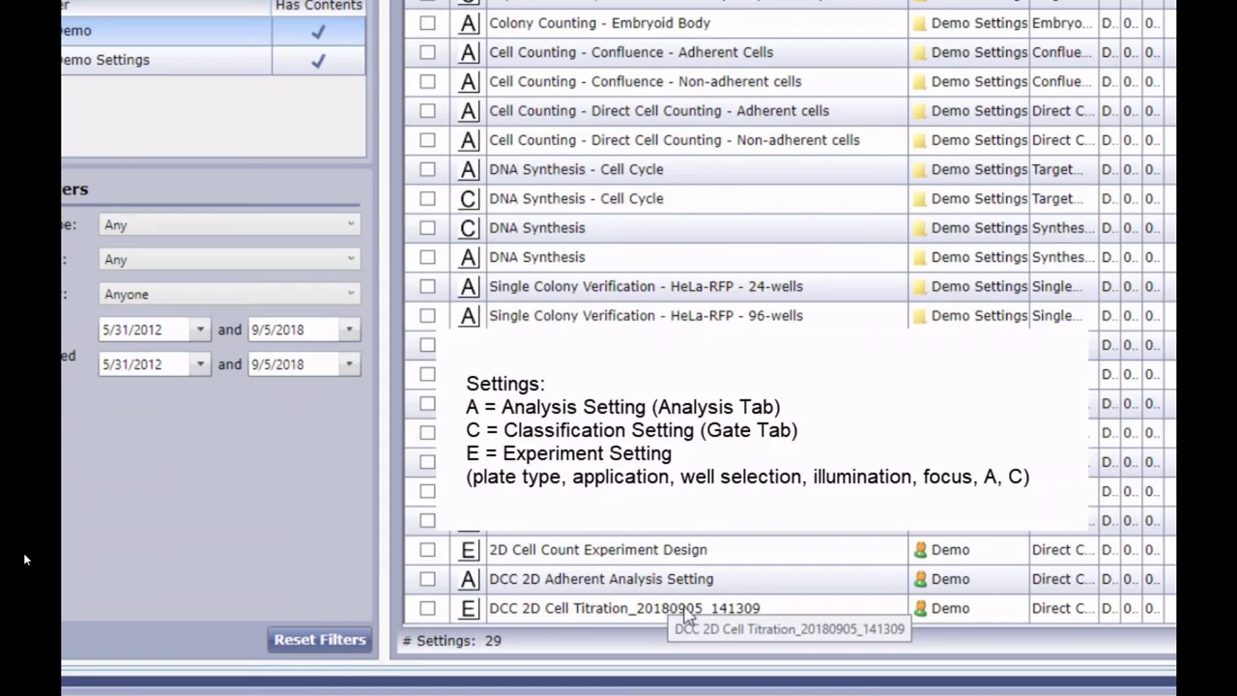
left_click(578, 610)
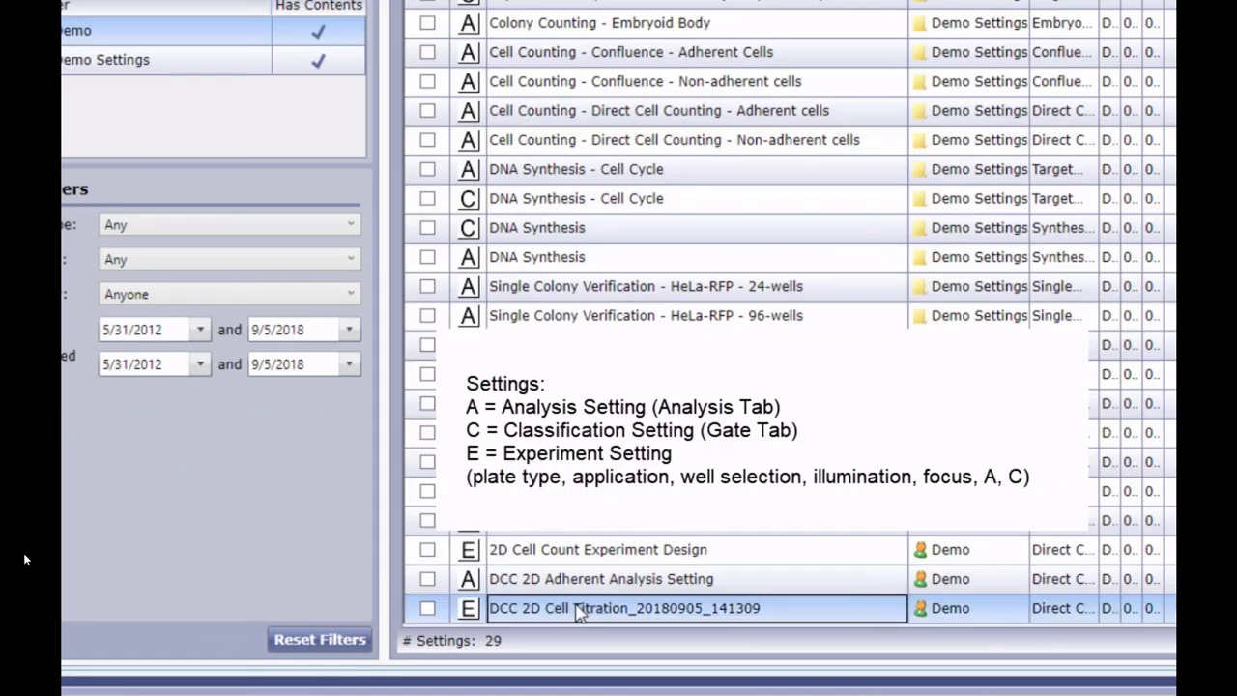
left_click(472, 583)
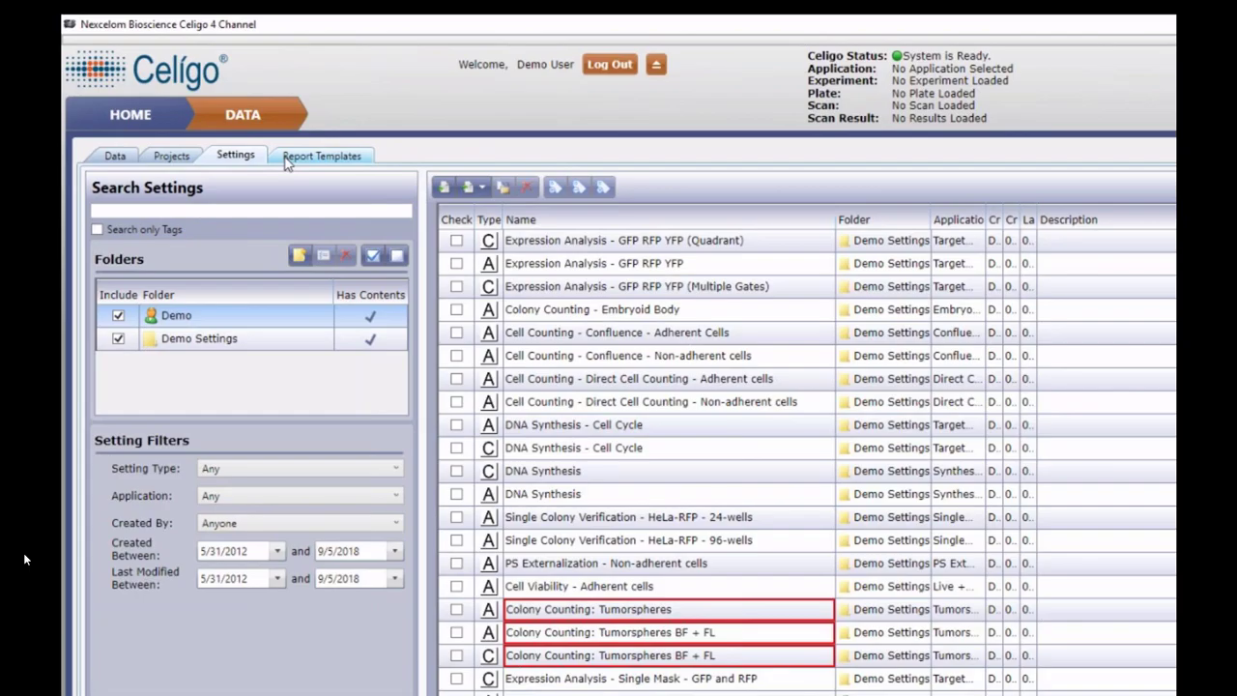
- List the saved projects, open a blank form for a new project to examine its options and close it without saving
left_click(174, 157)
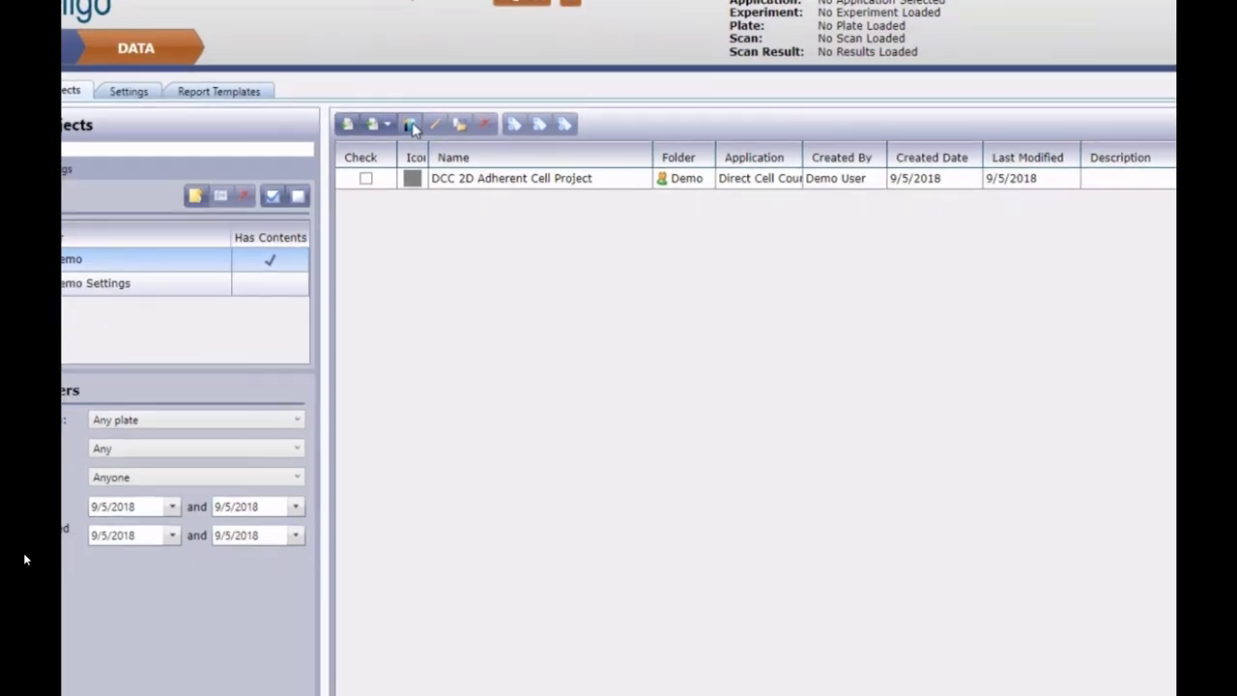
left_click(506, 190)
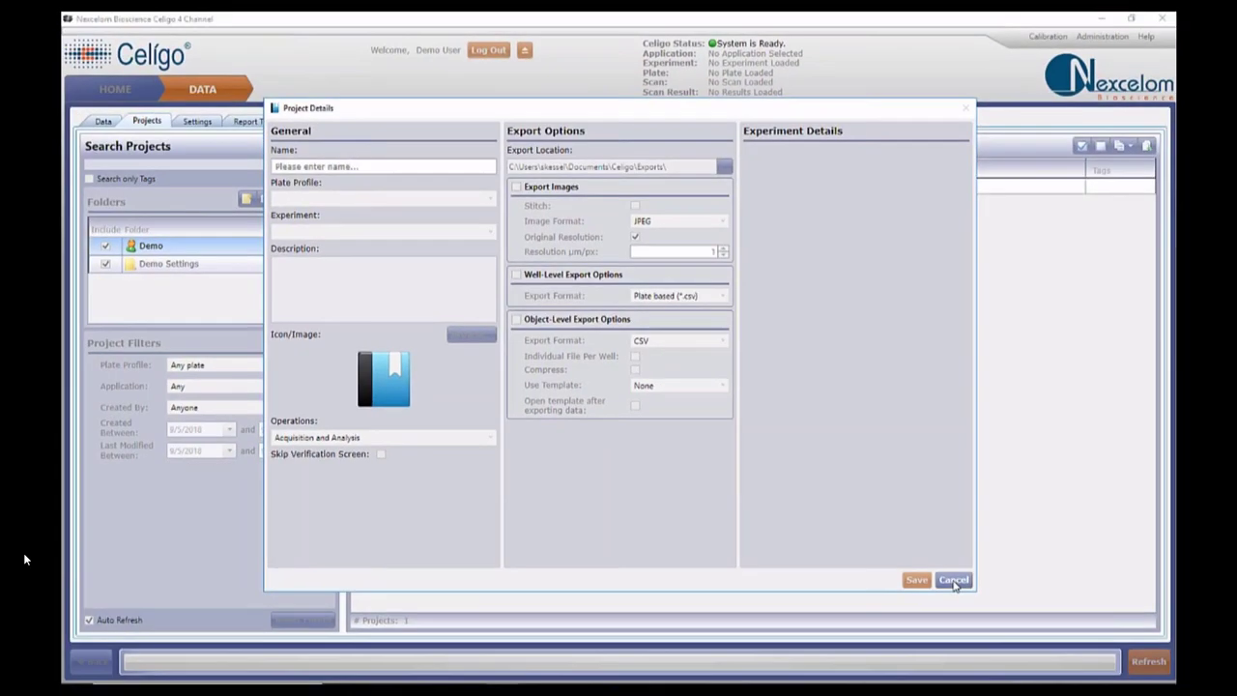
left_click(1010, 626)
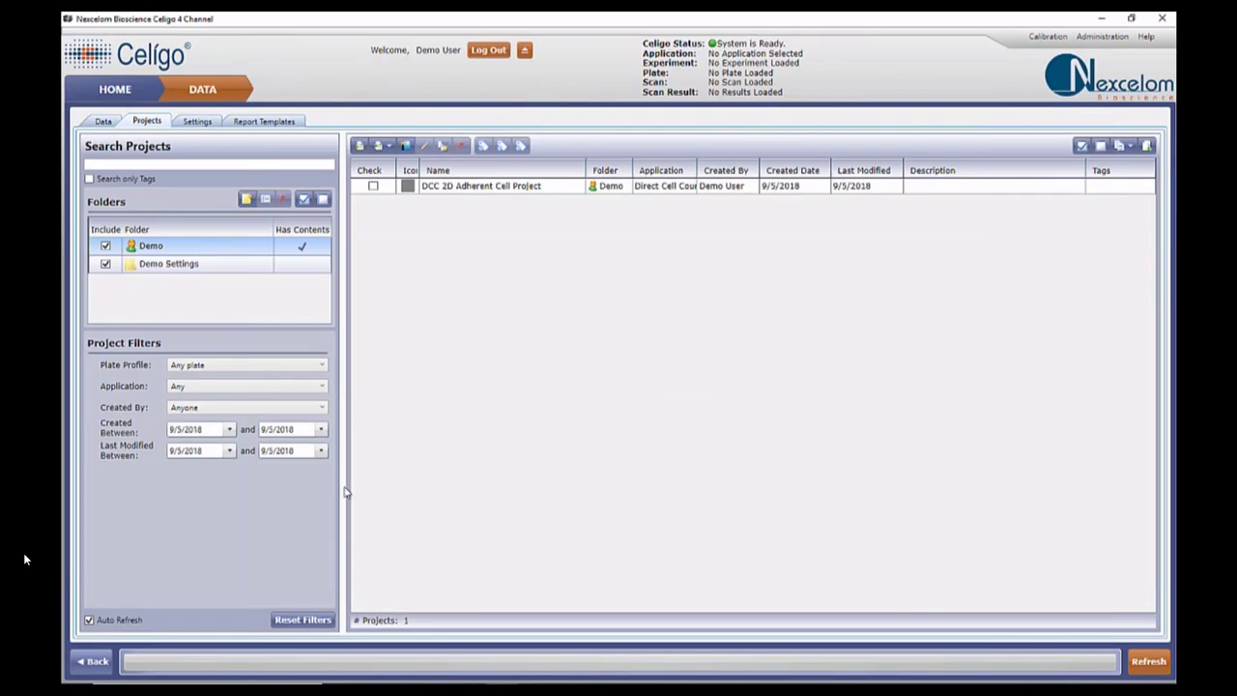
- Return to the home page and load the Day 1 scan result of the DCC 2D Cell Titration plate from 9/5/2018 2:06:35 PM
left_click(94, 663)
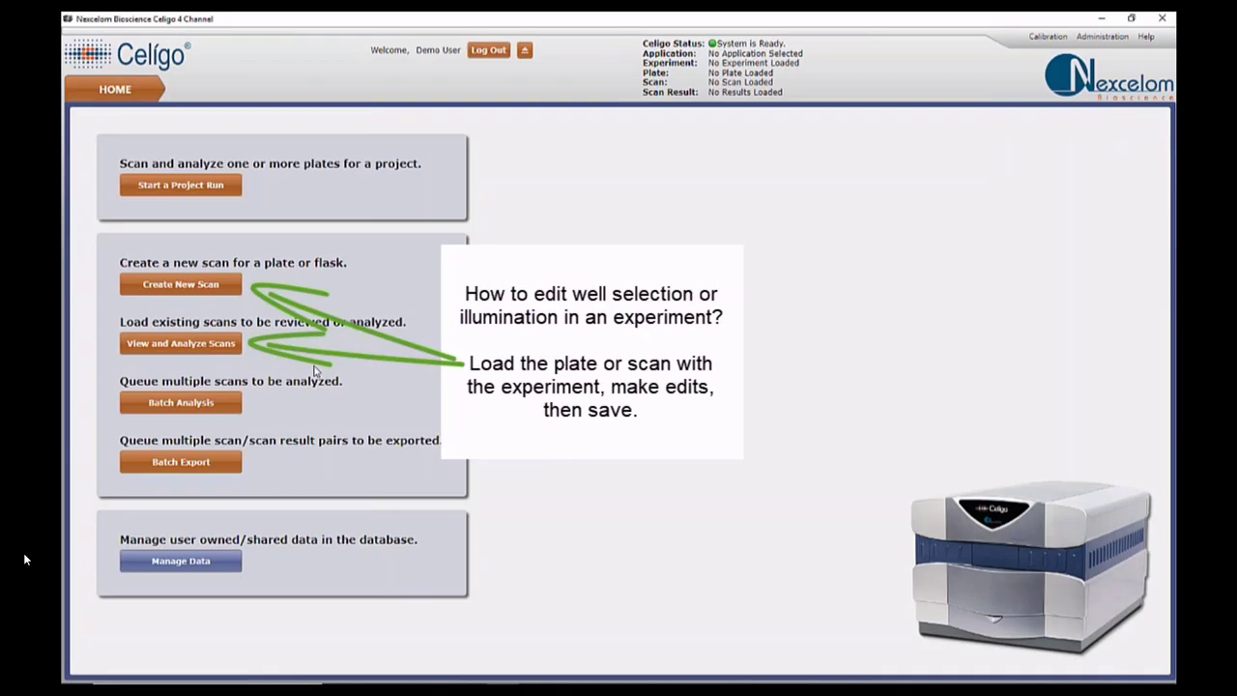
left_click(170, 350)
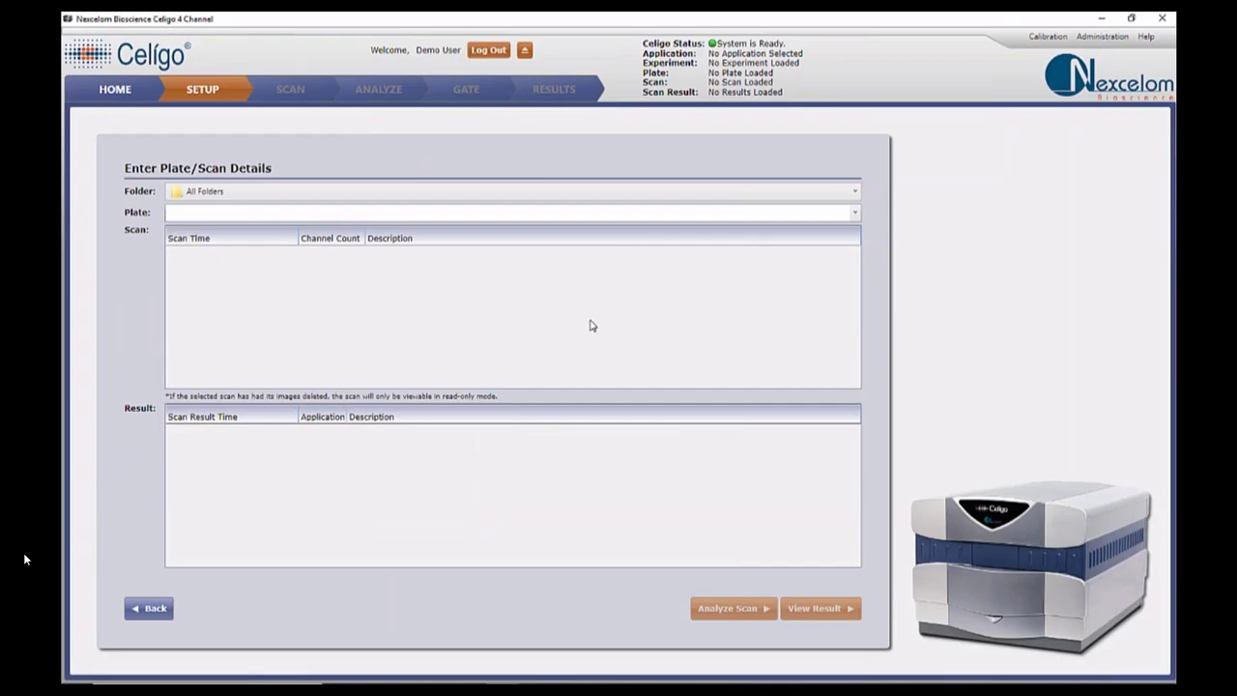
left_click(856, 214)
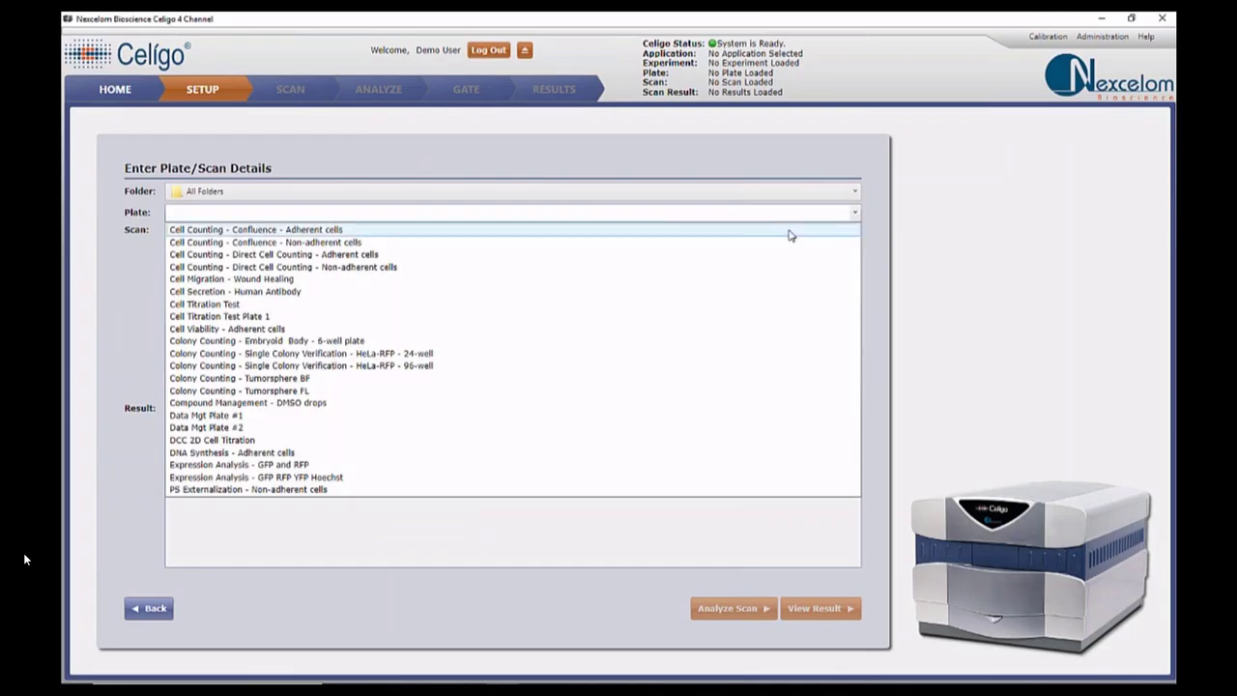
left_click(222, 442)
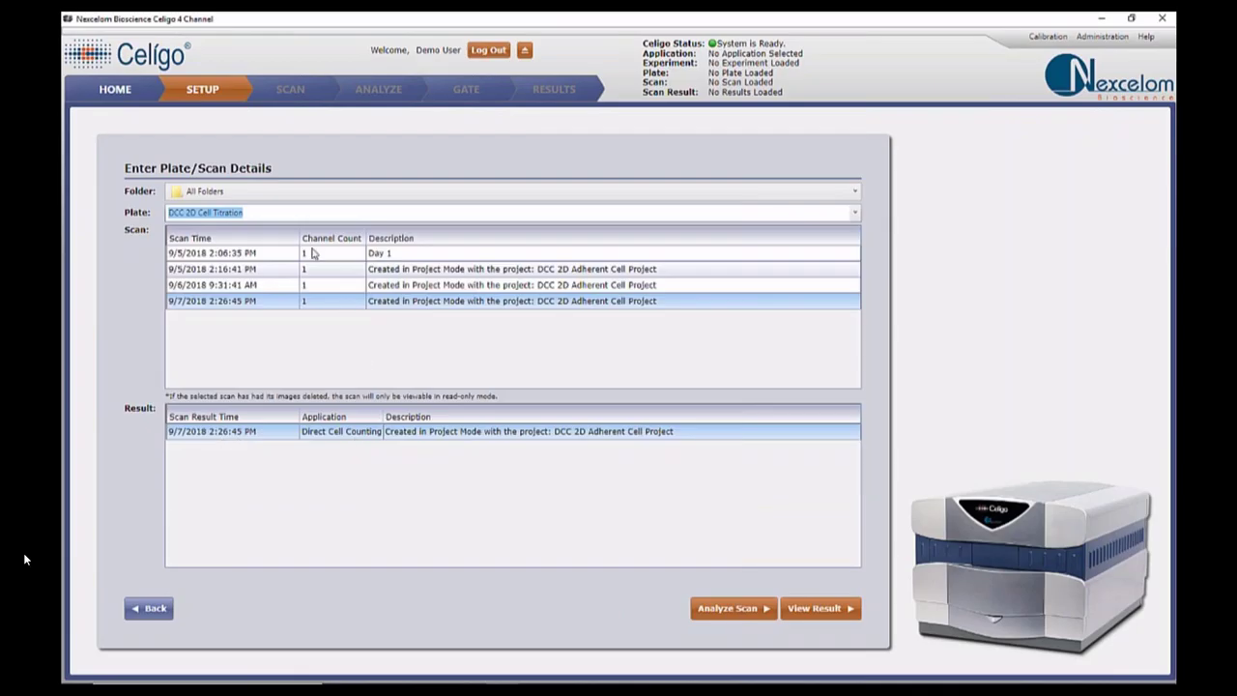
left_click(271, 256)
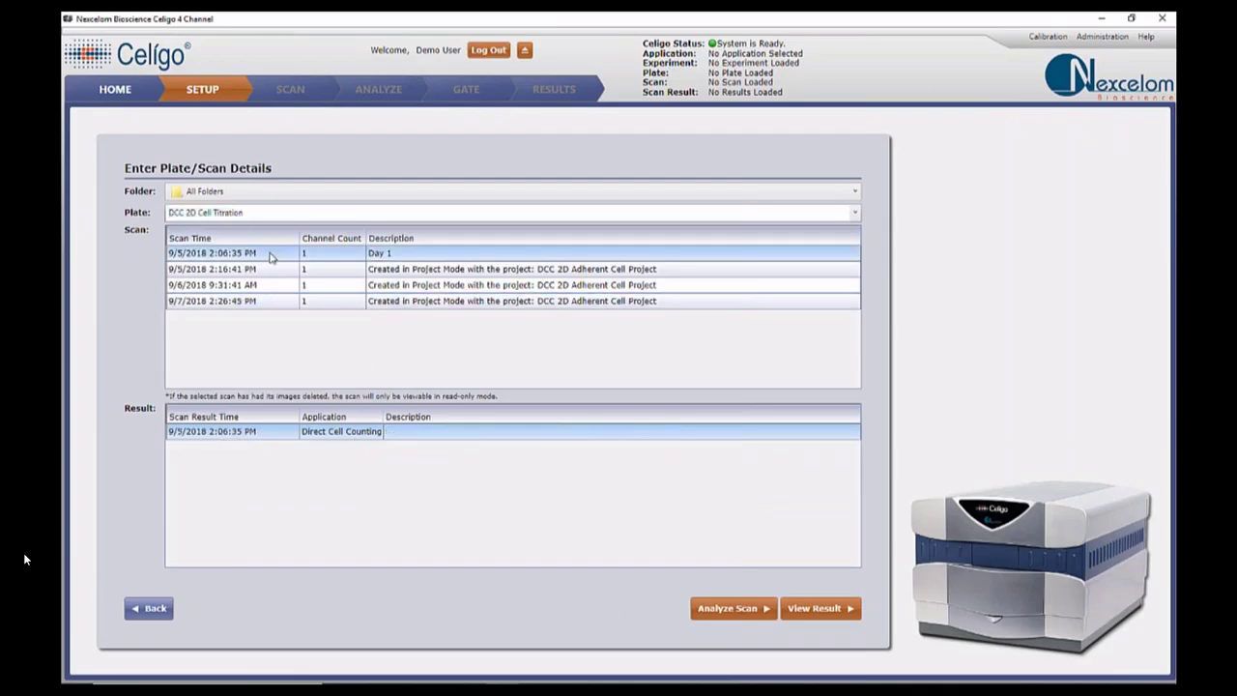
left_click(808, 610)
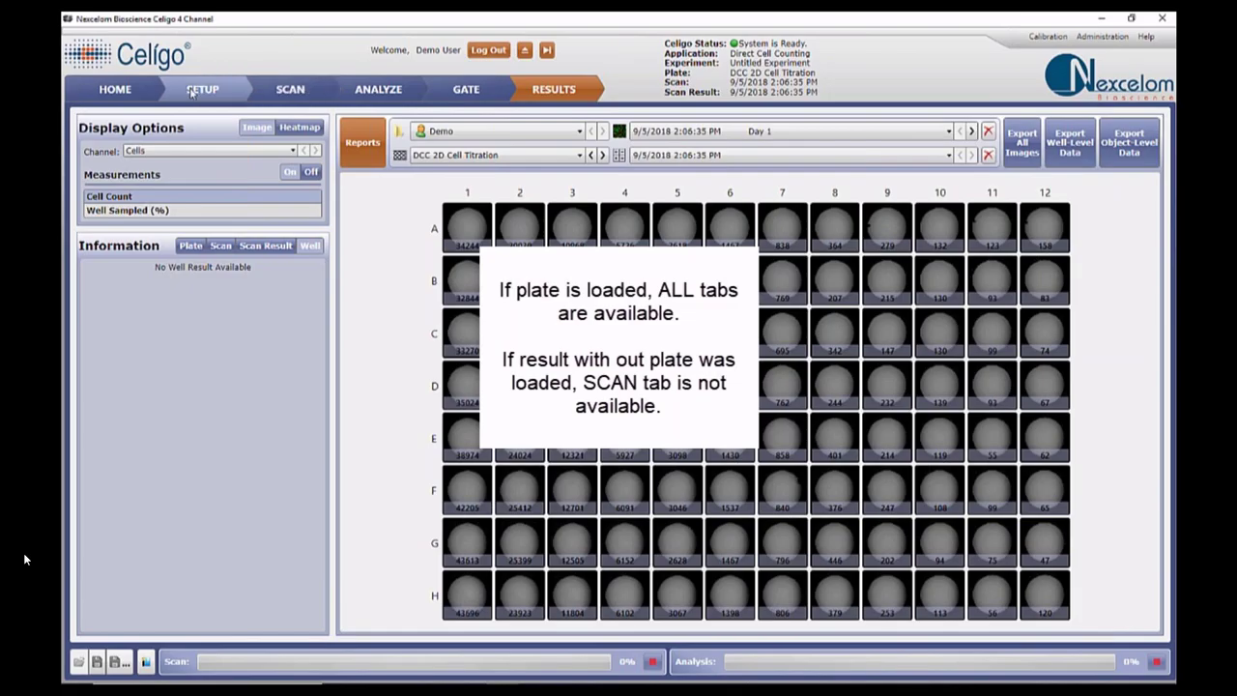
- In the plate's scan setup, exclude the outer wells from the scan area by deselecting rows A and H and columns 1 and 12
left_click(401, 91)
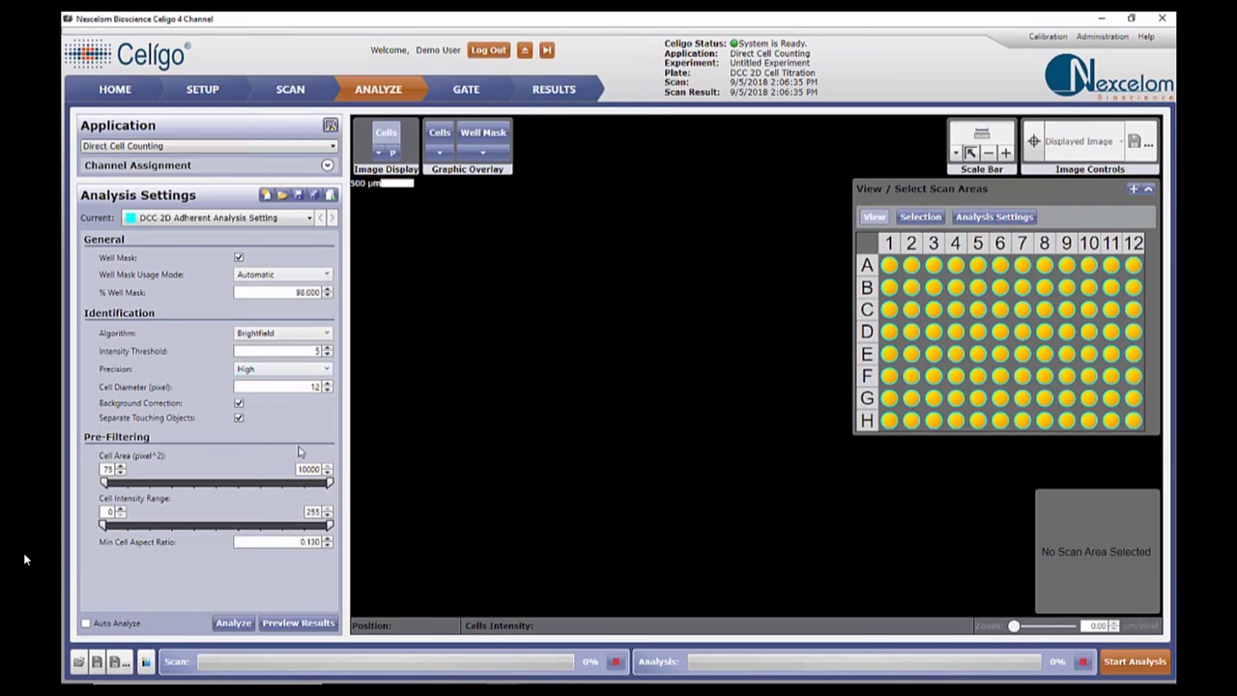
left_click(304, 91)
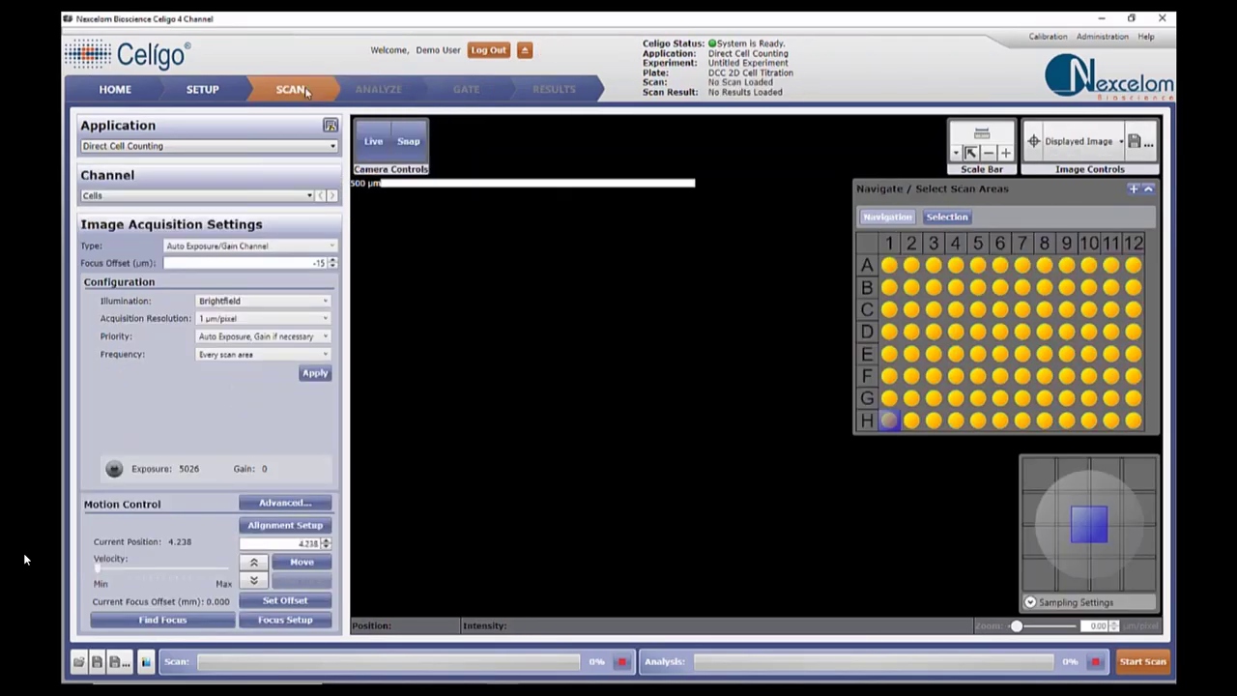
left_click(946, 217)
left_click(867, 264)
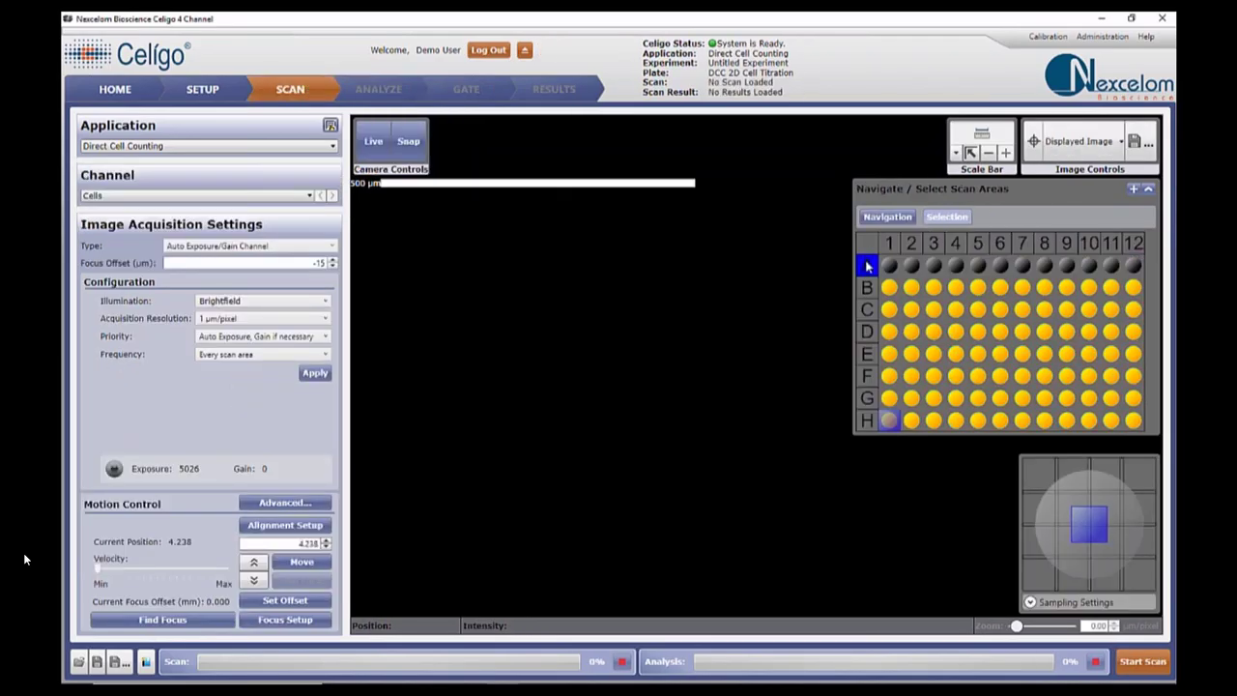
left_click(866, 419)
left_click(890, 243)
left_click(890, 244)
left_click(1133, 243)
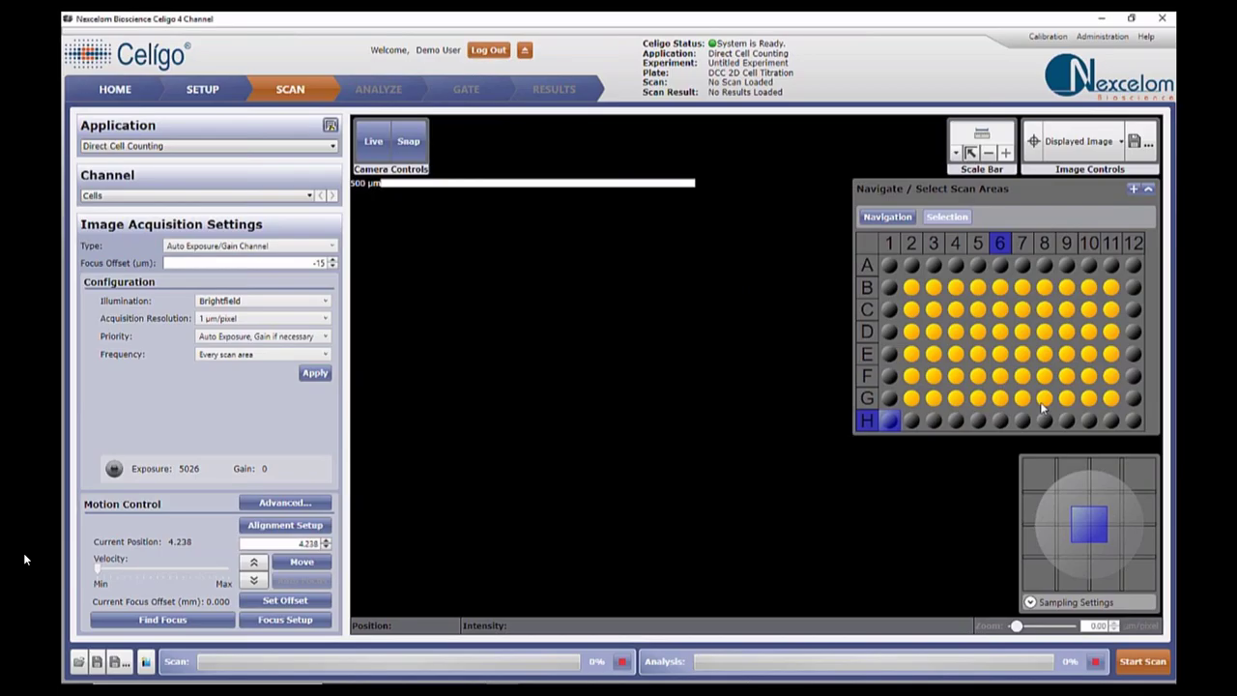
- Create a new project from the current scan setup and name it New Project 2D Titration
left_click(145, 663)
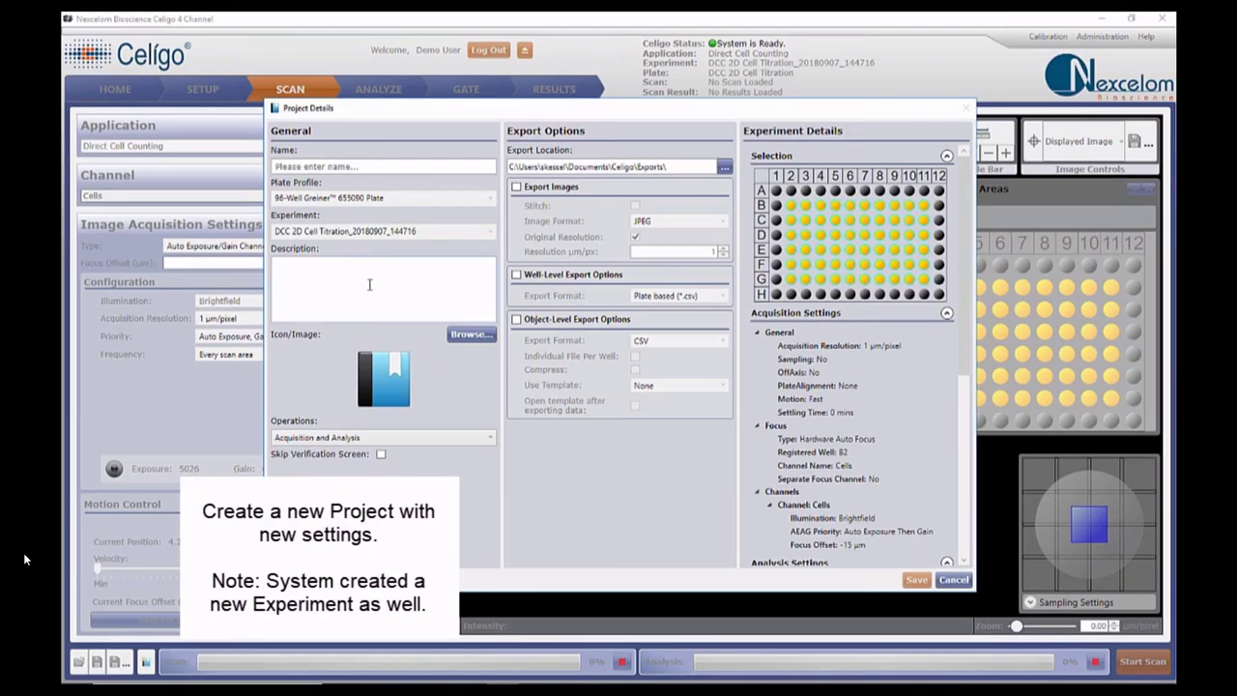
left_click(324, 166)
type("New Pr")
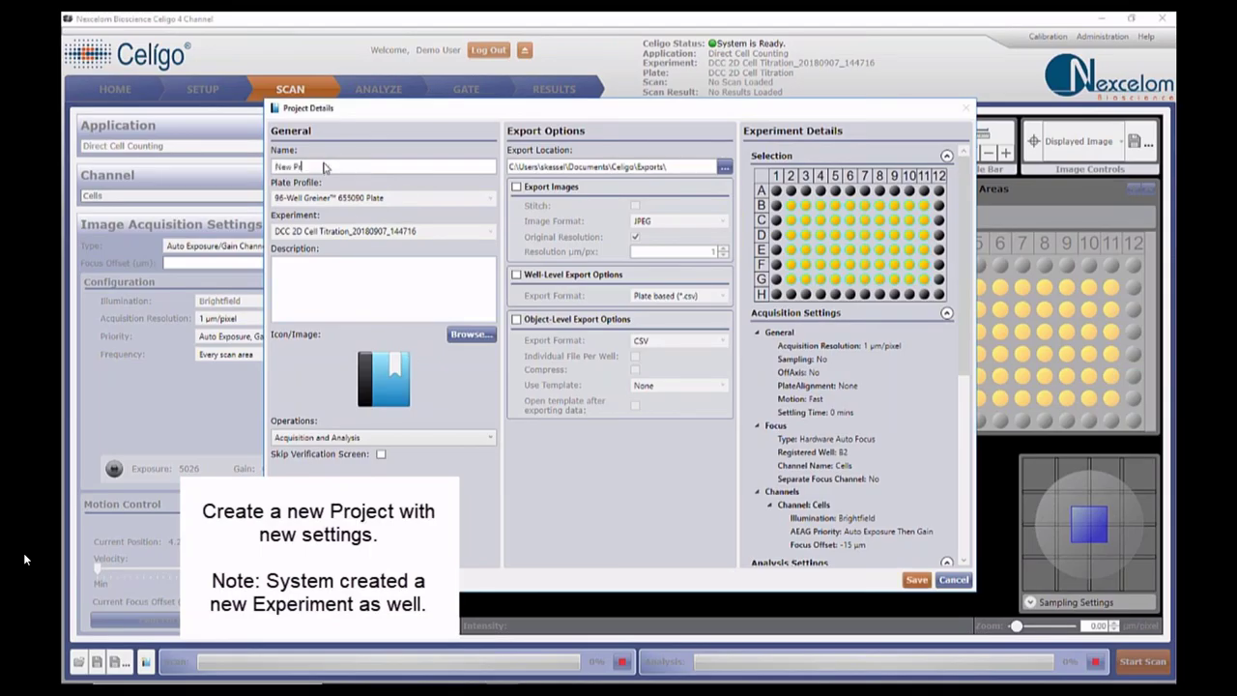
type("oject 2D Titration")
- Use the 2D Adh cells image from the Desktop as the project's icon and save the project
left_click(466, 340)
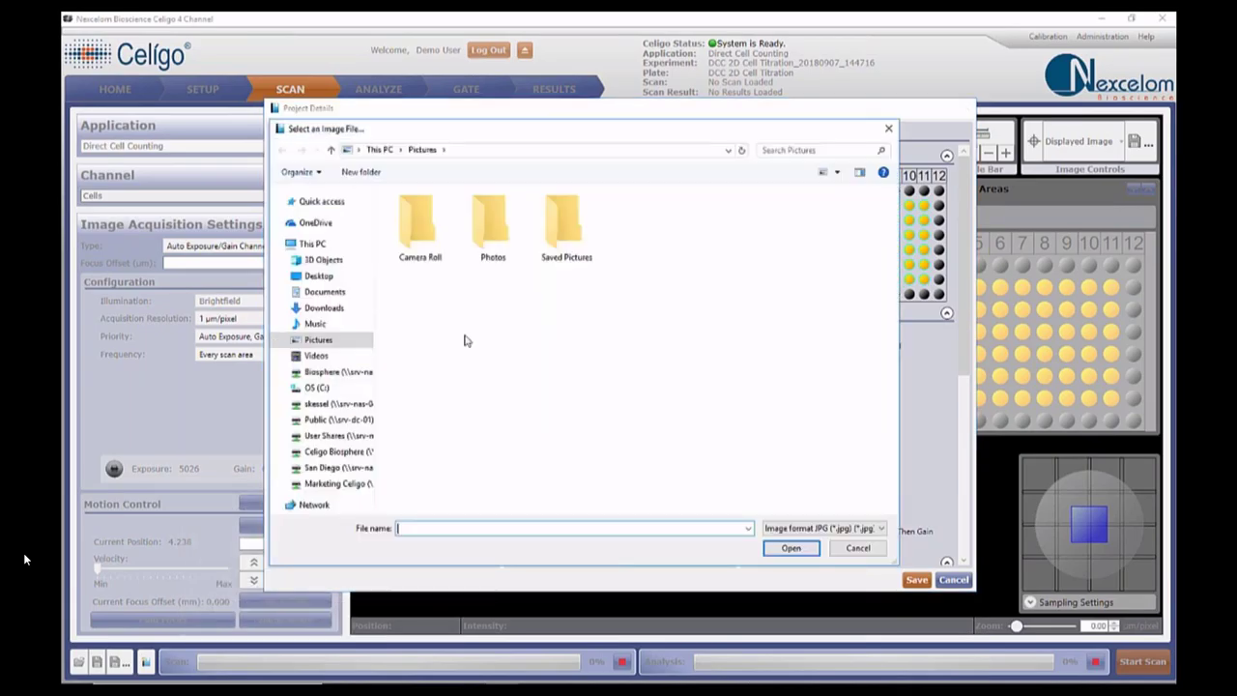
left_click(317, 276)
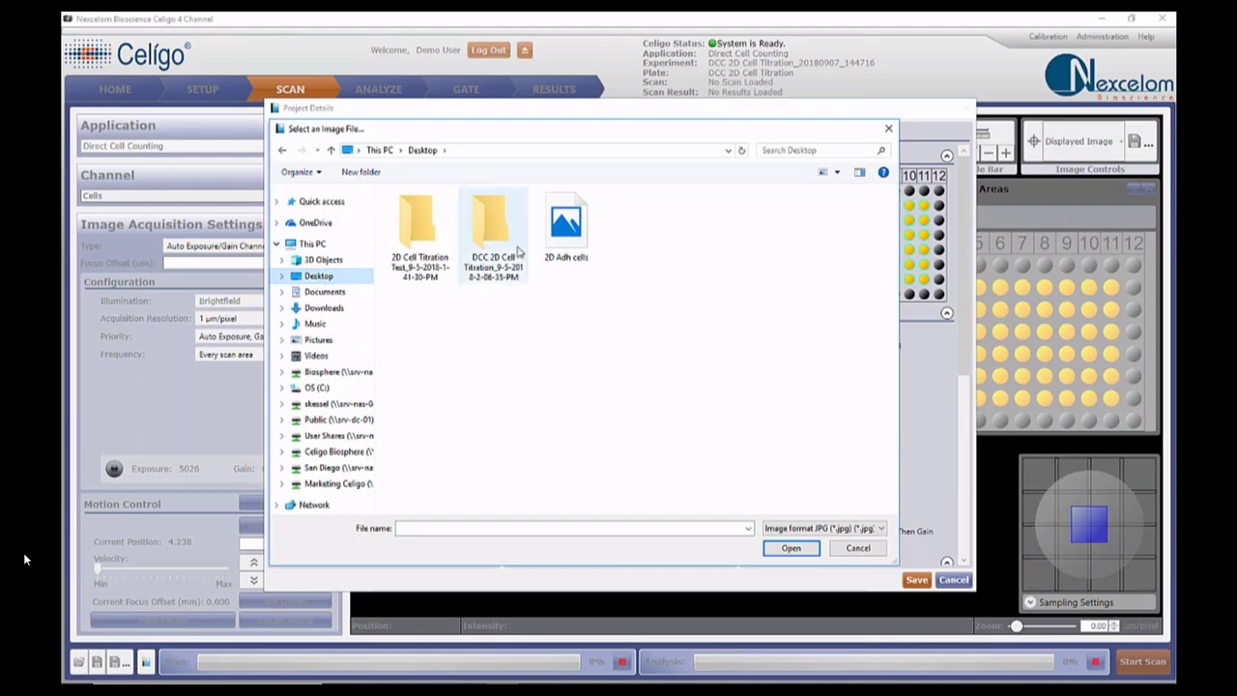
left_click(556, 231)
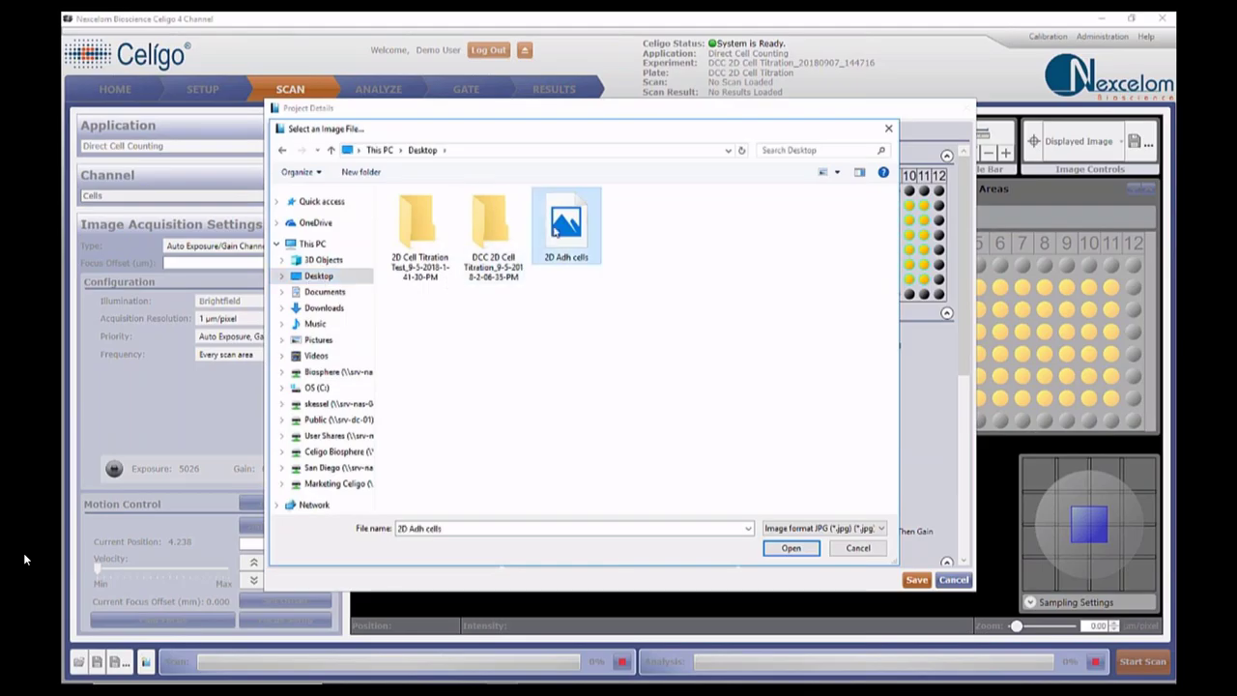
left_click(778, 550)
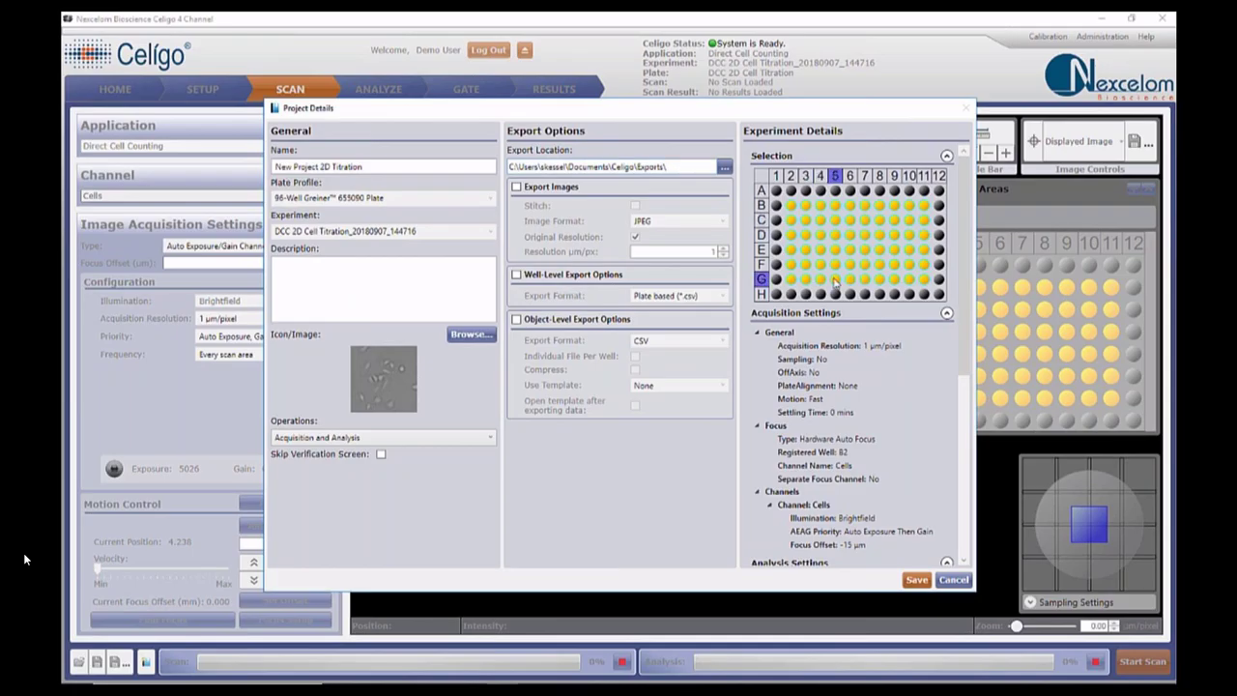
left_click(914, 580)
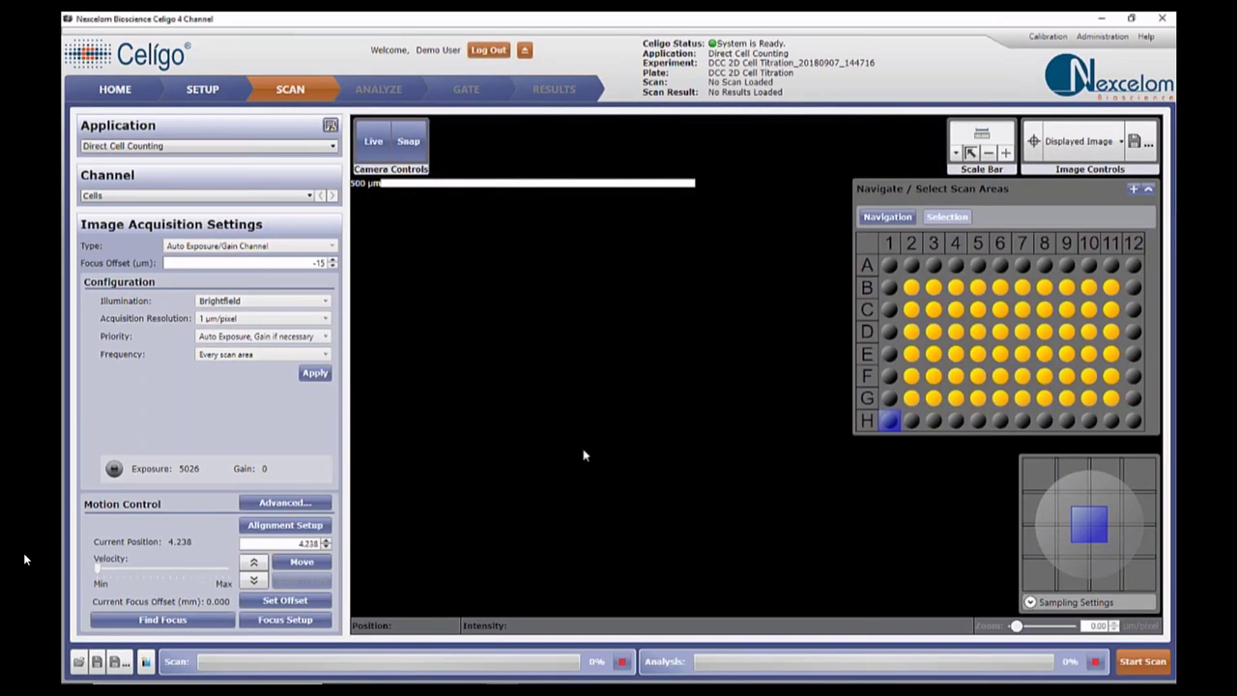
- Return to the saved projects in data management, open New Project 2D Titration to review its details and close it without saving
left_click(129, 93)
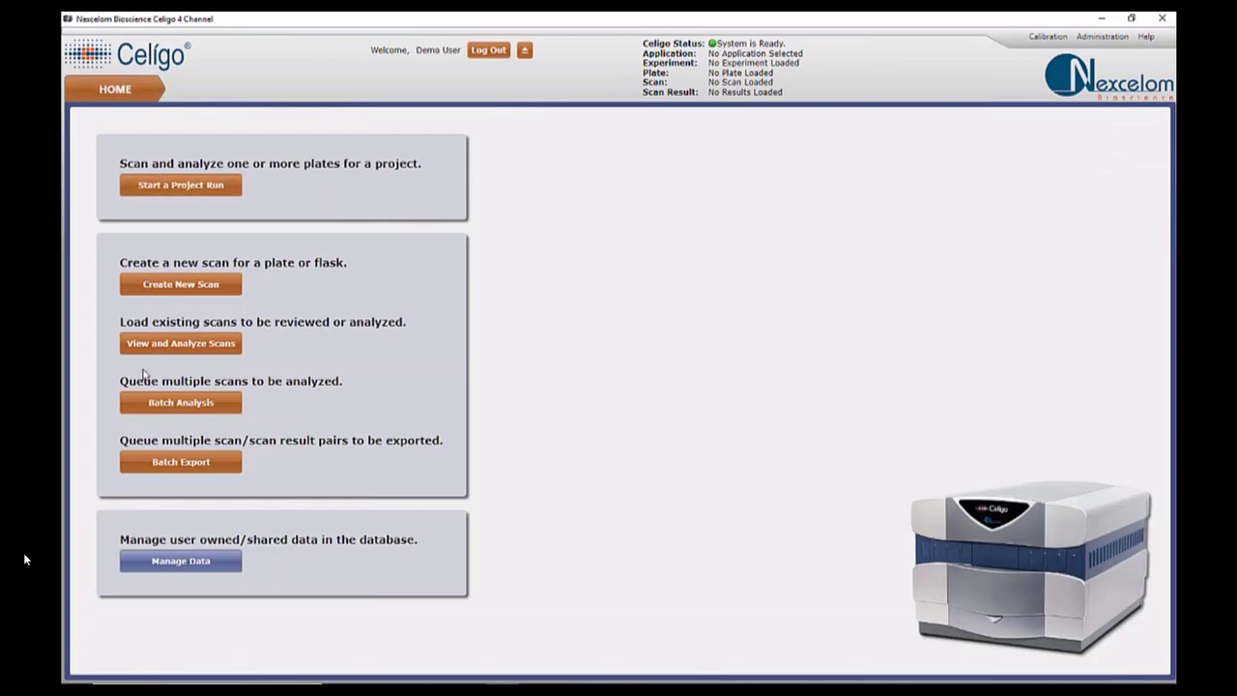
left_click(158, 559)
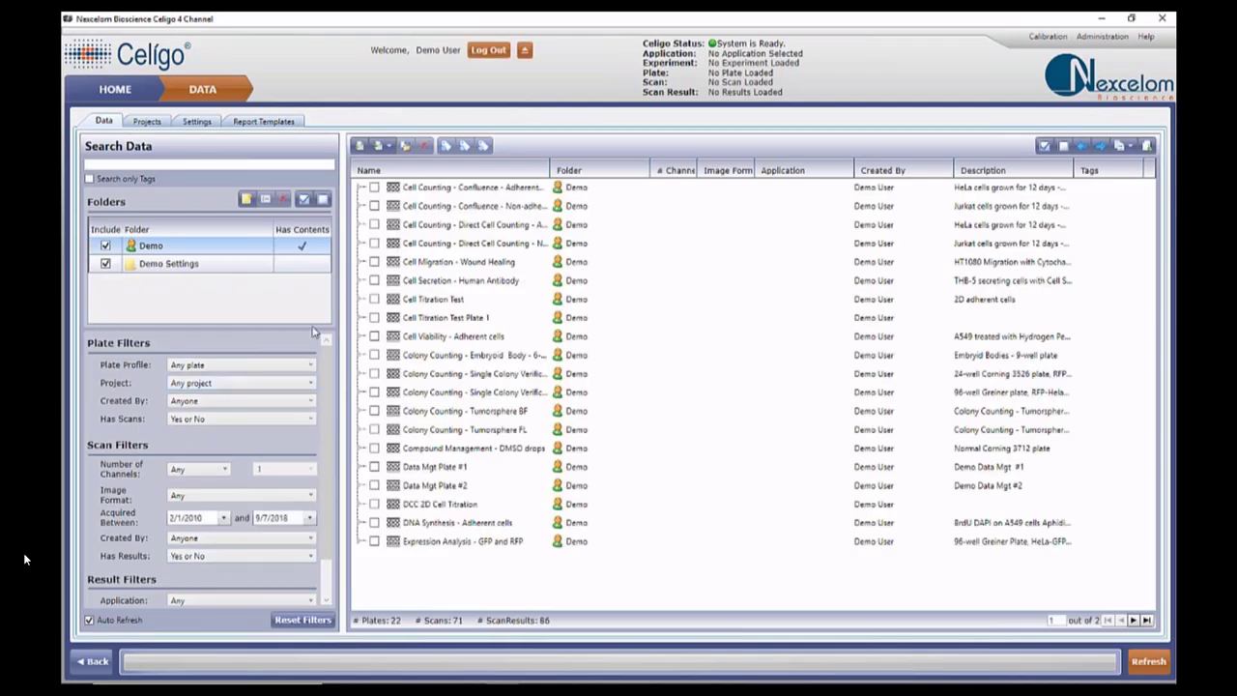
left_click(149, 124)
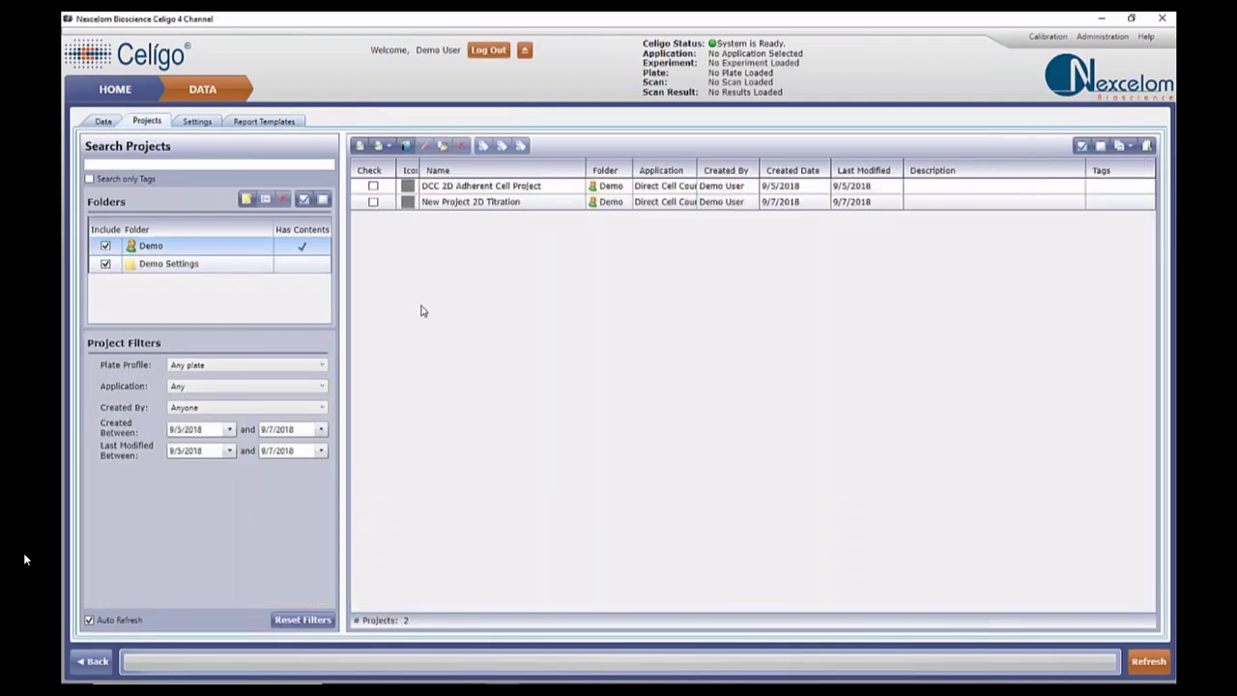
left_click(428, 204)
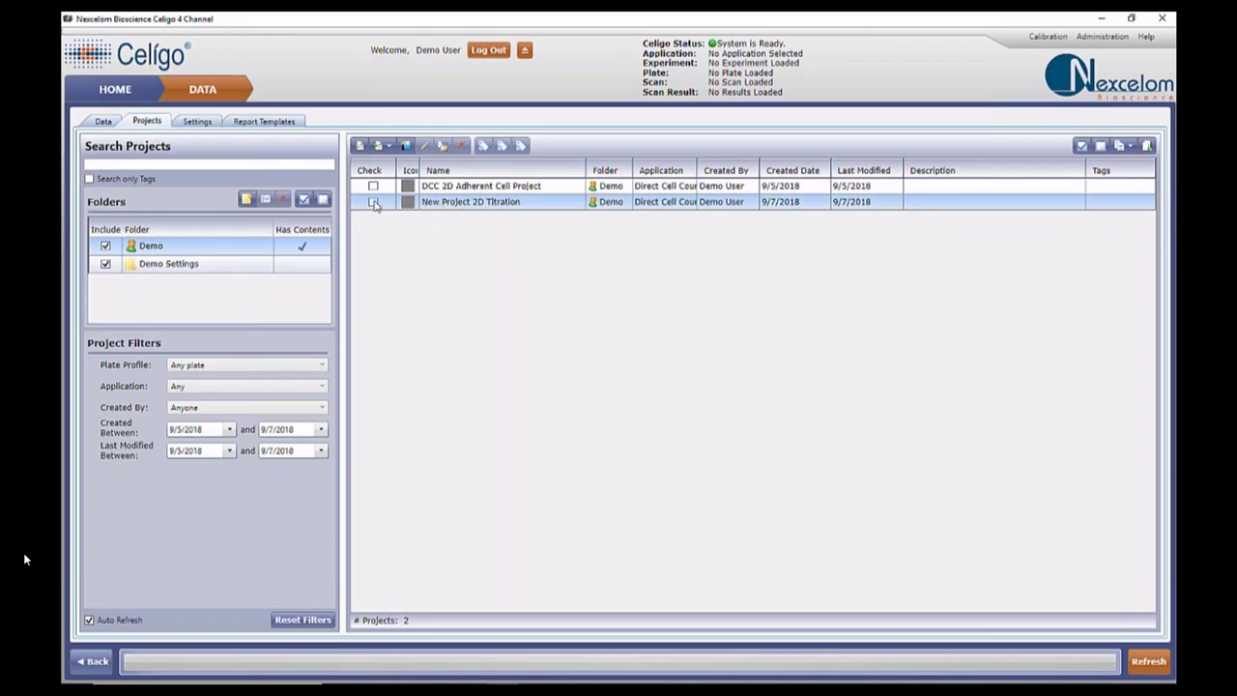
left_click(373, 202)
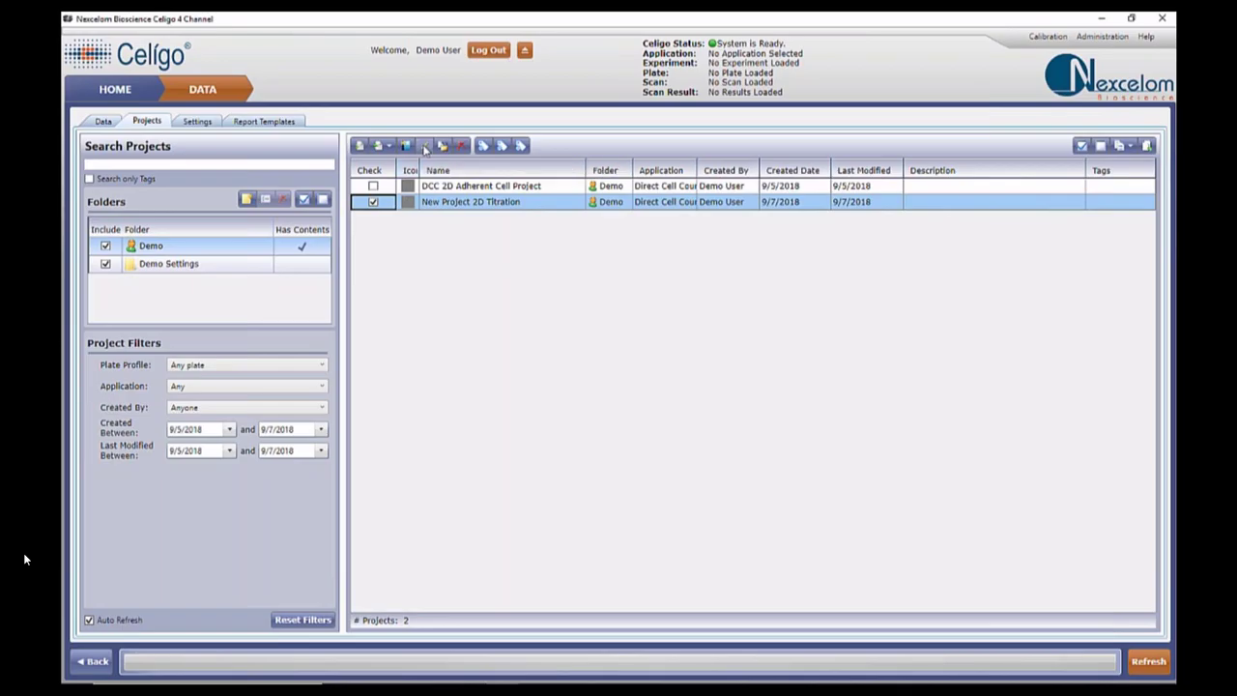
left_click(425, 146)
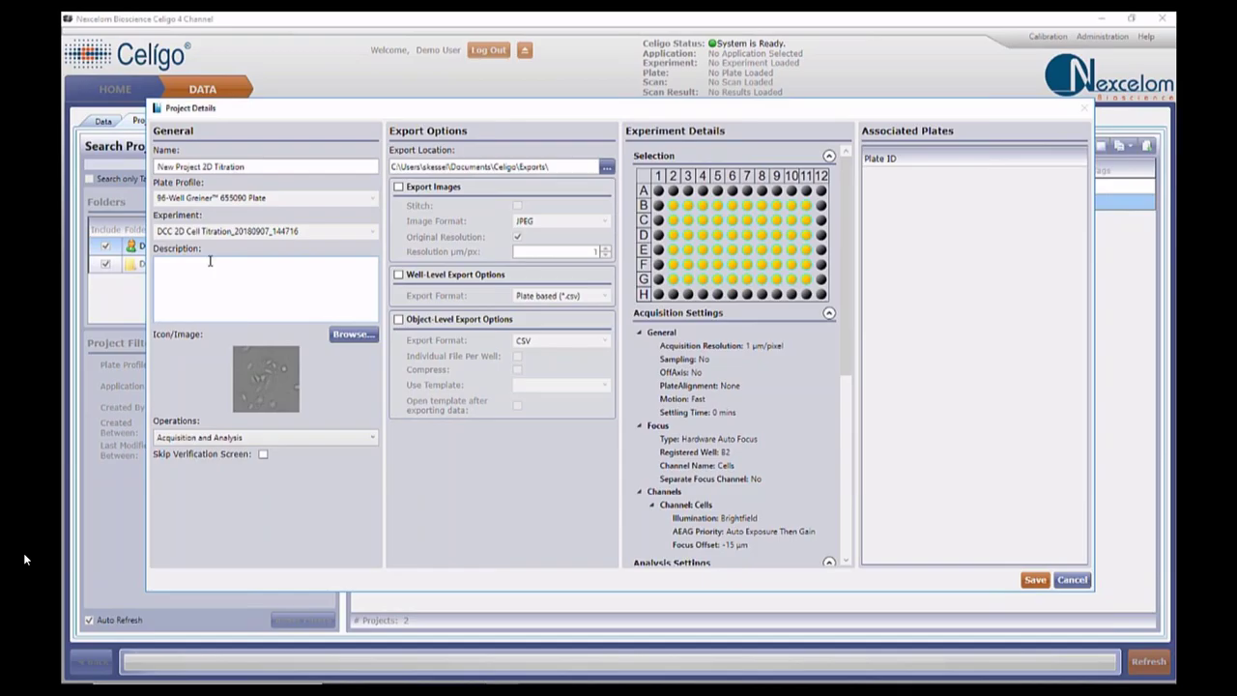
left_click(1069, 582)
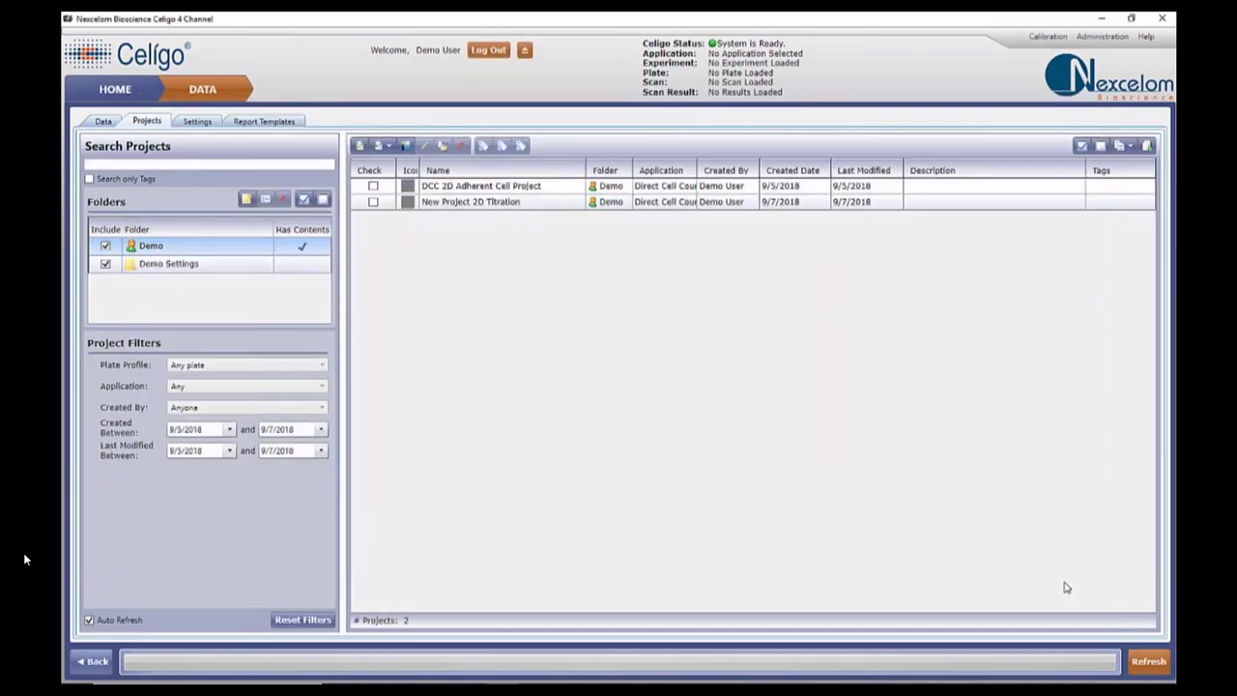